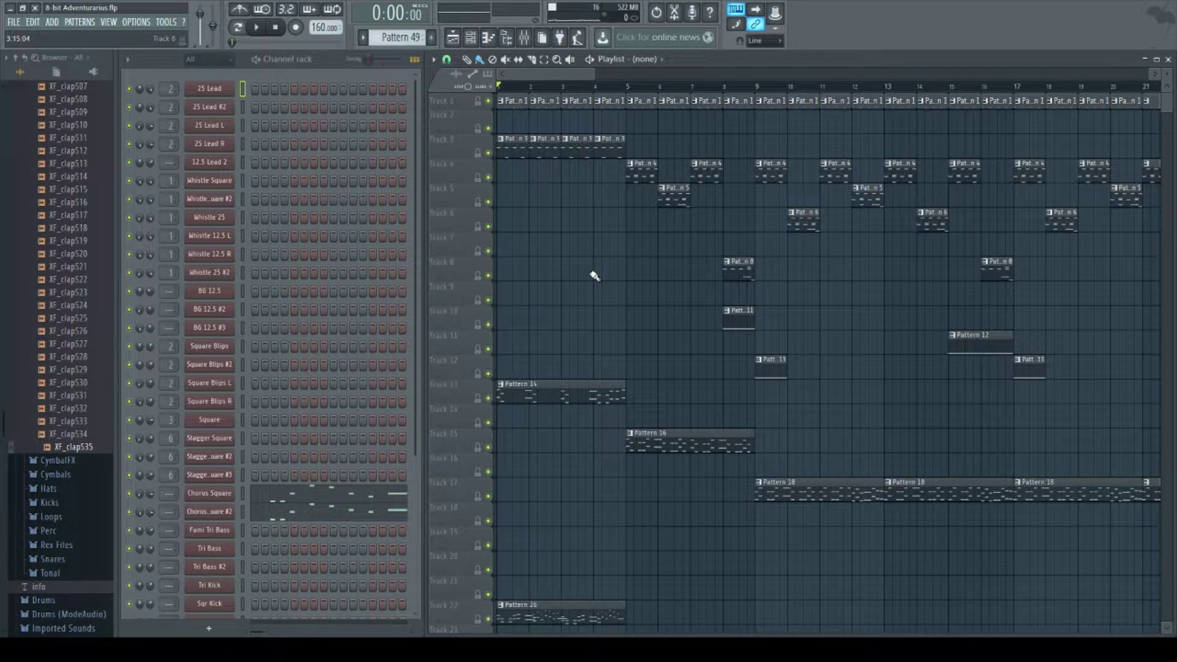
Step: Make Pattern 1 the active pattern and add a magical8bitPlug channel just above the Sampler channel
left_click(513, 101)
scroll(327, 302, "down", 4)
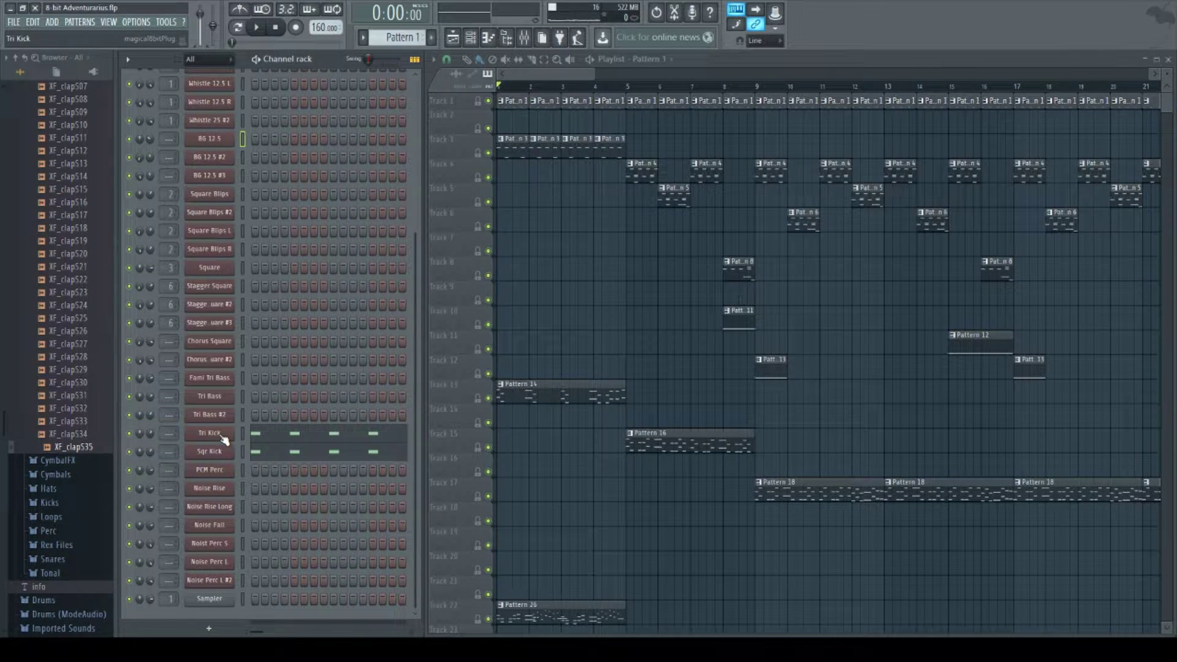
left_click(221, 600)
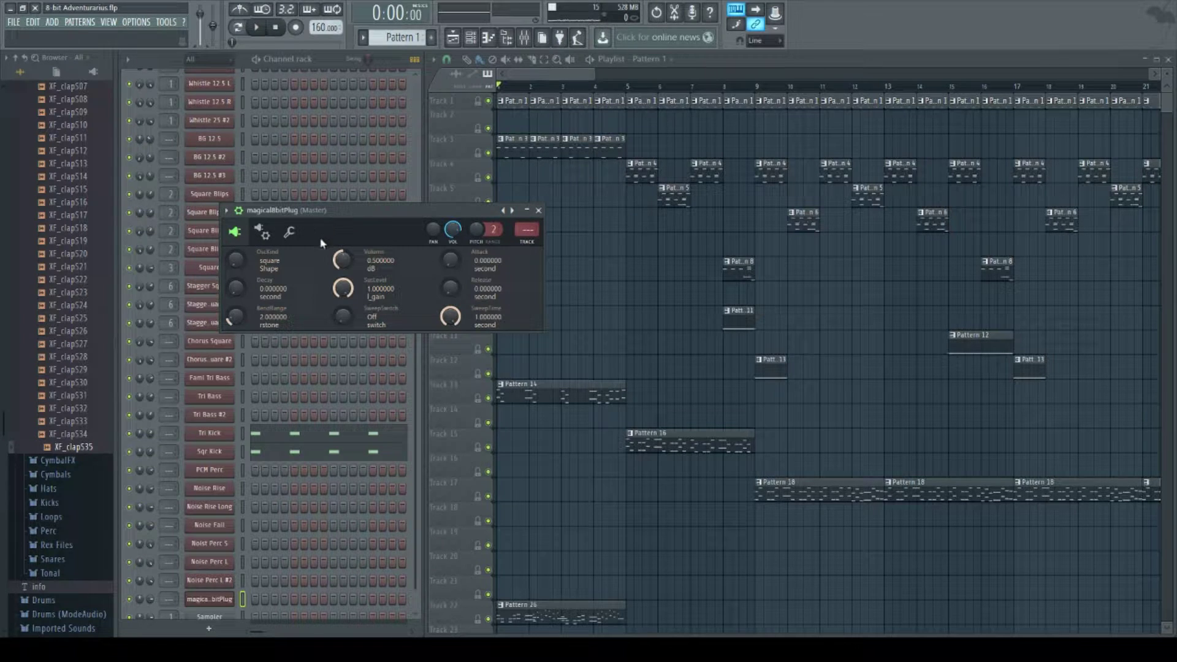
Step: Set the new magical8bitPlug channel's oscillator shape to triangle and audition the note C4
left_click(234, 263)
left_click_drag(234, 262, 233, 260)
left_click_drag(343, 316, 343, 320)
scroll(152, 600, "down", 3)
key("z")
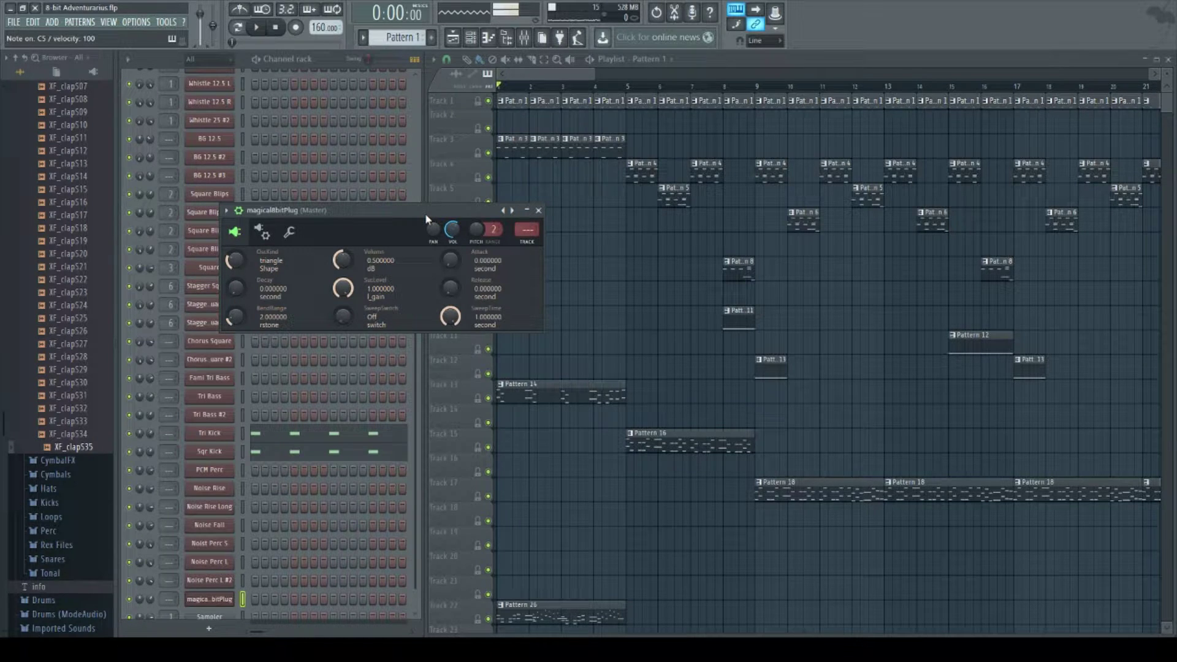
key("z")
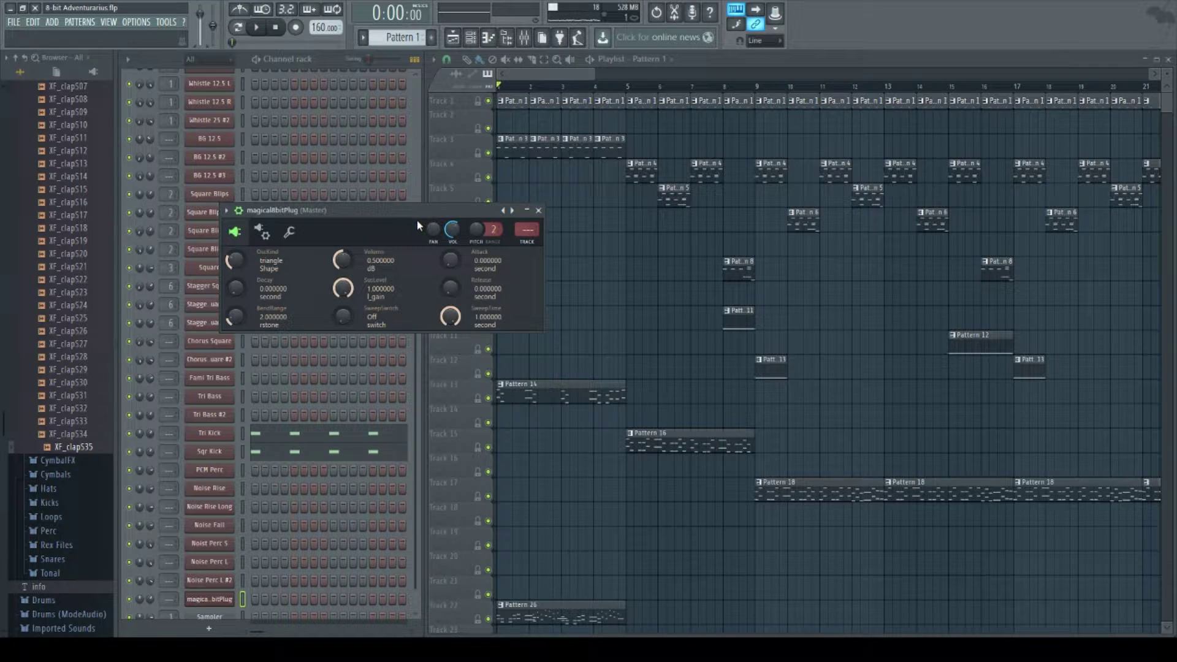
Step: Try the plugin's sweep switch on Positive, auditioning the notes C4 and C5
mouse_move(343, 316)
left_mouse_down()
mouse_move(343, 291)
mouse_move(346, 320)
left_mouse_up()
key("z")
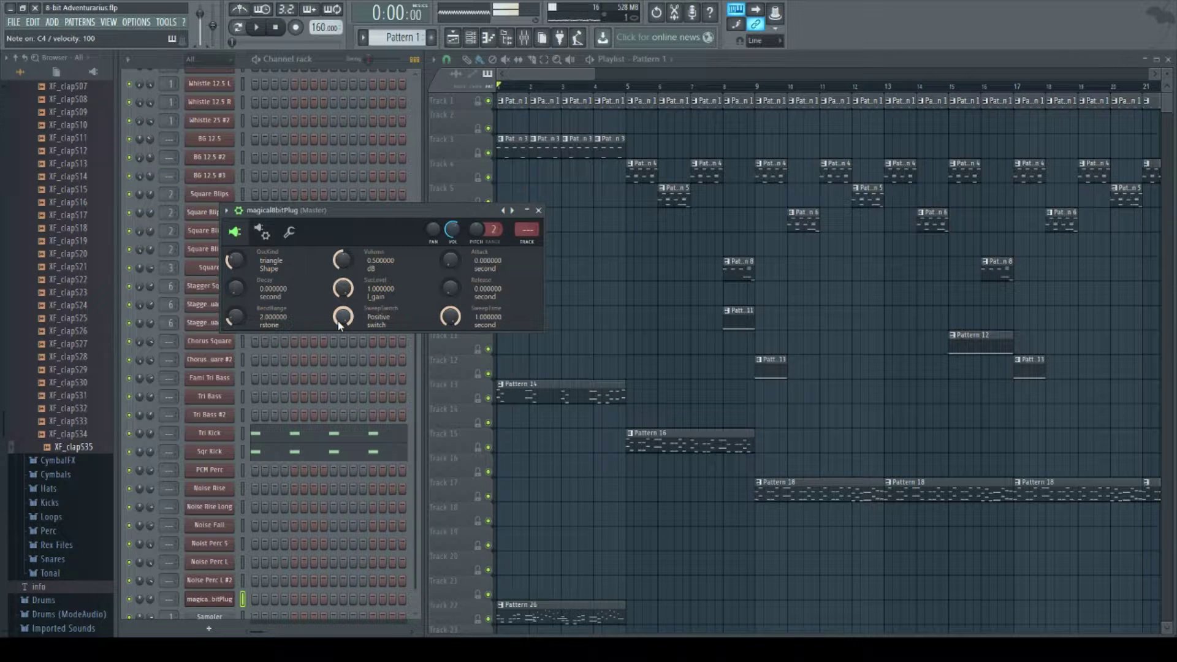
key("q")
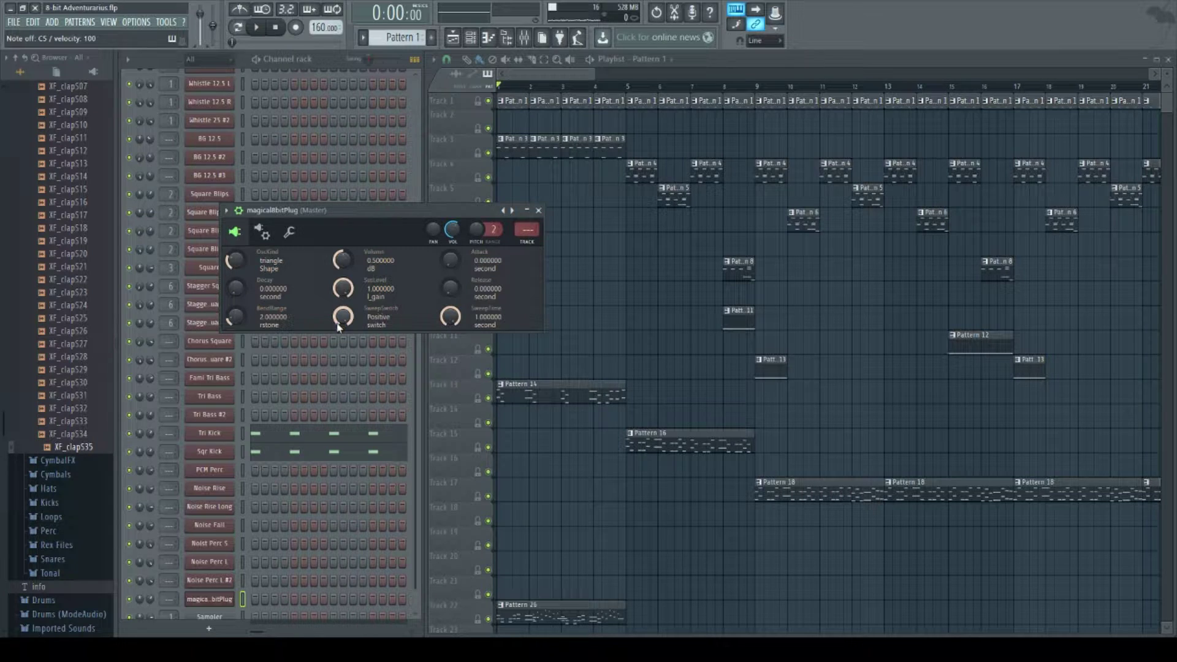
Step: Set the sweep switch to Negative and shorten the sweep time to about 0.036 seconds, auditioning C4 between adjustments
scroll(350, 316, "down", 1)
key("q")
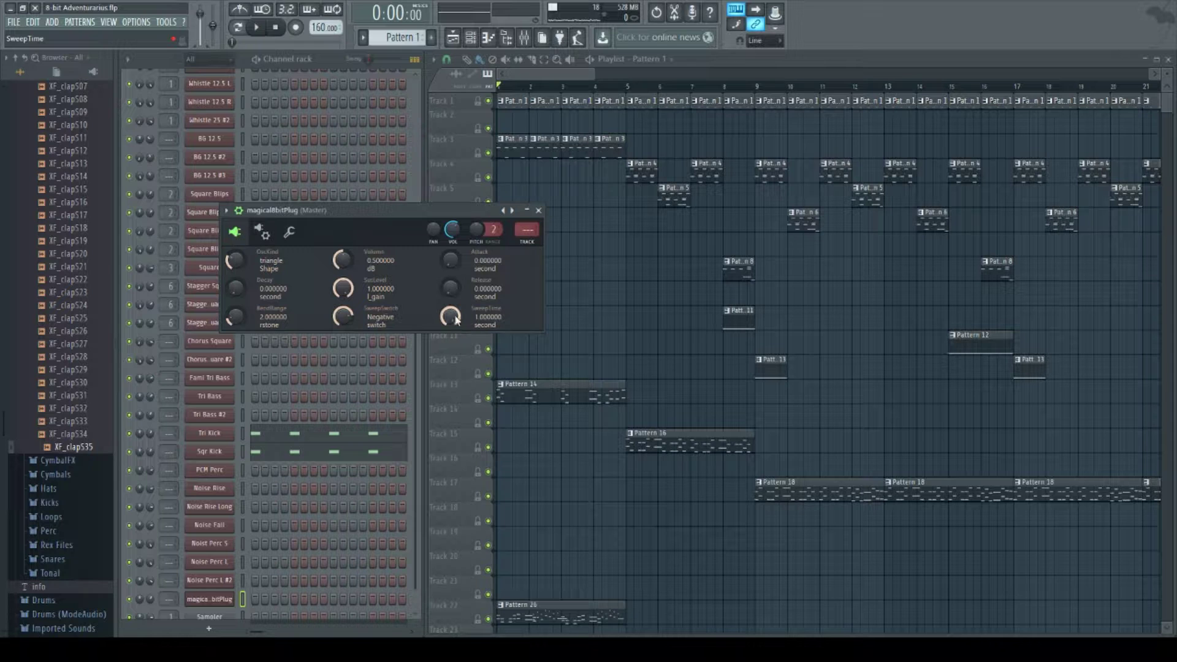
left_click_drag(457, 320, 457, 341)
key("z")
left_click_drag(451, 321, 451, 368)
key("z")
key("z")
key("z")
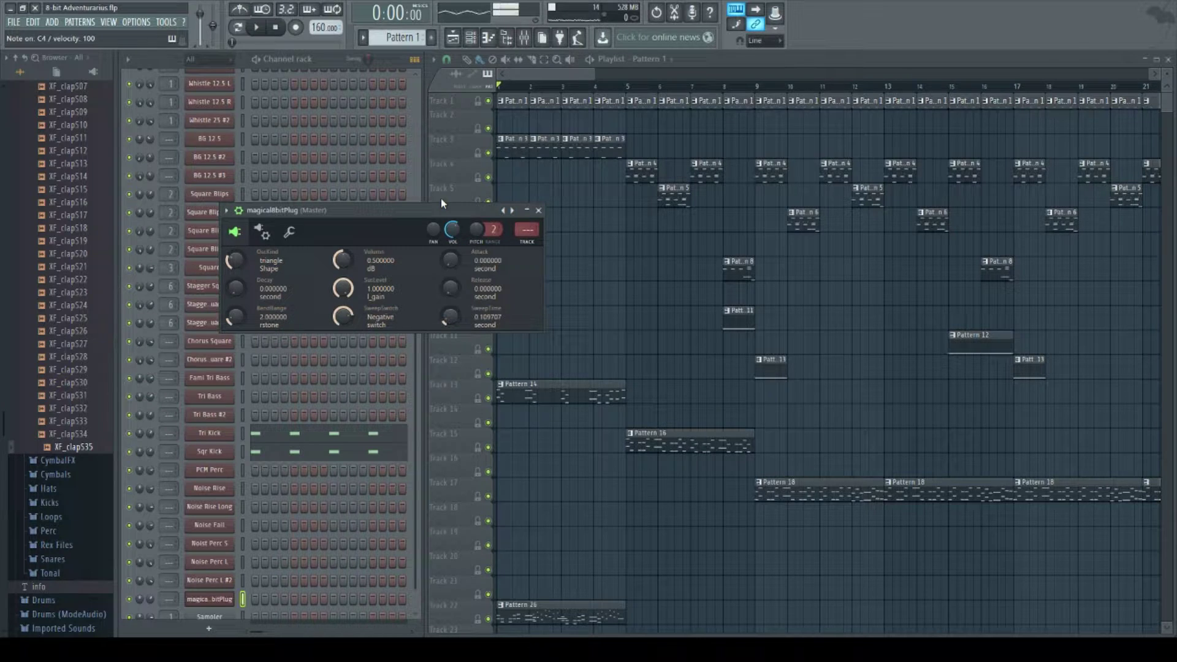
key("z")
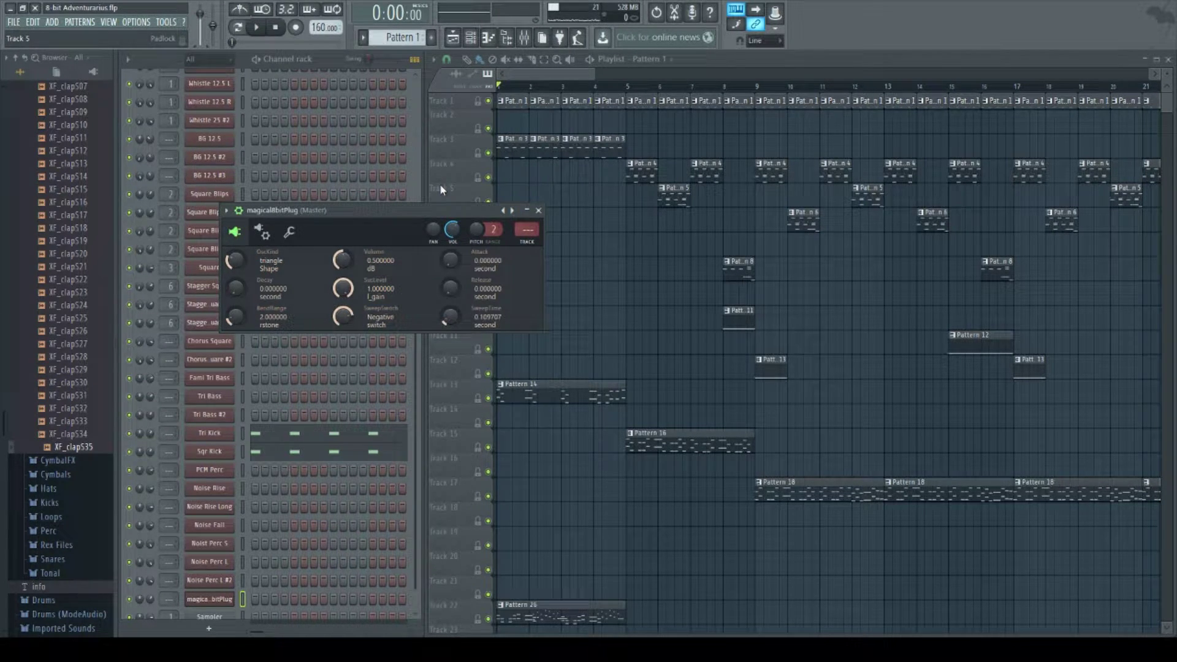
left_click_drag(450, 316, 451, 344)
Step: Open the magical8bitPlug channel's piano roll around the ghosted kick notes and audition C5
left_click(244, 525)
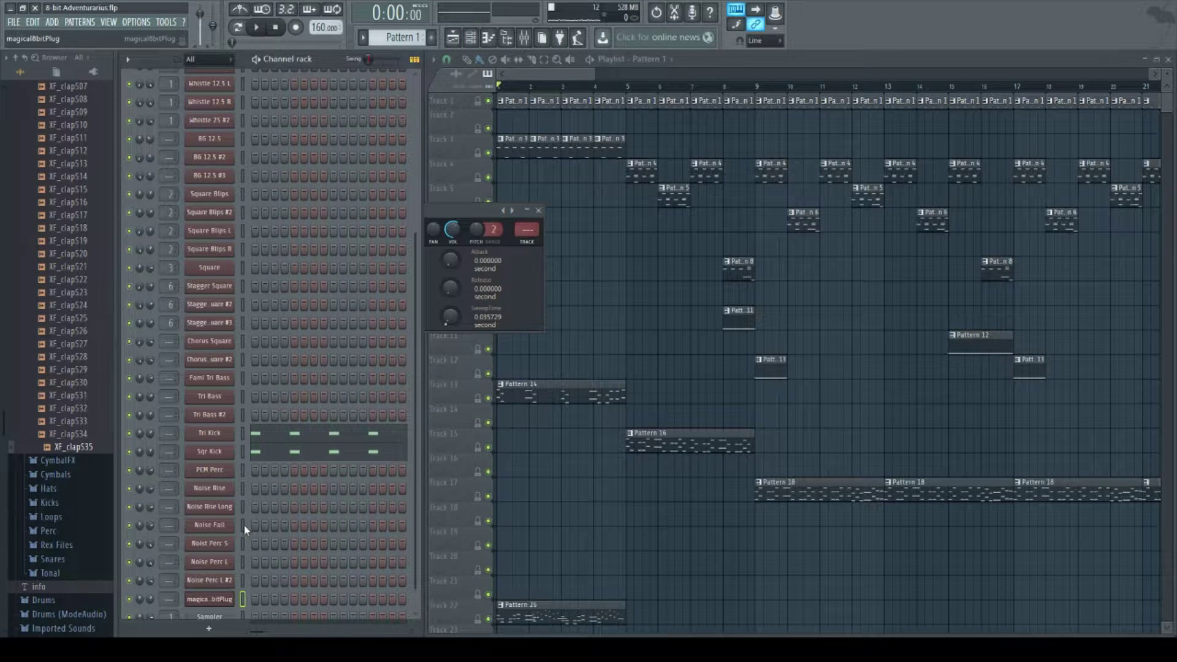
key("F7")
scroll(303, 210, "down", 2)
scroll(292, 221, "up", 3)
scroll(292, 221, "down", 2)
scroll(129, 331, "down", 2)
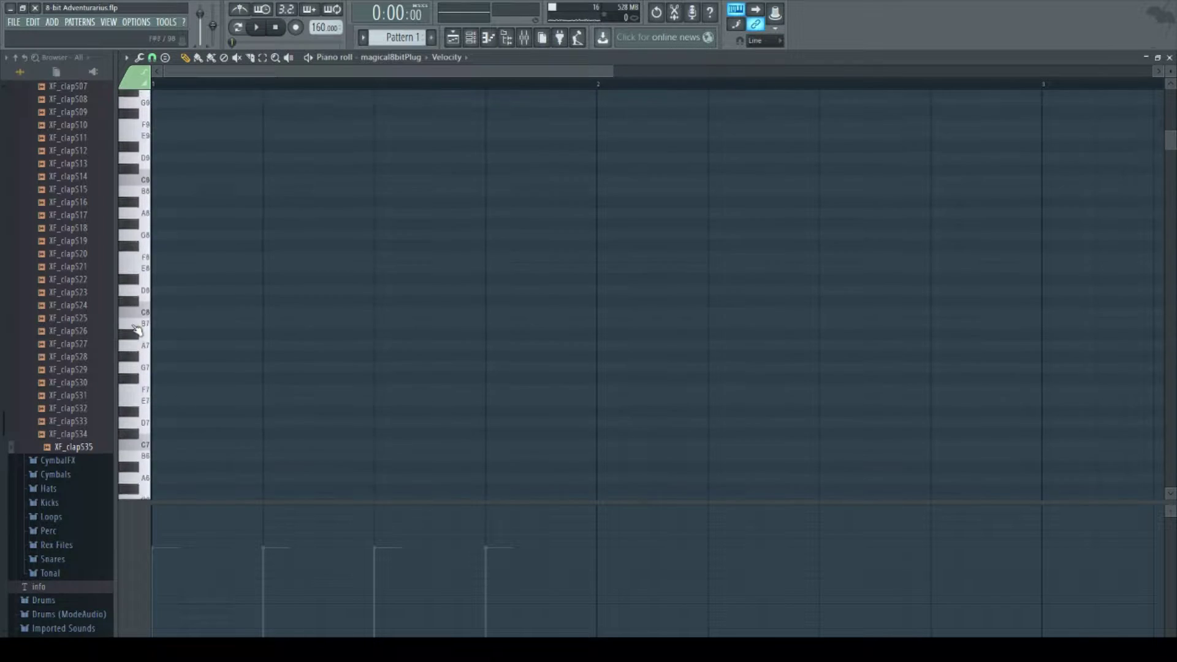
scroll(485, 289, "up", 6)
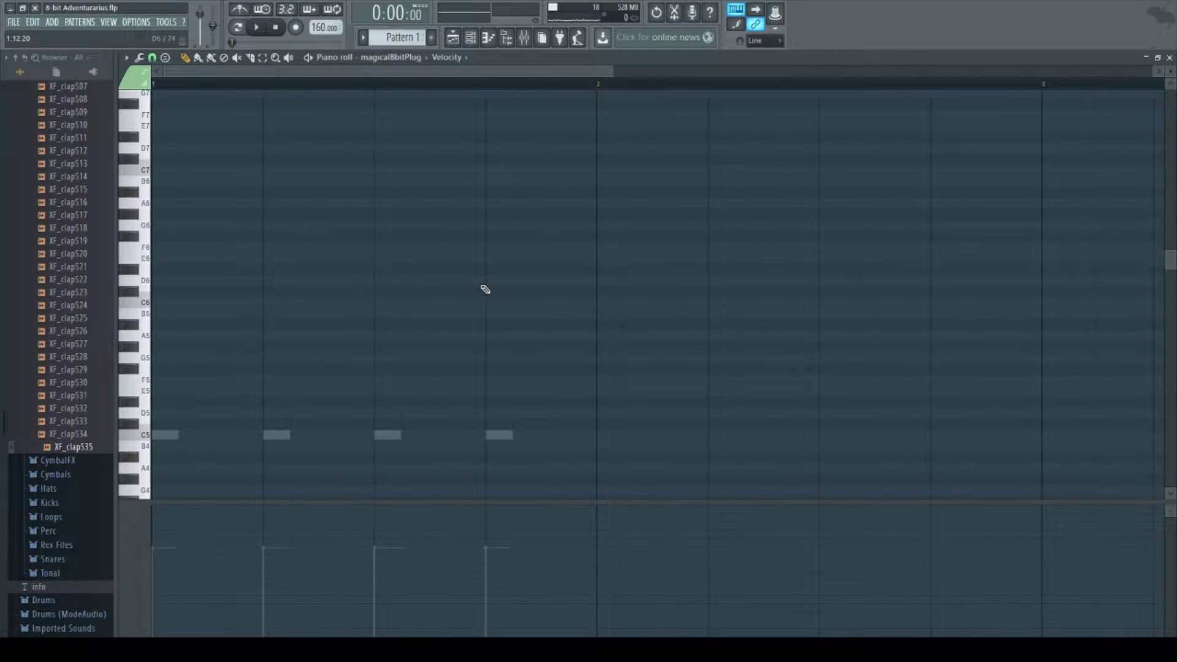
scroll(268, 232, "down", 6)
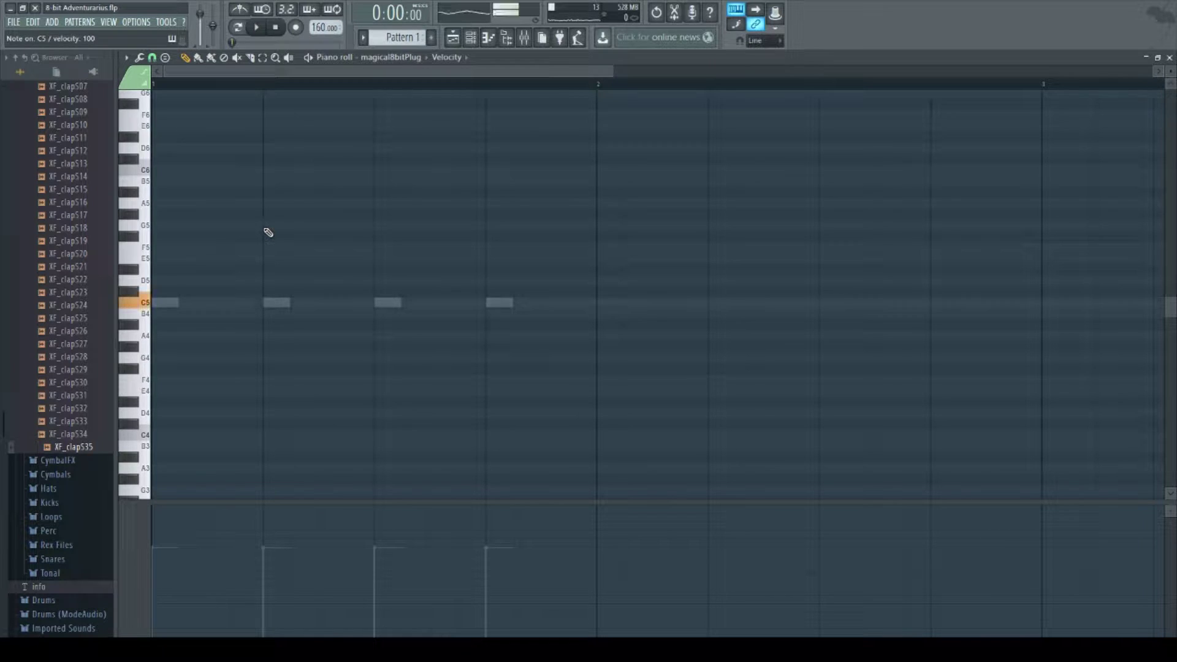
left_click(145, 303)
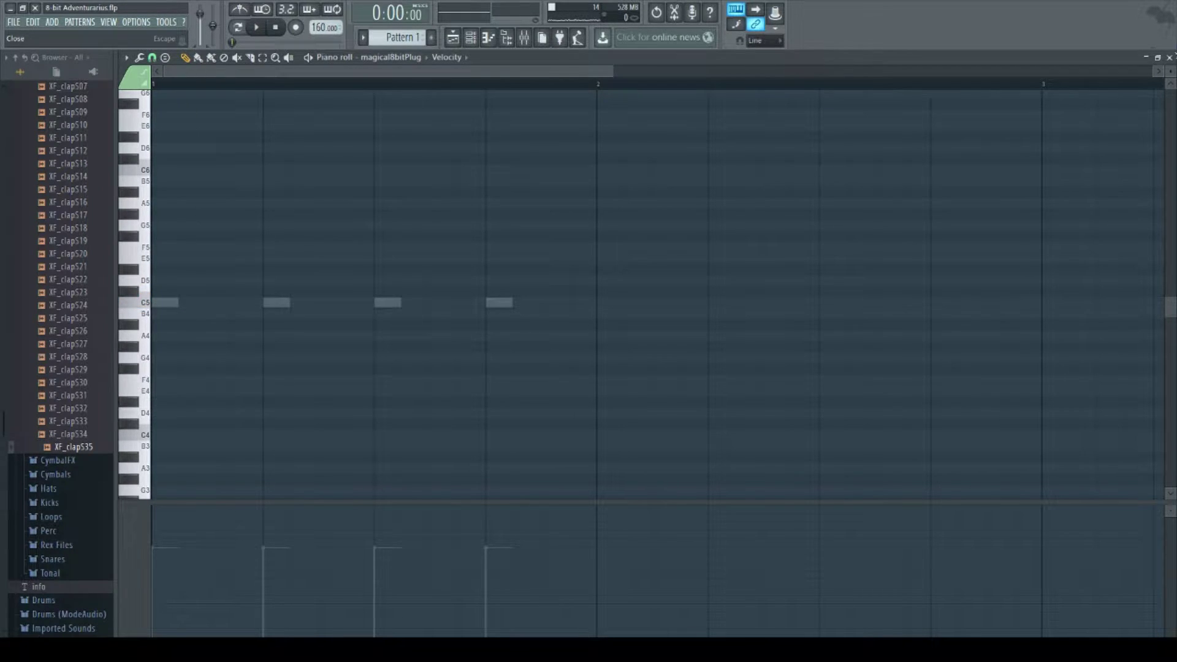
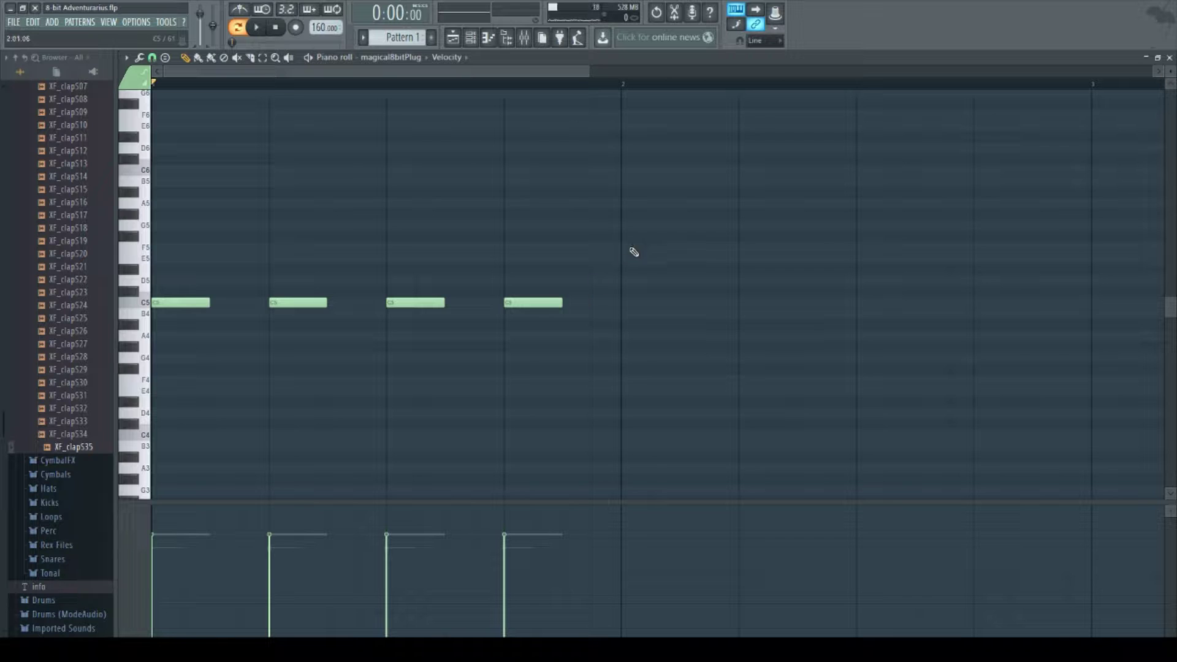
Step: Lengthen all four C5 notes until each fills its whole beat, and play the pattern
left_click_drag(651, 228, 174, 394)
mouse_move(217, 306)
left_mouse_down()
mouse_move(262, 307)
mouse_move(239, 313)
left_mouse_up()
left_click(334, 374)
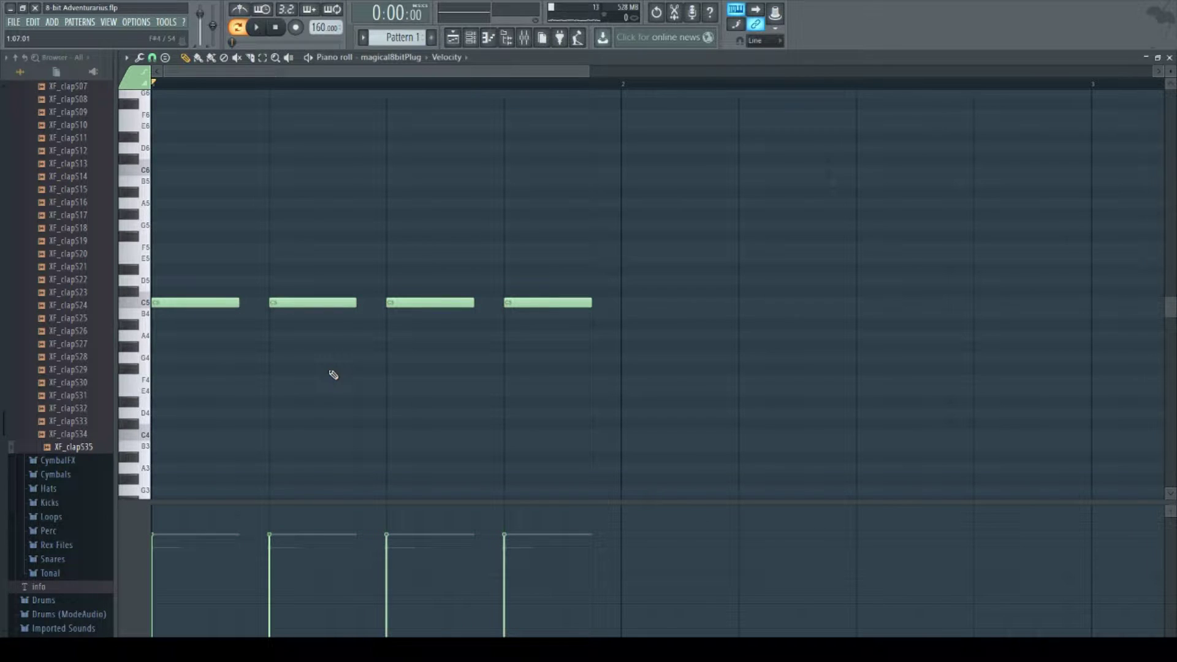
left_click_drag(197, 244, 664, 344)
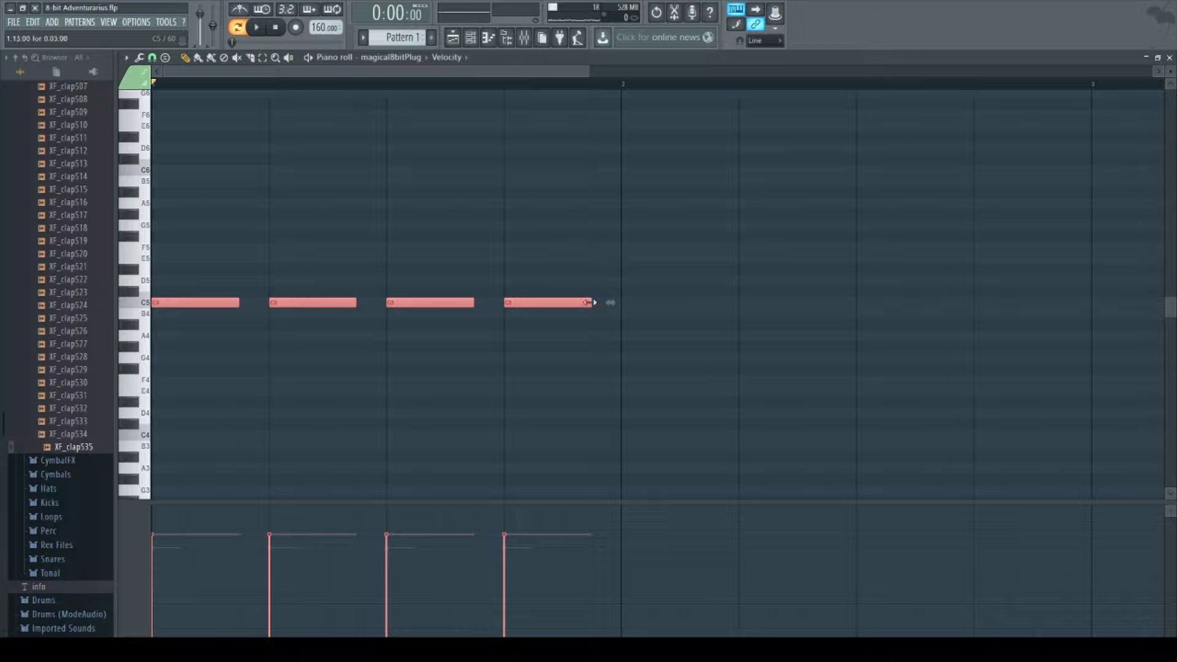
left_click_drag(596, 303, 609, 302)
left_click(616, 258)
key("space")
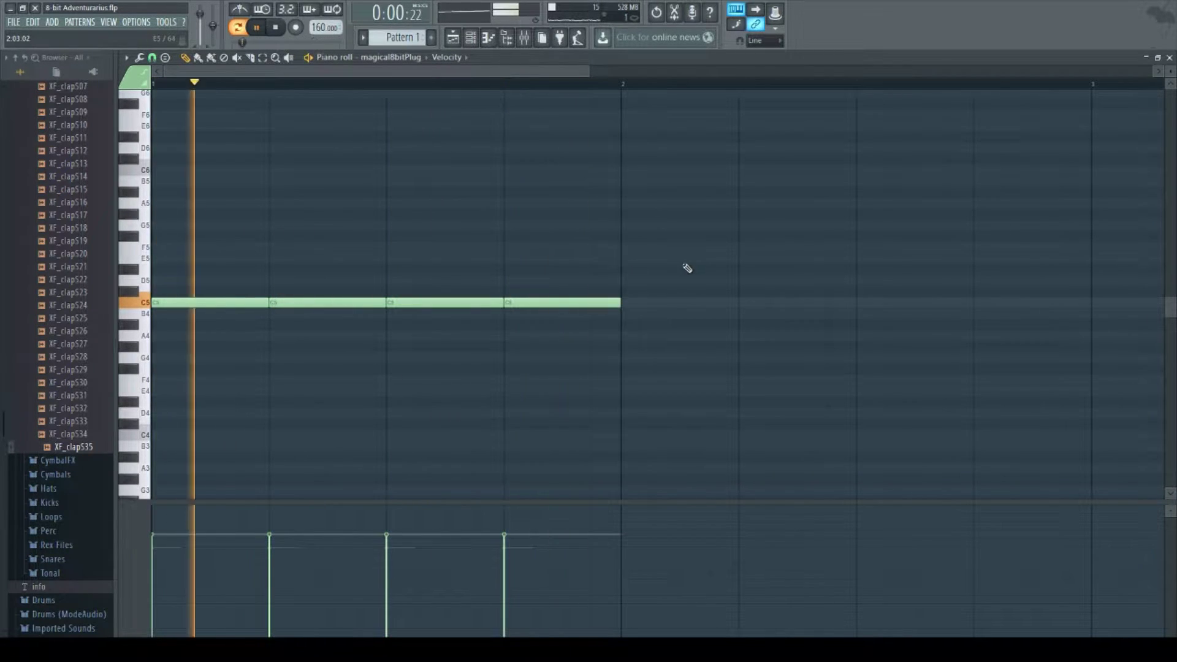
key("space")
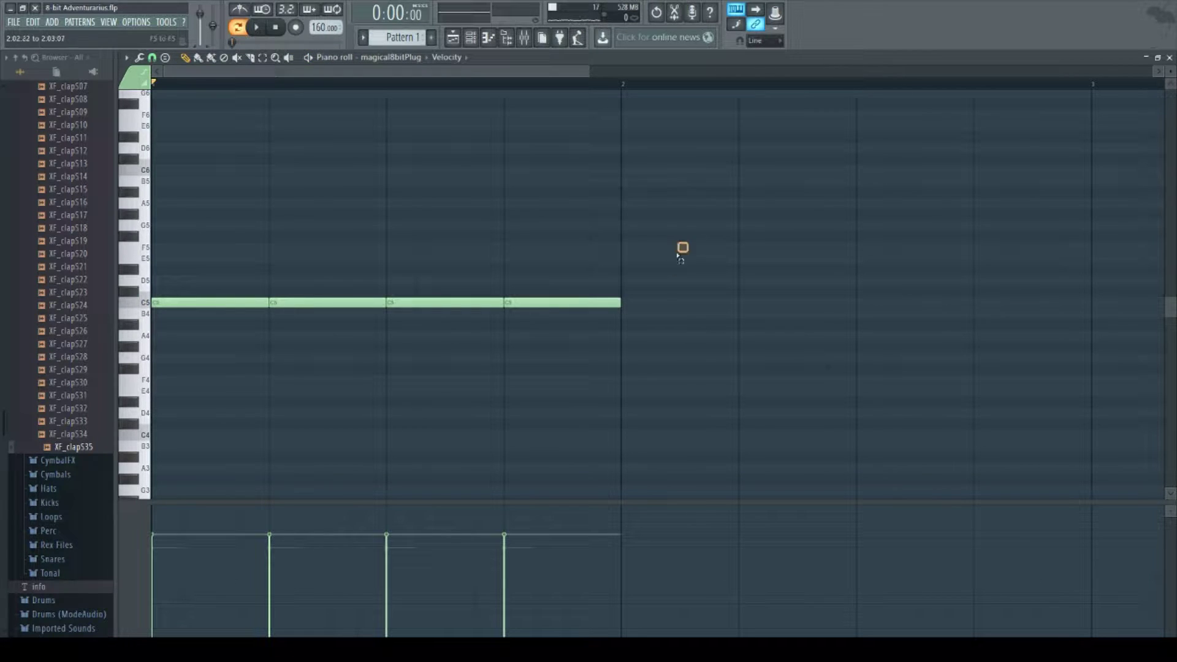
Step: Shorten all four C5 notes to half a beat each and play the pattern
left_click_drag(682, 246, 268, 390)
left_click_drag(617, 302, 564, 310)
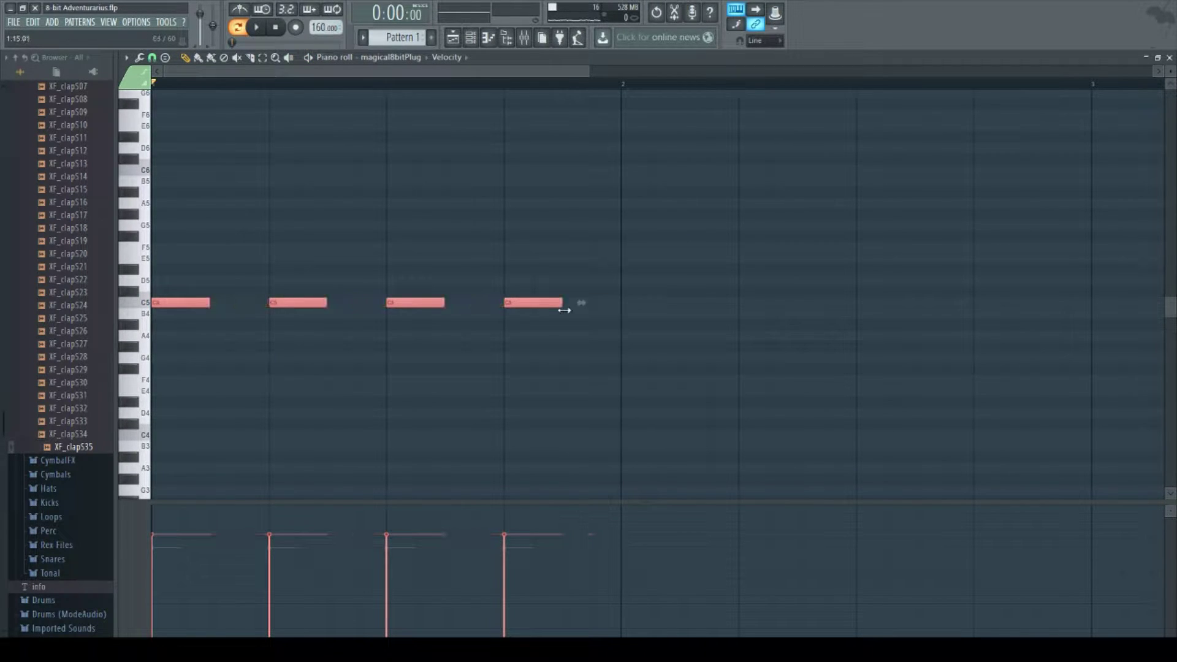
key("ctrl+d")
key("space")
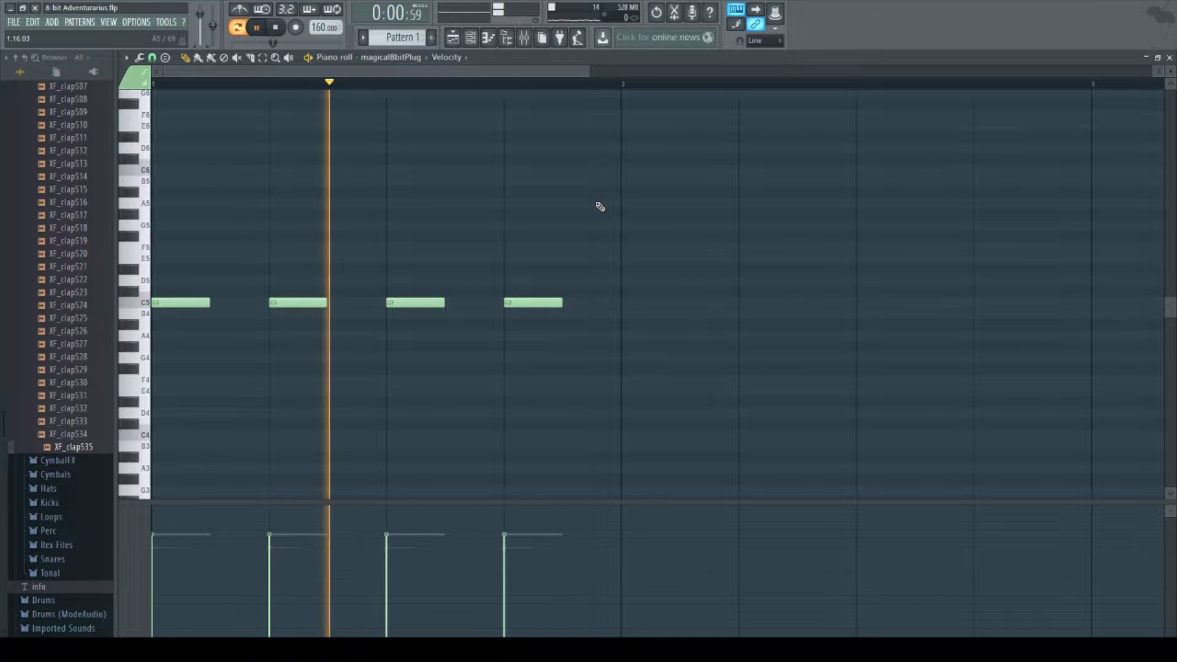
key("space")
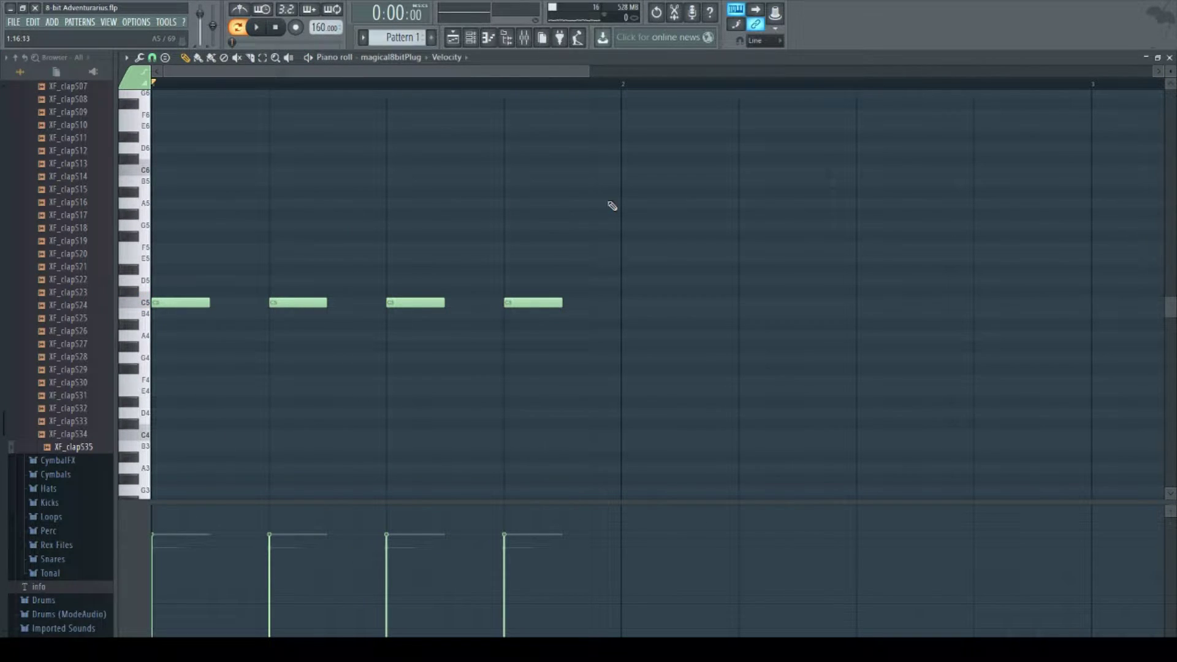
Step: Shorten all four C5 notes to a quarter beat each and play the pattern
left_click_drag(670, 220, 174, 407)
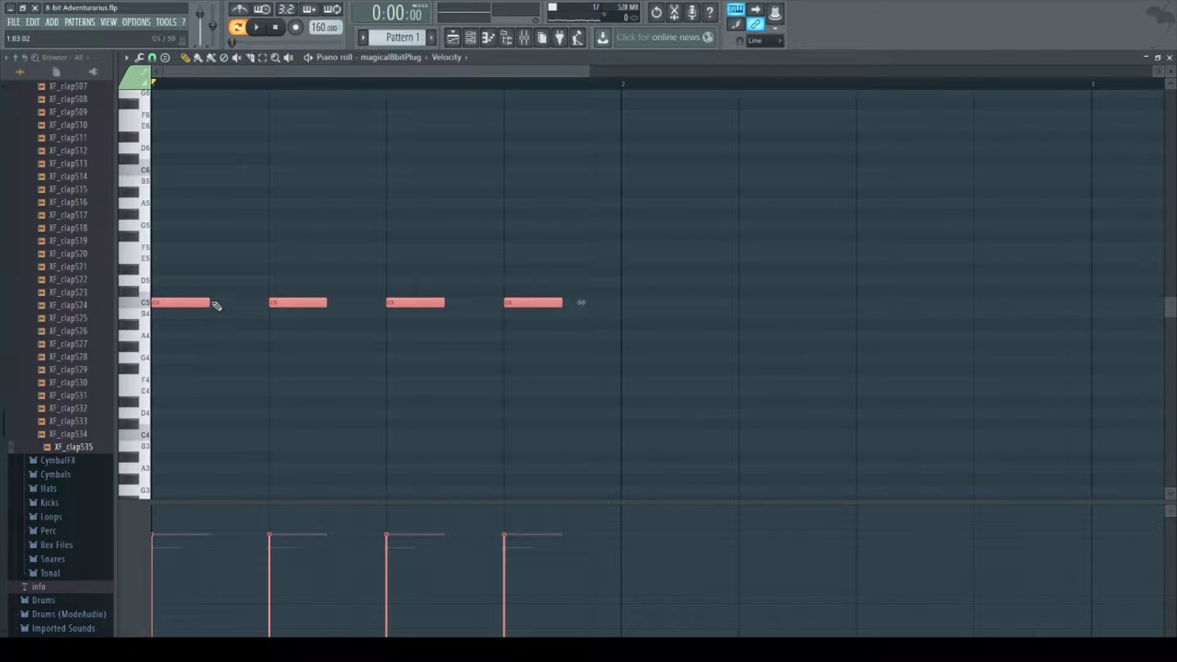
key("shift+Left")
key("ctrl+d")
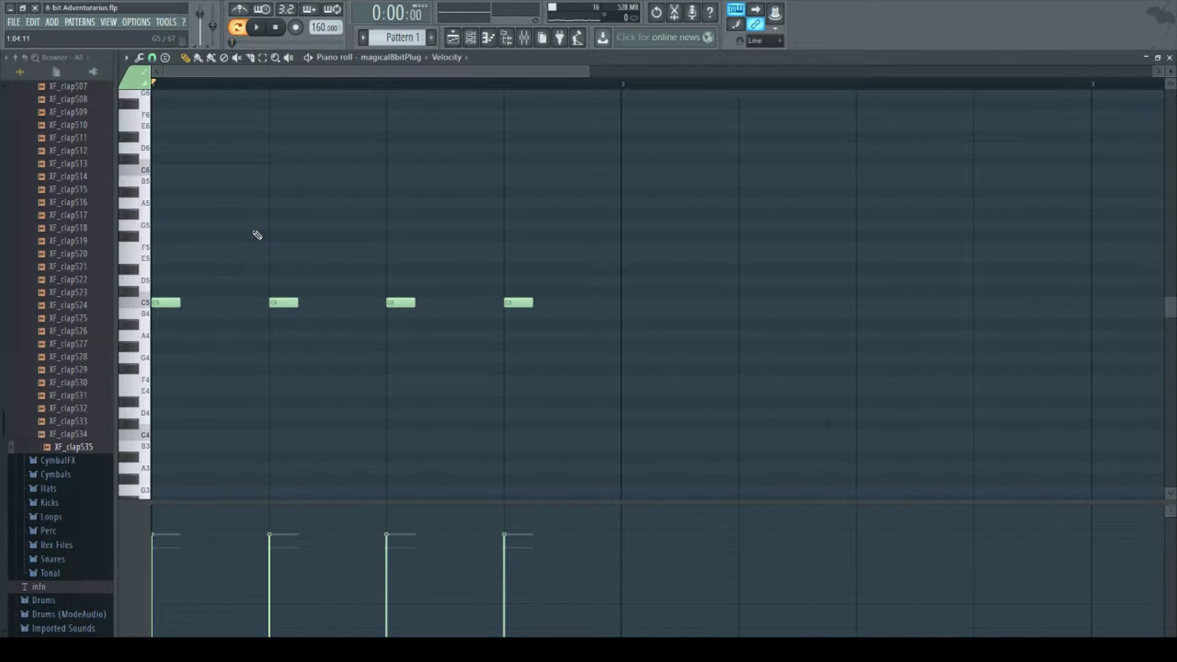
key("space")
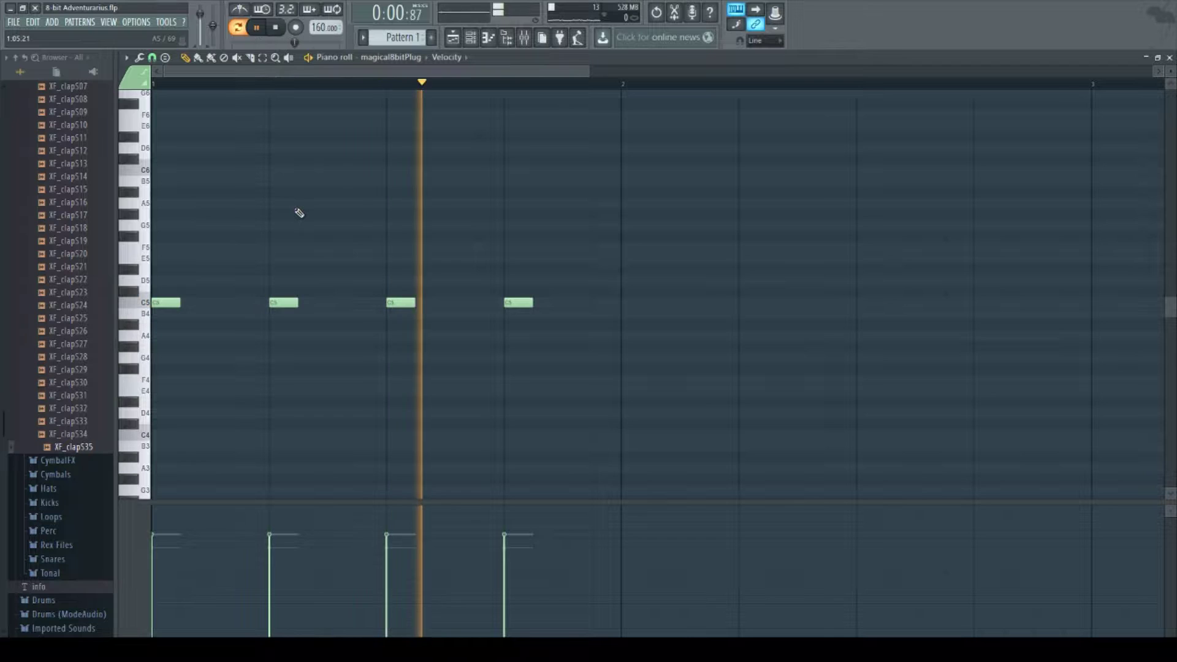
key("space")
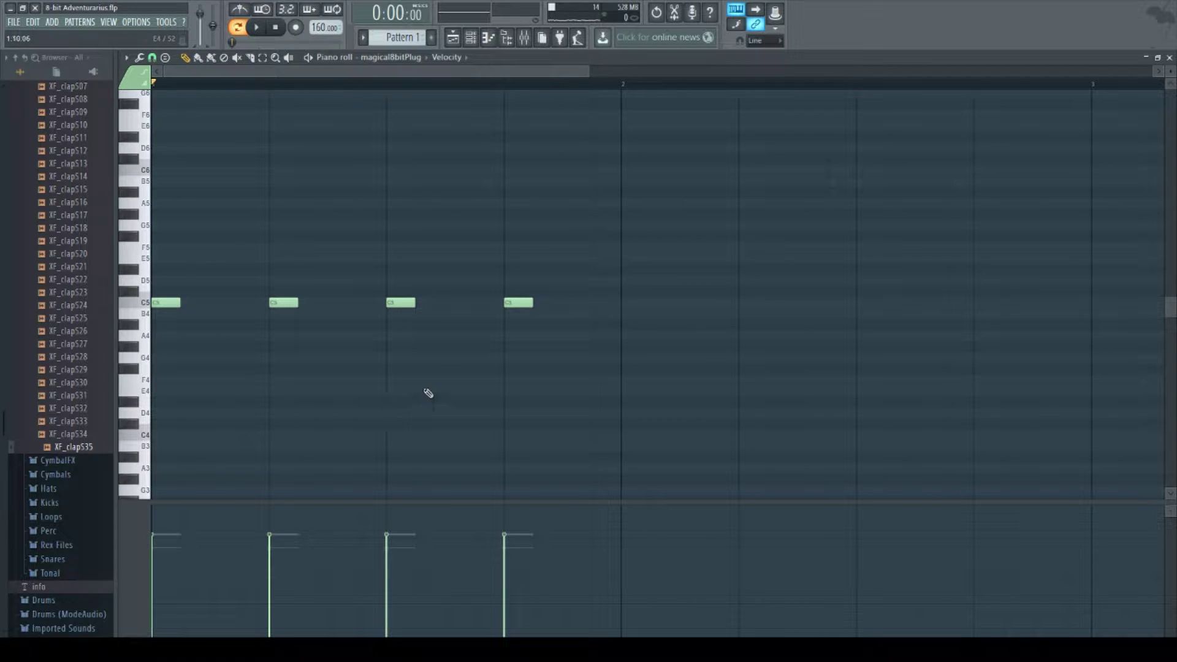
Step: Delete the four C5 notes, close the piano roll and remove the magical8bitPlug channel
left_click_drag(657, 220, 152, 395)
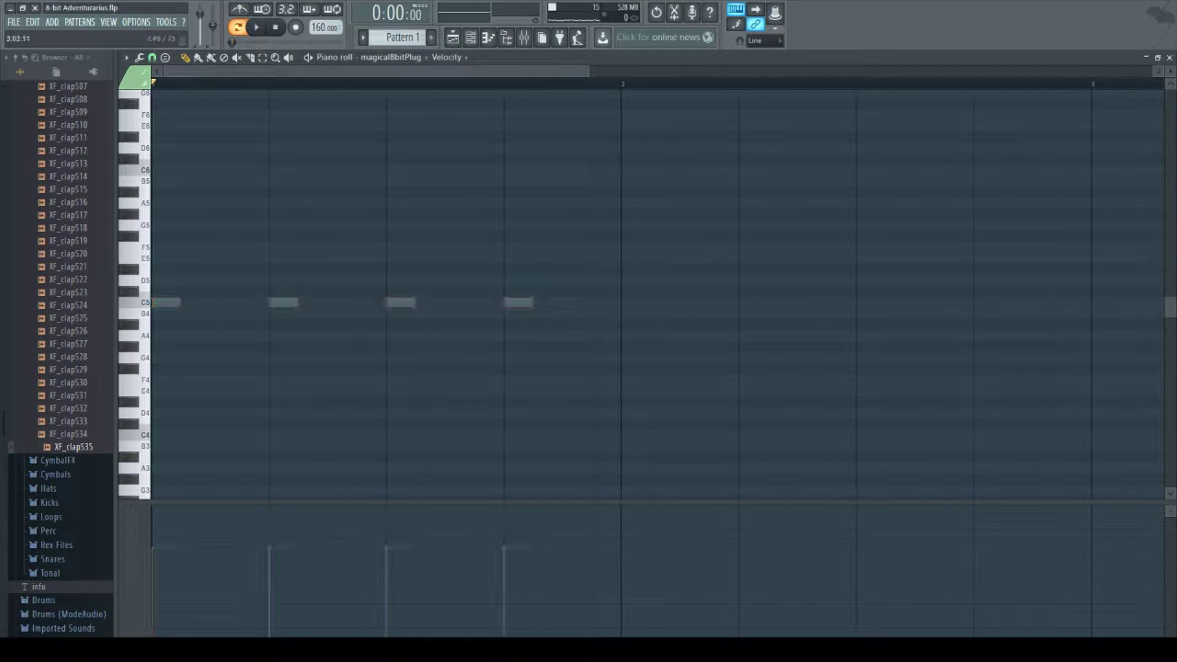
left_click(1169, 57)
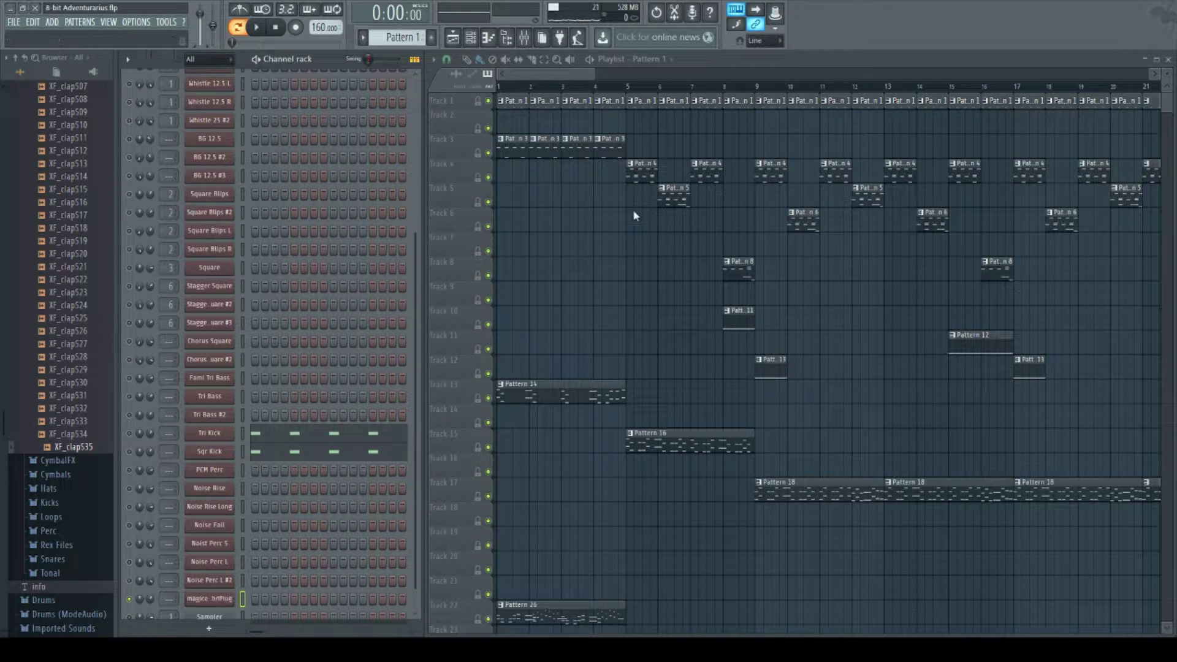
scroll(273, 440, "up", 4)
scroll(141, 484, "down", 3)
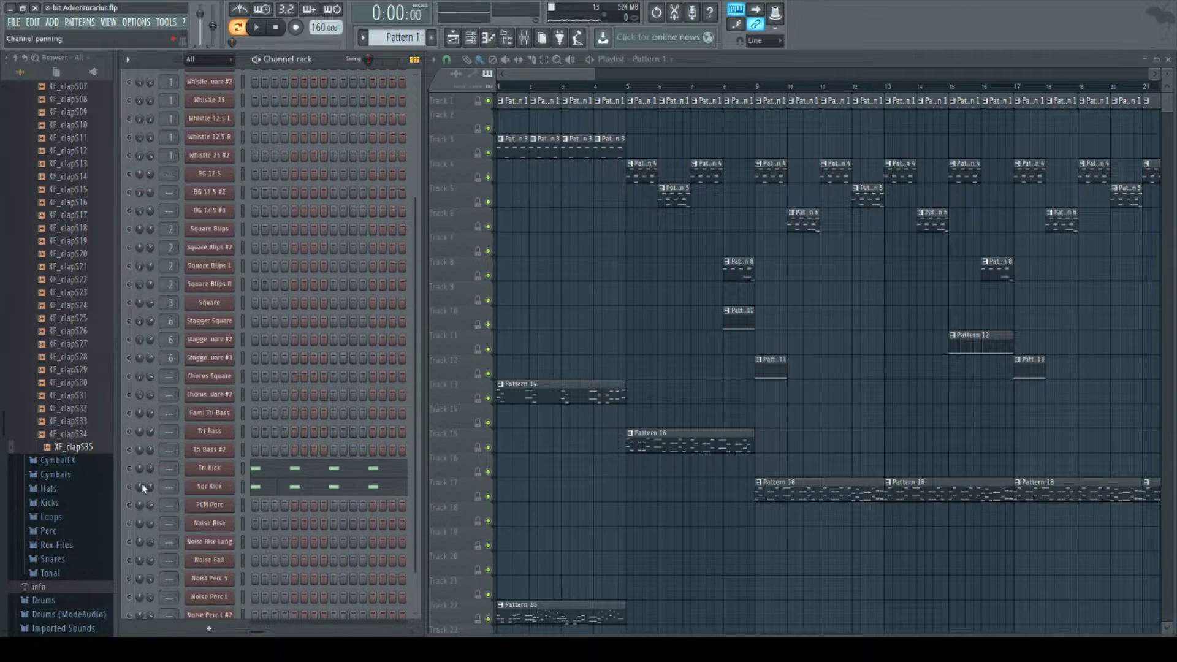
Step: Inspect the oscillator and sweep settings of the existing Tri Kick channel and close its plugin window
scroll(137, 490, "down", 1)
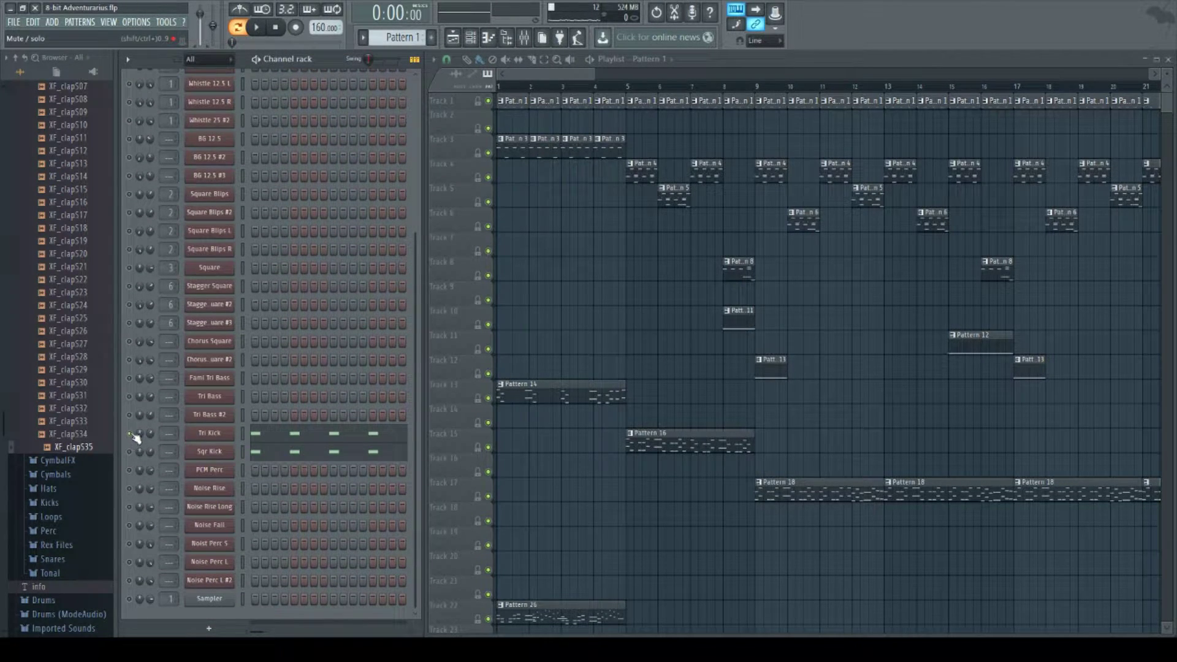
left_click(223, 435)
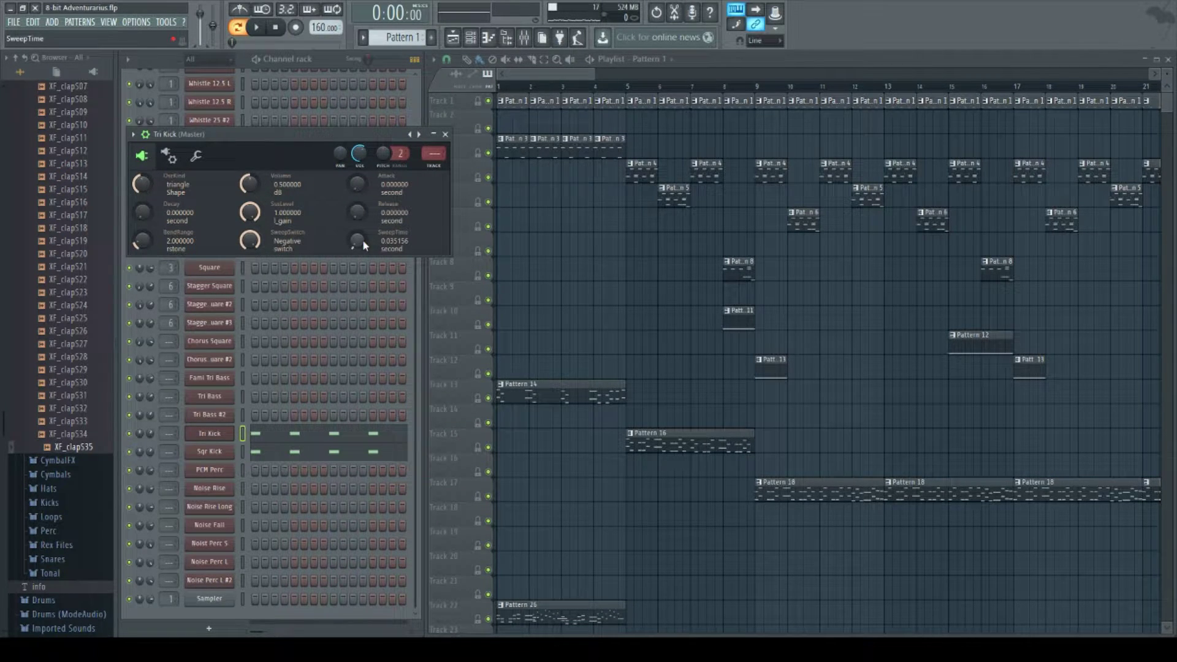
left_click(435, 135)
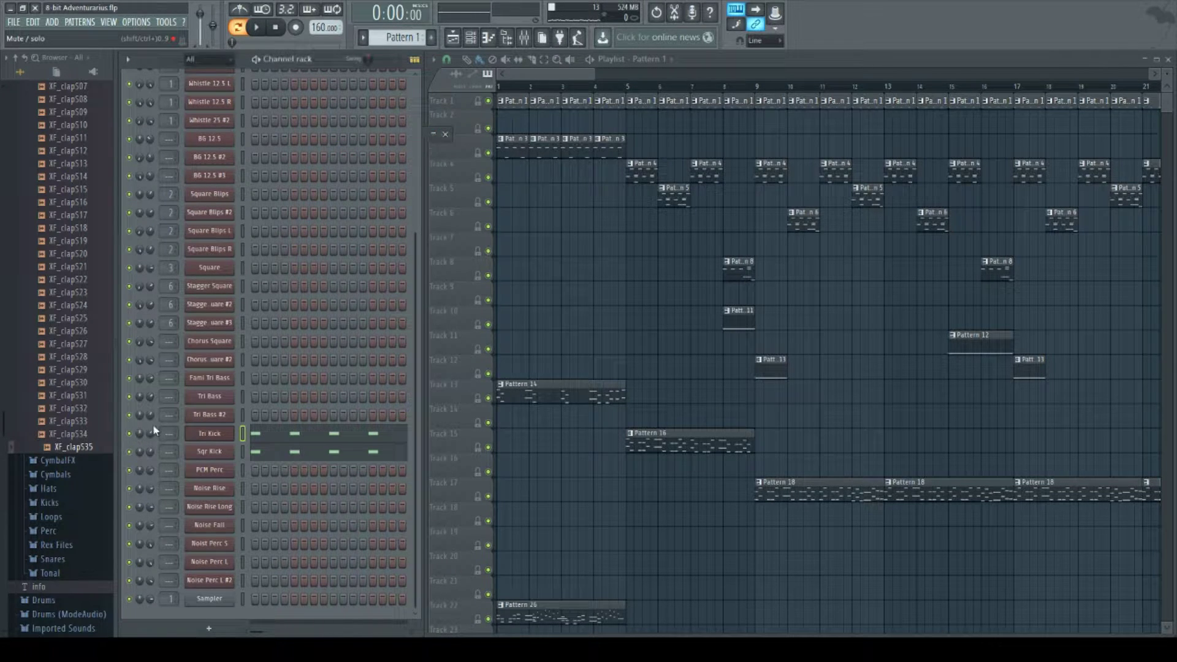
Step: Open the Tri Kick channel's piano roll and play back its kick notes
key("F7")
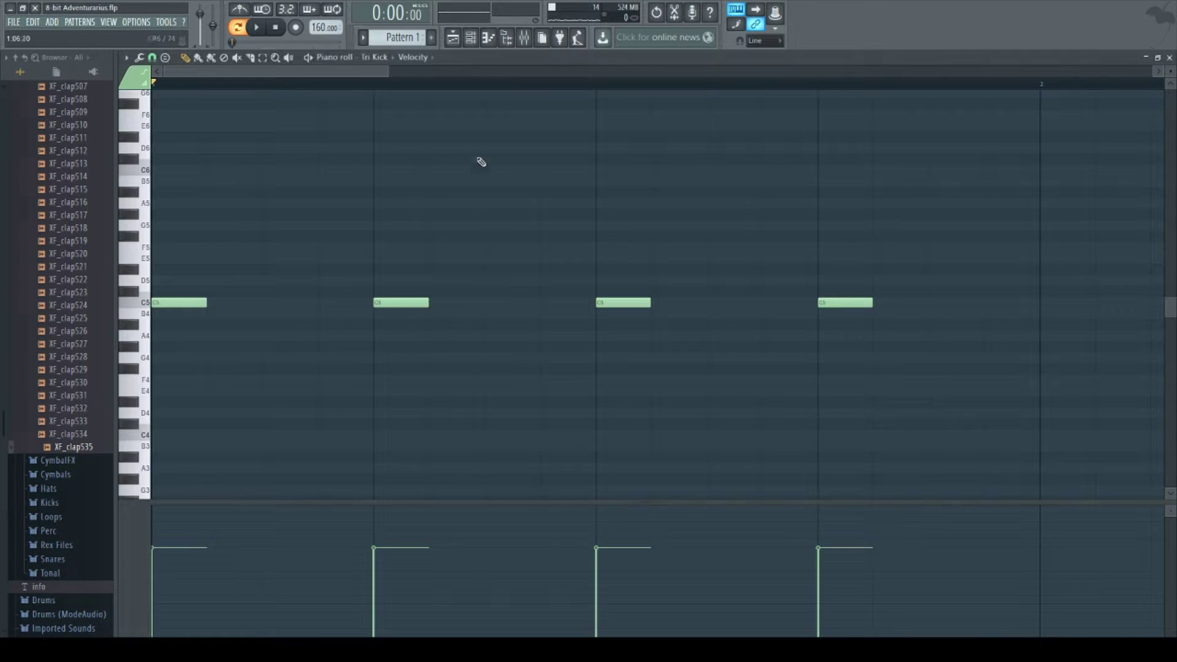
key("space")
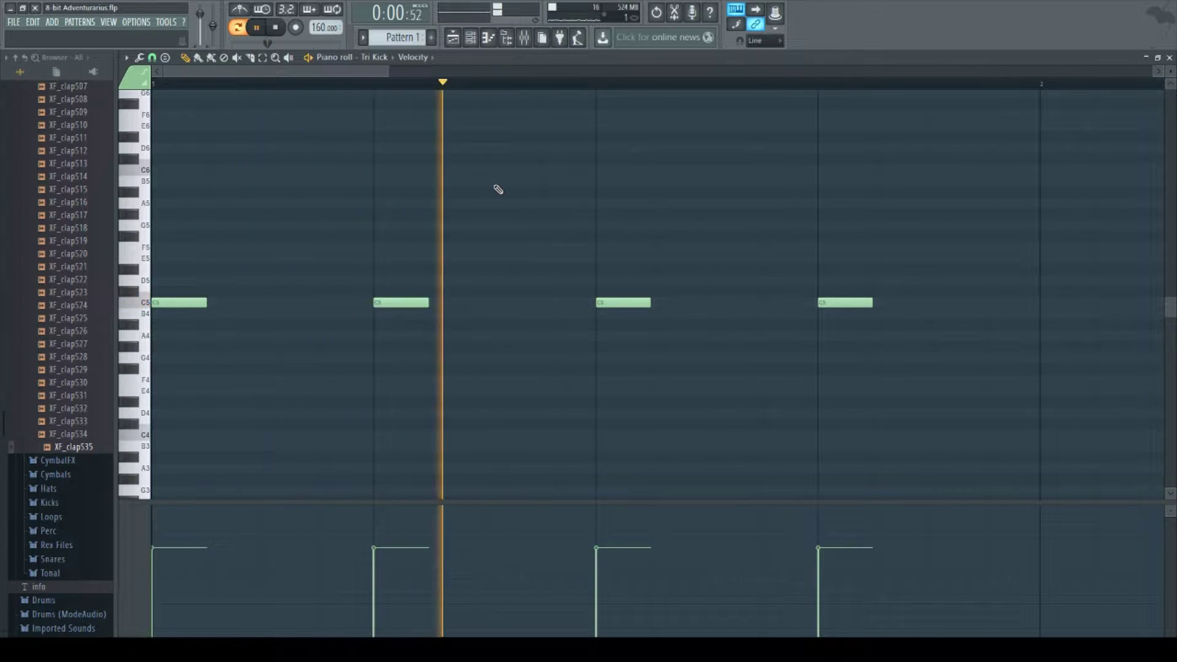
key("space")
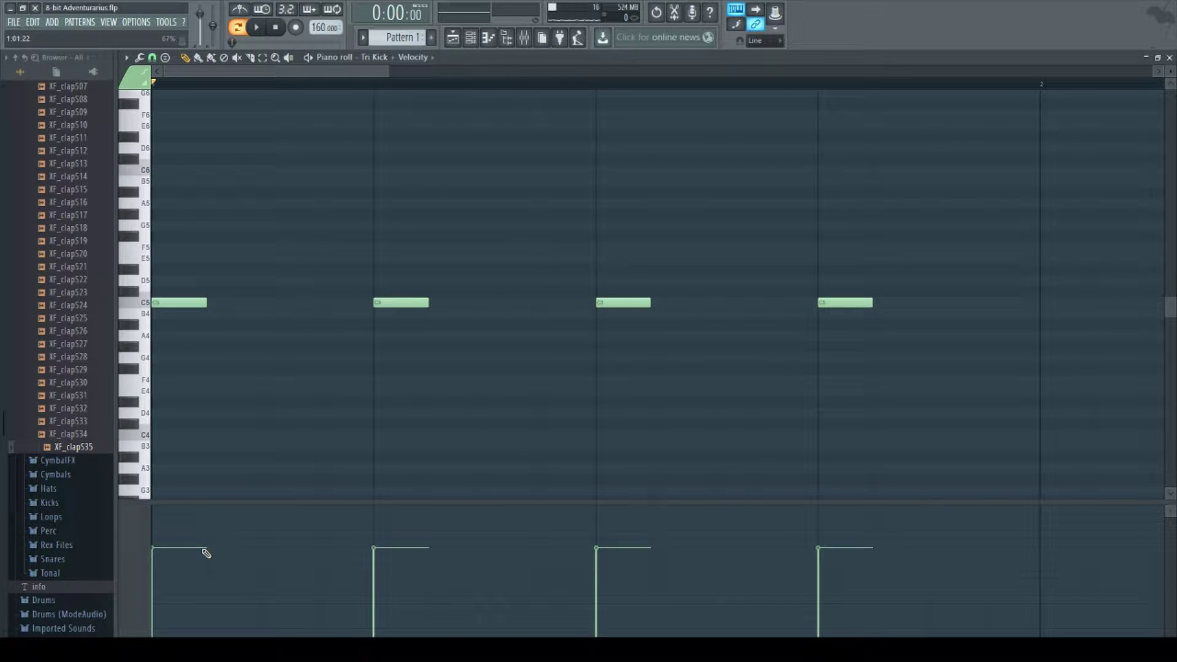
Step: Close the piano roll and compare the oscillator and sweep settings of the Tri Kick and Sqr Kick channels
left_click(1170, 58)
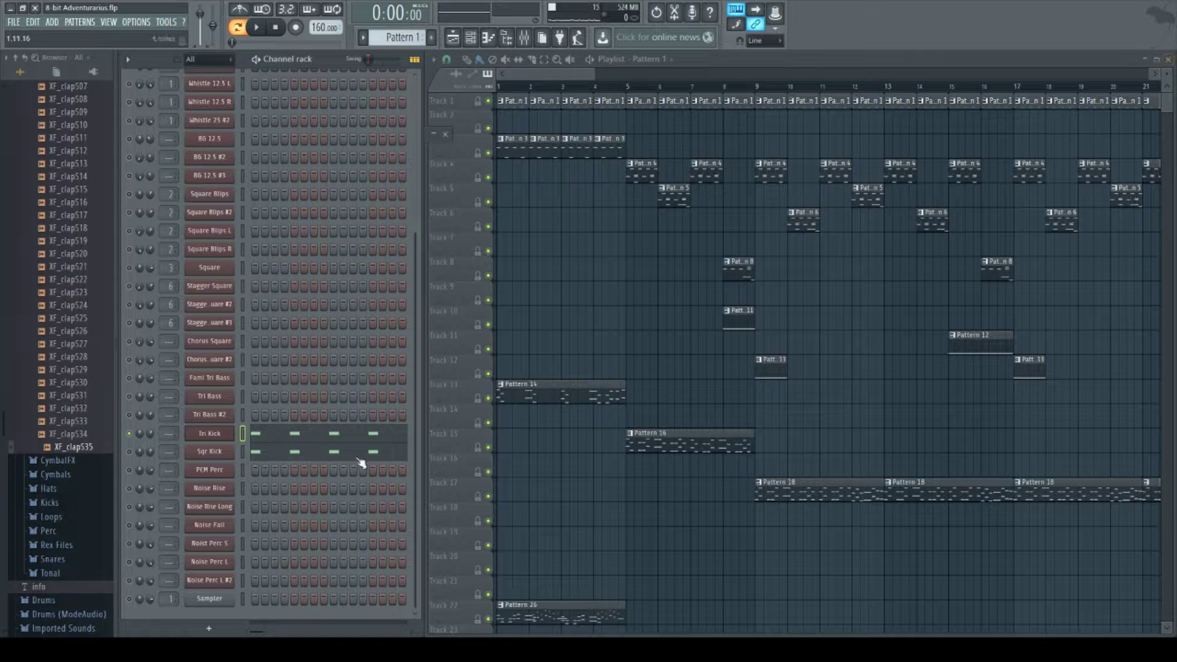
left_click(215, 434)
left_click(433, 134)
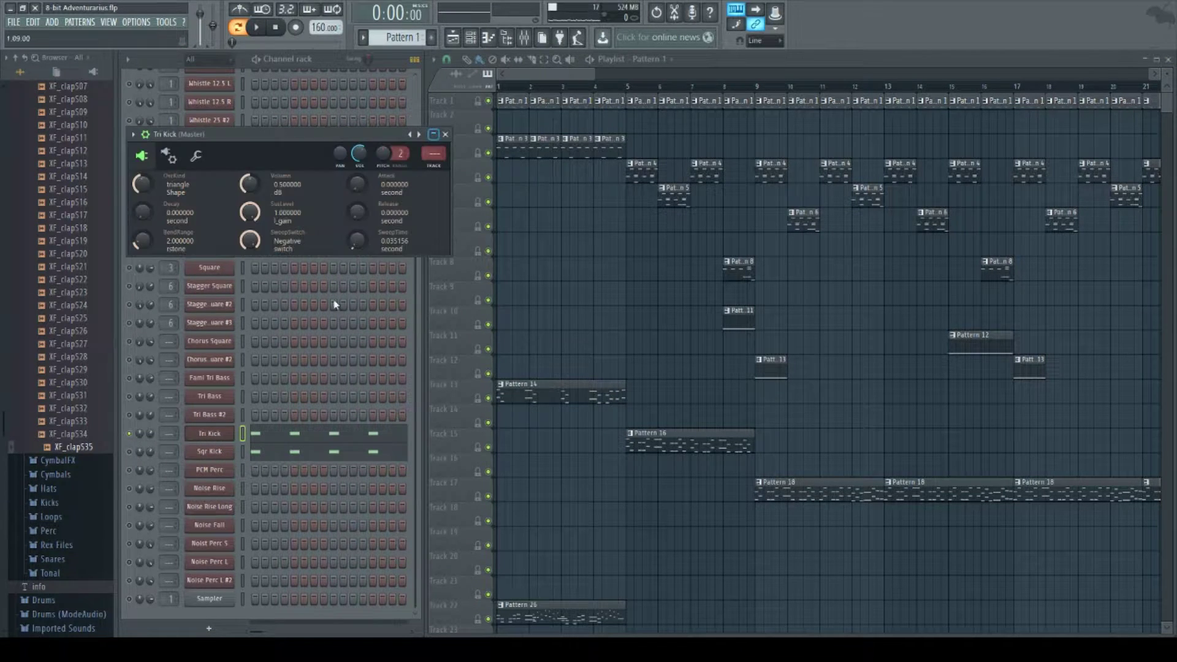
left_click(211, 453)
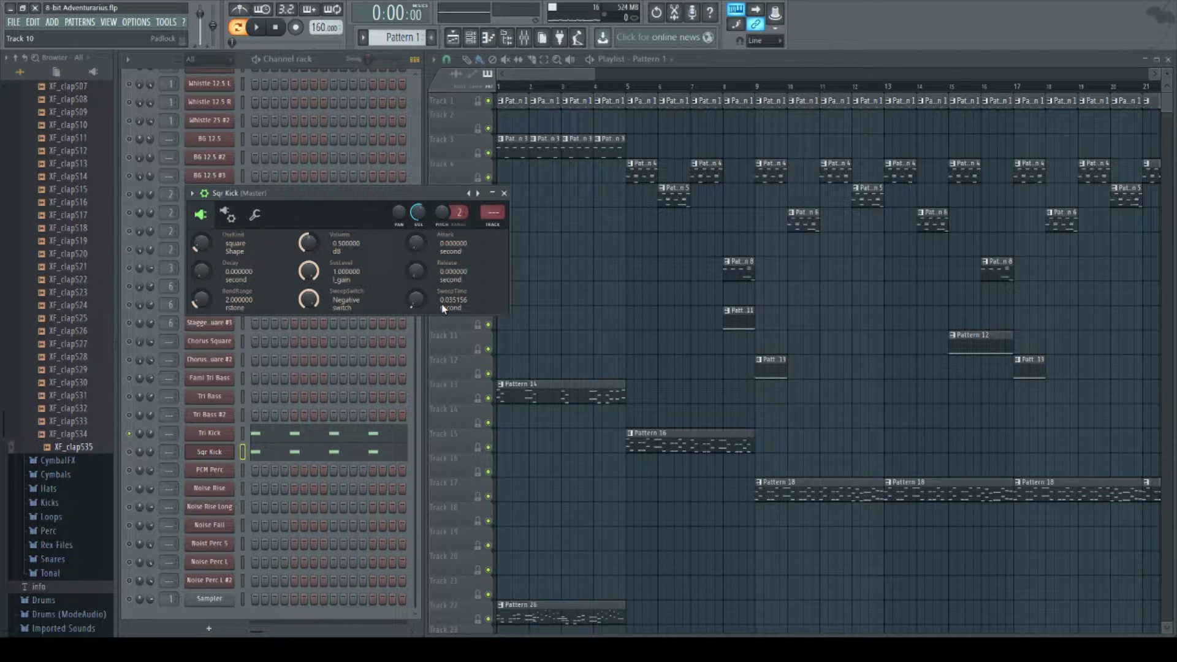
Step: Play back the Tri Kick channel alone and the Sqr Kick channel alone
left_click(183, 432)
key("space")
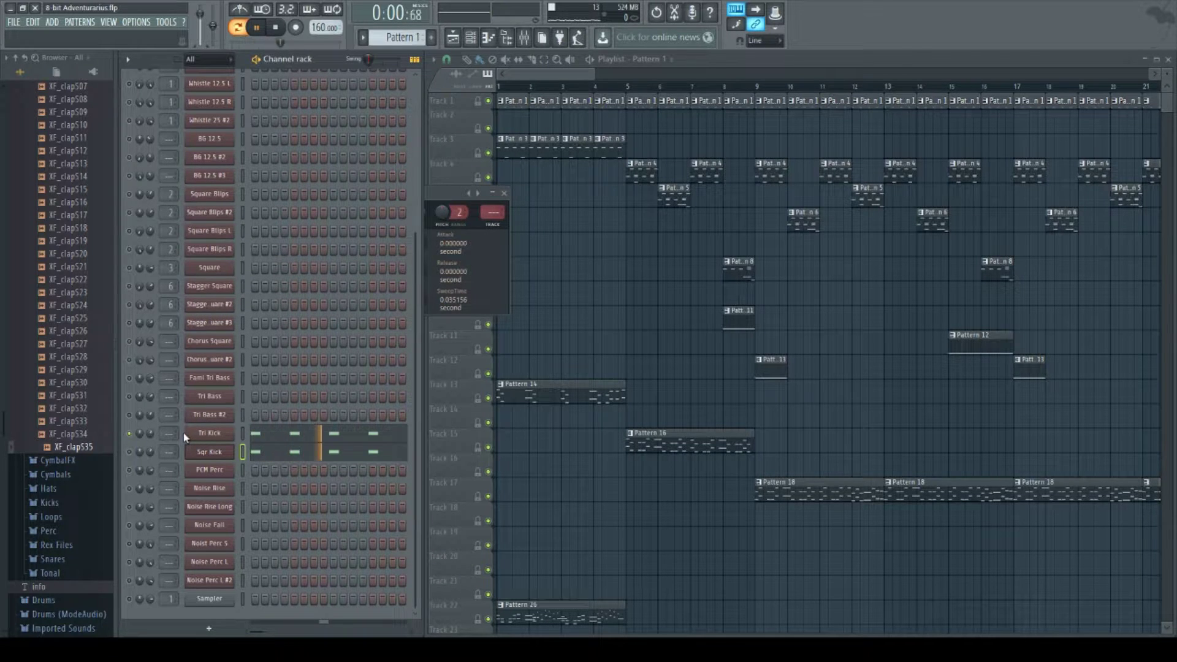
key("space")
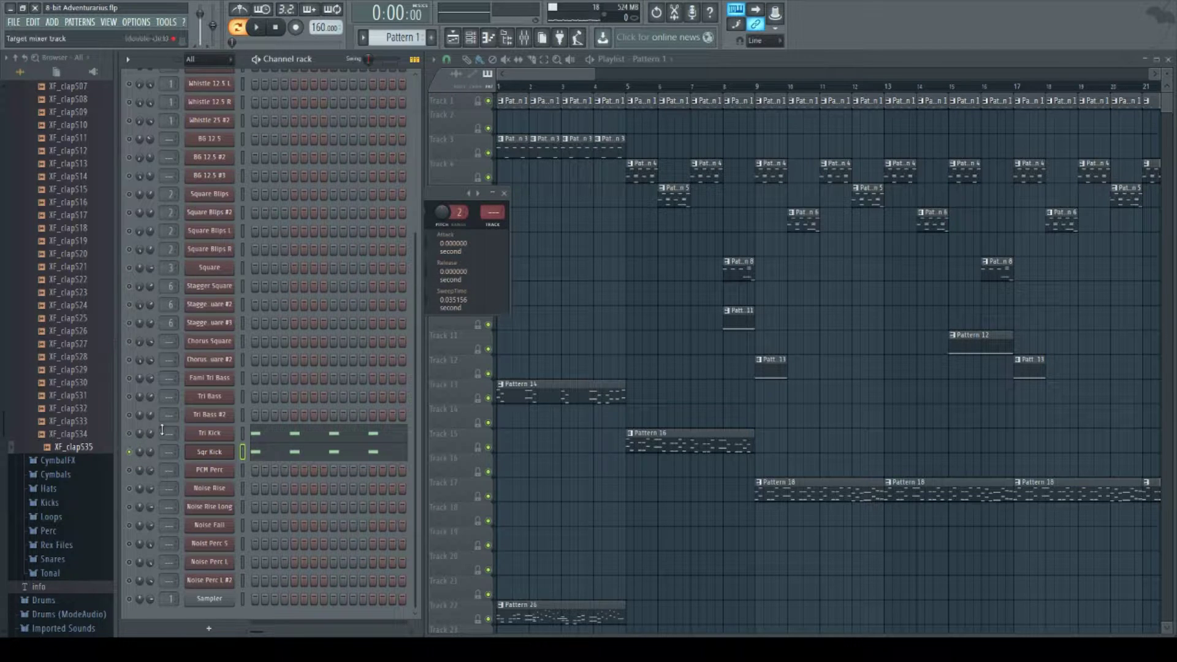
key("space")
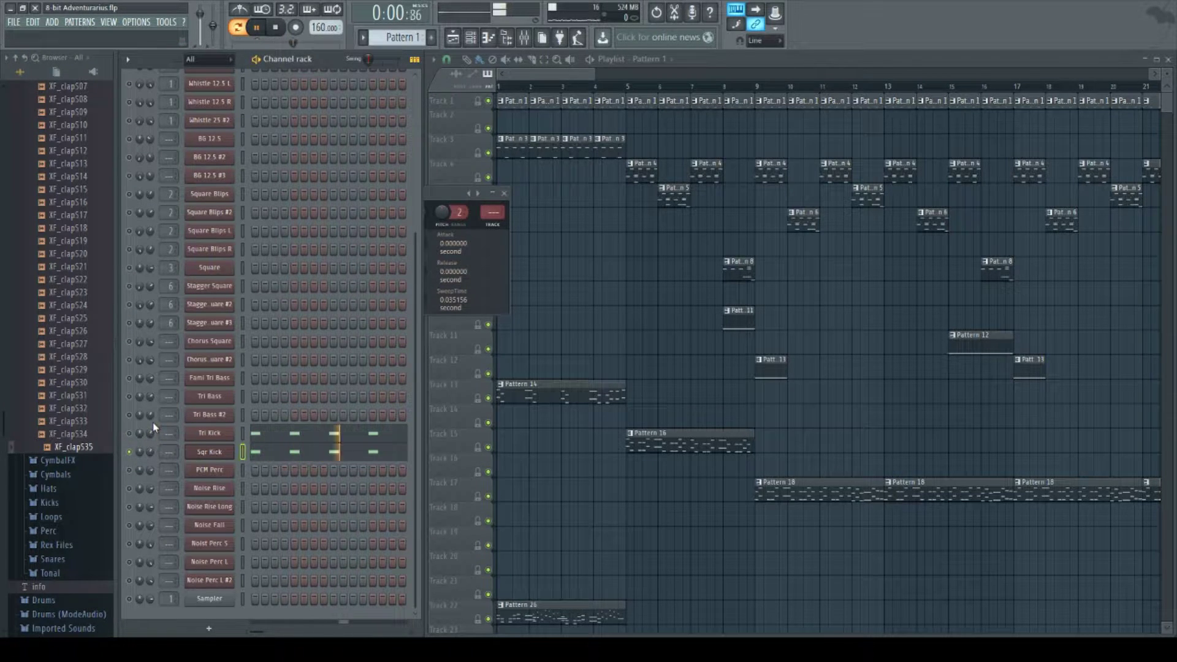
key("space")
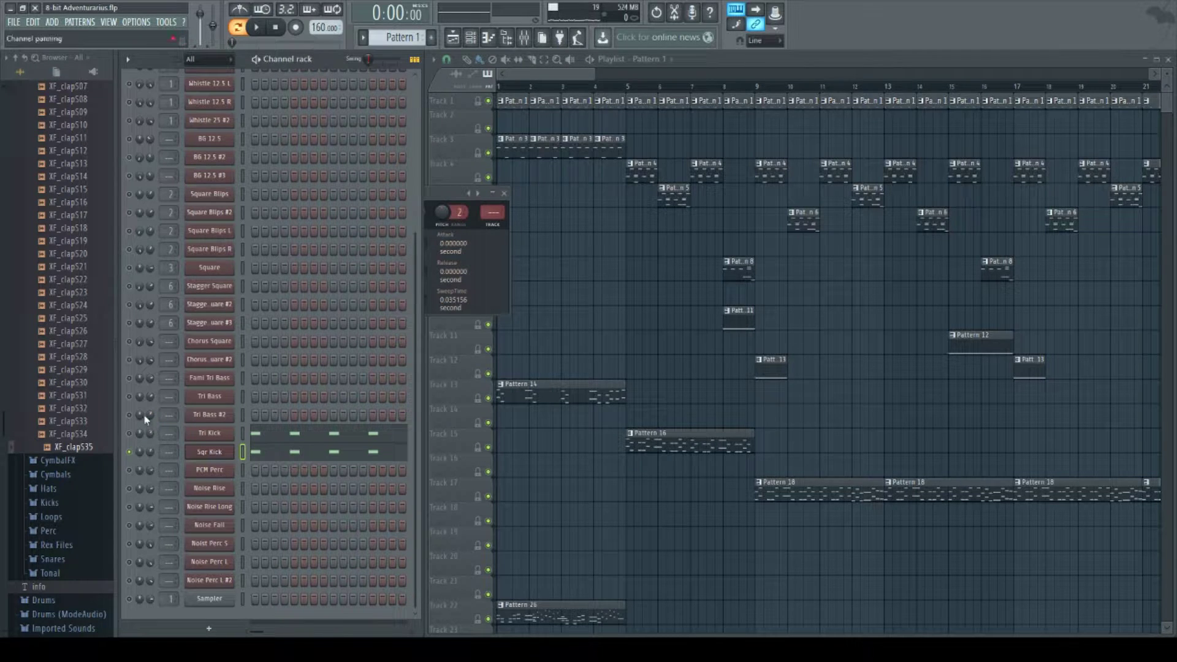
Step: Unmute the Tri Kick channel and play both kick channels together
left_click(130, 434)
left_click(447, 190)
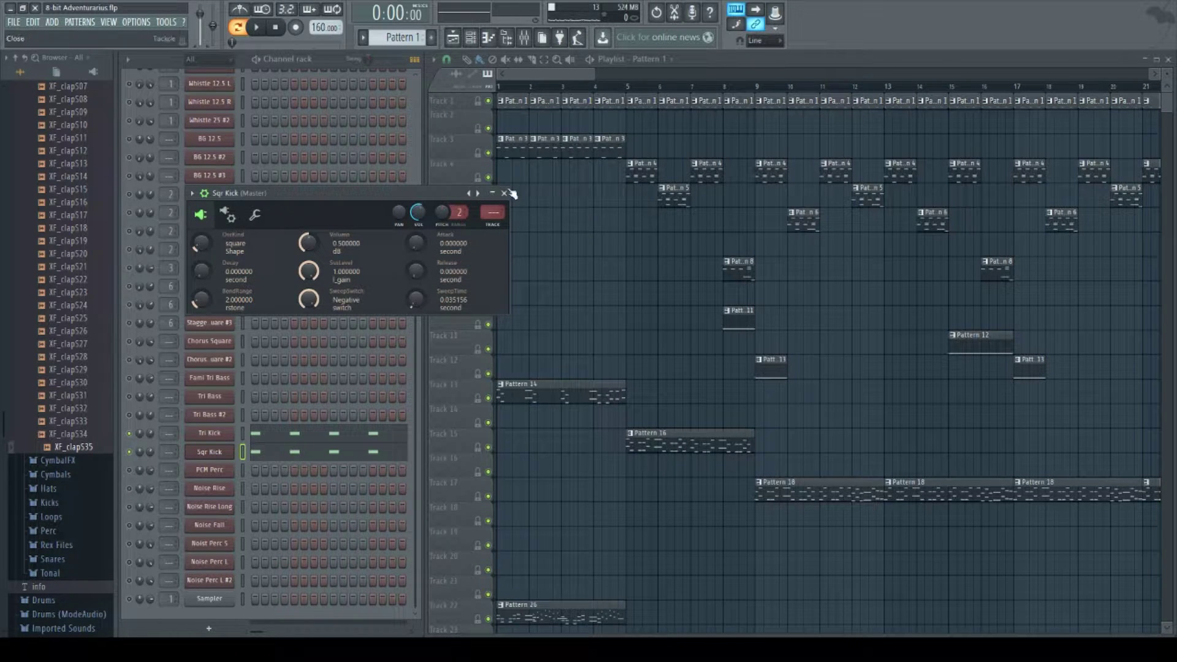
left_click(414, 180)
key("space")
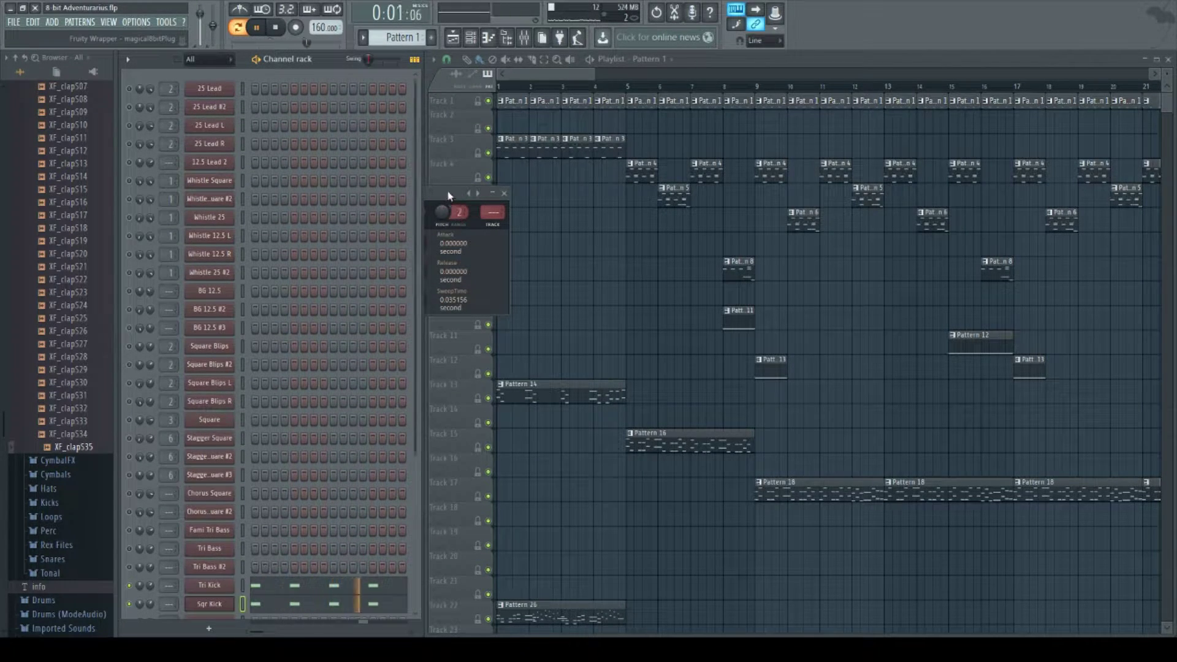
key("space")
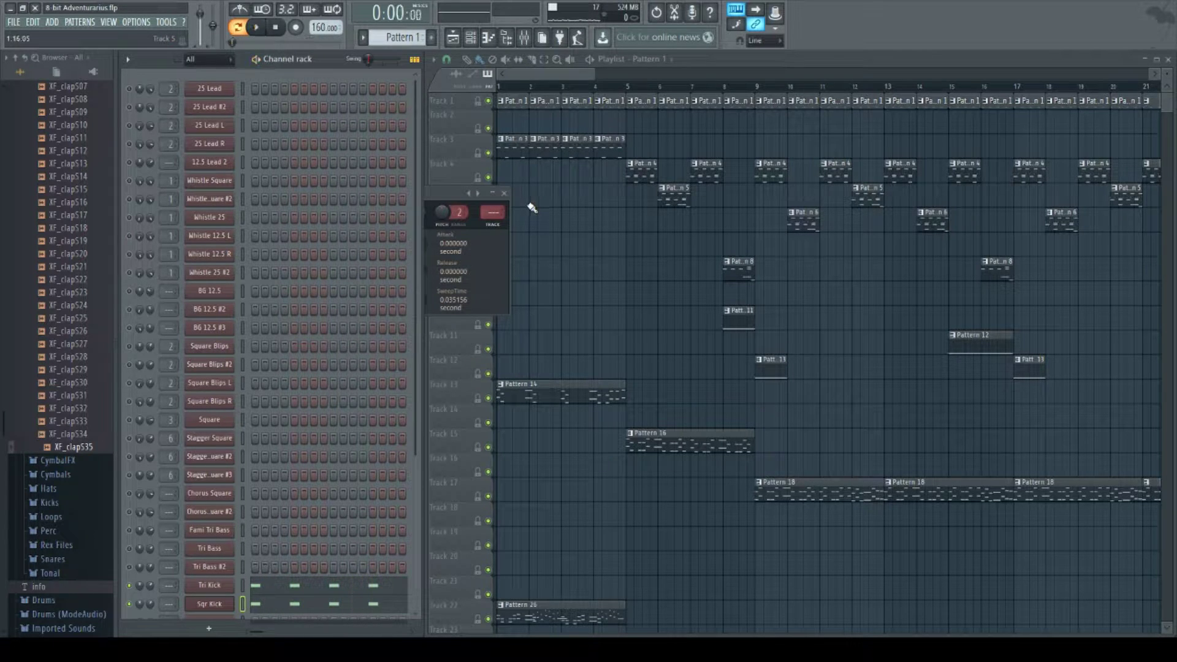
Step: Bring the Sqr Kick plugin window back into view, check its settings and close it
left_click(453, 202)
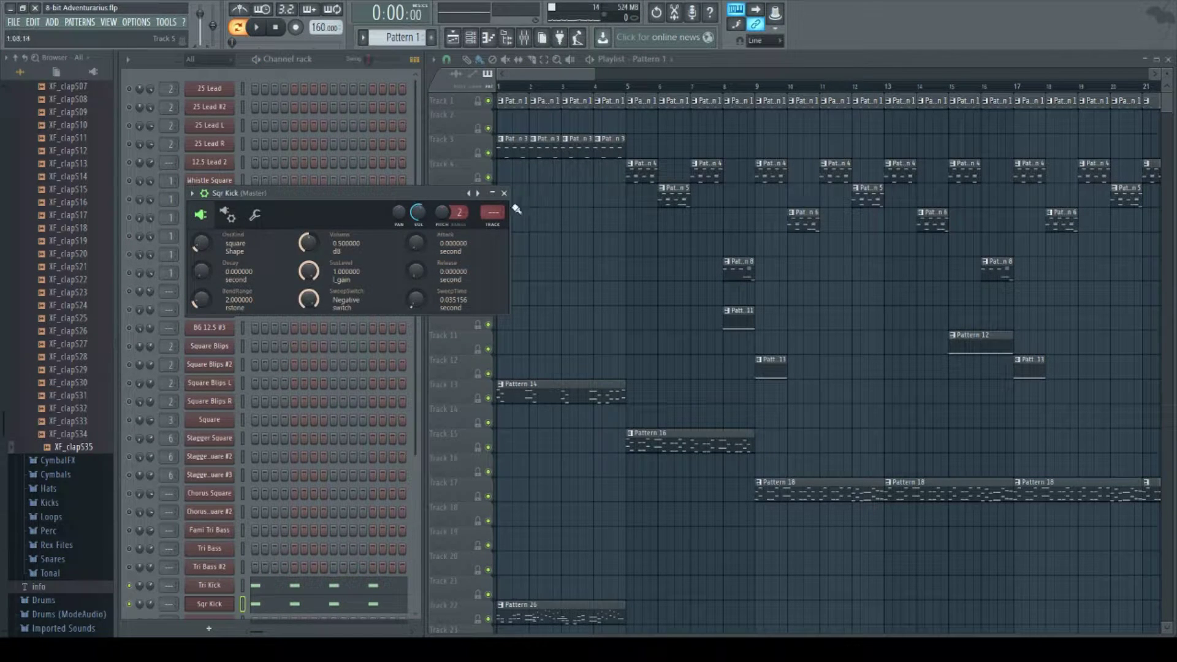
left_click(417, 144)
scroll(406, 360, "down", 8)
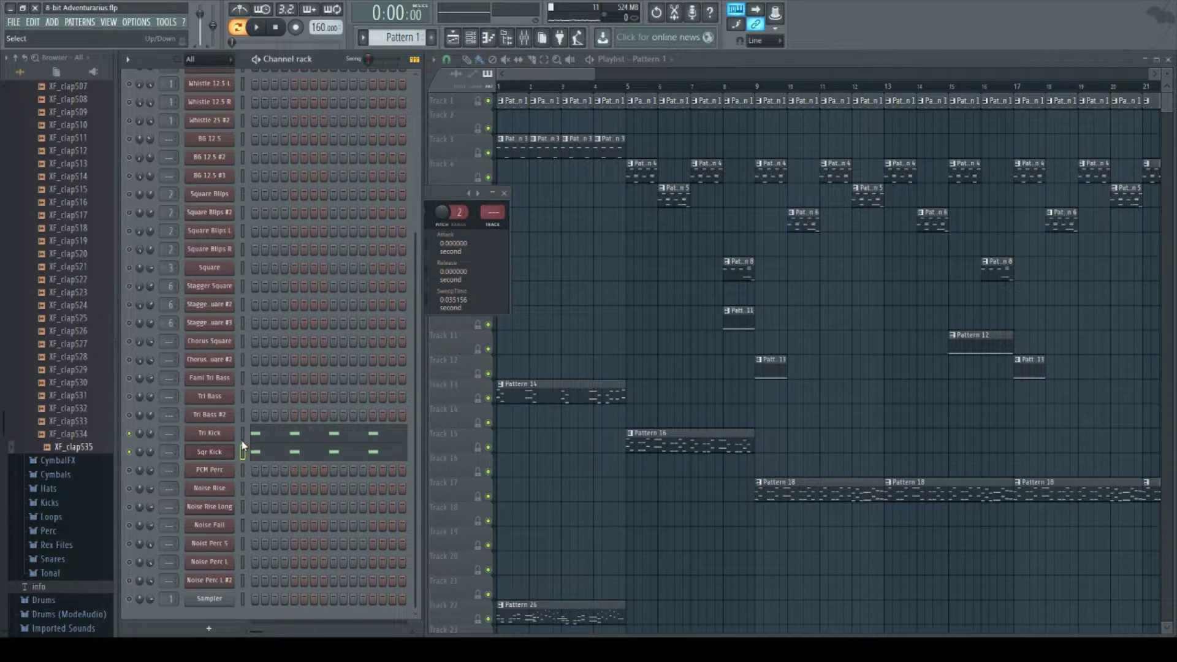
left_click(446, 195)
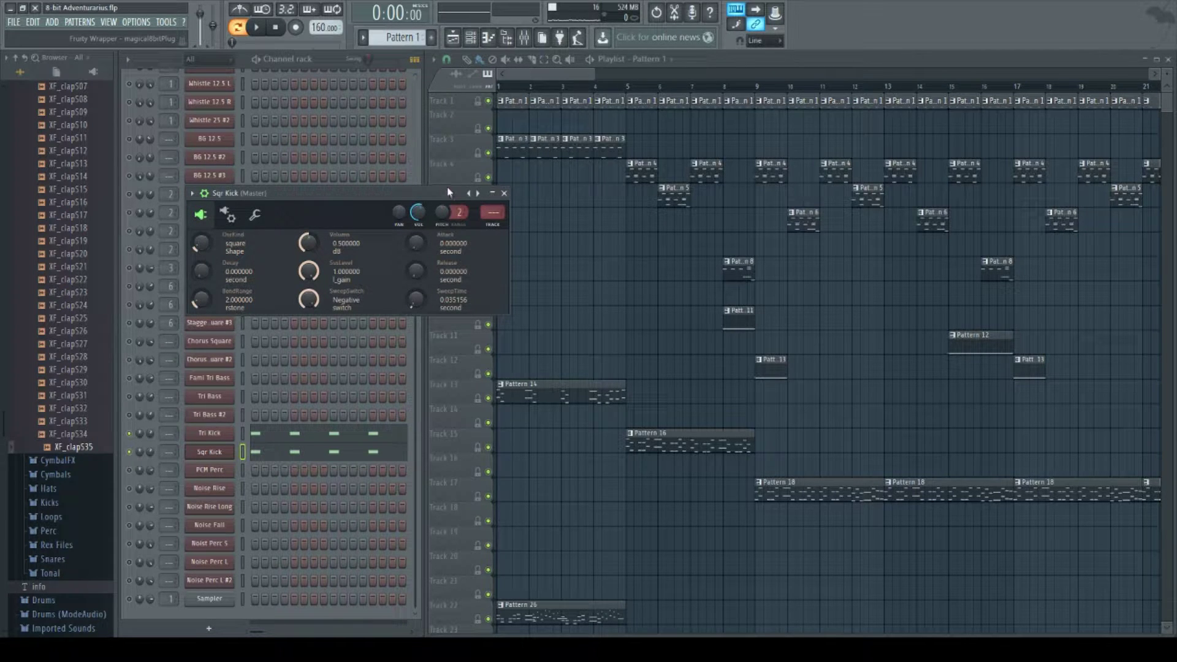
left_click(504, 194)
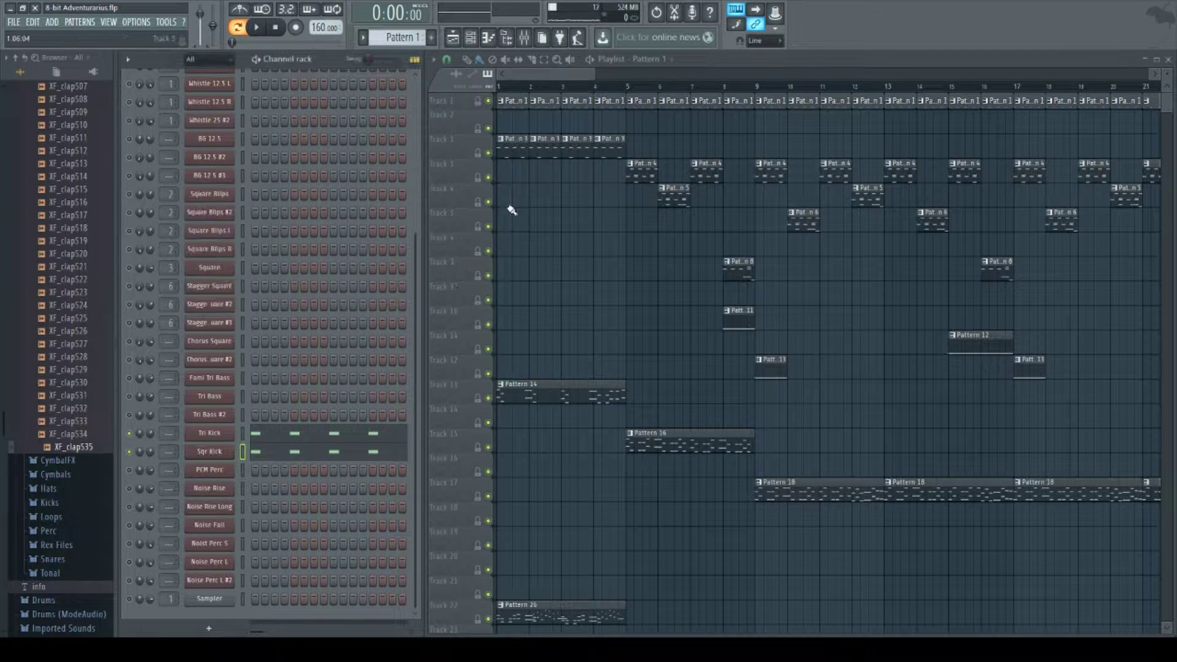
Step: Lengthen all four C5 notes of the Tri Kick channel to half a beat each
left_click(345, 441)
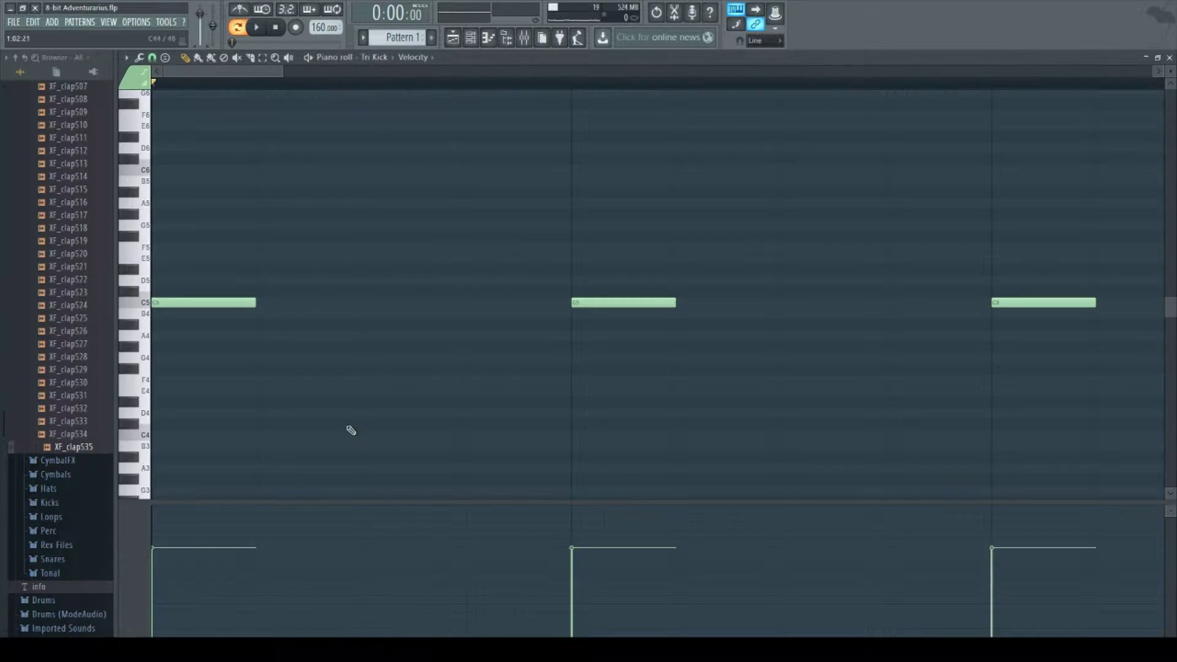
left_click_drag(799, 221, 154, 422)
left_click_drag(188, 302, 226, 302)
left_click(262, 245)
Step: Lengthen the four C5 notes of the Sqr Kick channel to half a beat each and play the pattern with the piano roll closed
key("Down")
left_click_drag(816, 187, 155, 395)
left_click_drag(190, 305, 226, 304)
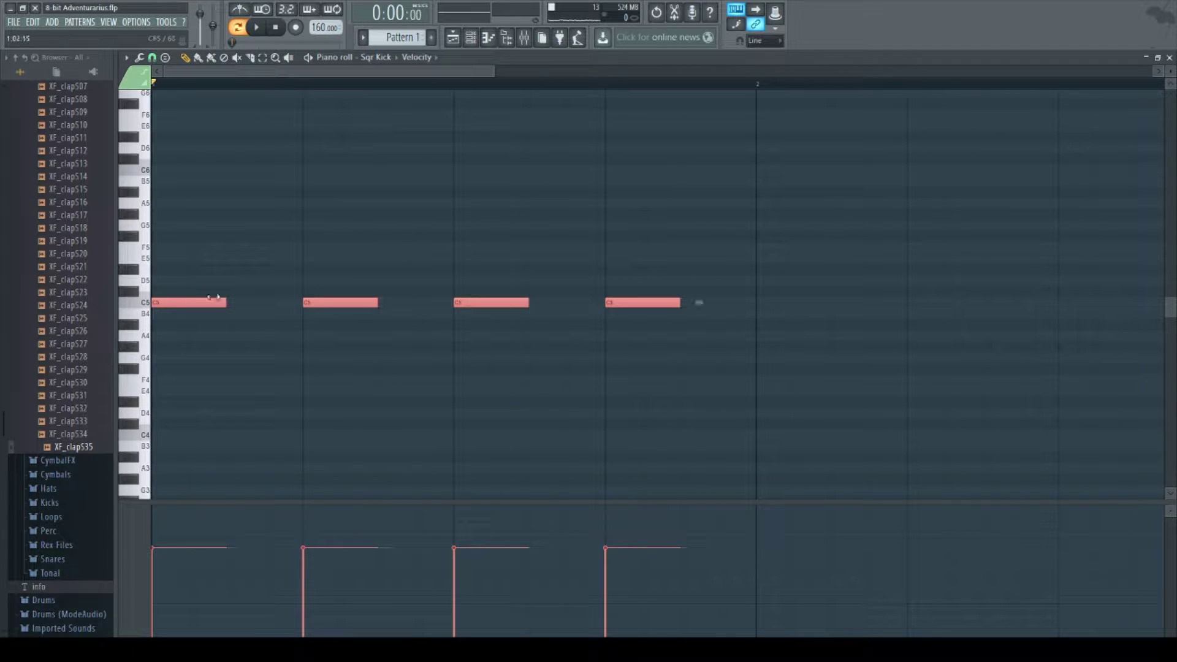
left_click(261, 252)
left_click(1169, 57)
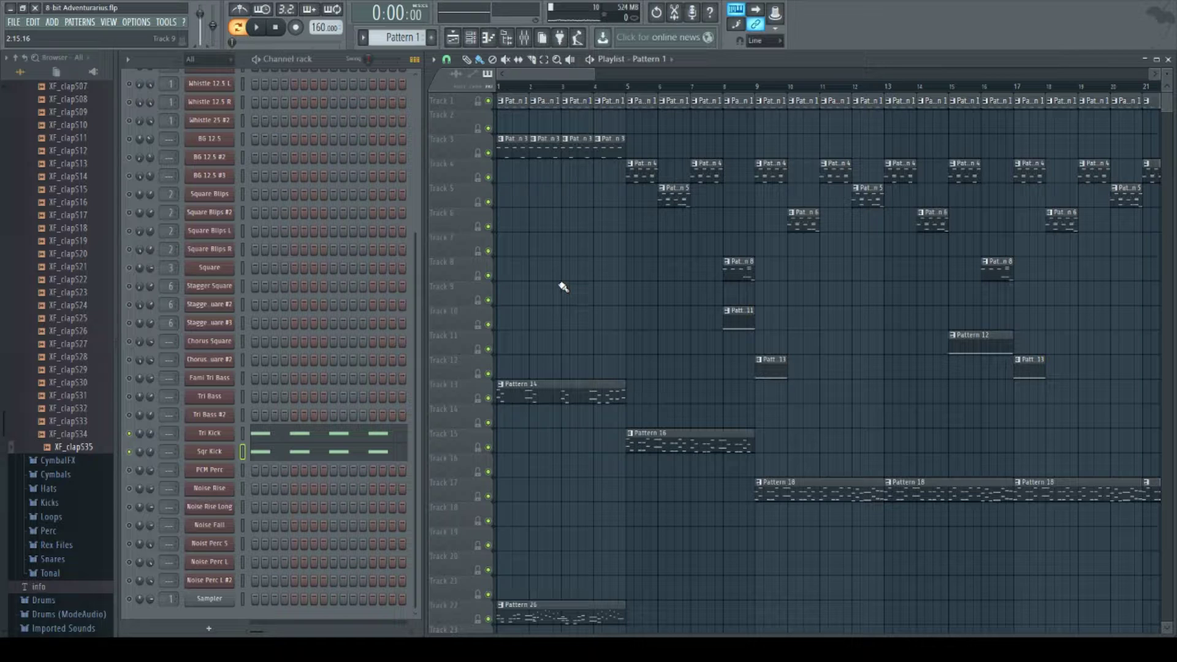
key("space")
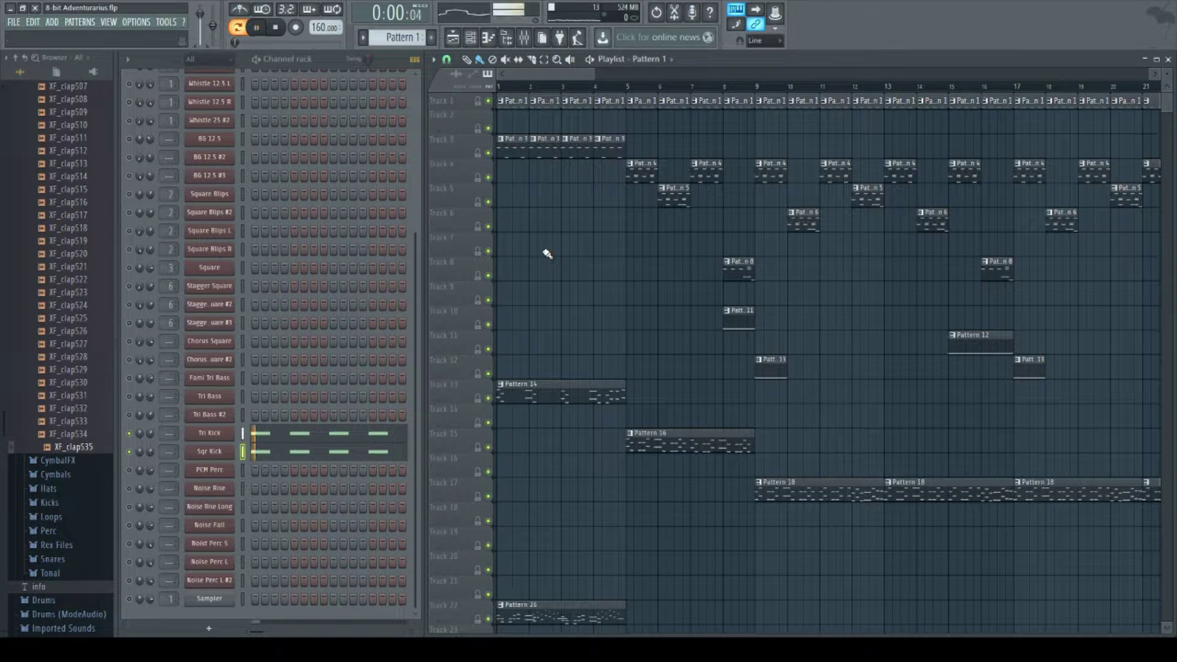
key("space")
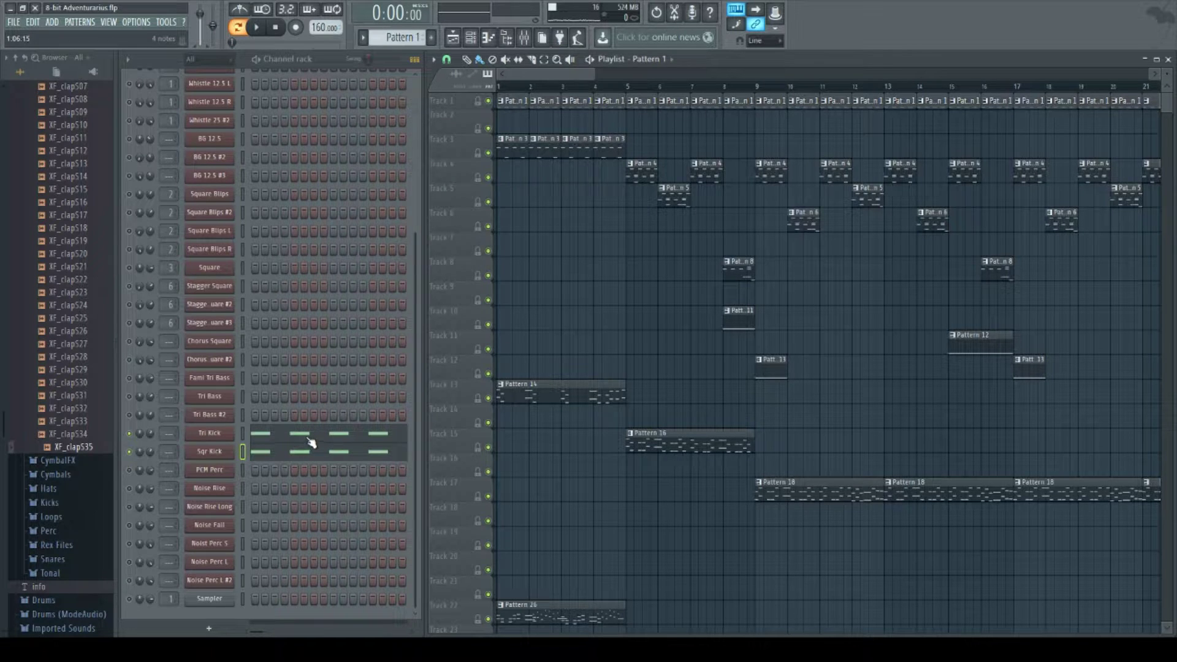
Step: Shorten all four C5 notes of the Tri Kick channel to a quarter beat each
left_click(310, 436)
left_click_drag(1066, 220, 239, 423)
left_click_drag(497, 302, 454, 307)
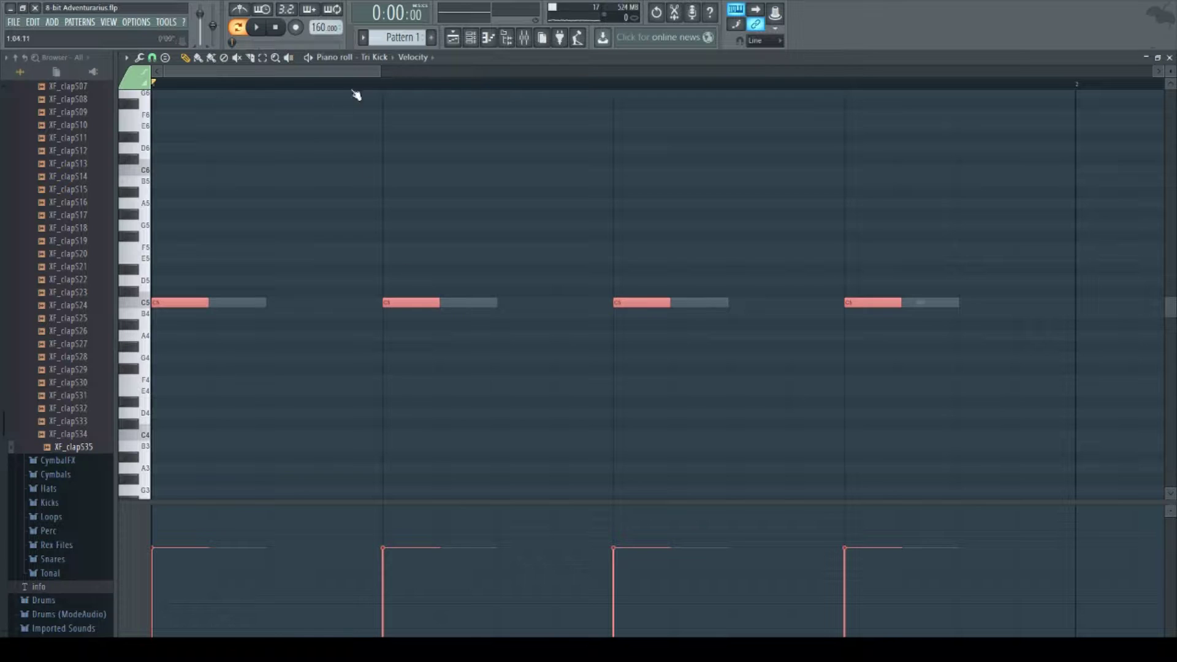
Step: Shorten the four C5 notes of the Sqr Kick channel to a quarter beat each and play the pattern with the piano roll closed
key("Down")
left_click_drag(971, 199, 229, 363)
left_click_drag(266, 303, 231, 303)
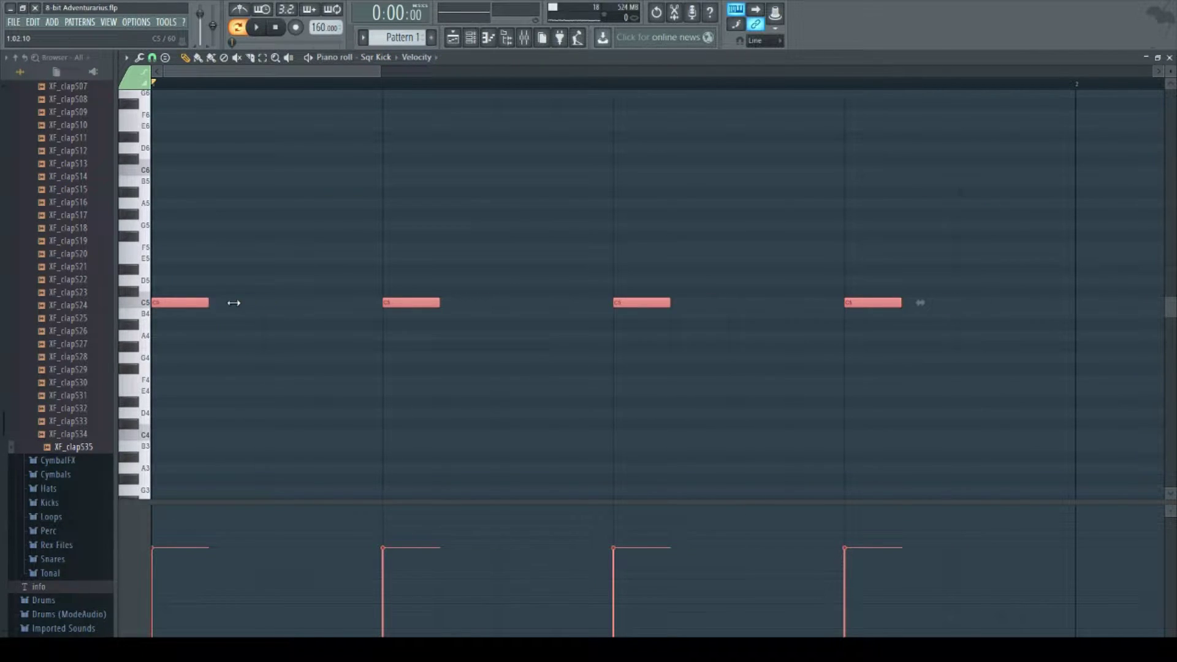
left_click(277, 248)
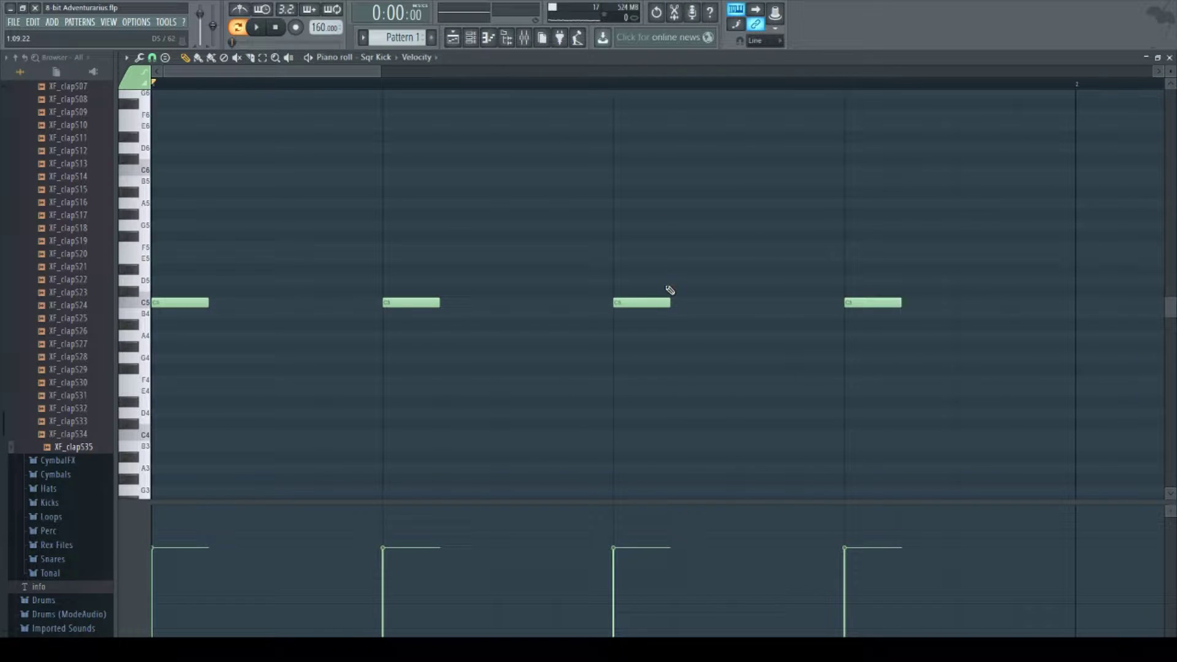
left_click(1170, 57)
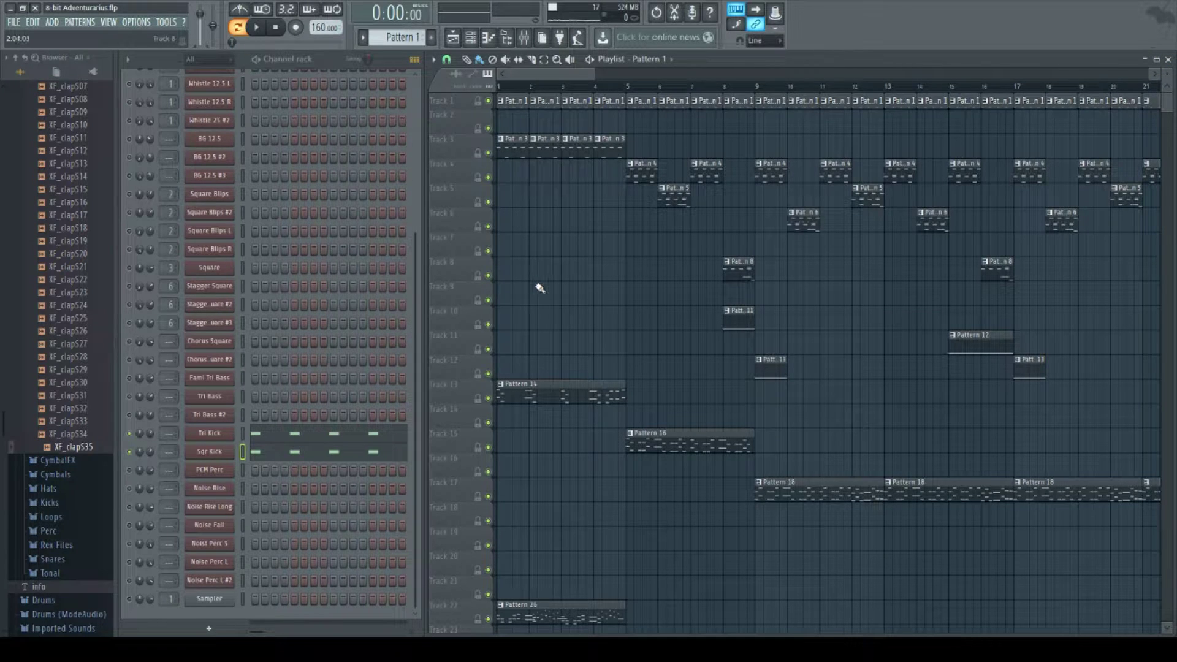
key("space")
key("space")
Step: Review the Tri Kick settings, clone the channel and delete the copy
left_click(220, 435)
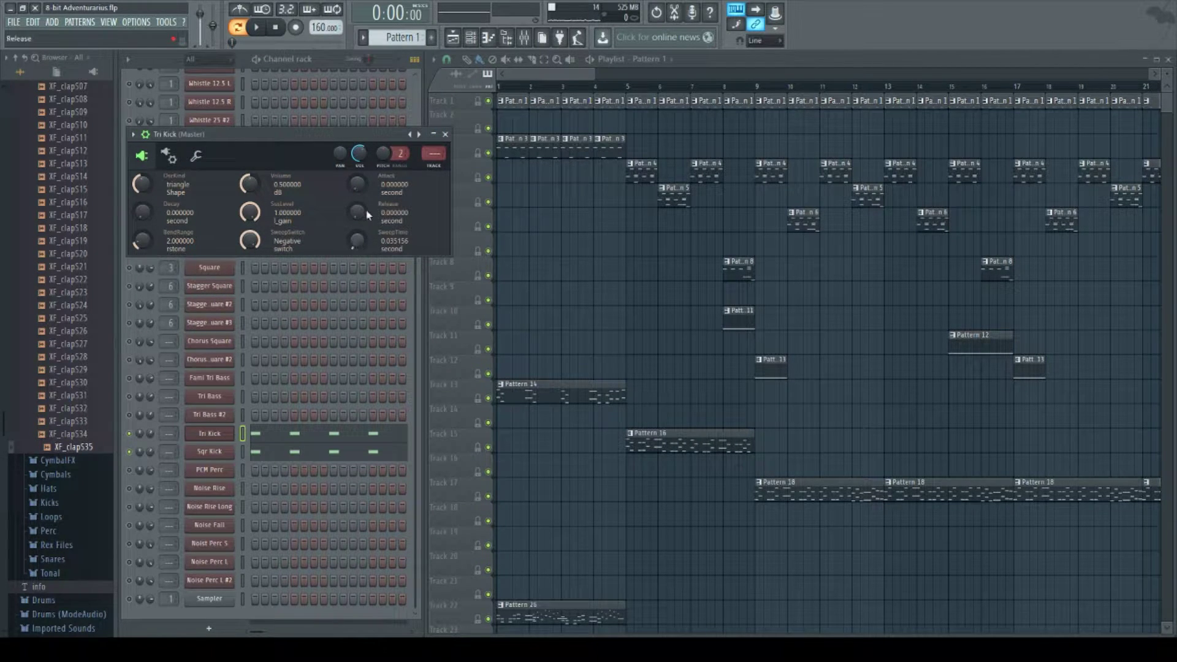
left_click(434, 135)
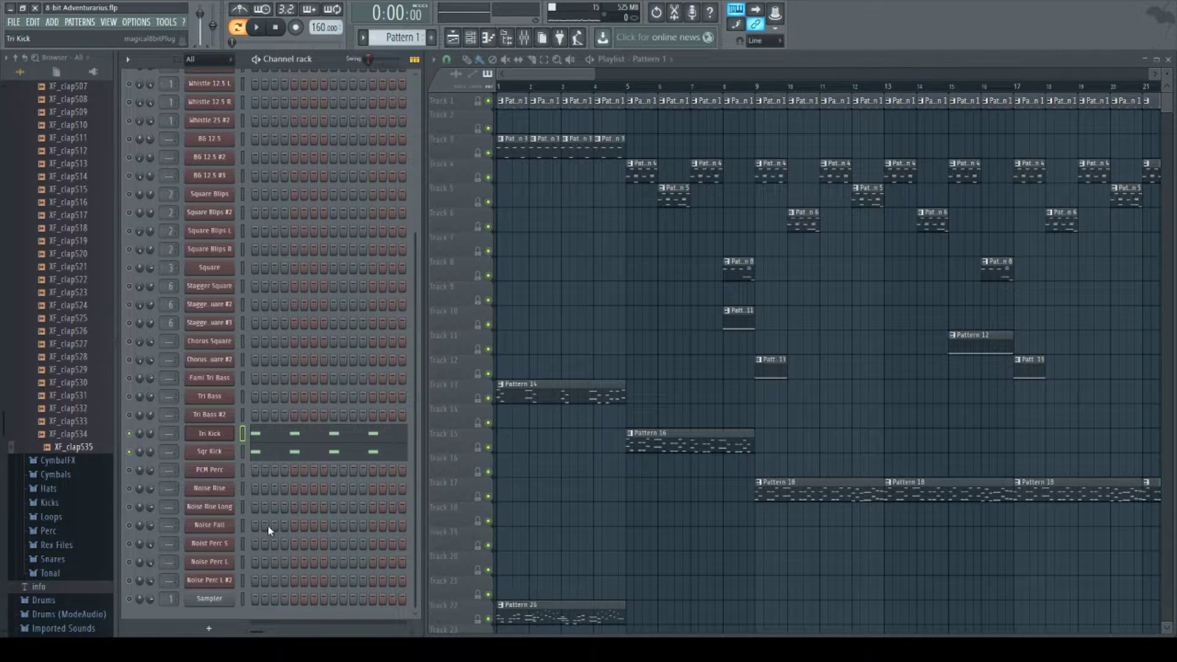
key("alt+c")
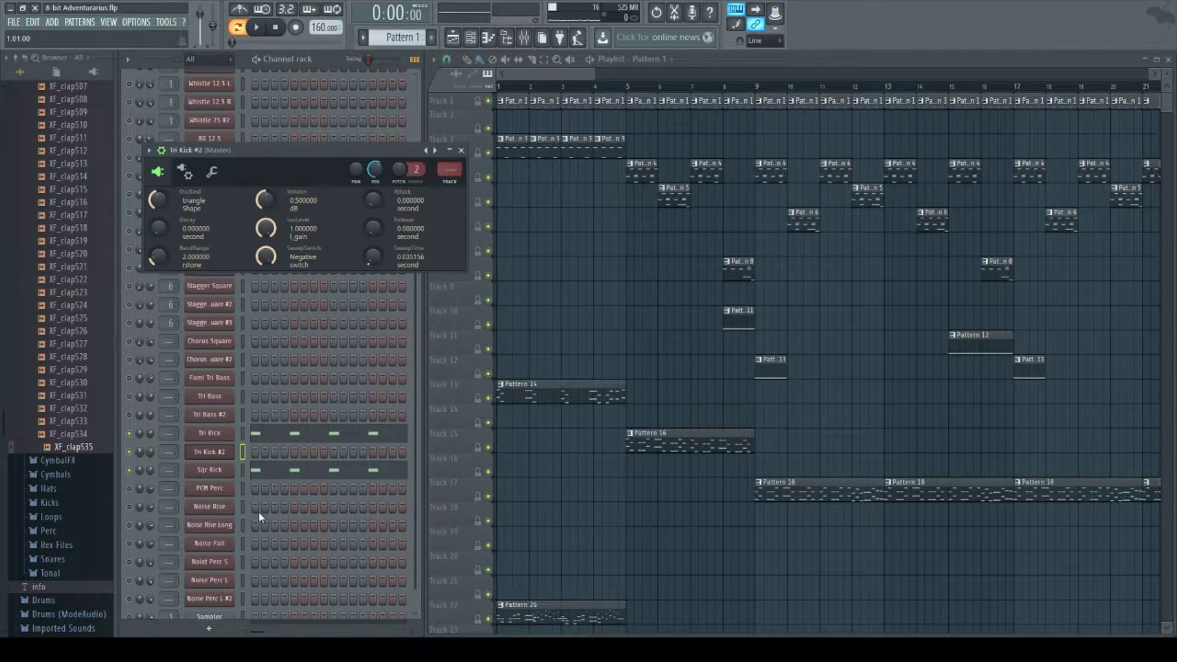
left_click(222, 457)
left_click(222, 456)
left_click(461, 150)
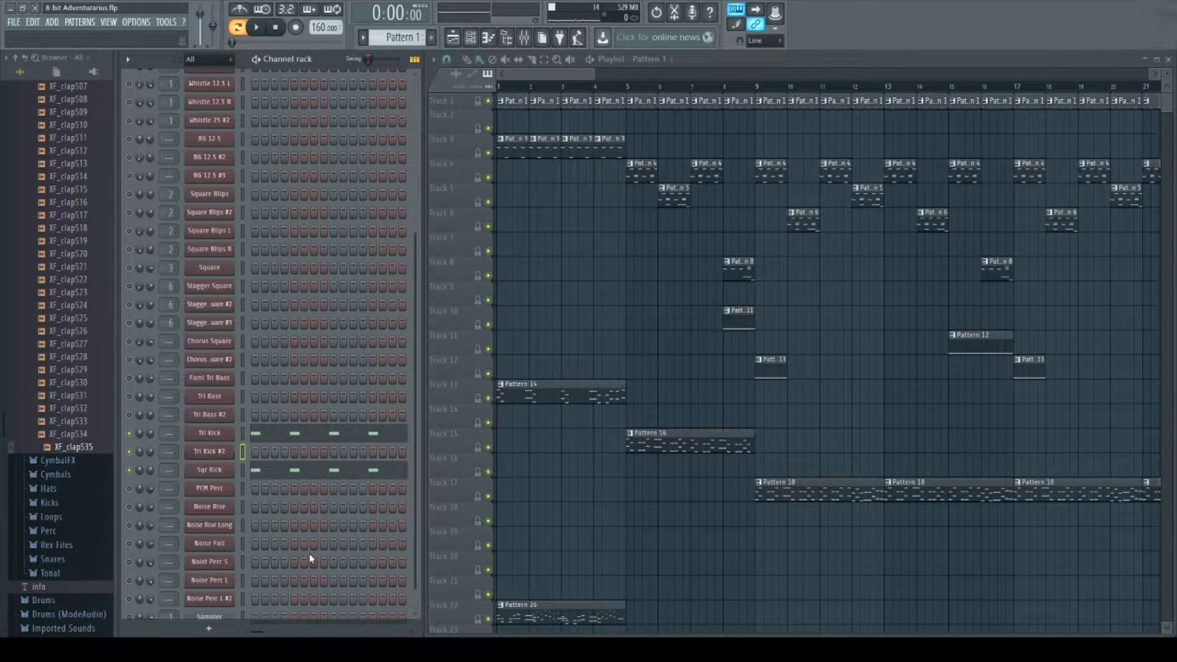
key("alt+Delete")
scroll(322, 327, "down", 3)
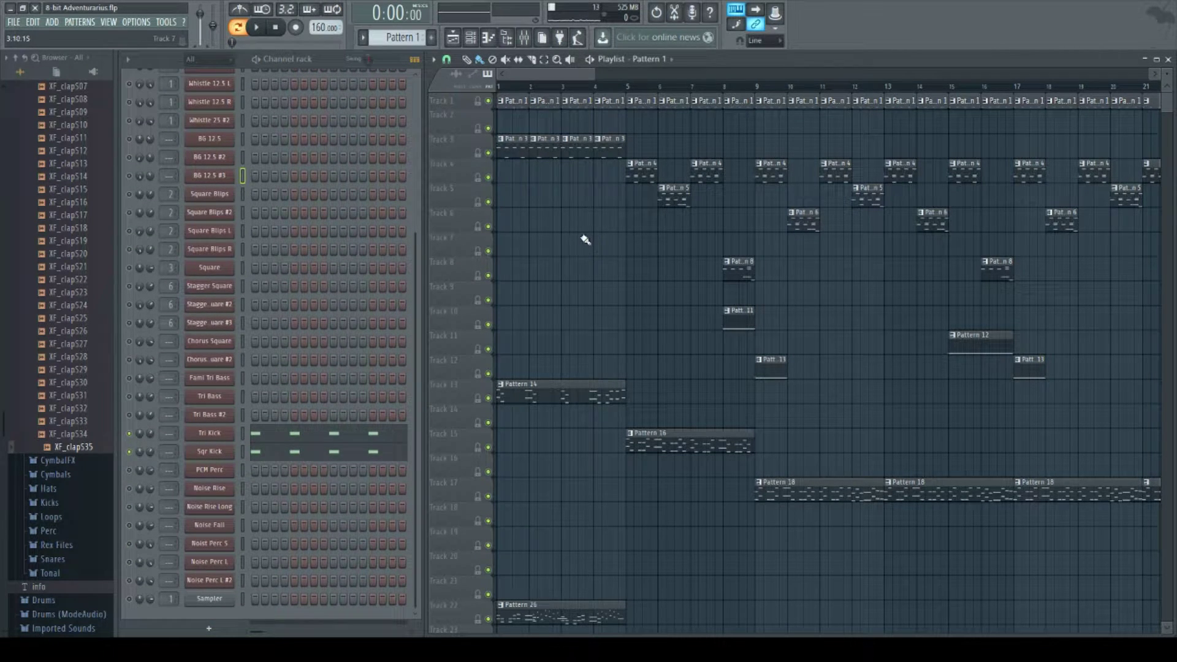
Step: Select Pattern 3 and inspect the DPCM waveform and kit settings in the PCM Perc channel's NES VST window
left_click(515, 152)
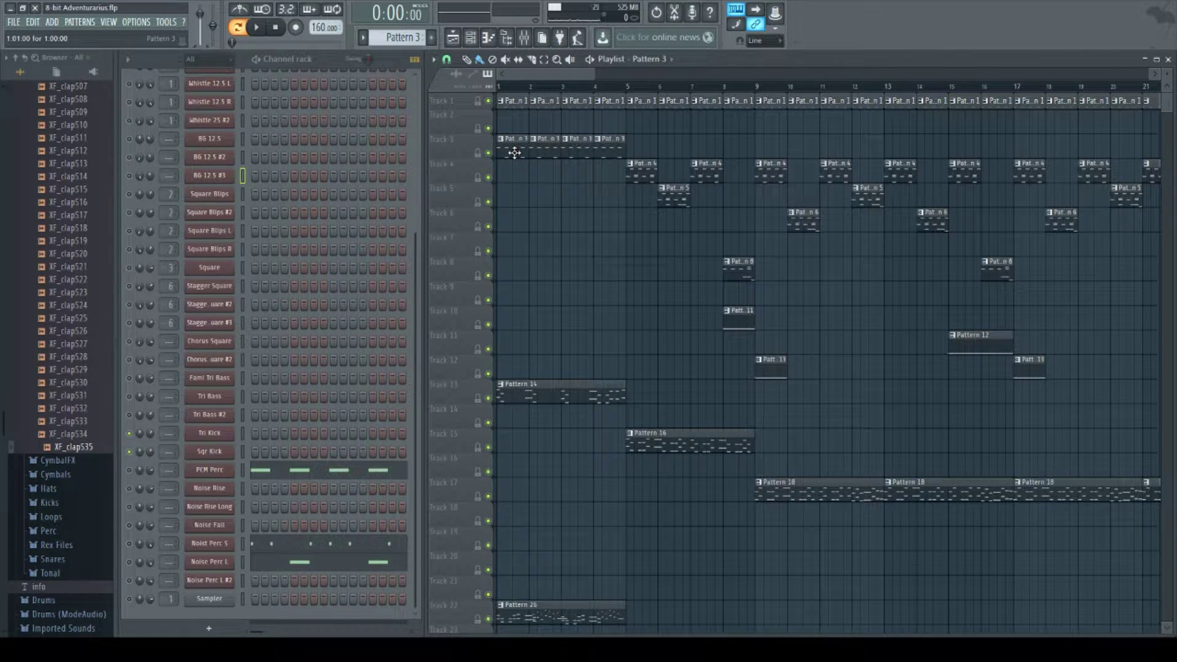
left_click(211, 471)
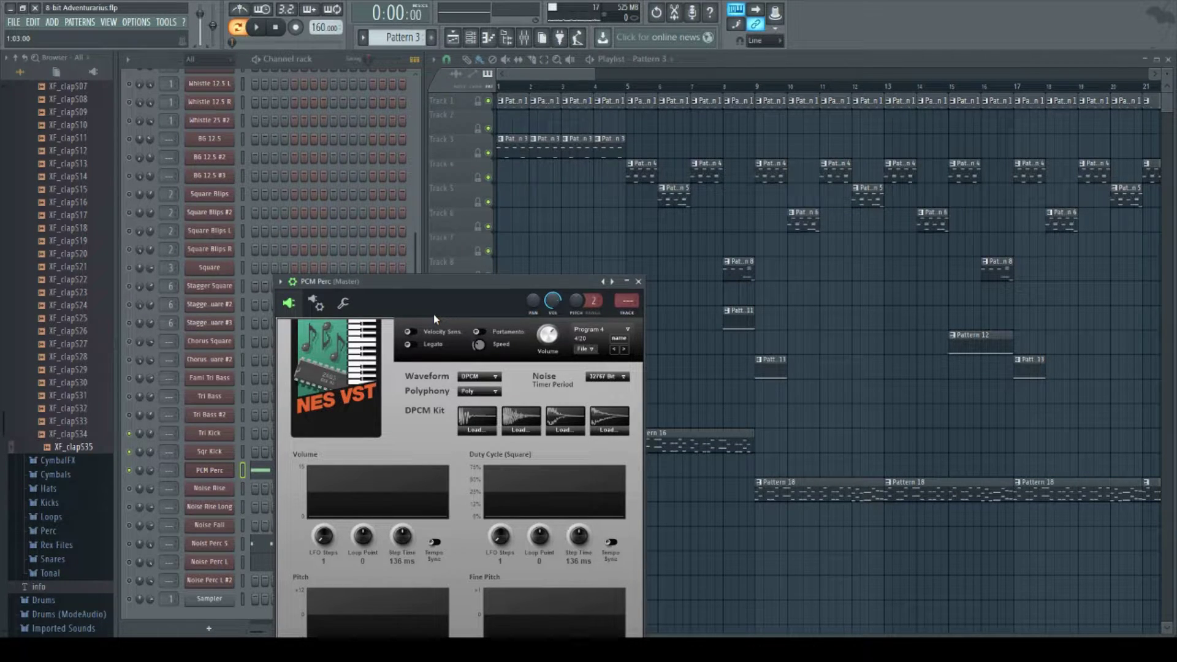
left_click_drag(464, 287, 486, 183)
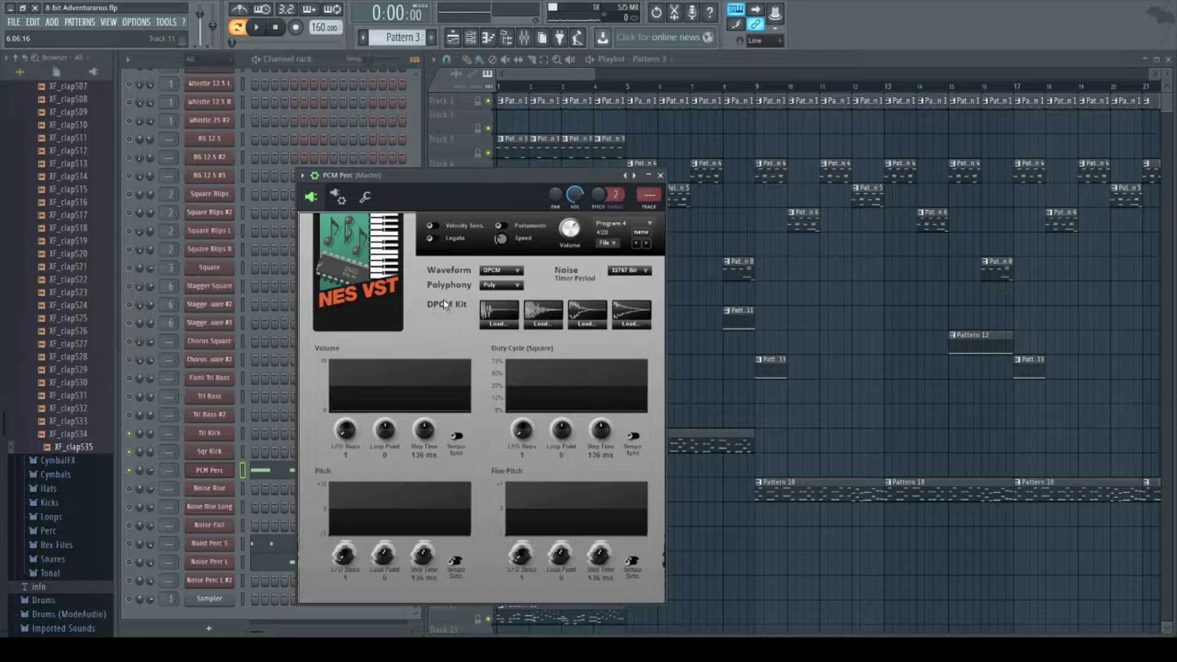
left_click(661, 176)
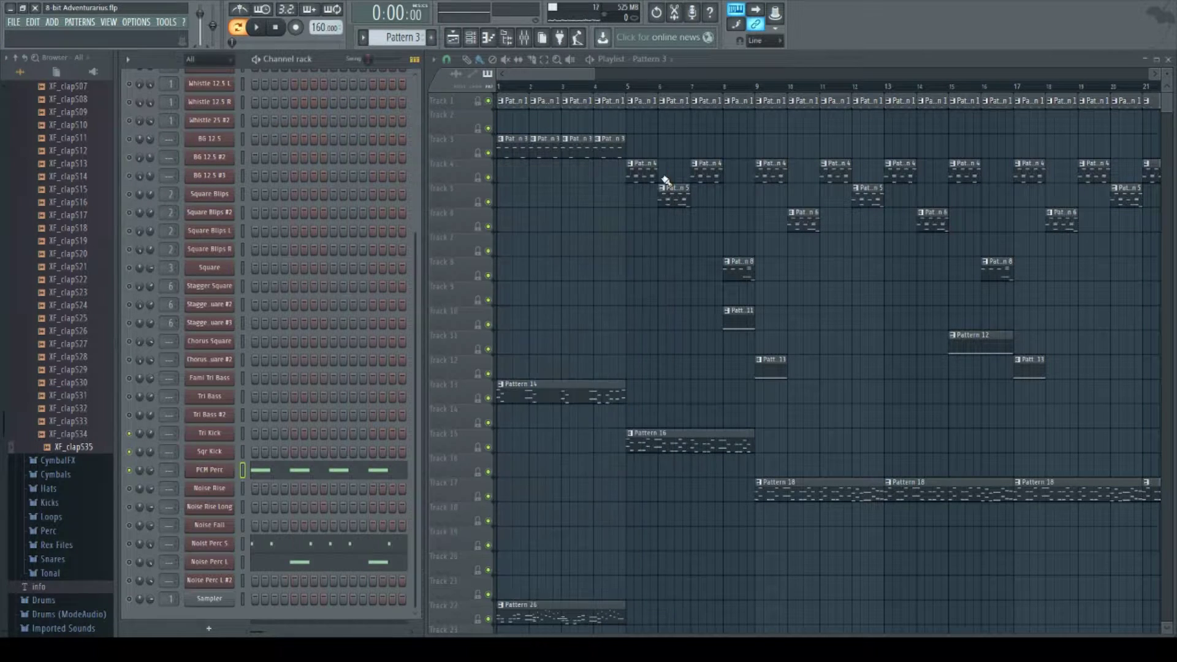
Step: Open the PCM Perc channel's piano roll and audition the C5, D5, E5 and F5 keys
left_click(288, 474)
scroll(307, 437, "down", 3)
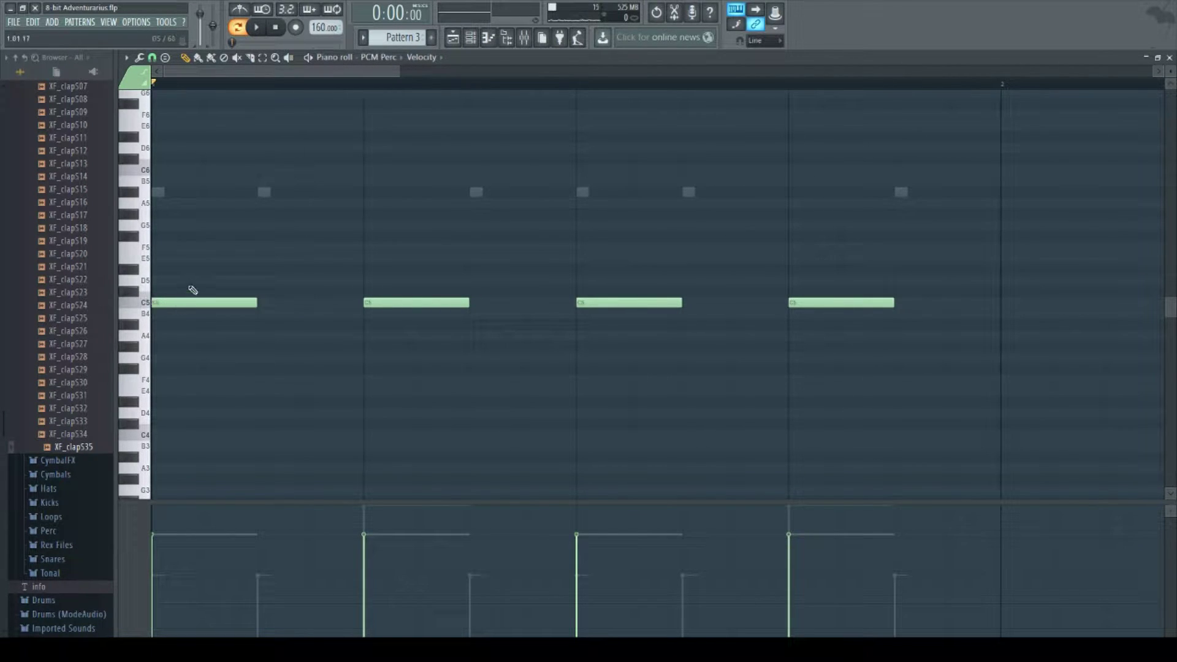
left_click(147, 304)
left_click(152, 282)
left_click(152, 282)
left_click(154, 266)
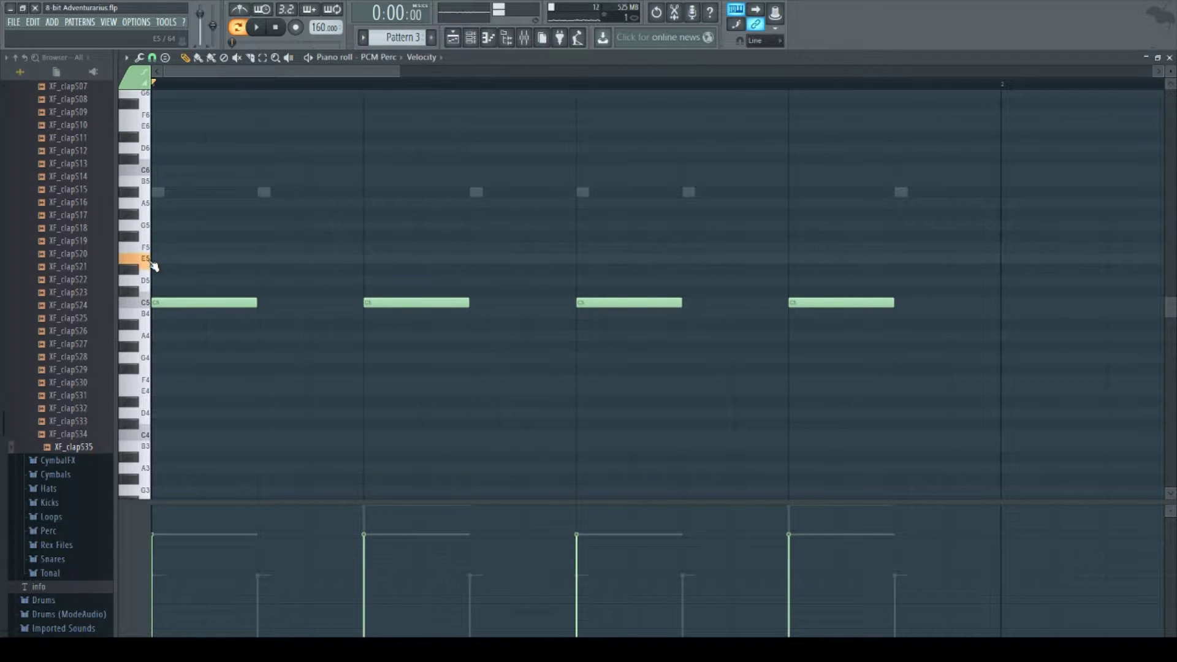
left_click(152, 251)
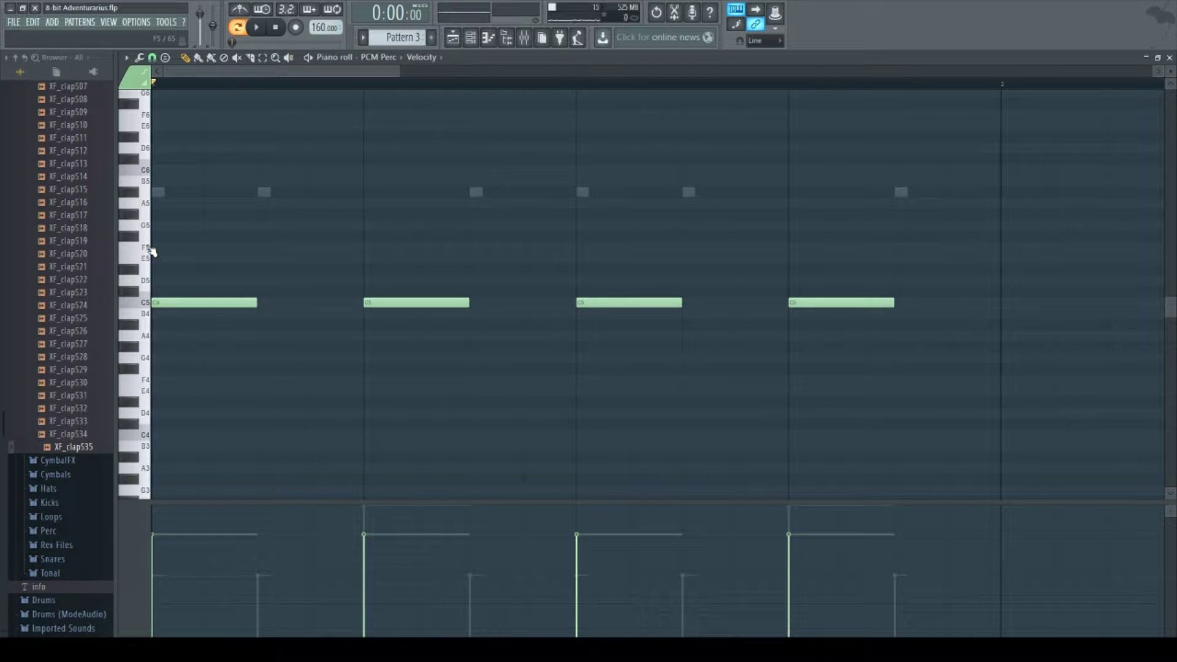
Step: Audition the G5, D6, F6 and A5 keys of PCM Perc and check its NES VST settings window
left_click(148, 227)
left_click(148, 147)
left_click(147, 117)
left_click(146, 204)
left_click(1170, 58)
left_click(209, 471)
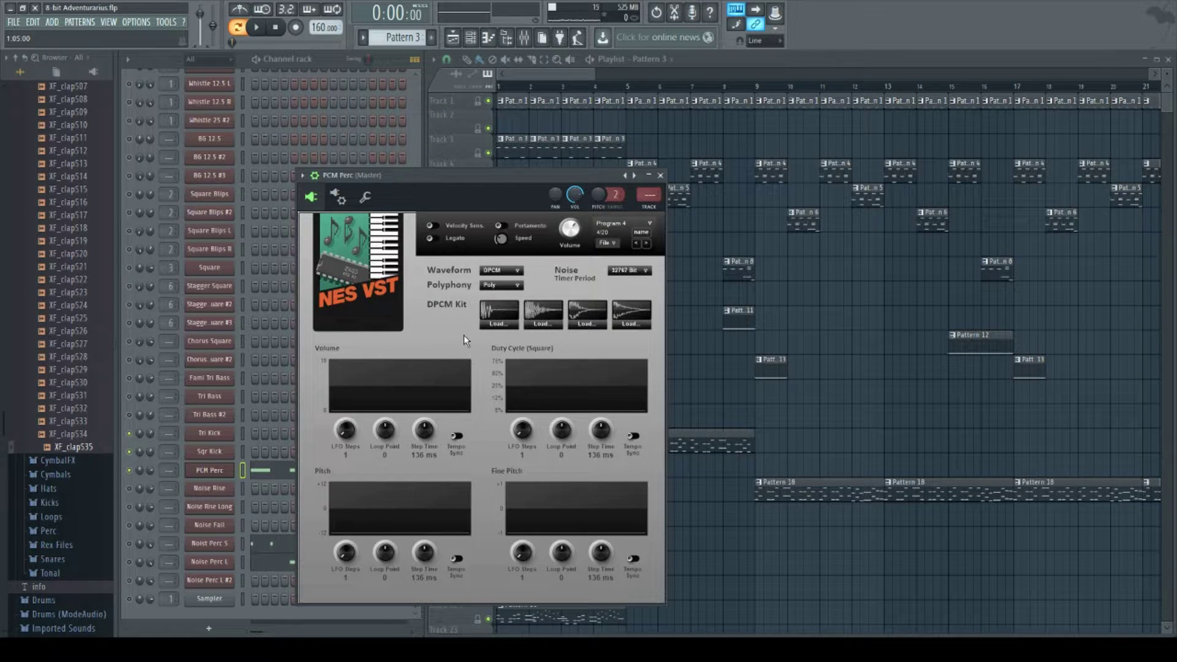
left_click(660, 175)
Step: Inspect the PCM Perc notes in the piano roll, play Pattern 3 with them in view, and close the piano roll
left_click(347, 472)
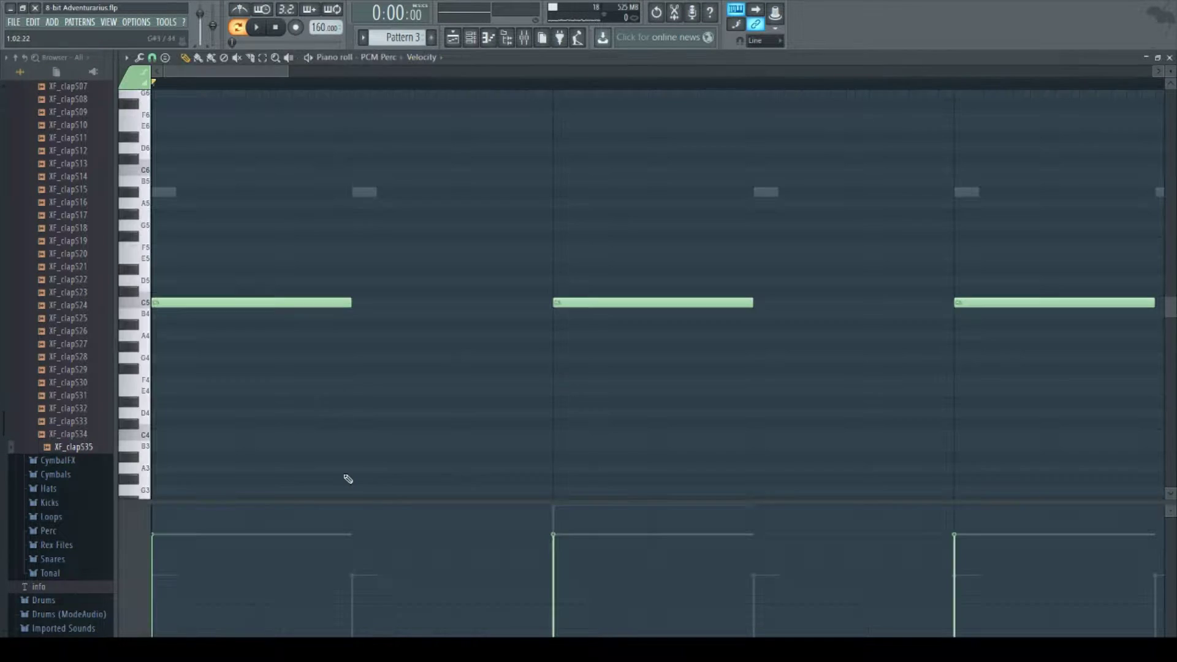
scroll(308, 221, "down", 3)
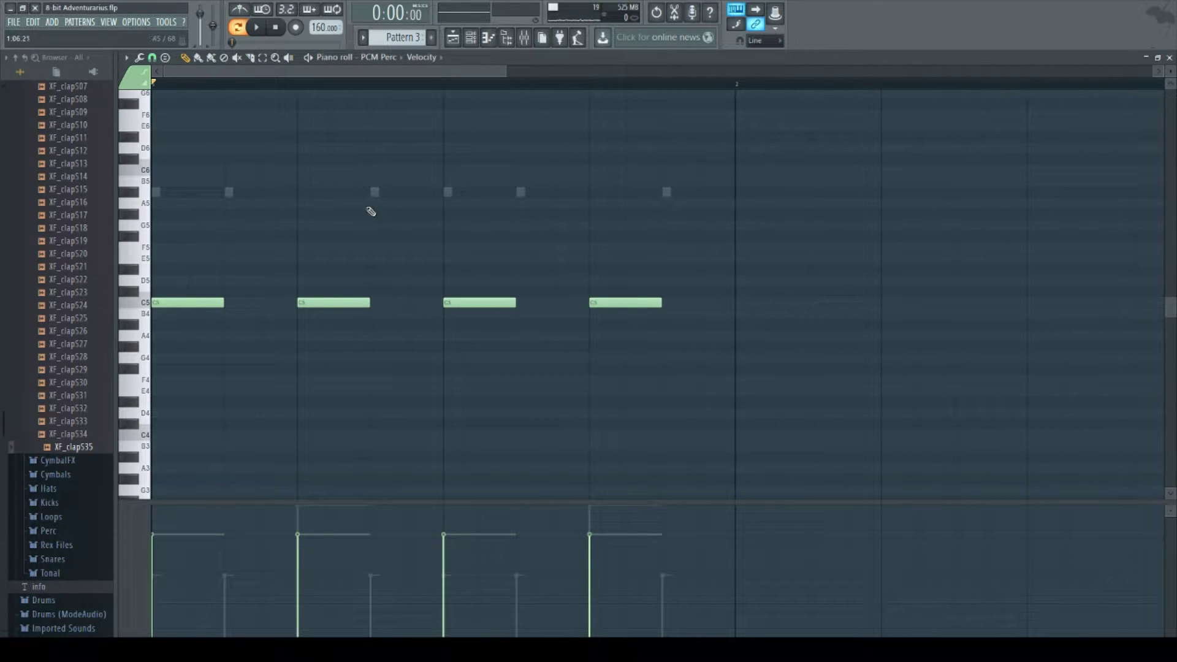
key("space")
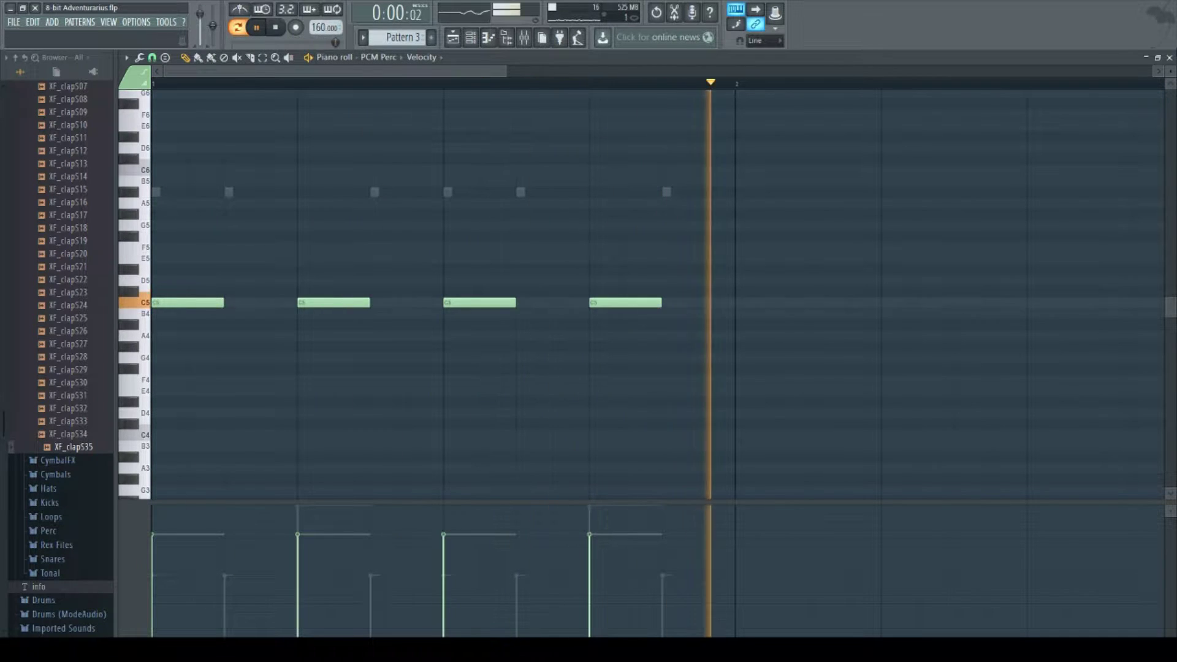
key("space")
left_click(1169, 57)
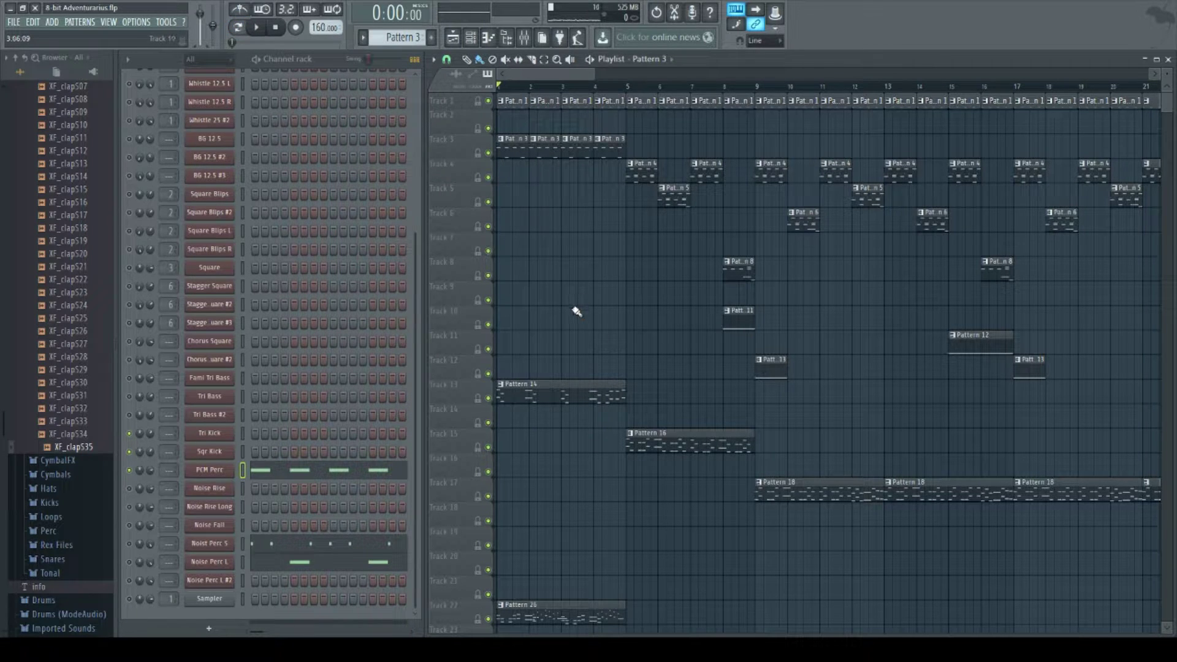
Step: Play the pattern and the song from the start to hear how PCM Perc fits with the kicks
key("space")
key("space")
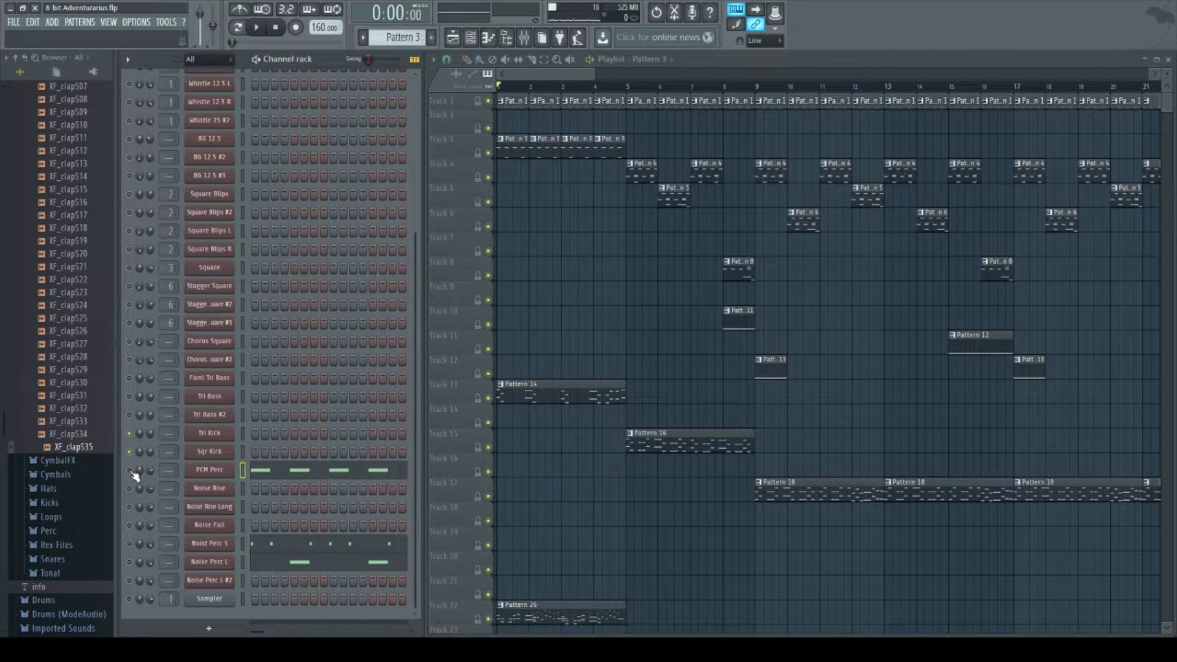
key("space")
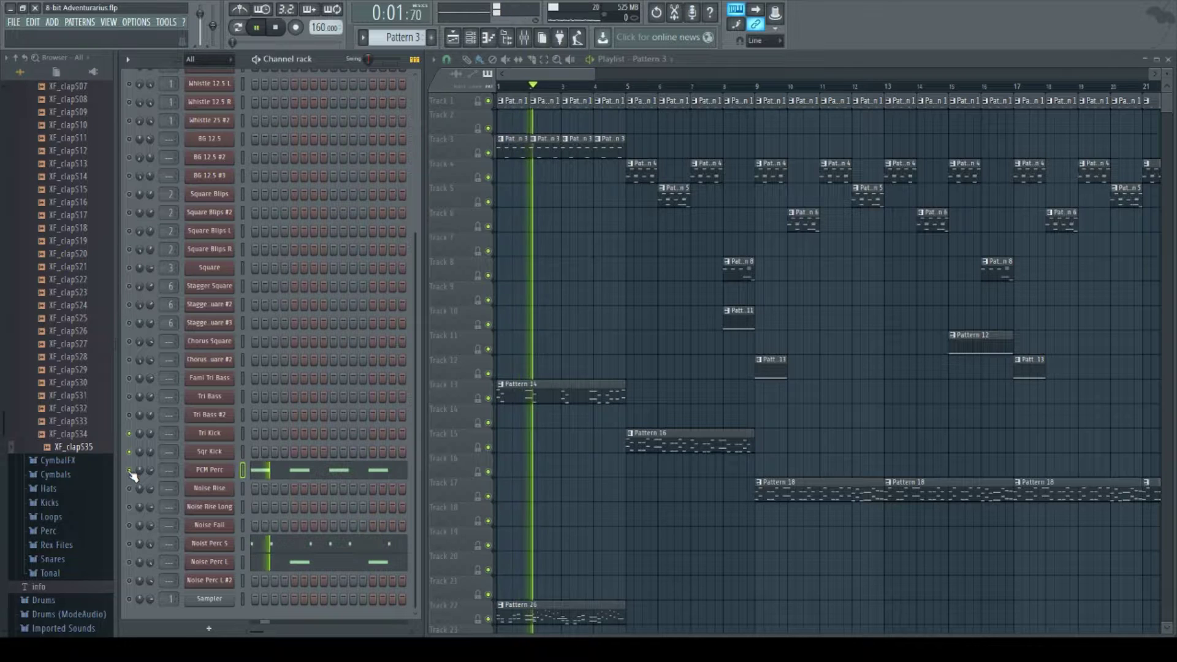
key("space")
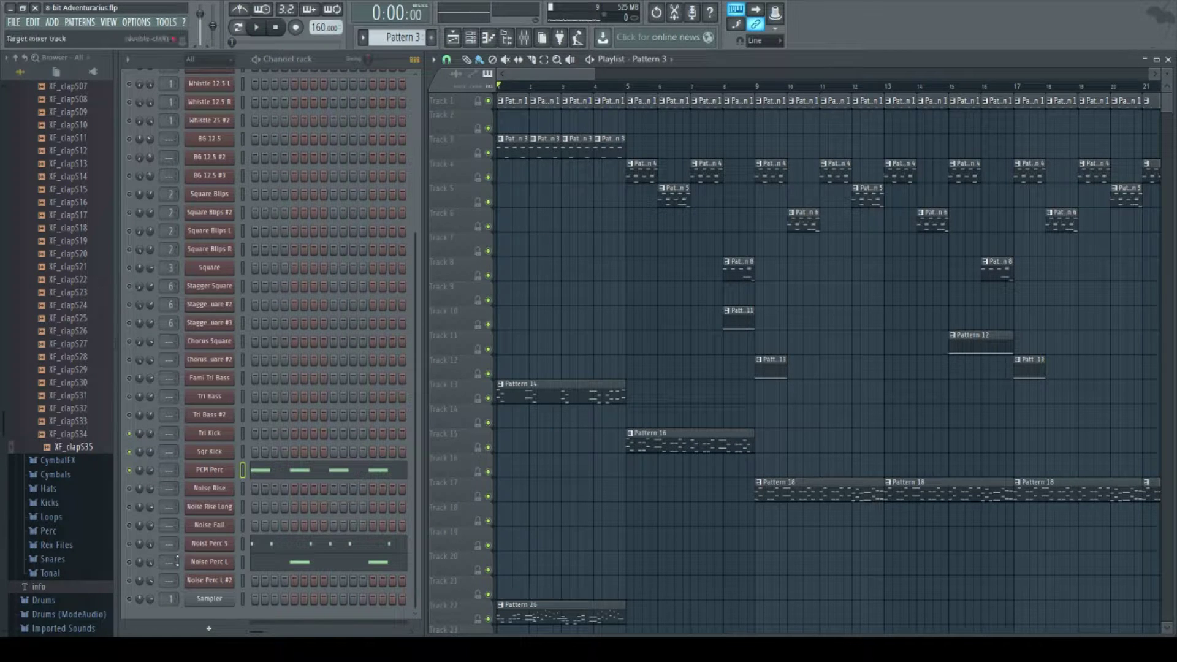
Step: Mute PCM Perc, Sqr Kick and Tri Kick, and enable the Noise Perc S channel
left_click(129, 470)
left_click(218, 548)
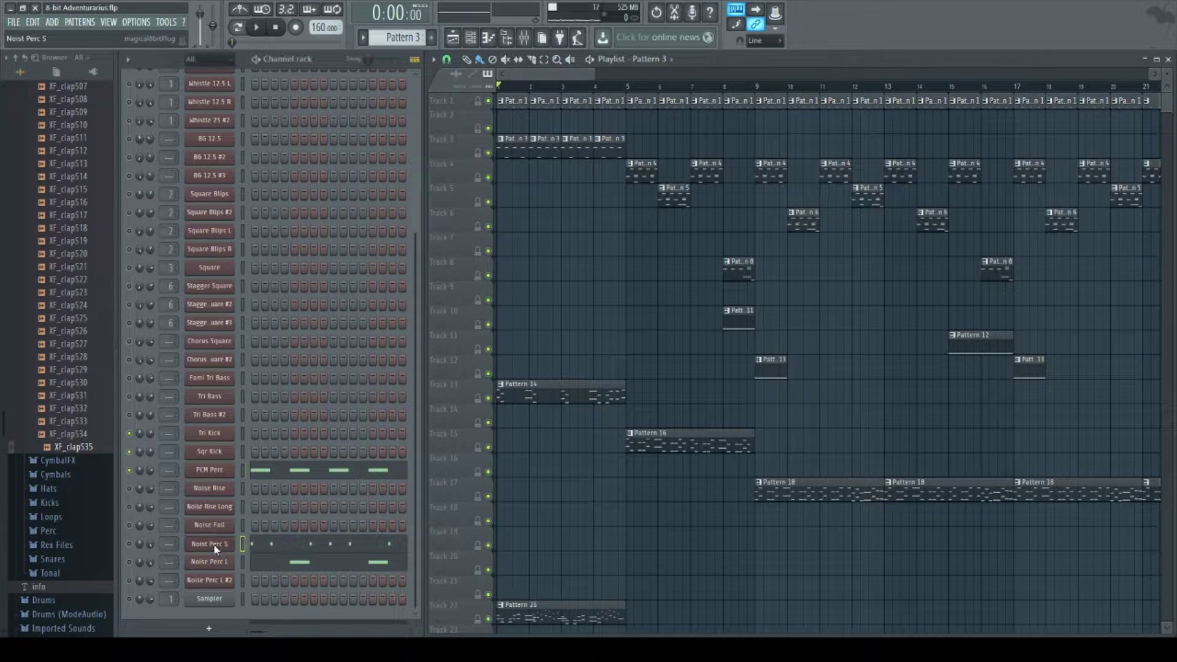
left_click(129, 470)
left_click(129, 452)
left_click(130, 433)
left_click(129, 544)
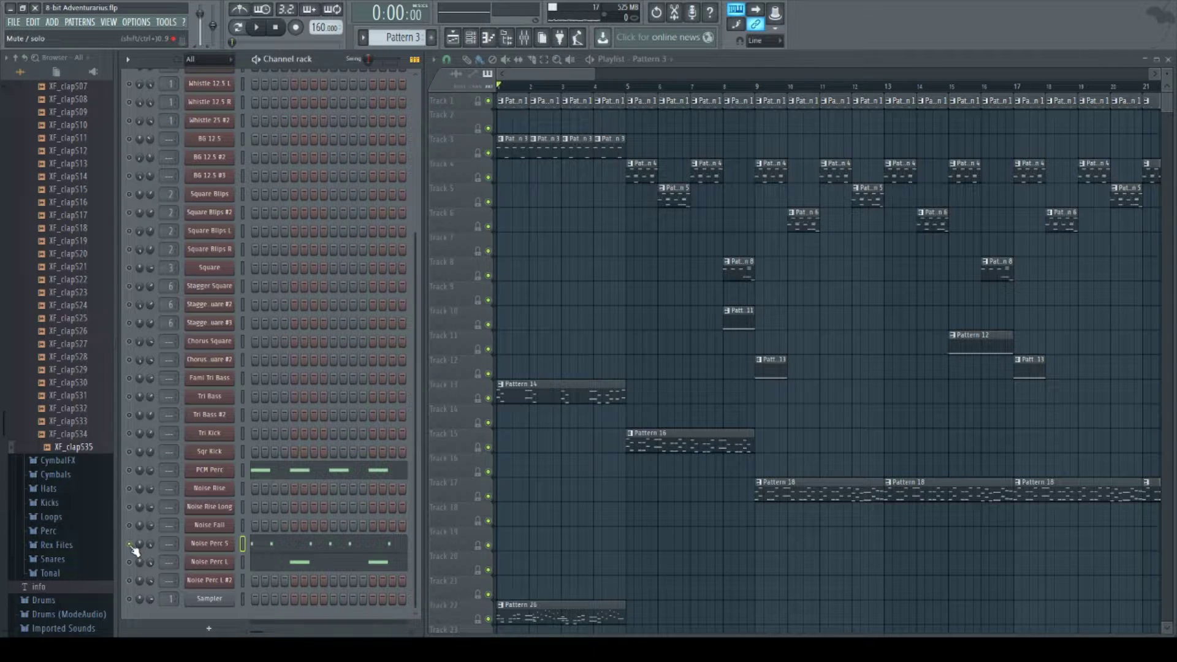
Step: Review the Noise Perc S oscillator, decay and sustain settings while auditioning its noise sound
left_click(218, 544)
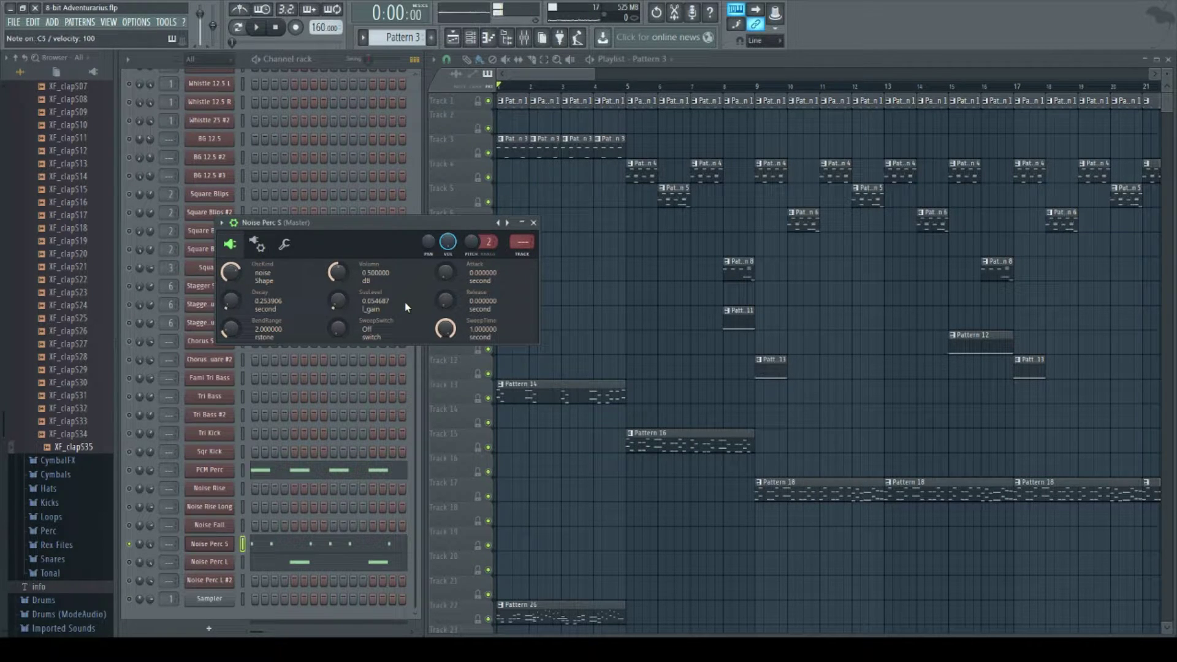
key("z")
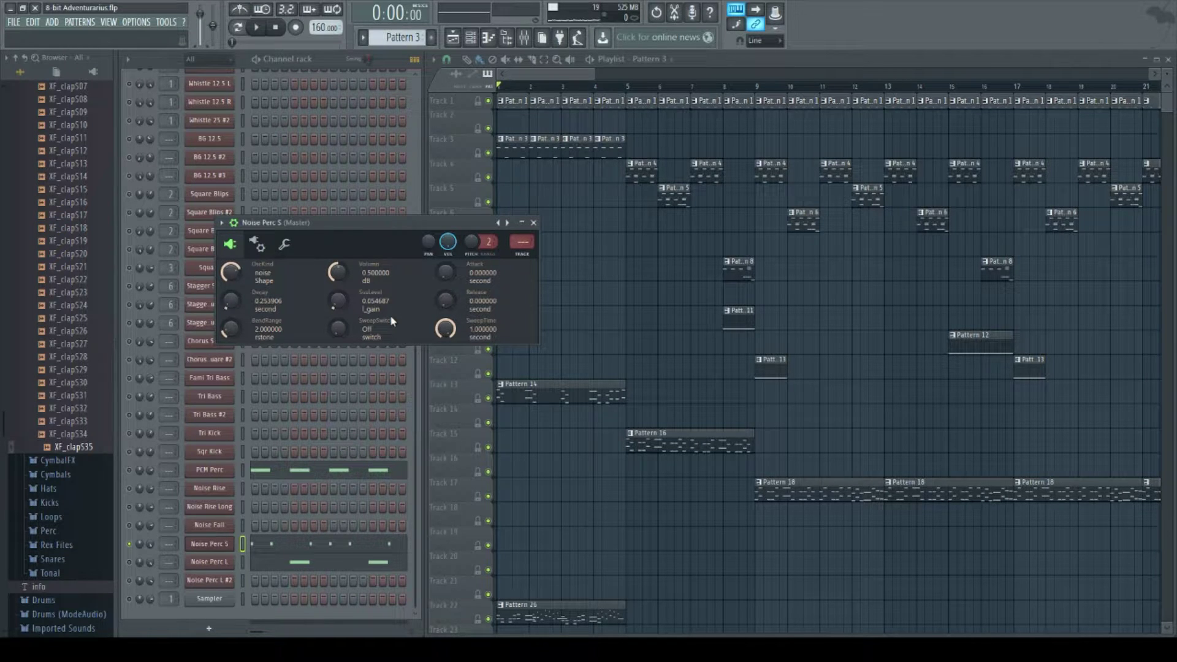
key("z")
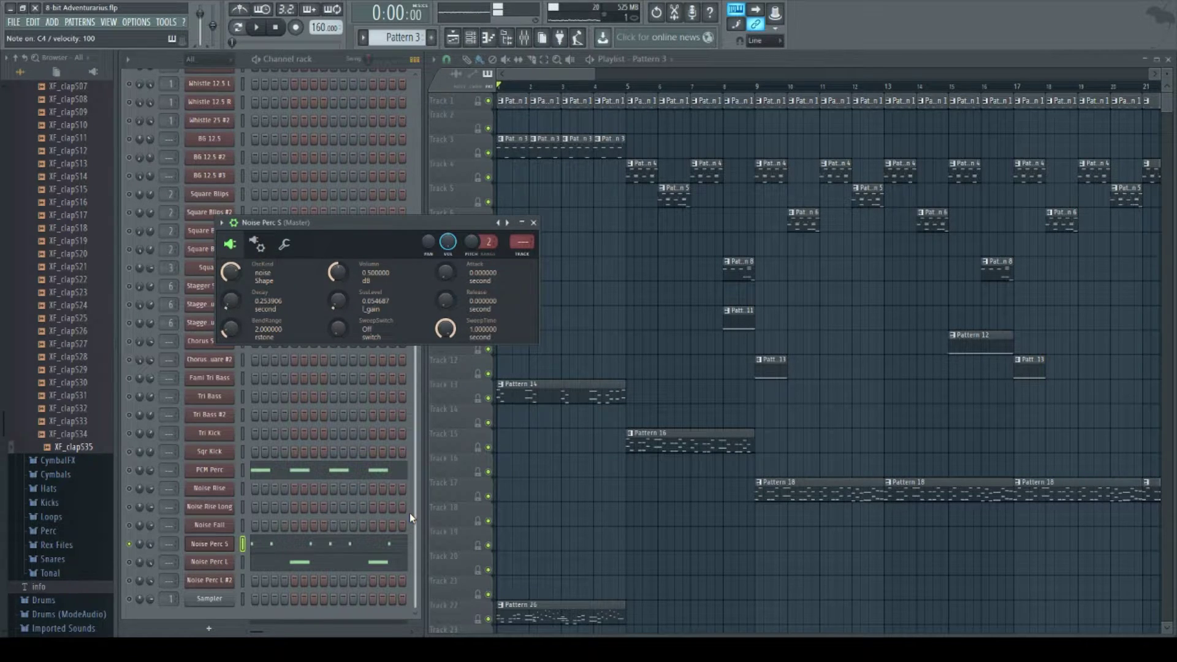
key("z")
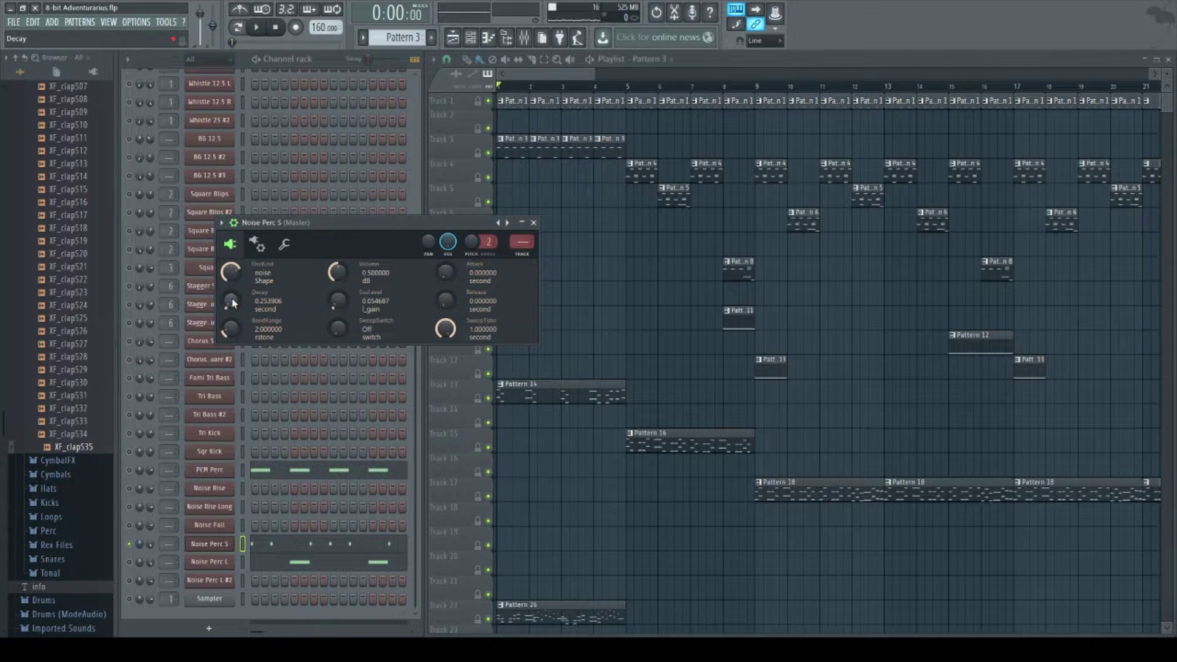
Step: Raise the Noise Perc S decay to 0.566401 seconds and audition the longer noise hit
scroll(232, 303, "up", 5)
scroll(150, 544, "up", 4)
key("z")
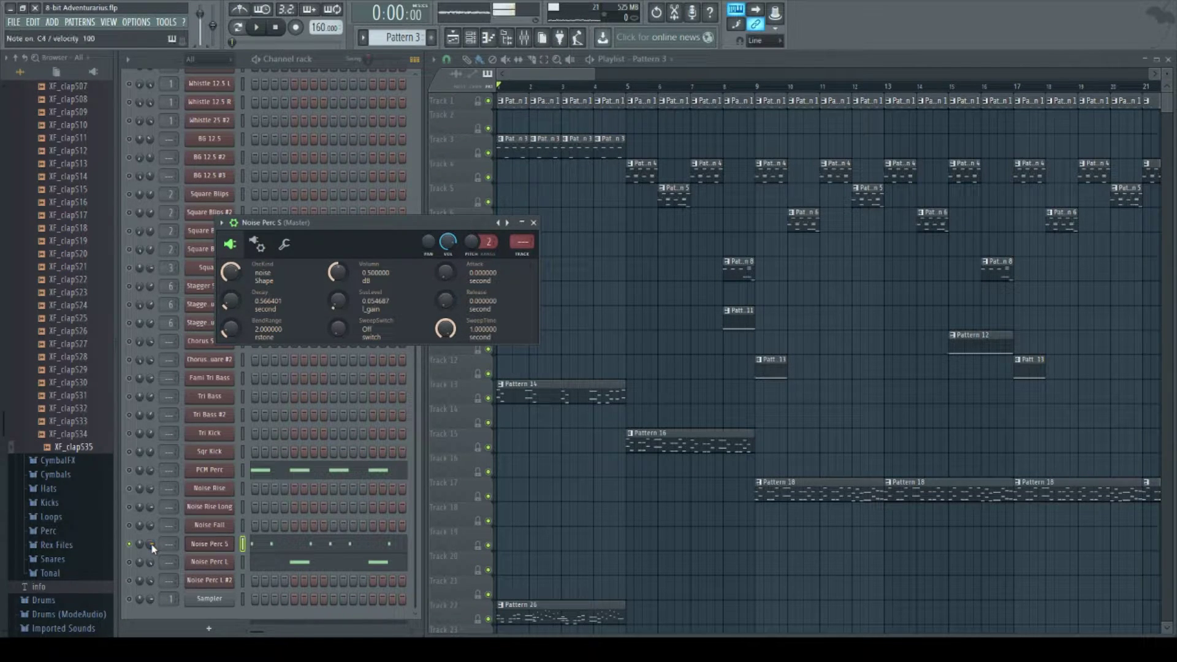
key("z")
key("z")
Step: Bring the Noise Perc S decay down to 0.253906 seconds and audition the shorter hit
left_click_drag(231, 300, 230, 331)
key("z")
key("z")
key("z")
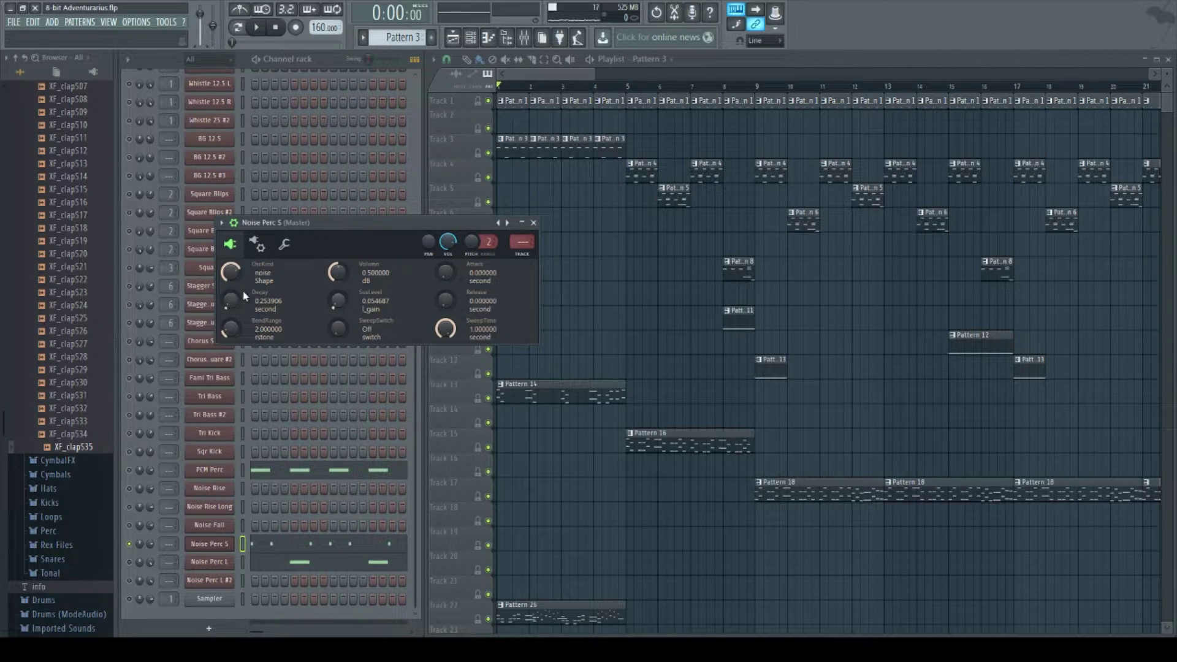
Step: Try sweeping the Noise Perc S decay up and back down
scroll(232, 305, "up", 5)
scroll(231, 305, "down", 5)
scroll(339, 301, "up", 4)
scroll(338, 301, "down", 4)
Step: Unmute Noise Perc L and compare its decay and sustain settings with those of Noise Perc S
left_click(129, 562)
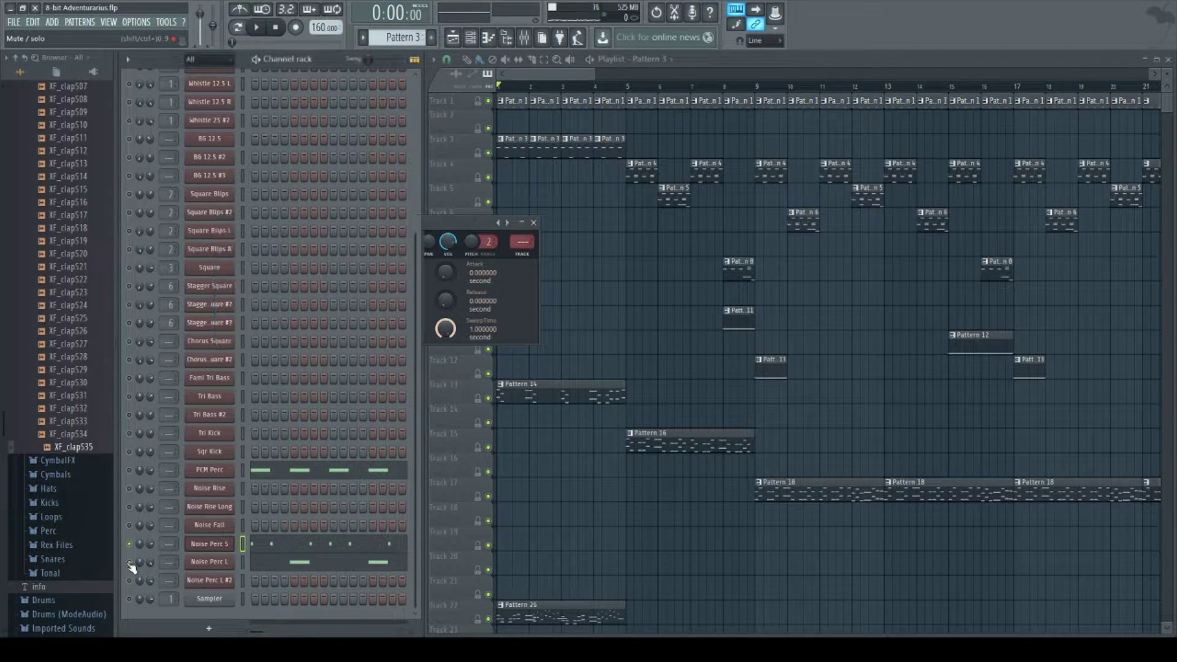
left_click(217, 564)
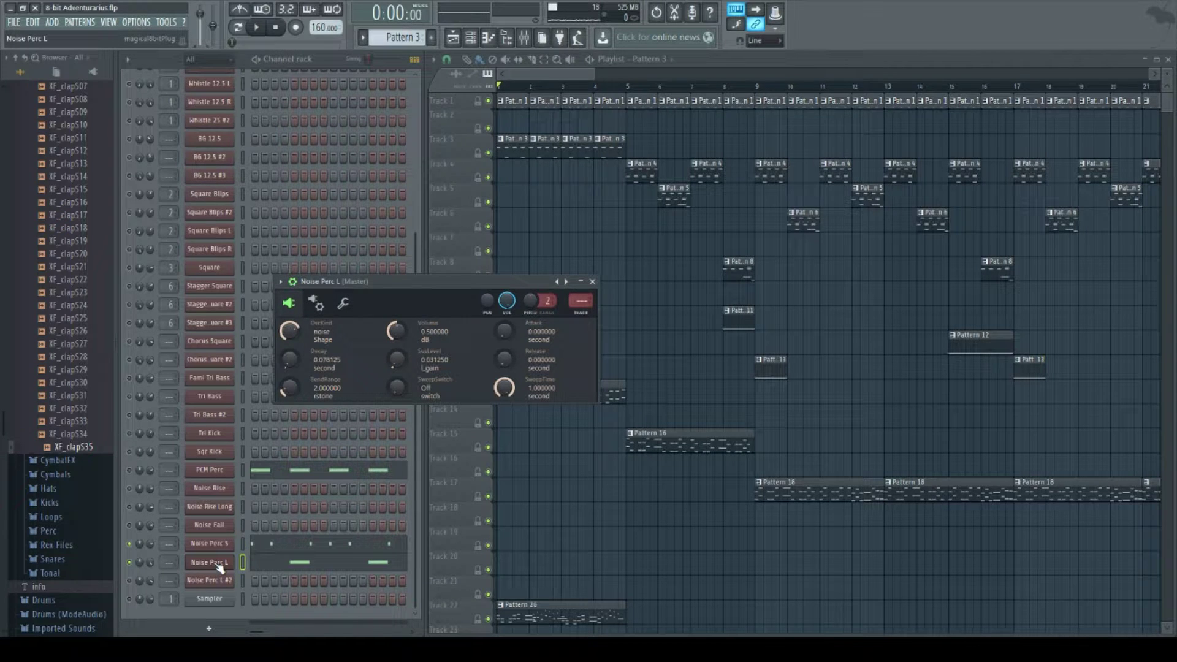
left_click(224, 545)
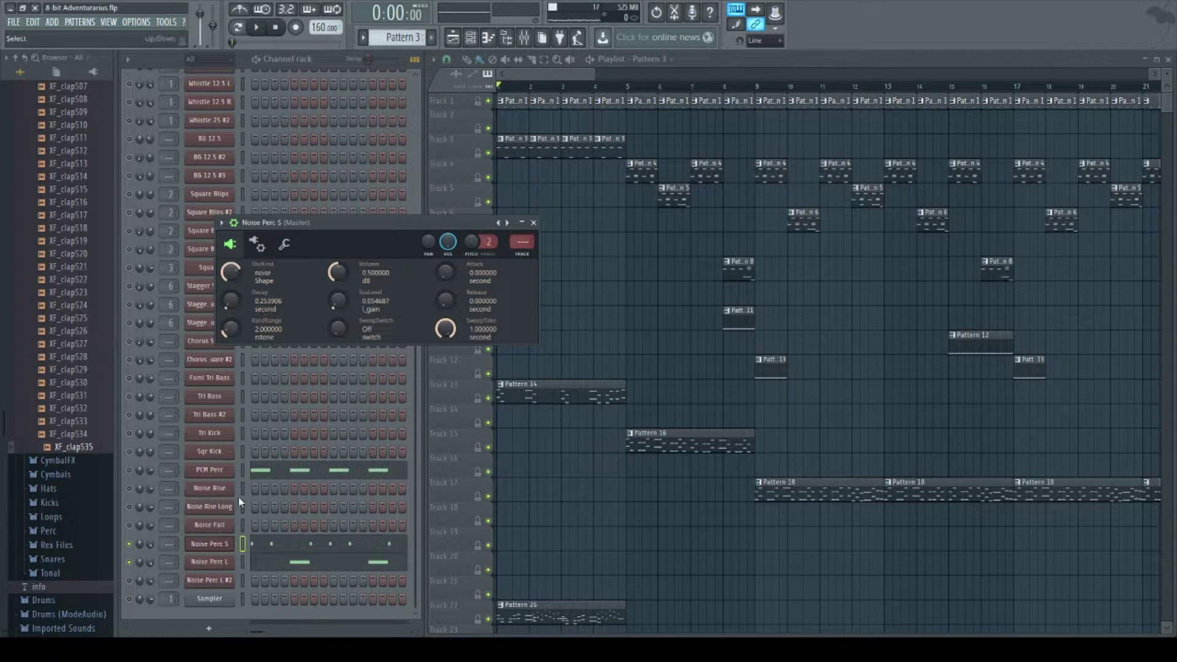
left_click(215, 544)
left_click(210, 562)
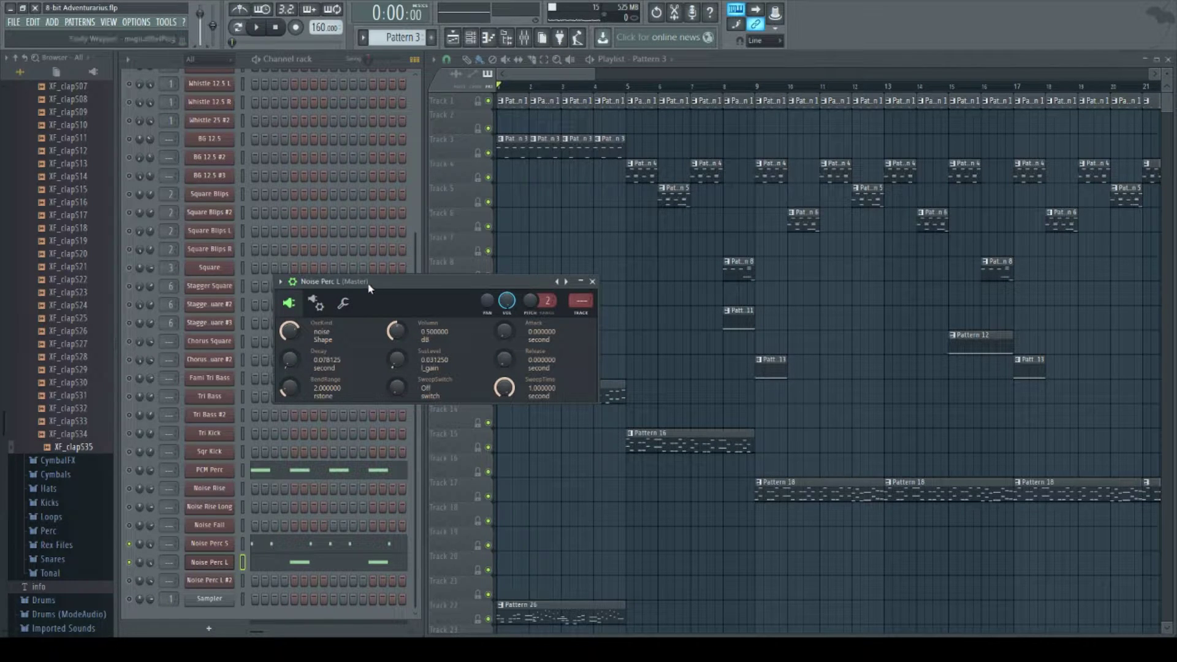
left_click(416, 261)
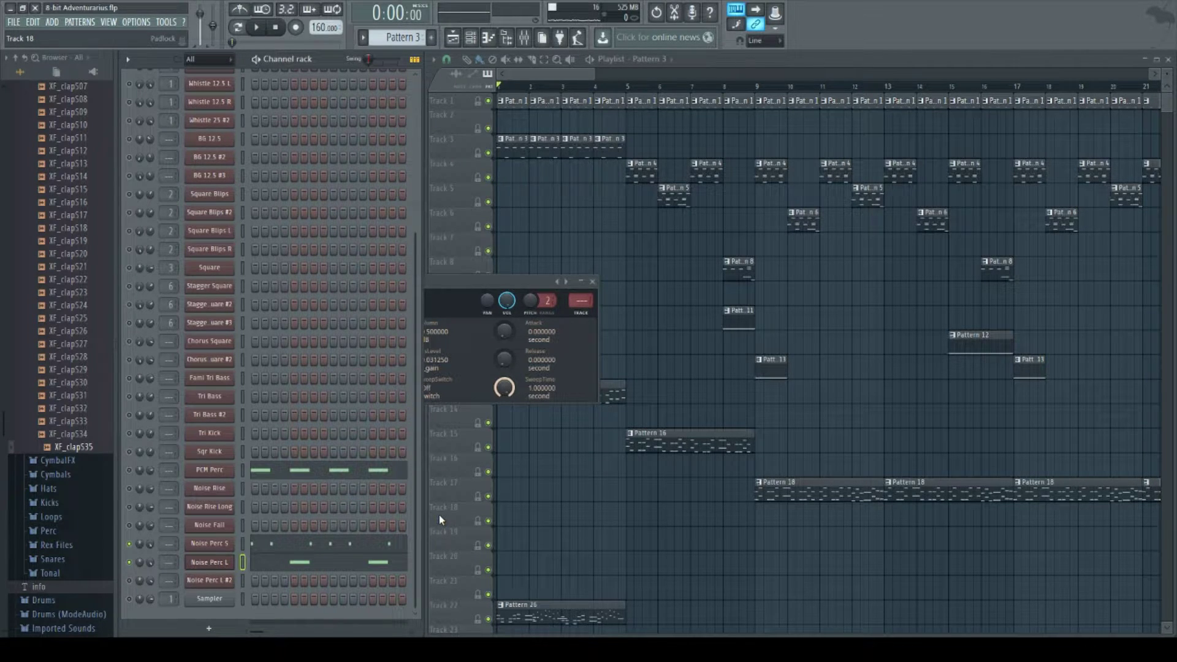
Step: Inspect the short A#5 notes of Noise Perc S in the piano roll and play Pattern 3 with that channel alone
left_click(266, 545)
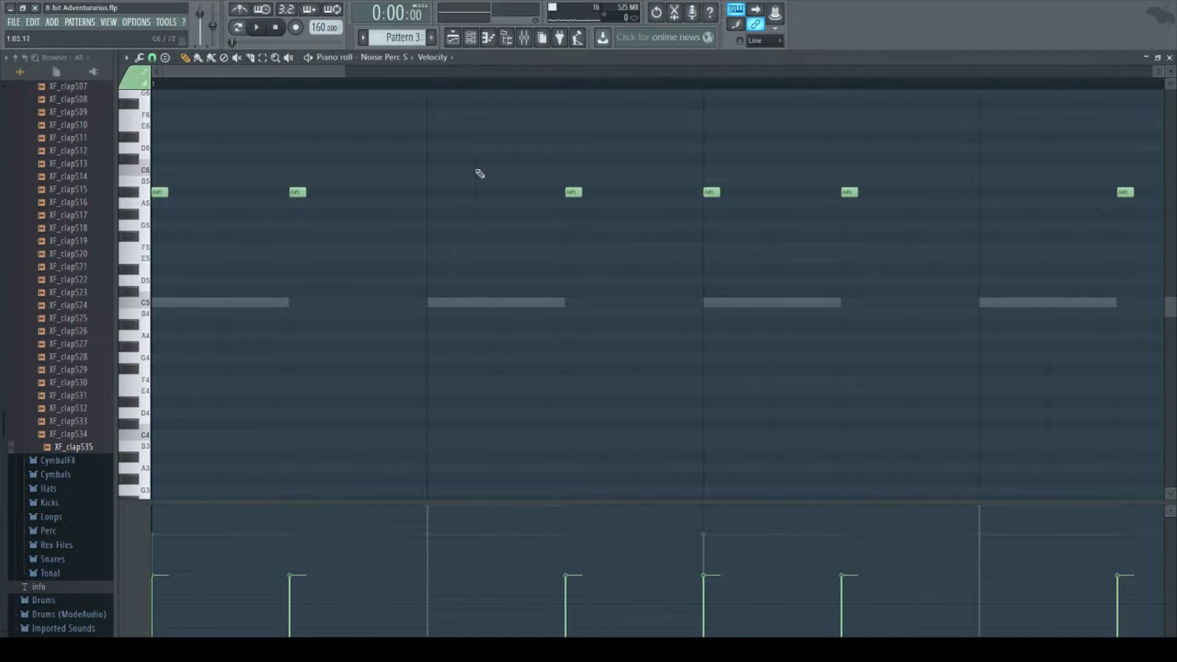
key("F7")
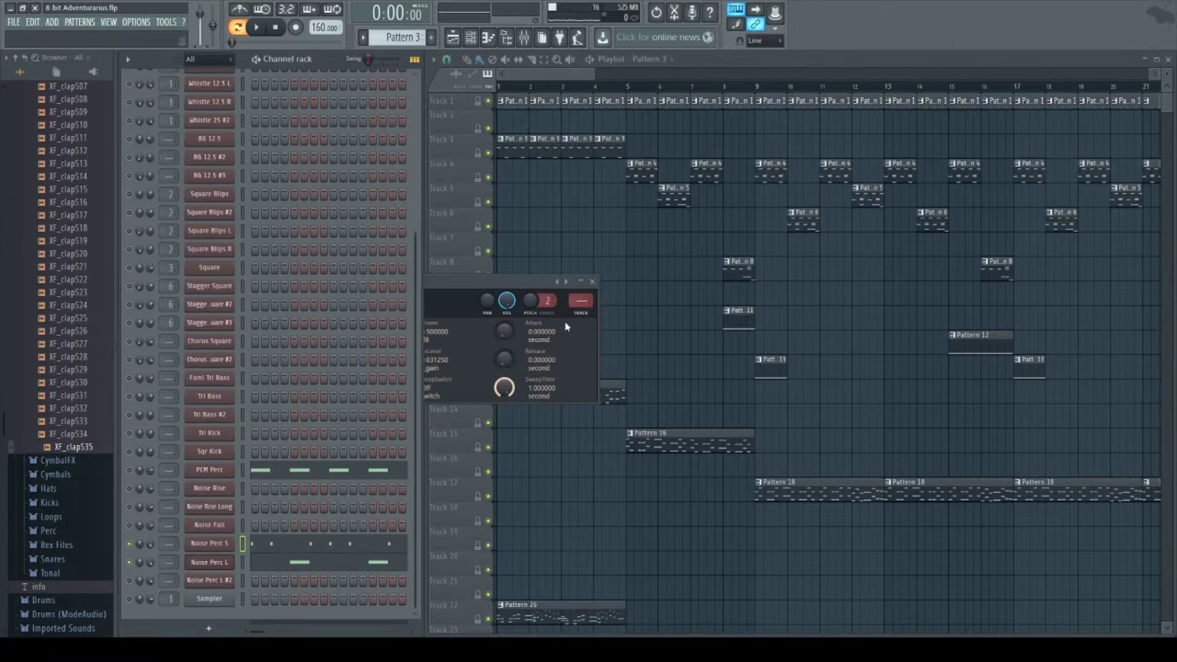
key("space")
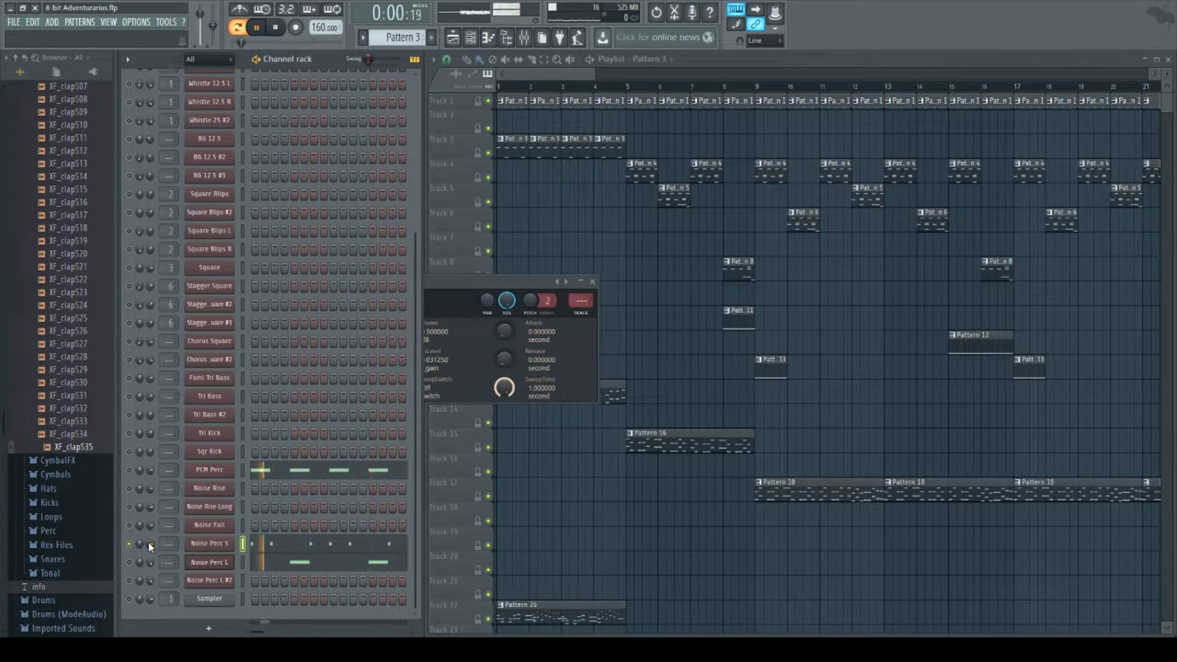
key("space")
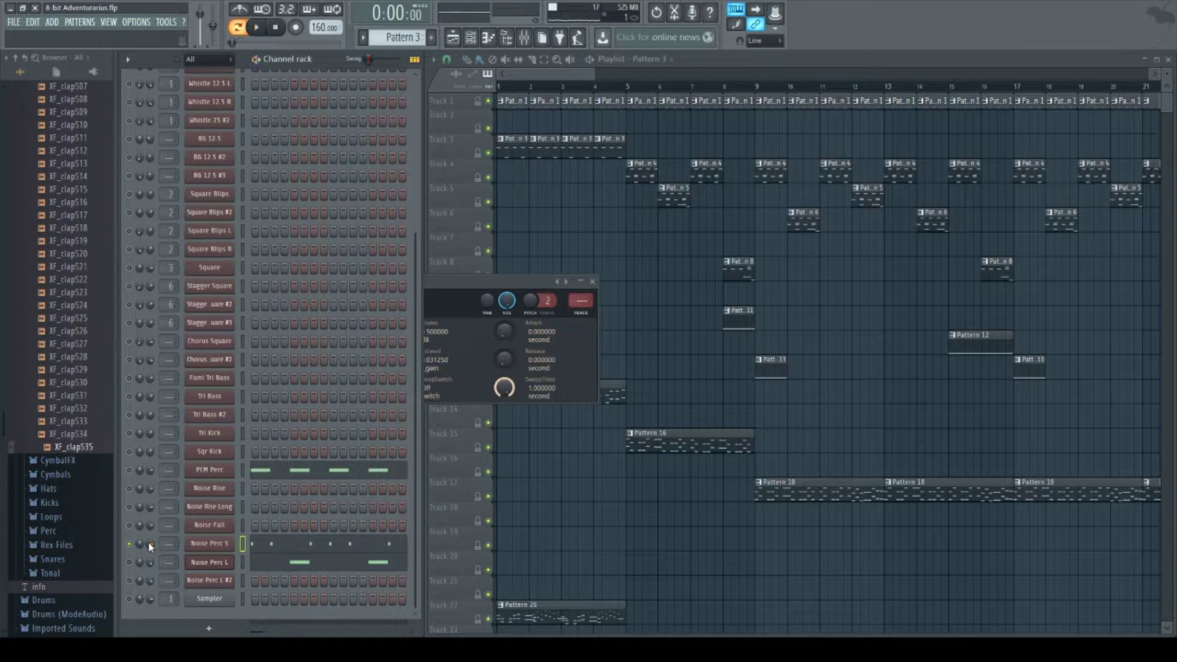
left_click(289, 551)
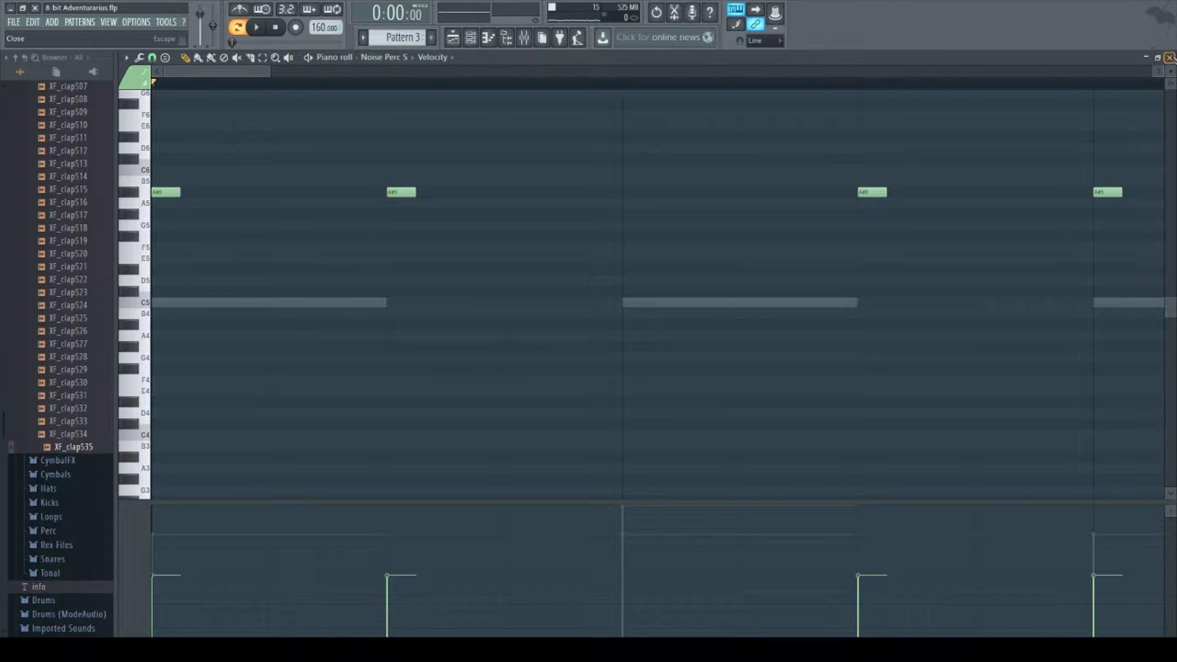
left_click(1170, 57)
Step: Listen to Noise Perc L alone with its two low notes open in the piano roll, and close its windows
left_click(129, 562)
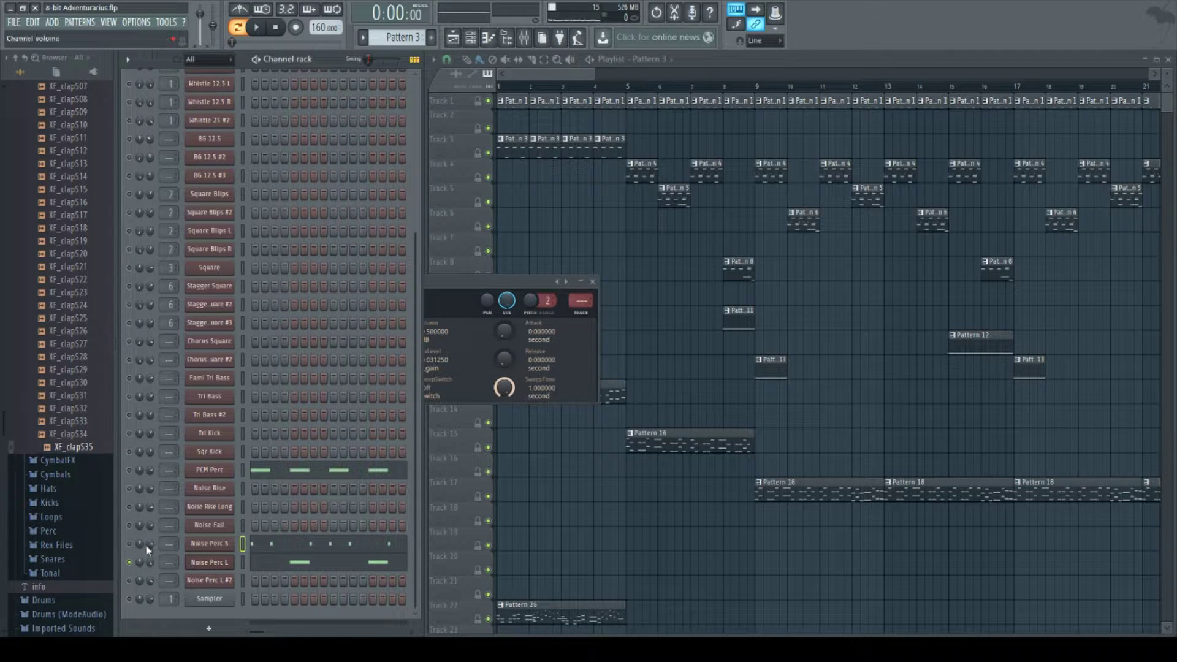
left_click(300, 562)
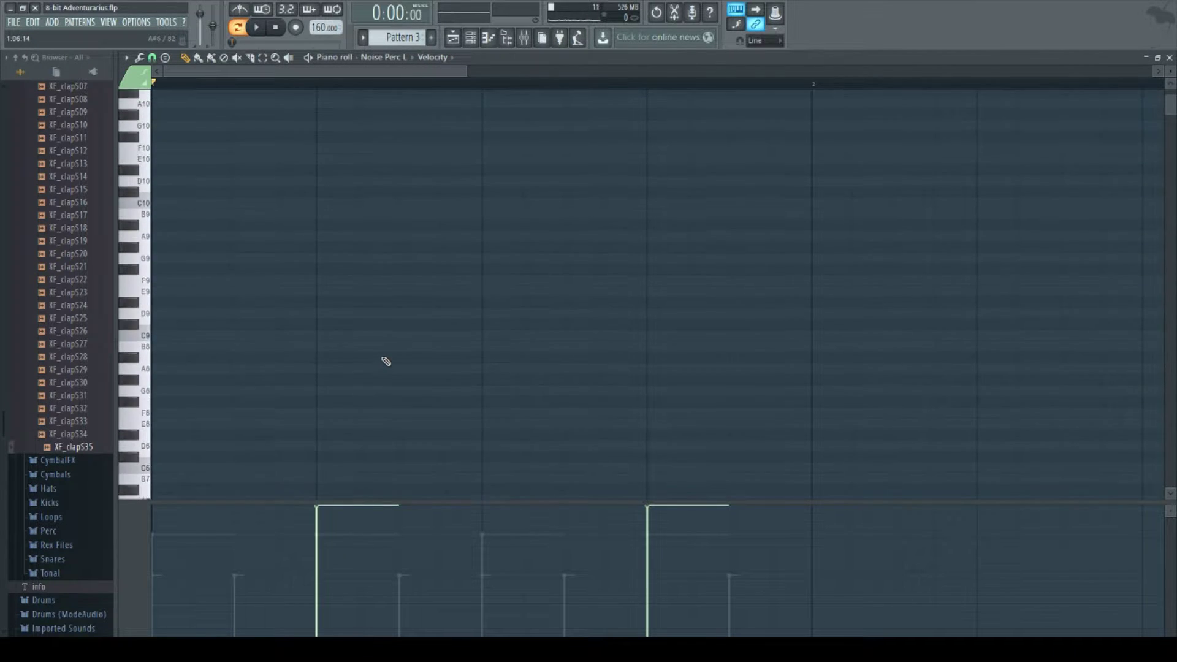
key("space")
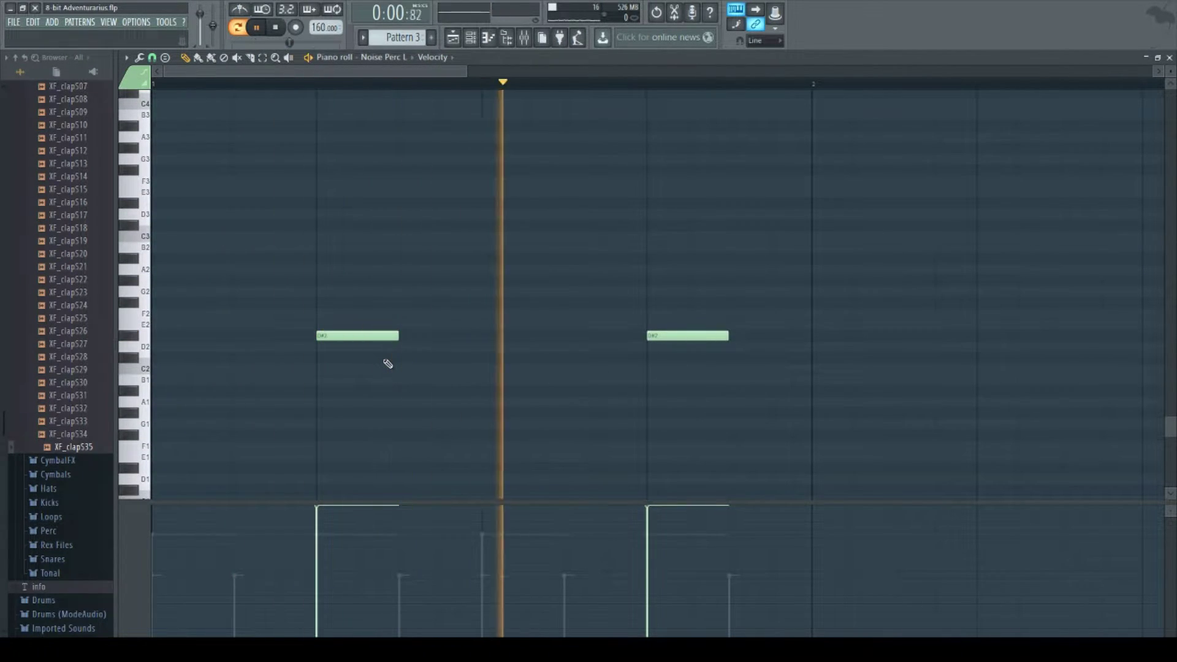
key("space")
left_click(1169, 57)
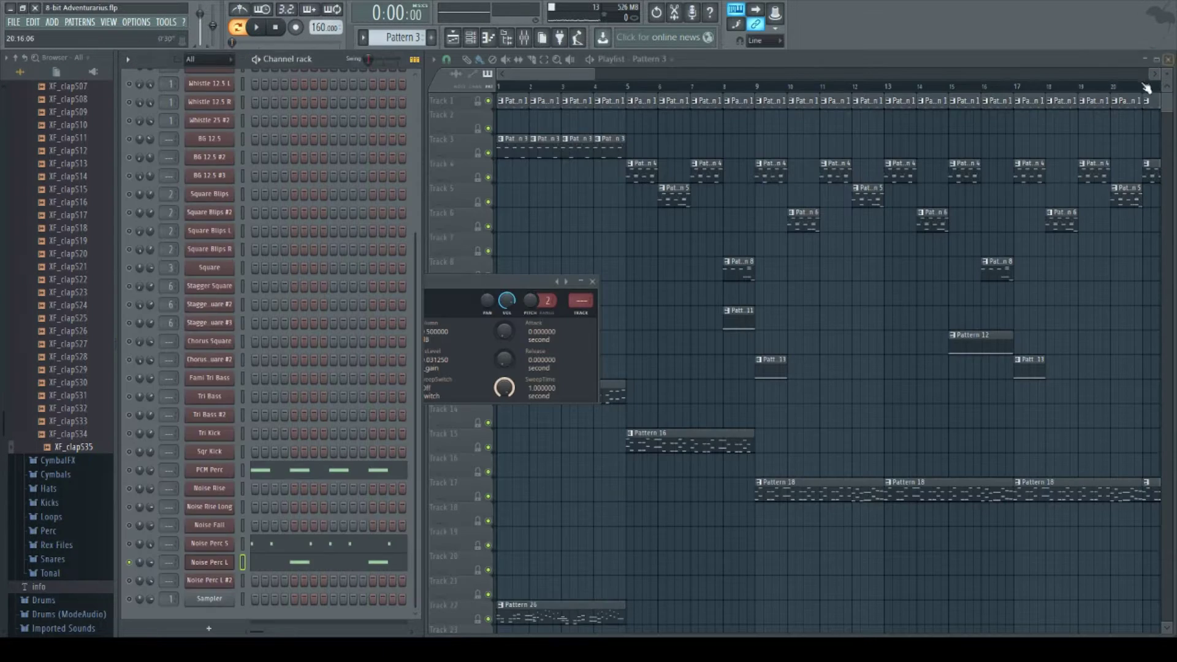
left_click(530, 284)
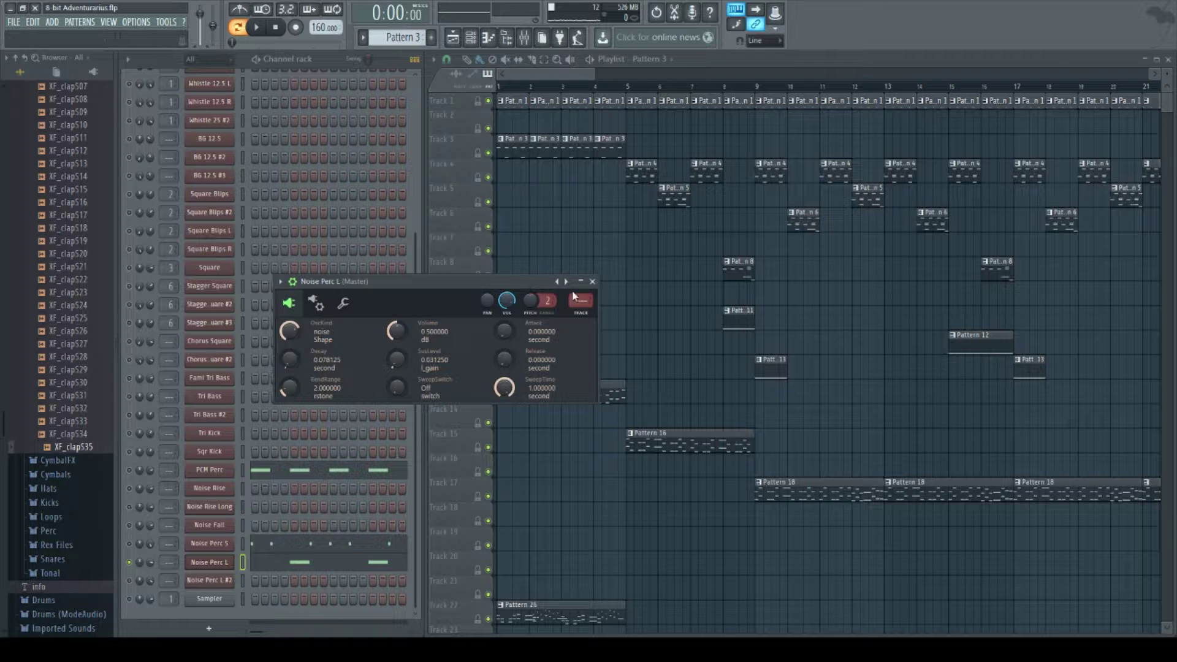
left_click(592, 281)
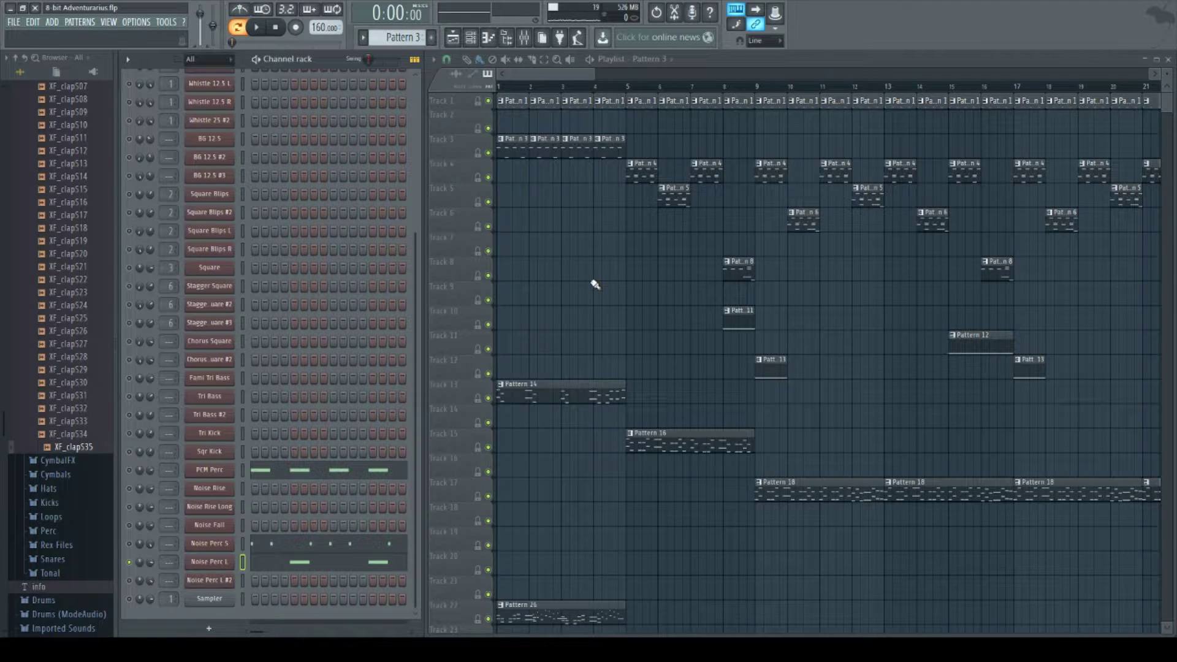
Step: Unmute Noise Perc S, PCM Perc, Tri Kick and Sqr Kick, and play the song with all percussion together
left_click(130, 544)
left_click(129, 470)
left_click(129, 434)
left_click(130, 452)
right_click(657, 245)
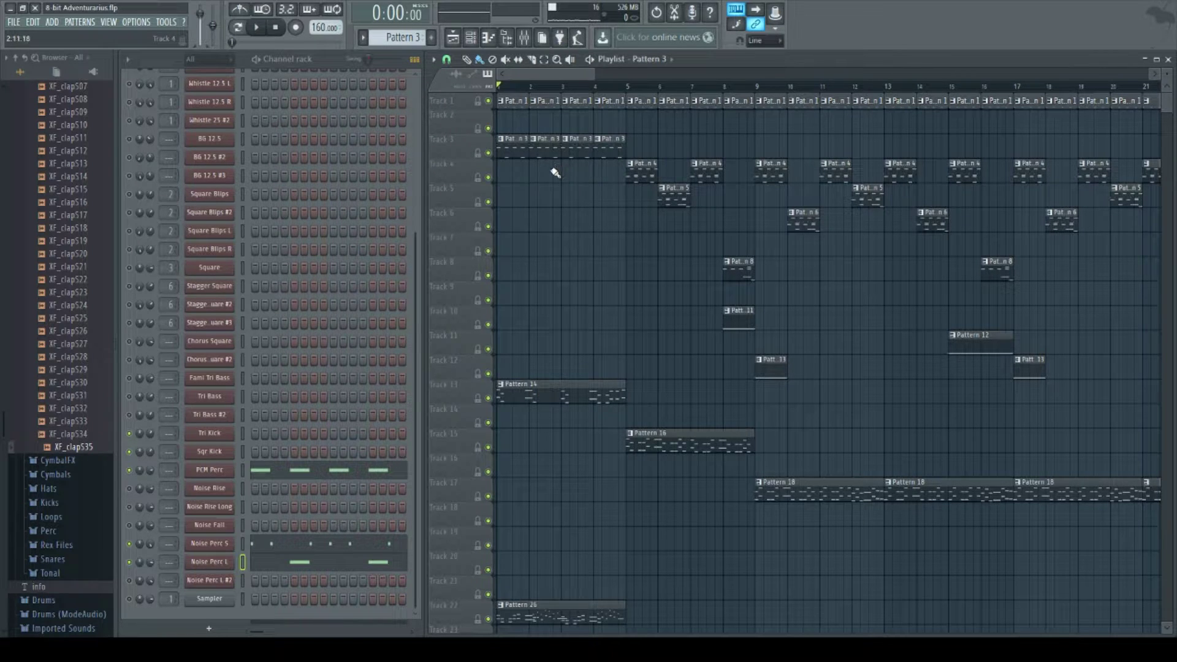
key("space")
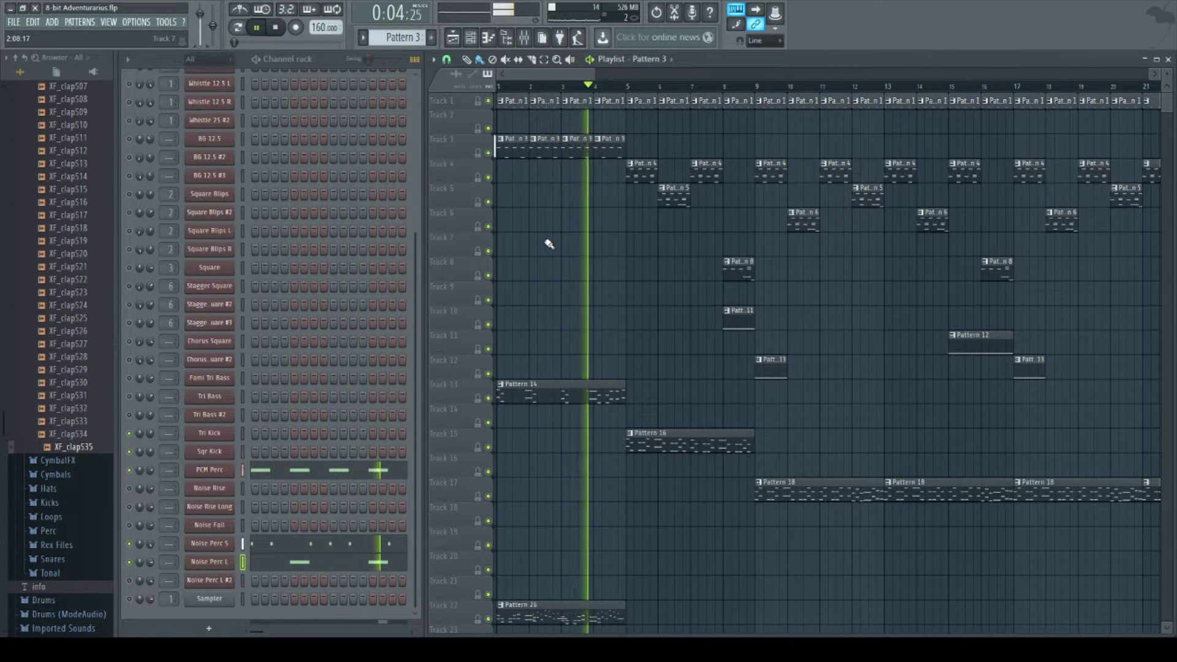
key("space")
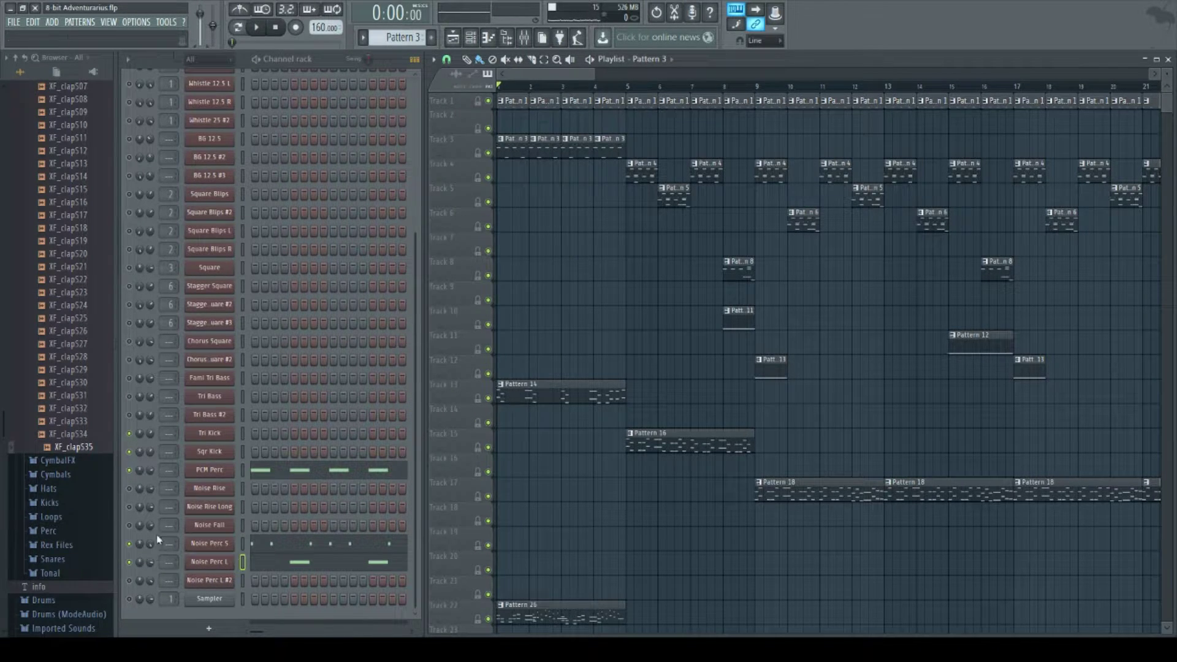
Step: Unmute all channels in the channel rack and select Pattern 4 in the playlist
left_click(140, 472)
right_click(129, 468)
scroll(583, 288, "down", 3)
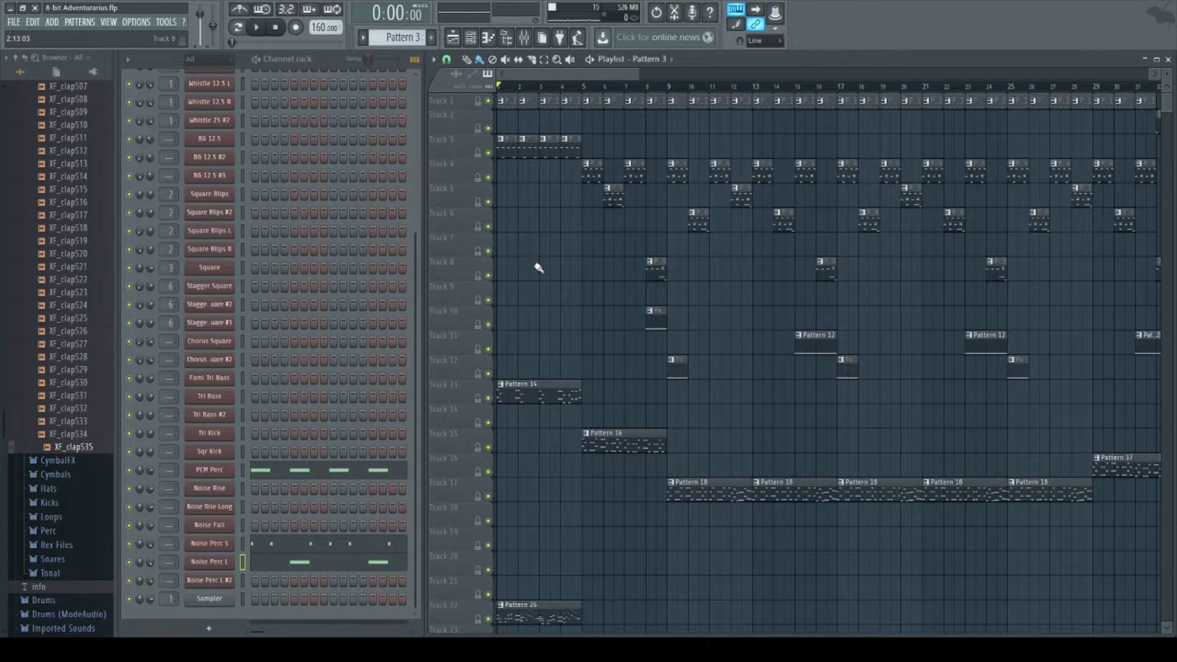
left_click(592, 177)
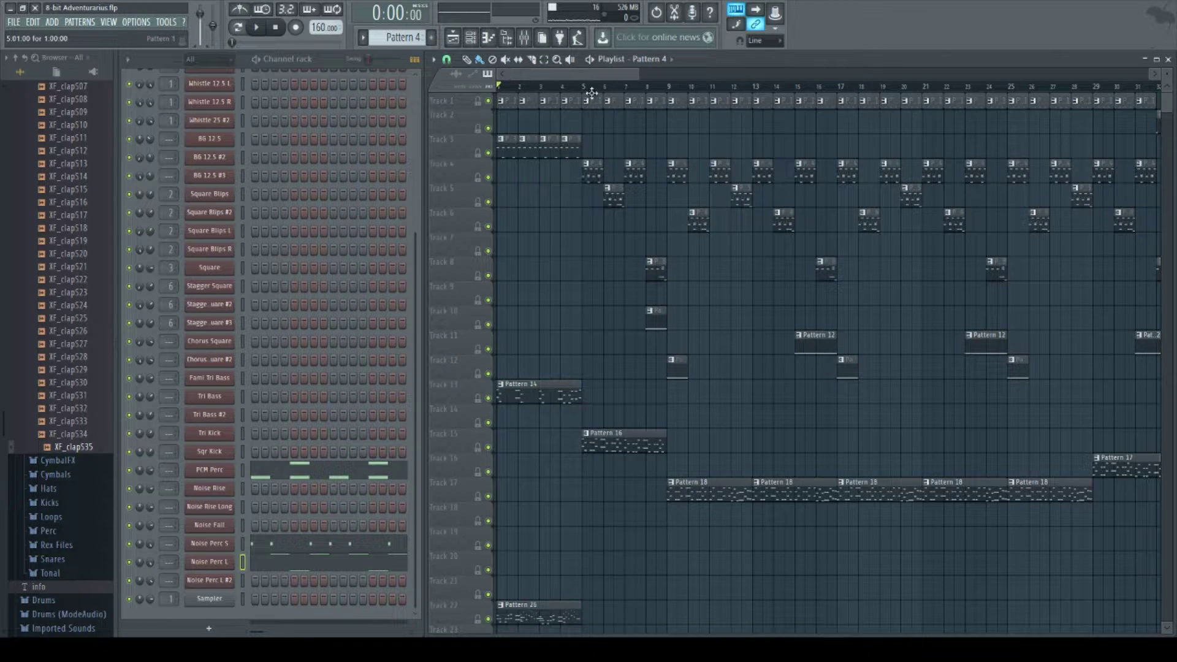
Step: Play the song from bar 5 with all channels active, and stop playback
left_click(544, 59)
left_click_drag(583, 89, 662, 92)
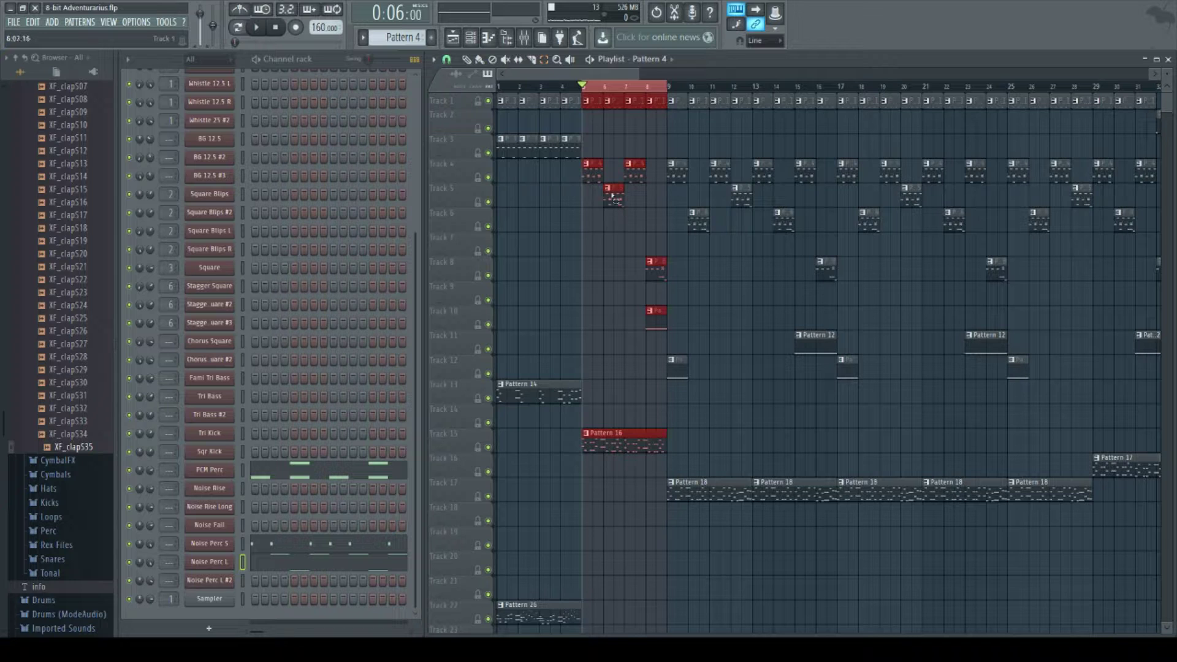
left_click(607, 89)
key("l")
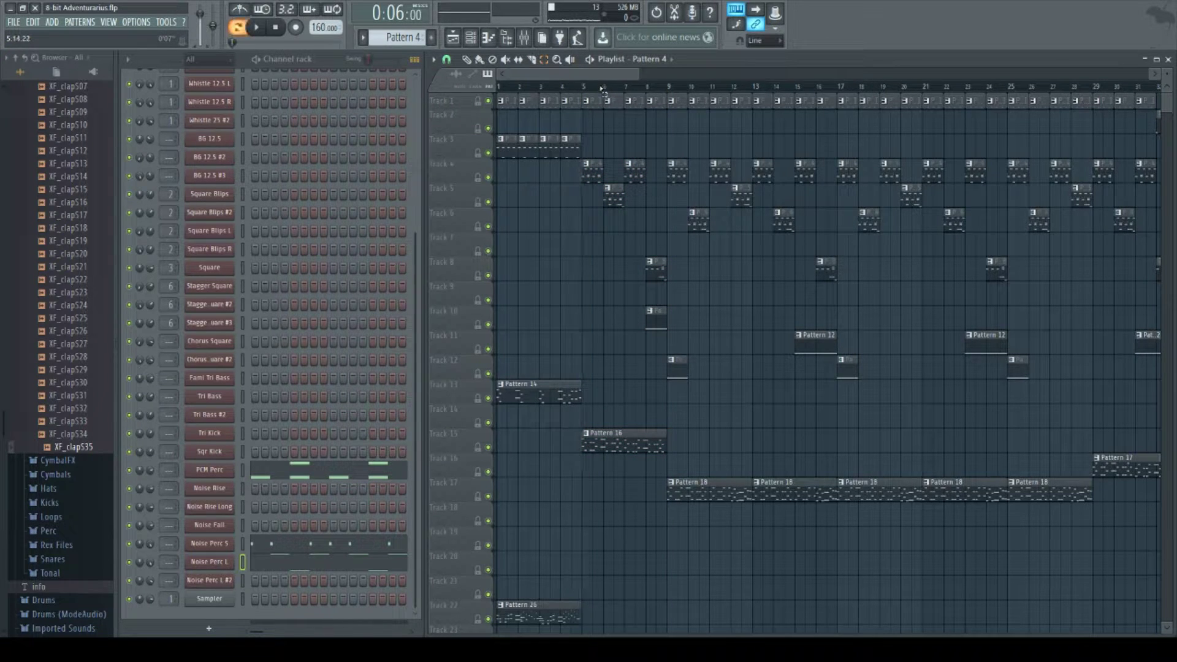
key("space")
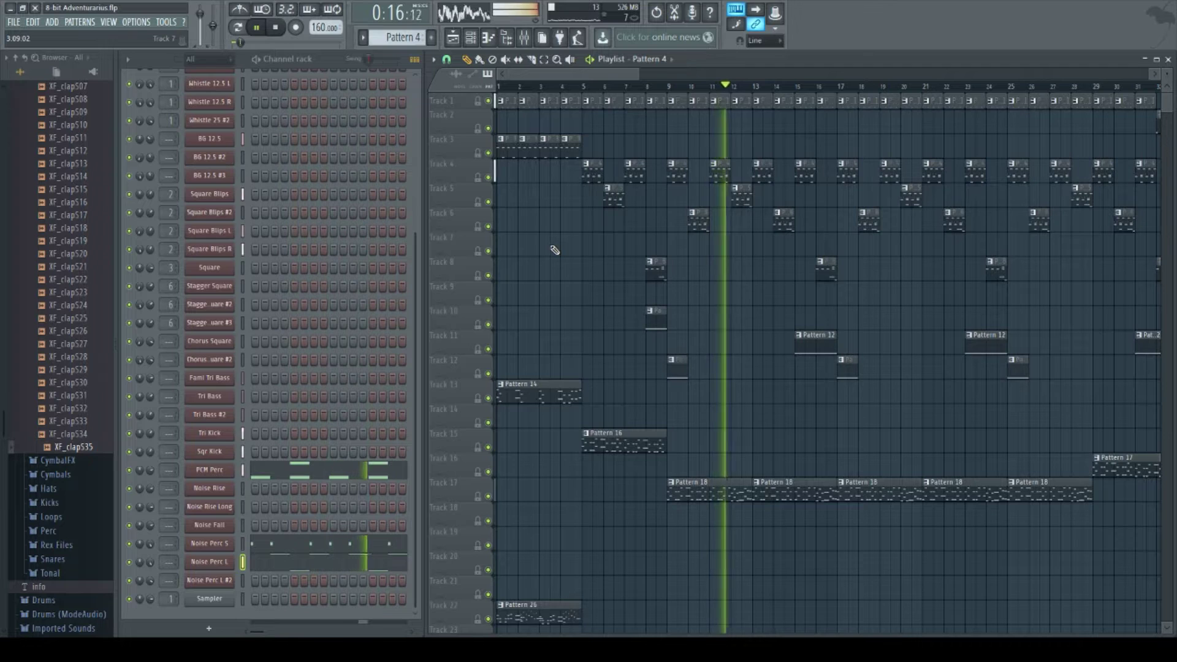
key("space")
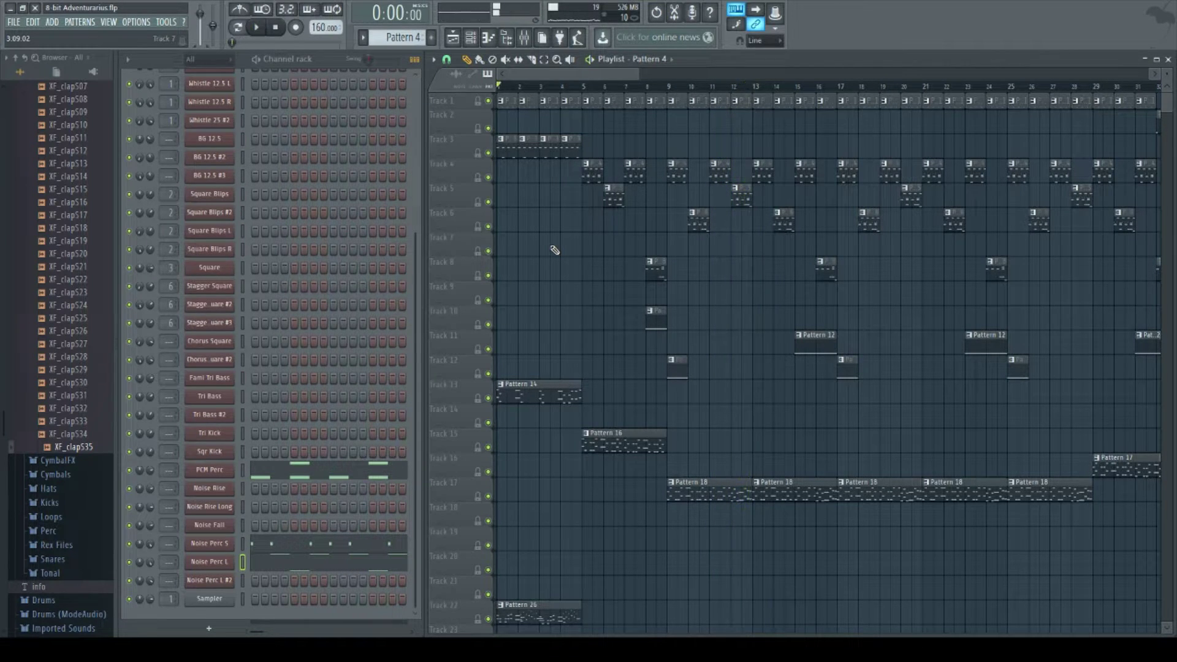
Step: Play Pattern 3 on its own to hear its basic percussion
left_click(575, 153)
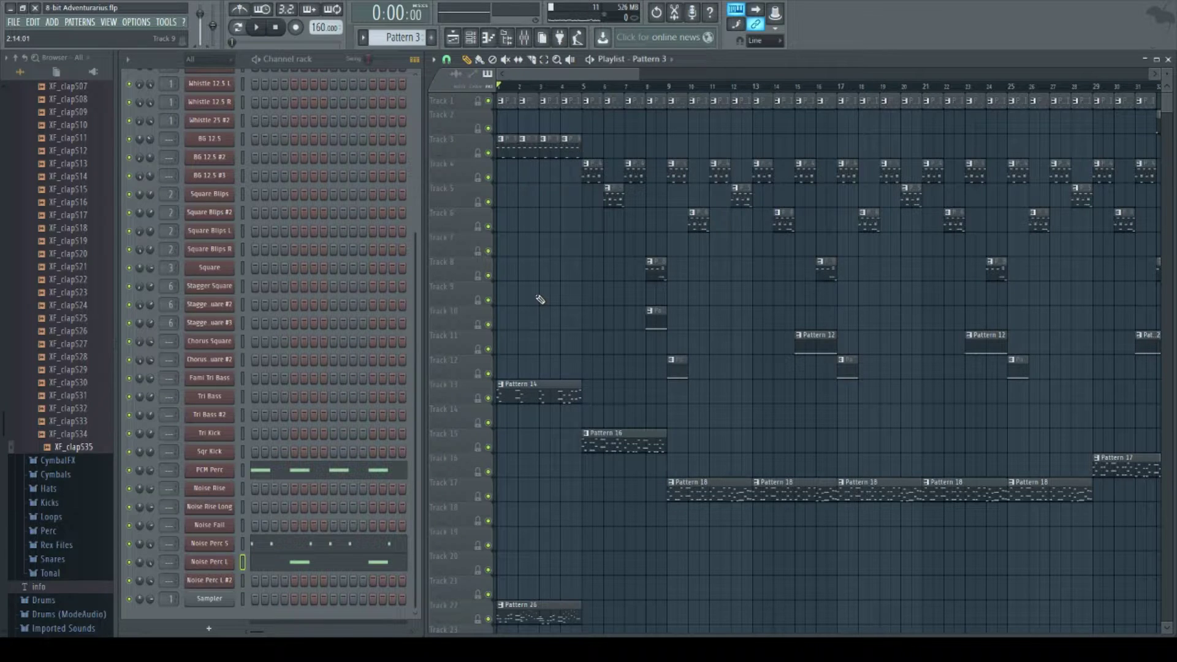
key("space")
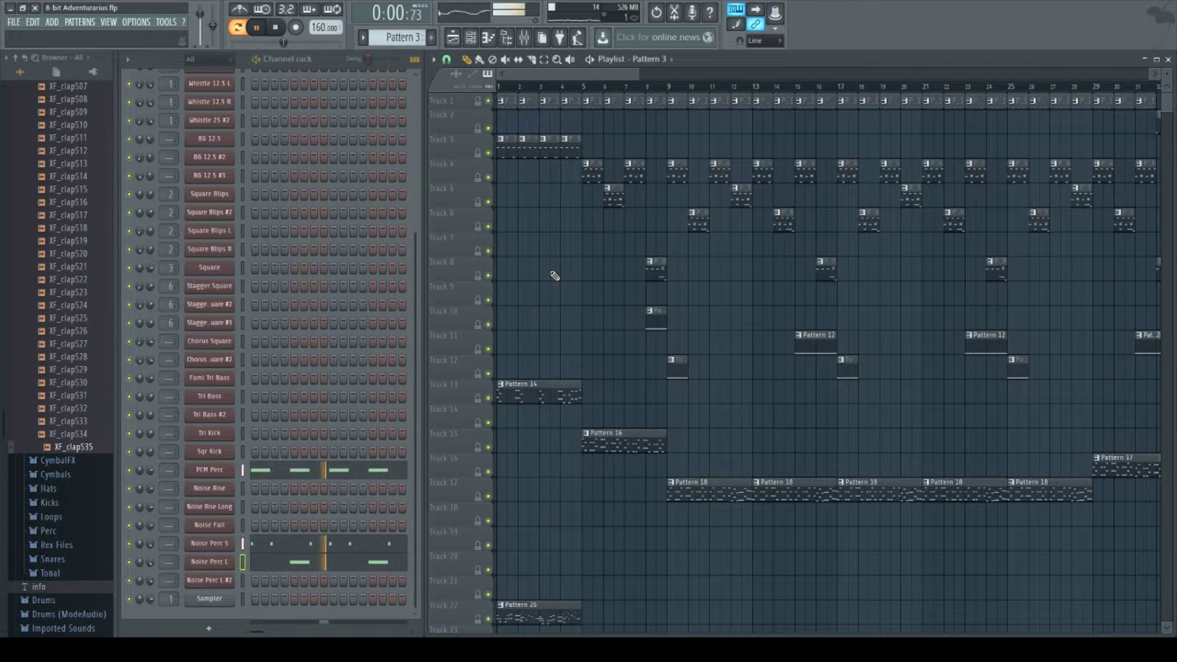
key("space")
Step: Inspect the C5 and F5 notes of PCM Perc for Pattern 4 in the piano roll, and close it
left_click(594, 167)
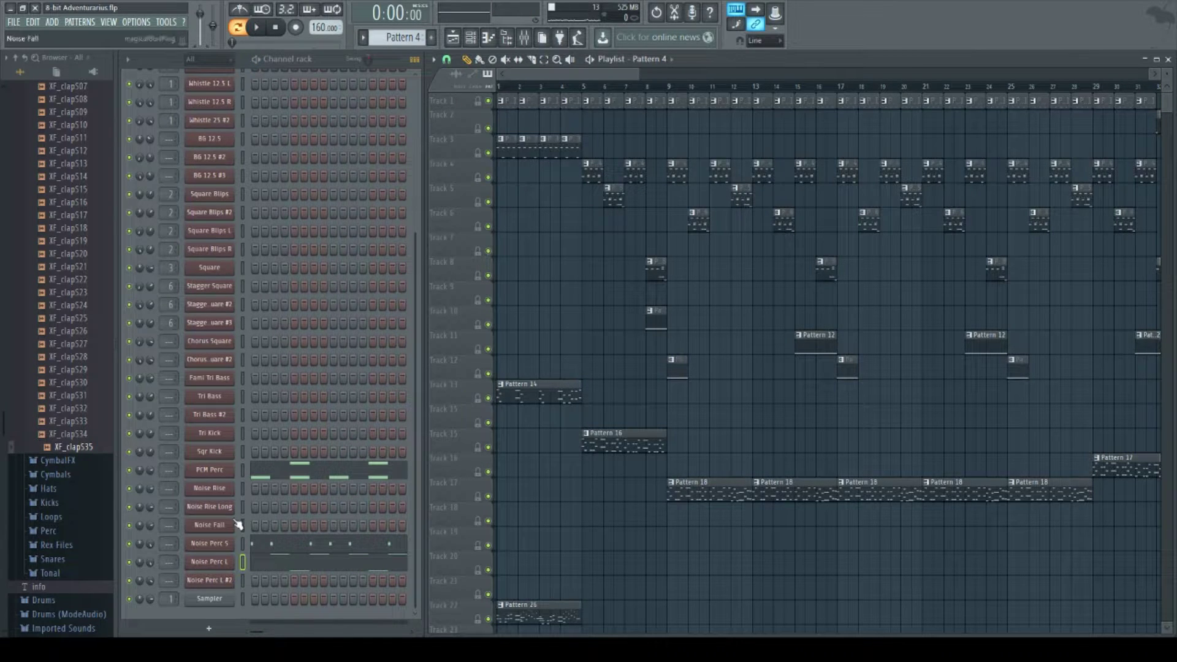
left_click(275, 475)
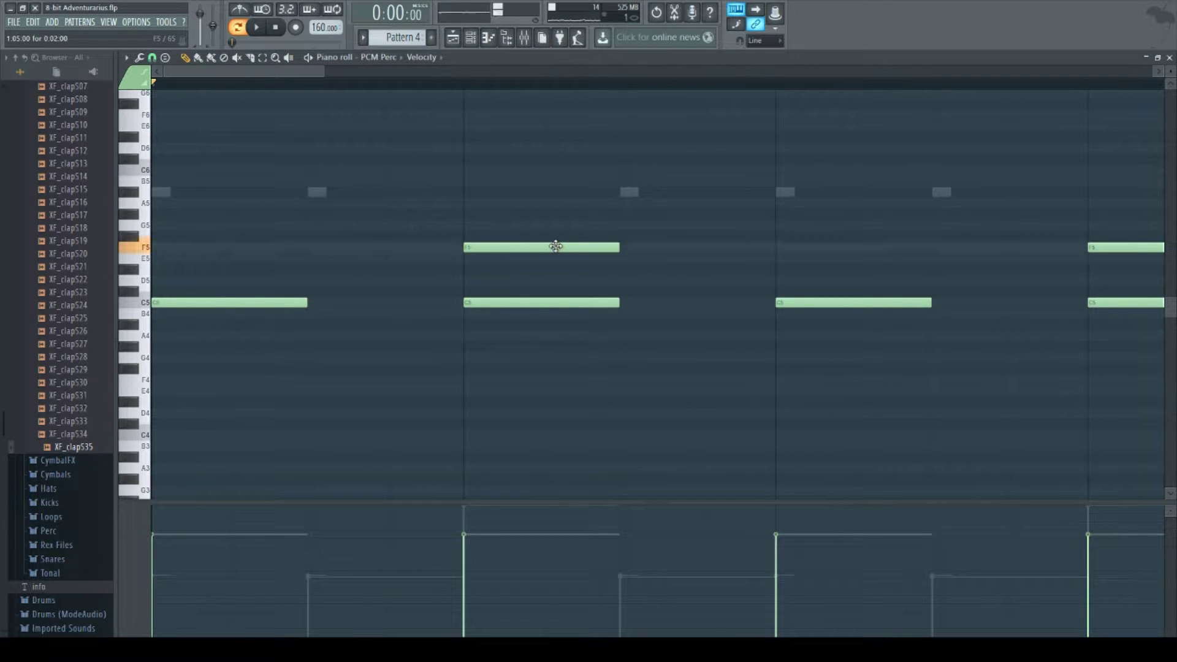
left_click(1169, 58)
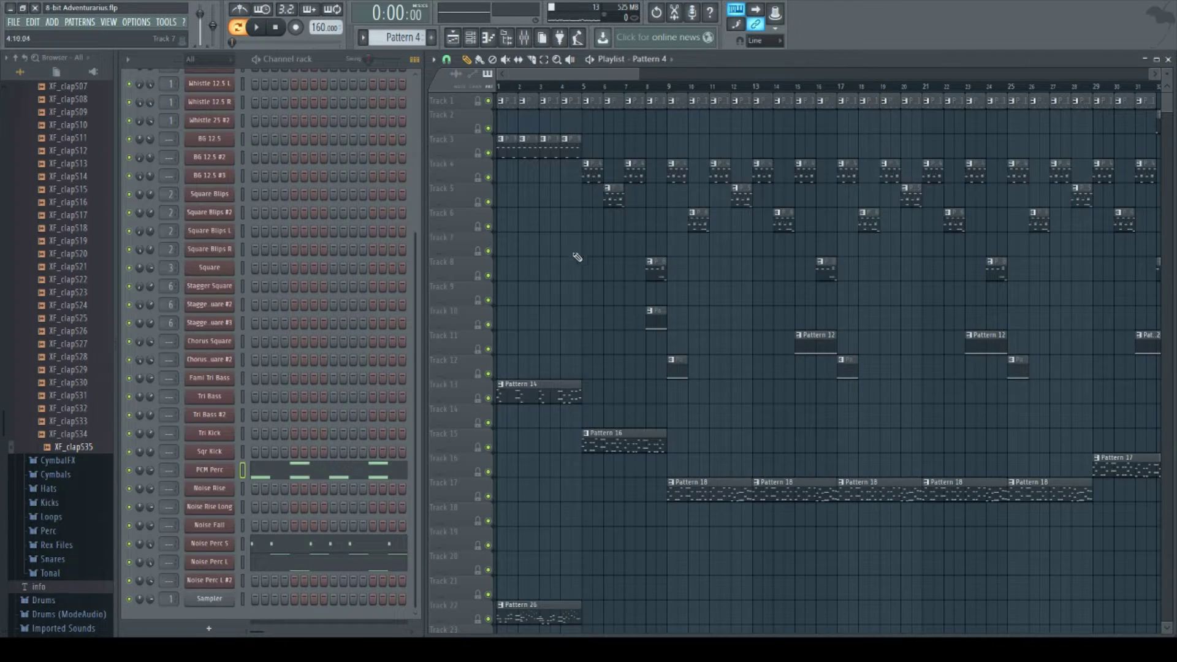
Step: Open the Noise Perc L notes of Pattern 4 in the piano roll and select the four high E7 notes
left_click(263, 571)
scroll(239, 374, "down", 6)
scroll(202, 393, "up", 5)
scroll(202, 394, "down", 8)
scroll(216, 415, "up", 10)
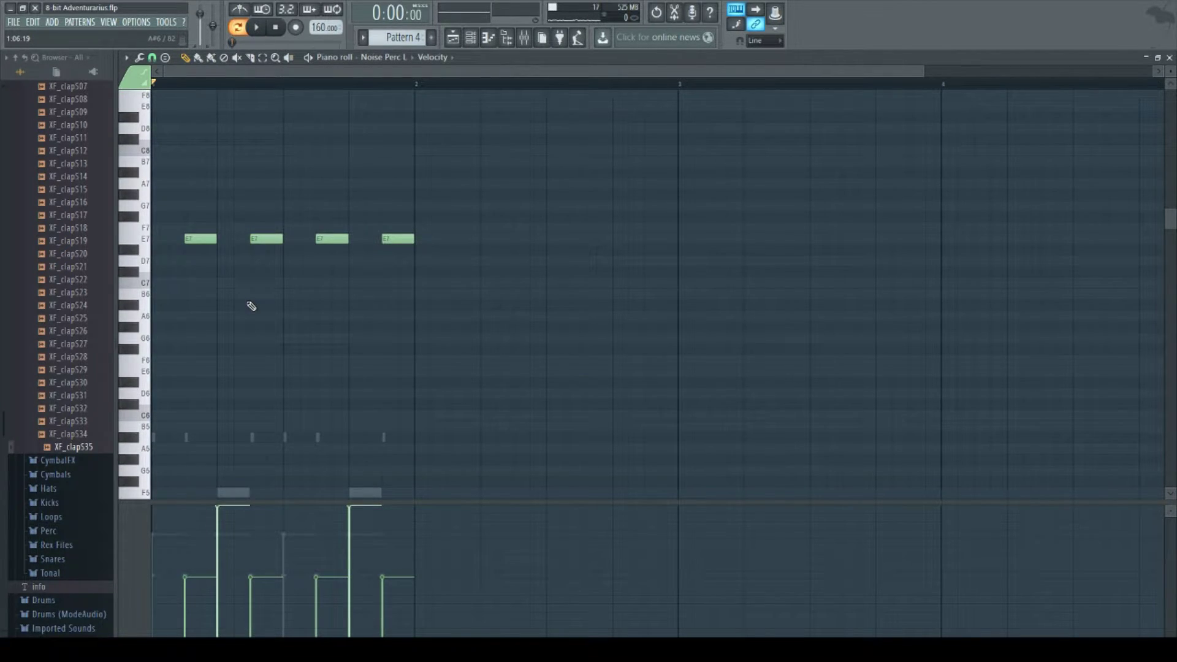
left_click(209, 239)
left_click(211, 241)
left_click_drag(523, 158, 149, 293)
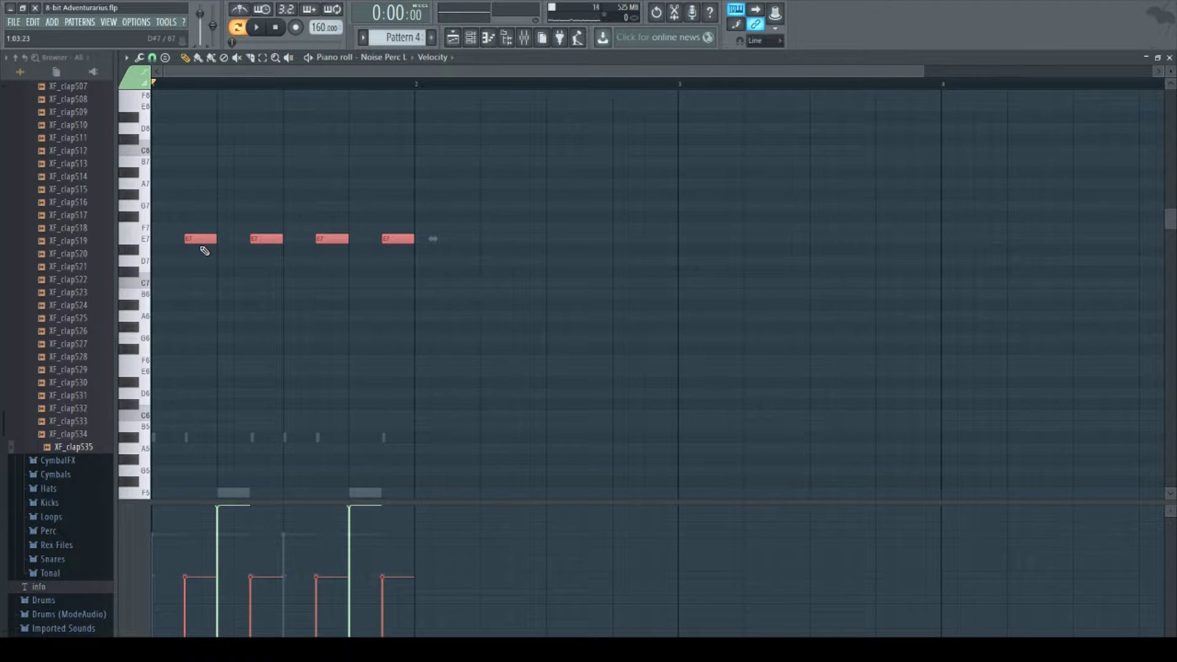
Step: Play Pattern 4 with and without the four E7 noise notes, restore them, and close the piano roll
key("space")
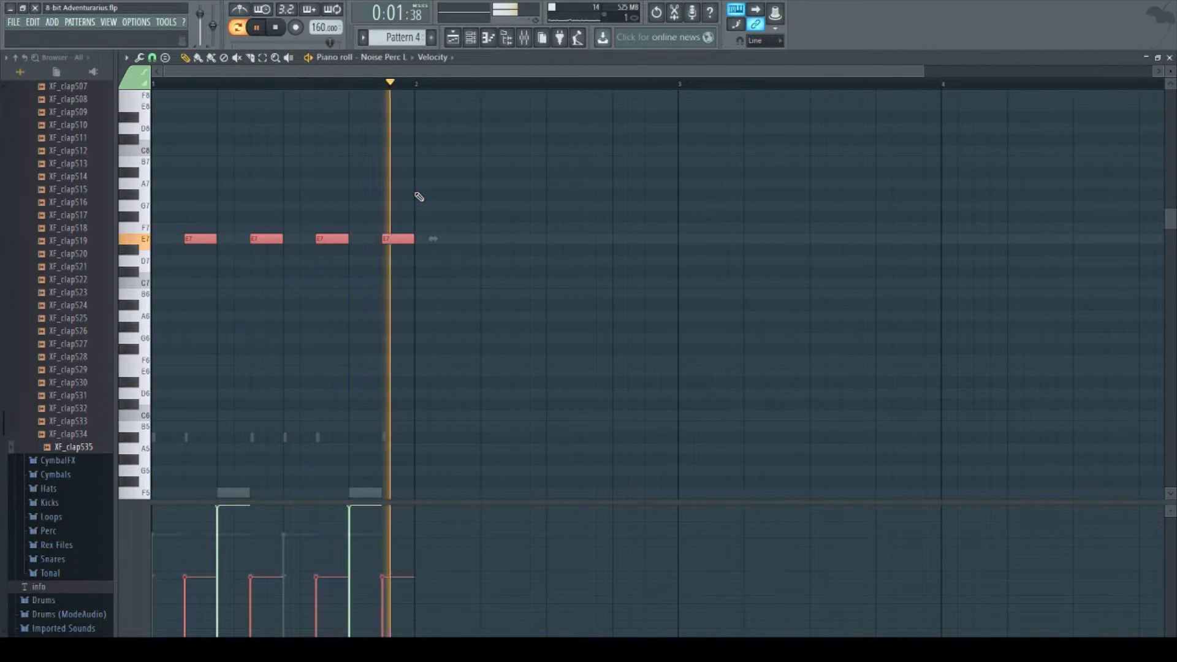
key("space")
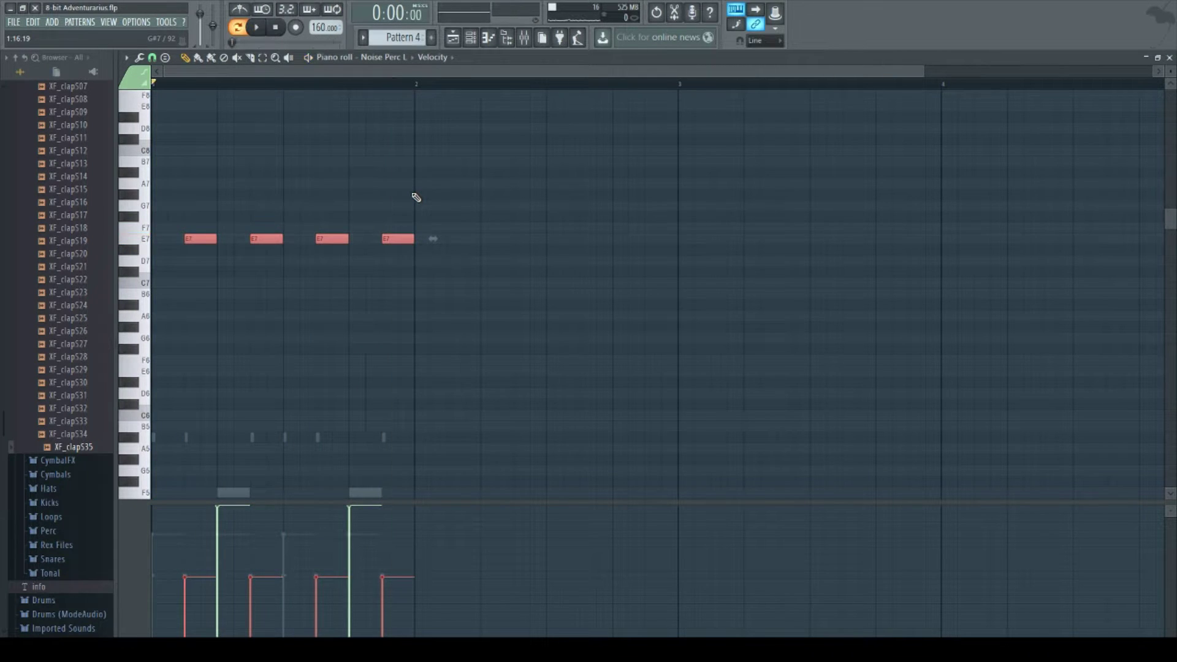
key("ctrl+z")
key("space")
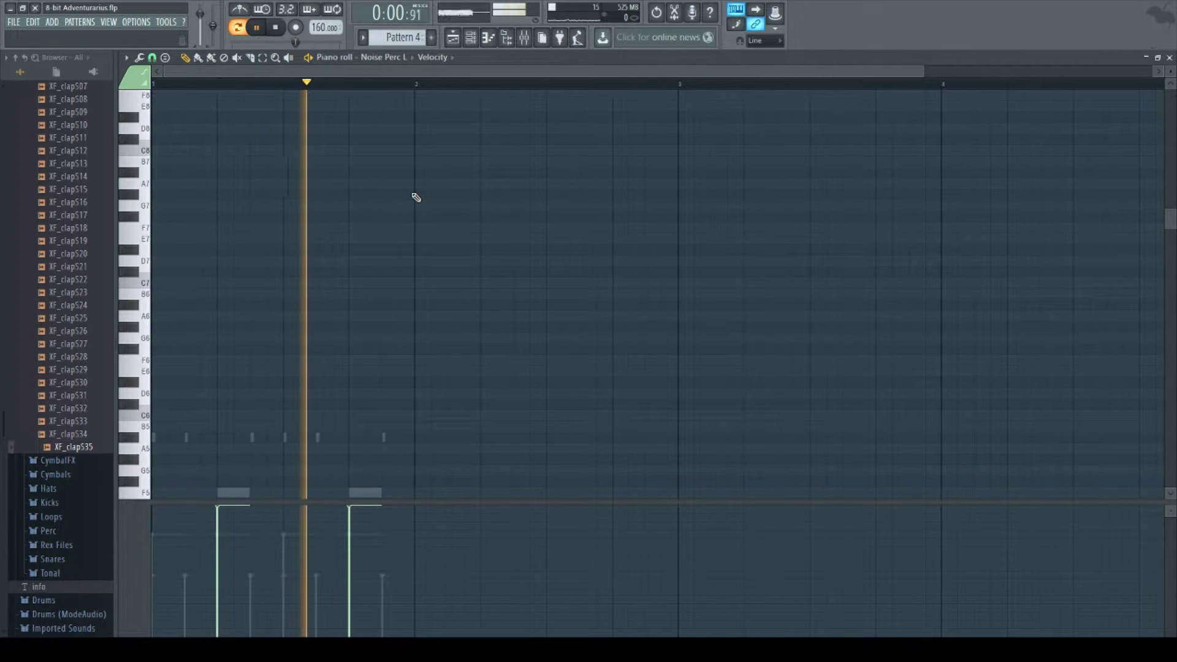
key("ctrl+z")
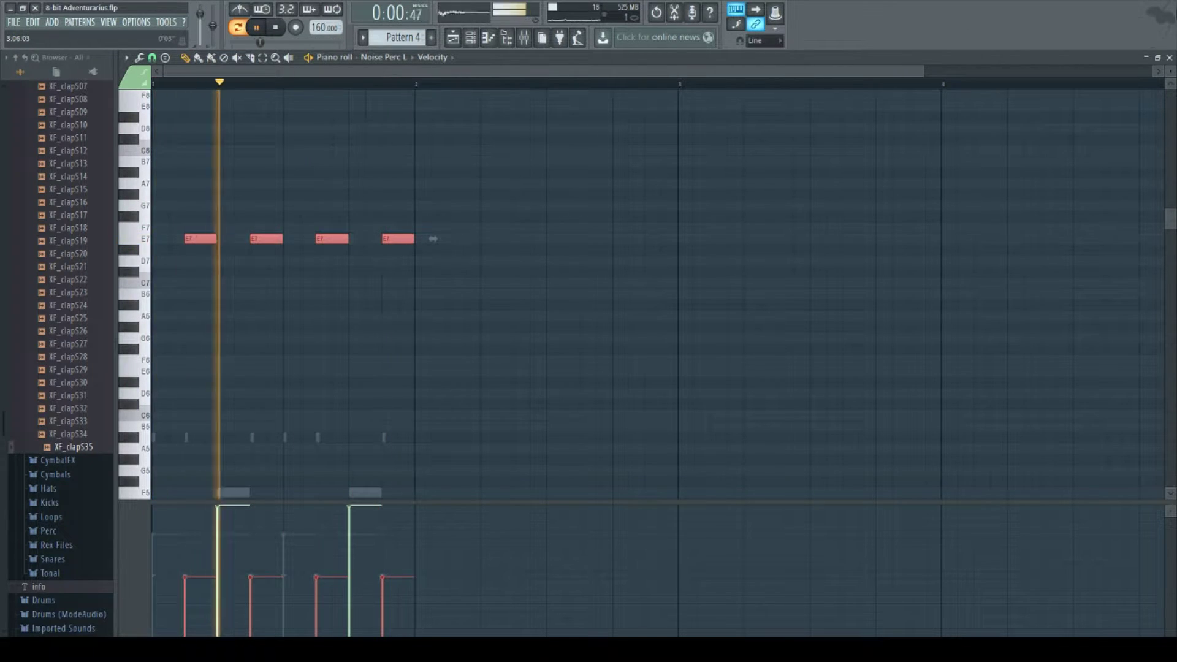
key("space")
left_click(1169, 57)
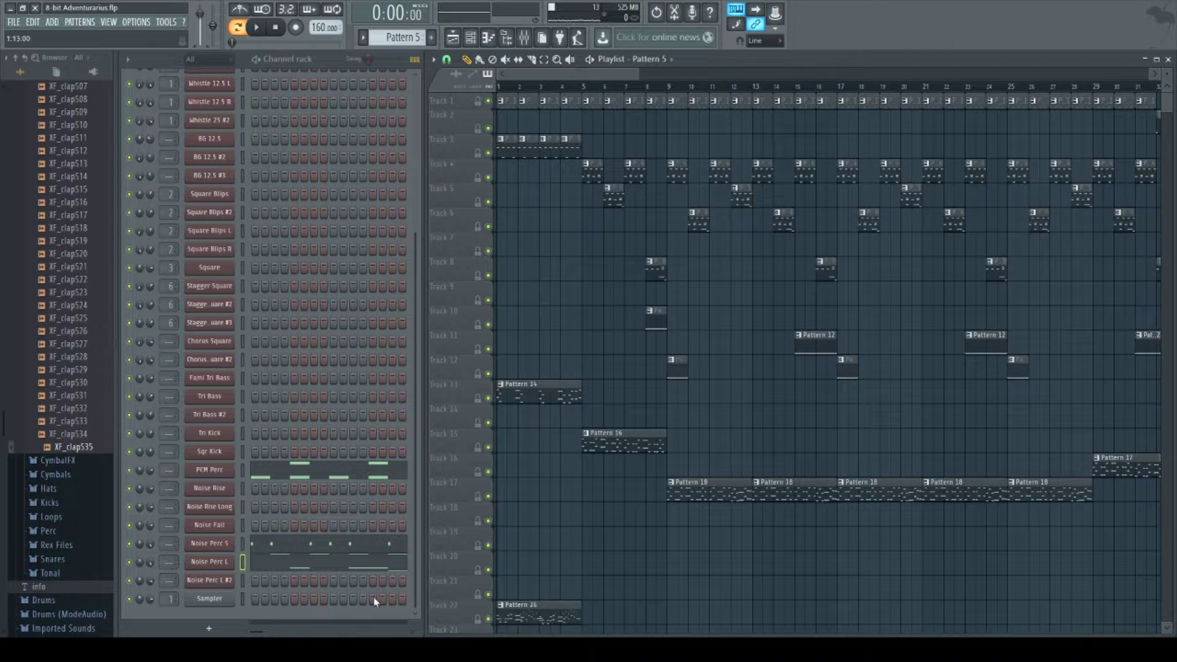
Step: Play Patterns 4, 5 and 6 one after another to compare their percussion variations
left_click(592, 167)
key("space")
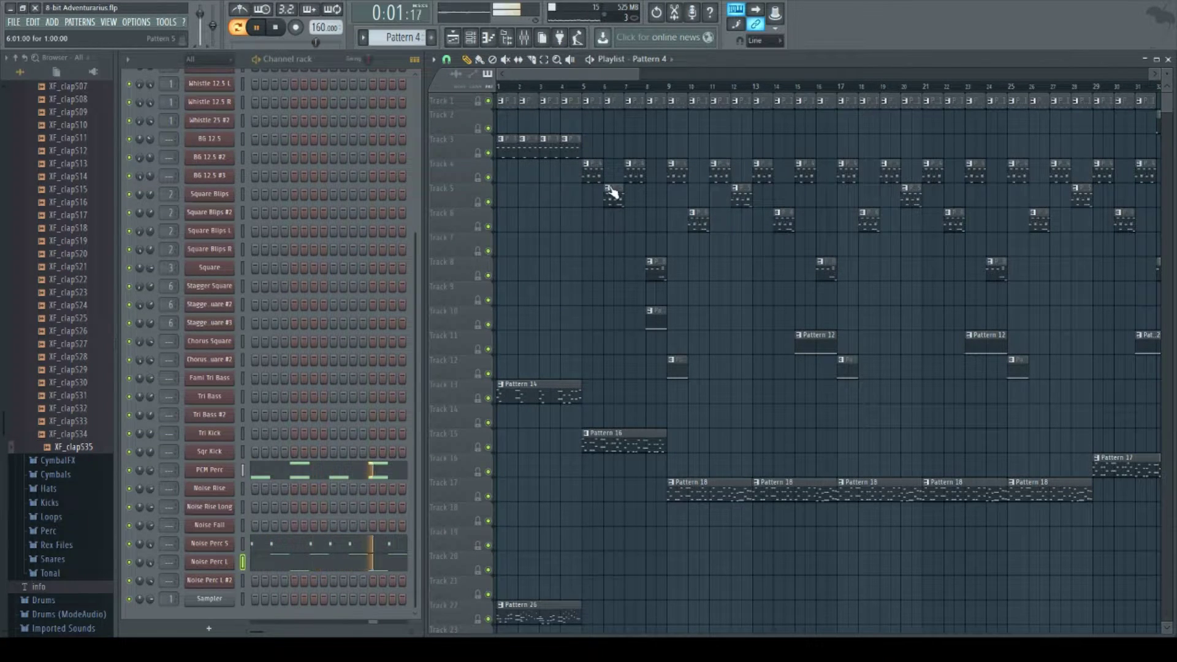
key("space")
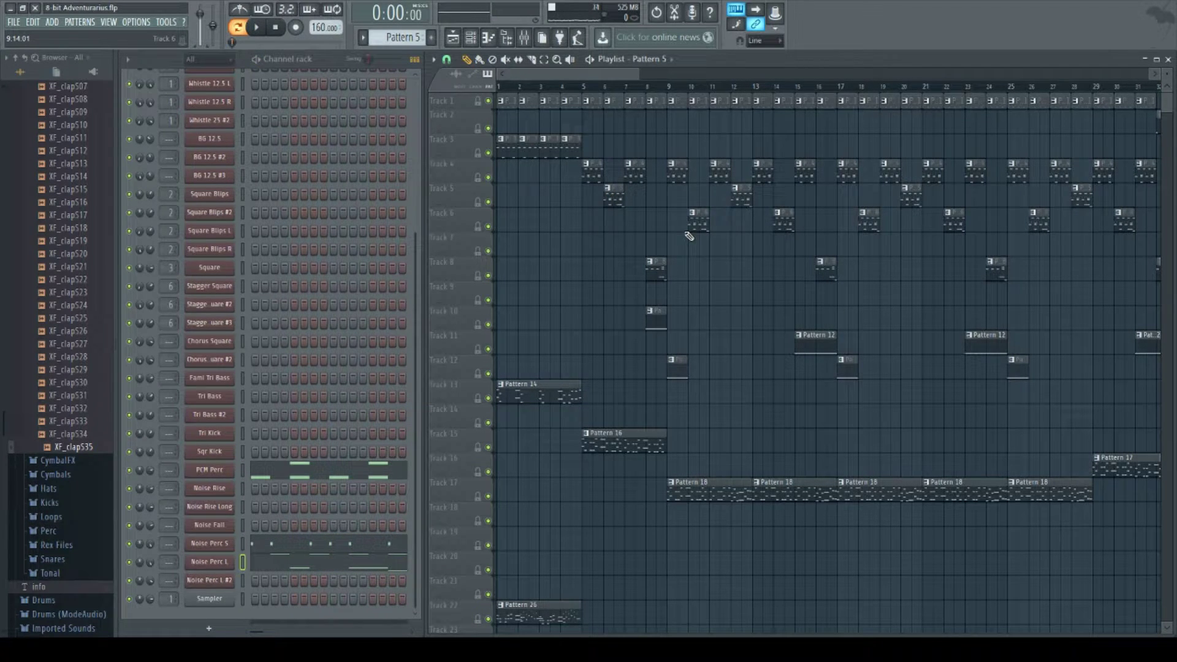
key("space")
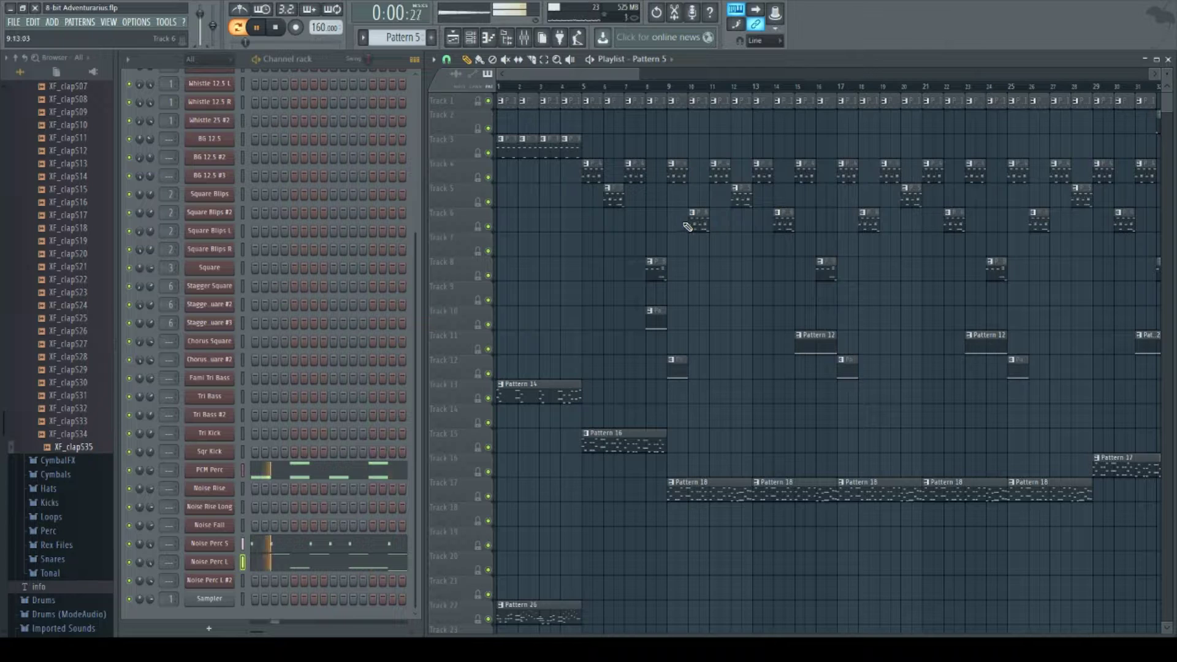
key("space")
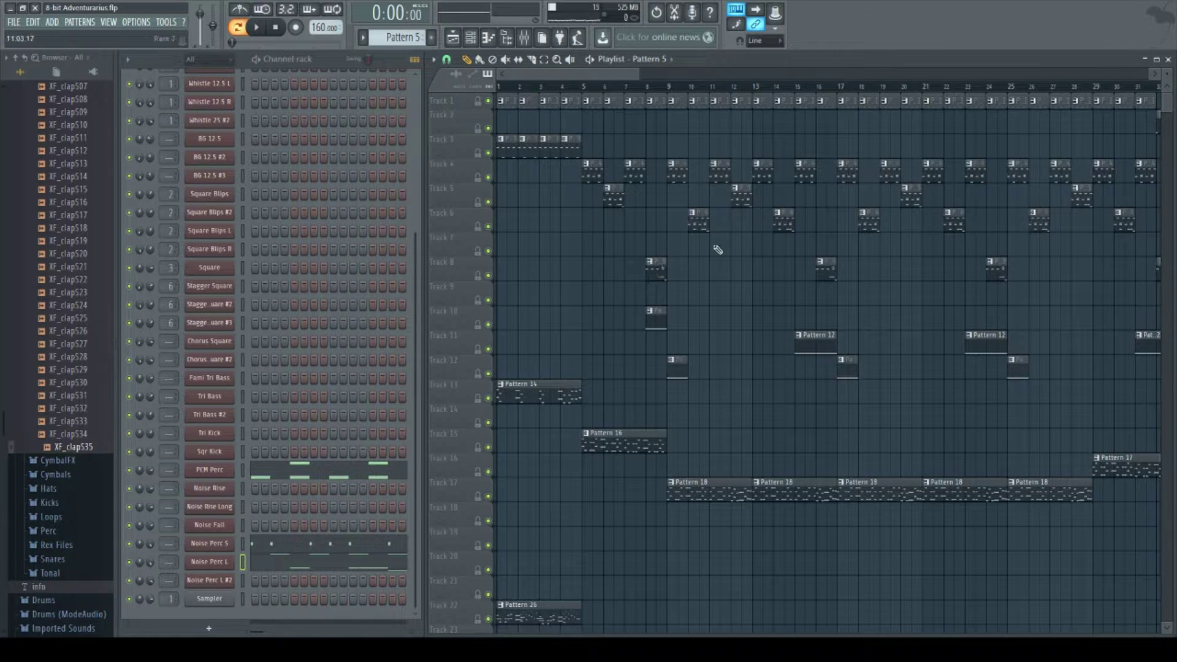
key("space")
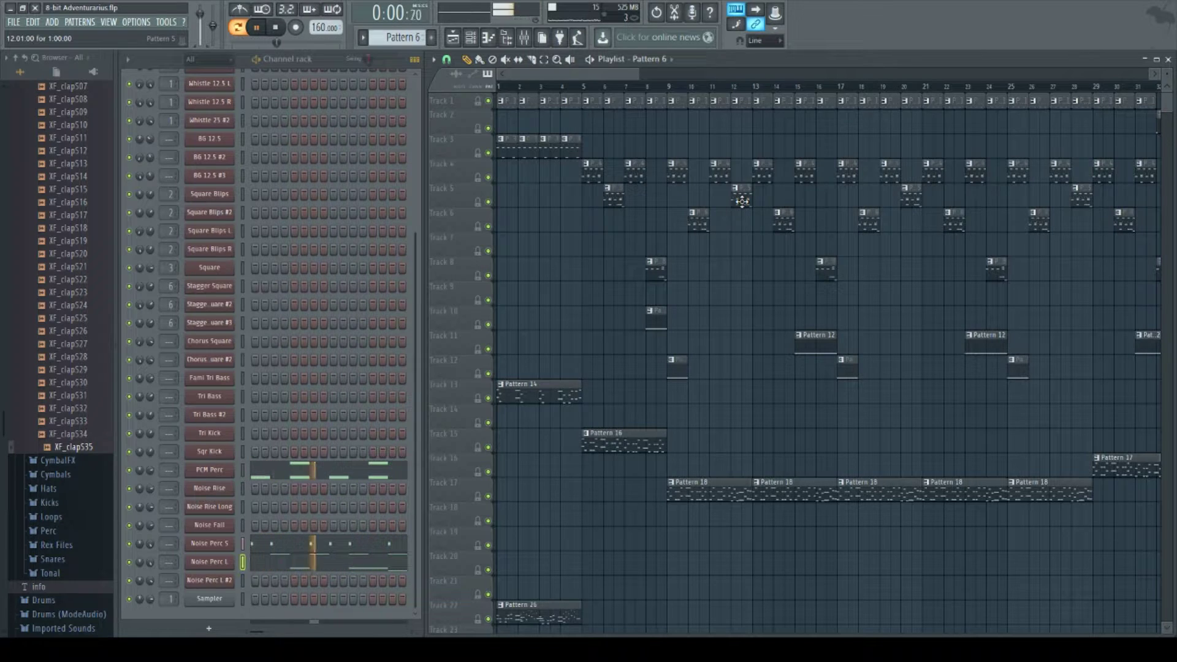
key("space")
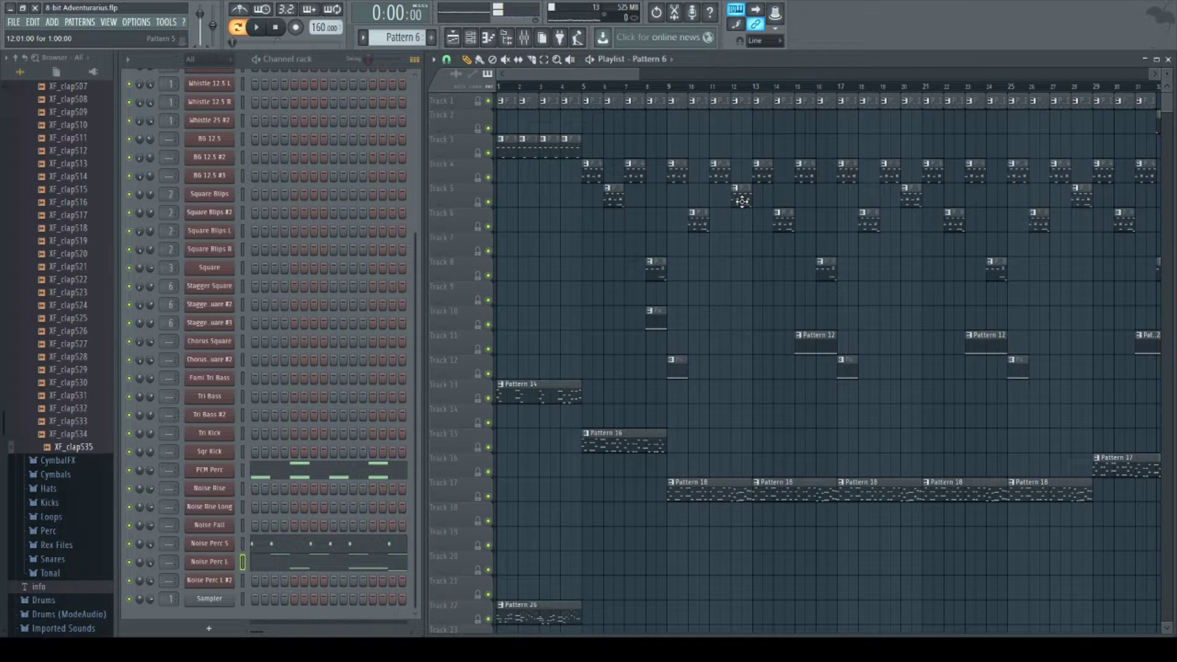
Step: Isolate playlist tracks 4, 5 and 6 and play the song from bar 9
left_click(671, 87)
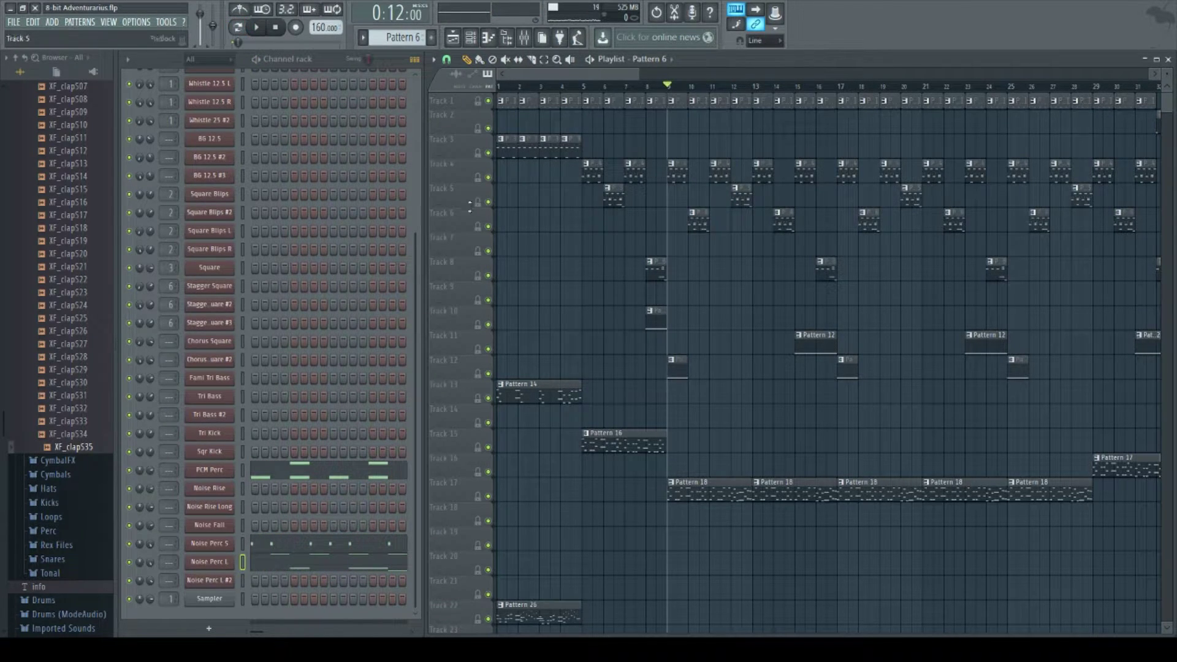
right_click(489, 178)
left_click(489, 202)
left_click(489, 227)
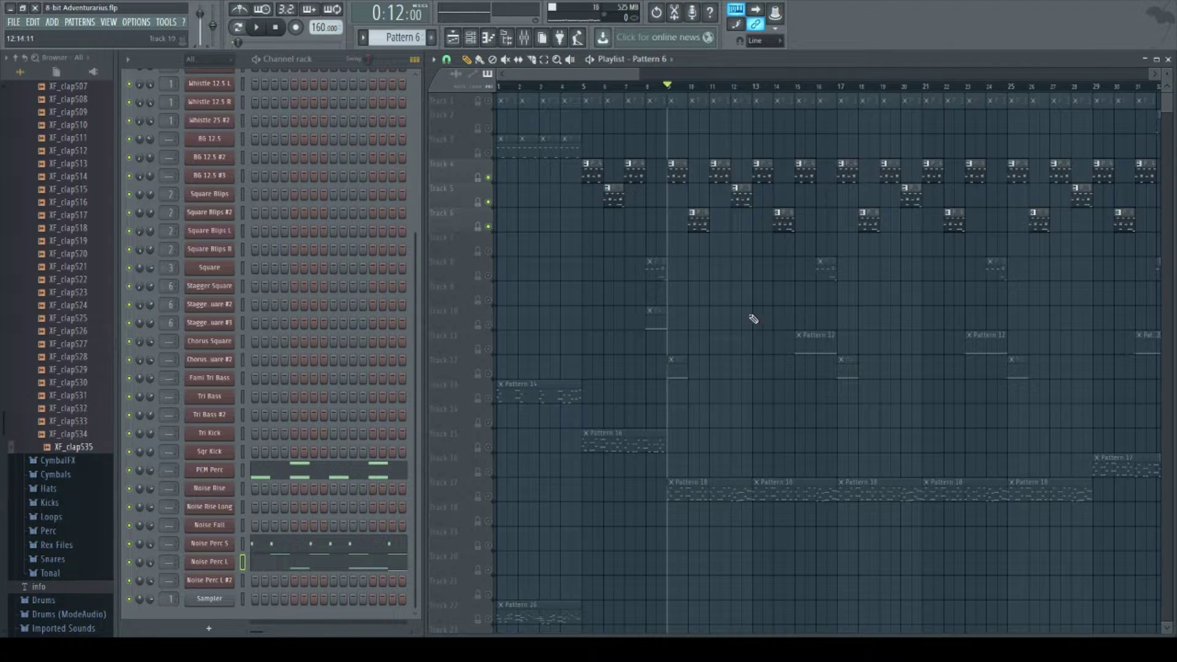
key("space")
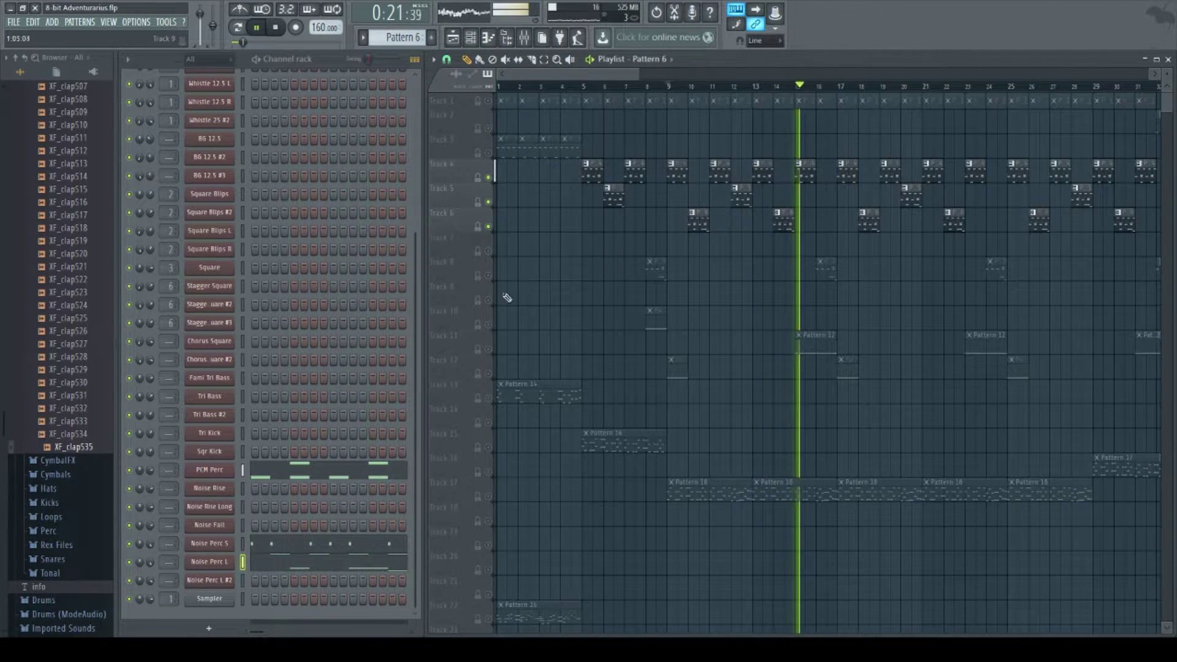
Step: Listen with playlist track 8 unmuted as well, and turn all playlist tracks back on
left_click(489, 276)
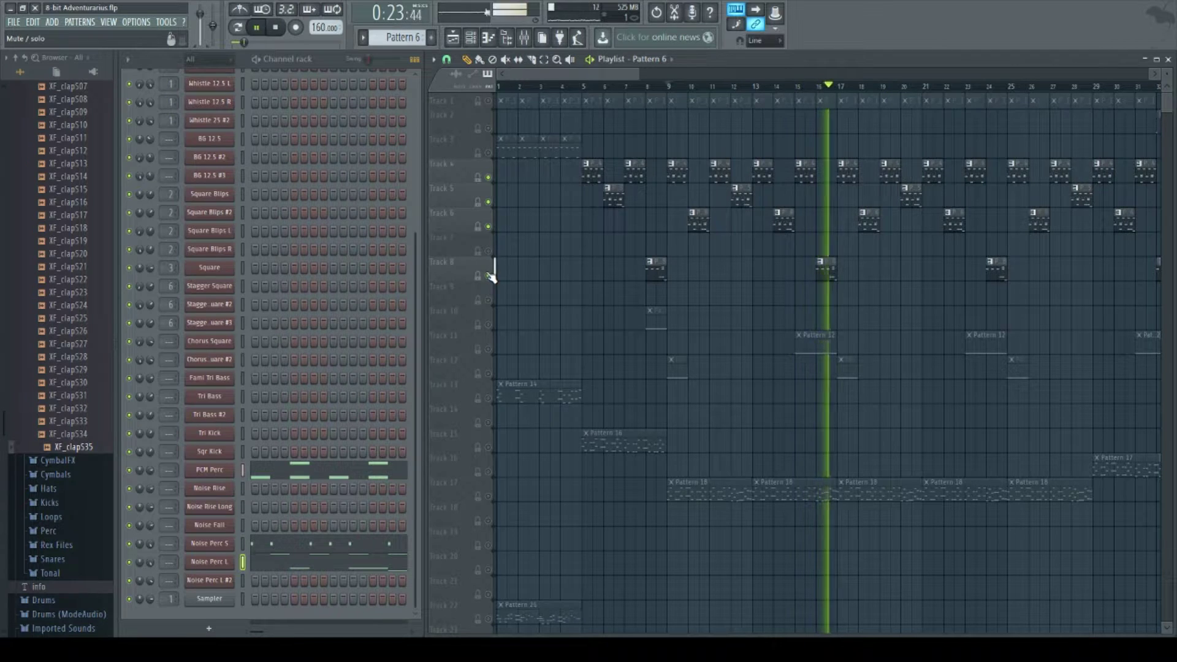
key("space")
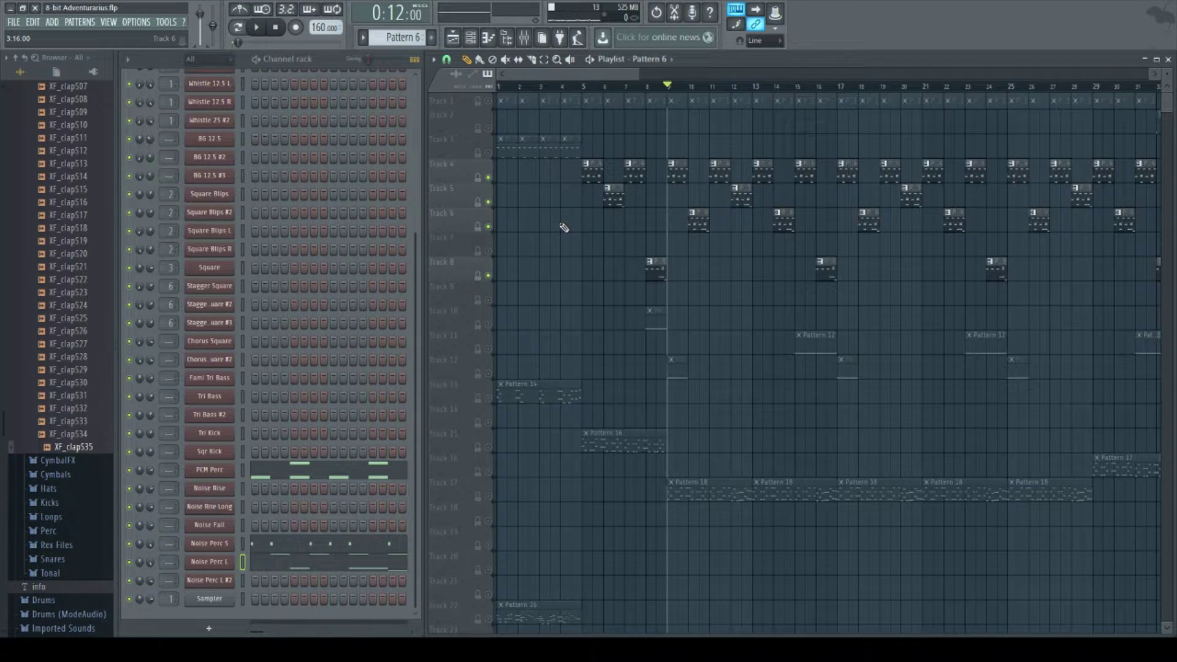
right_click(488, 177)
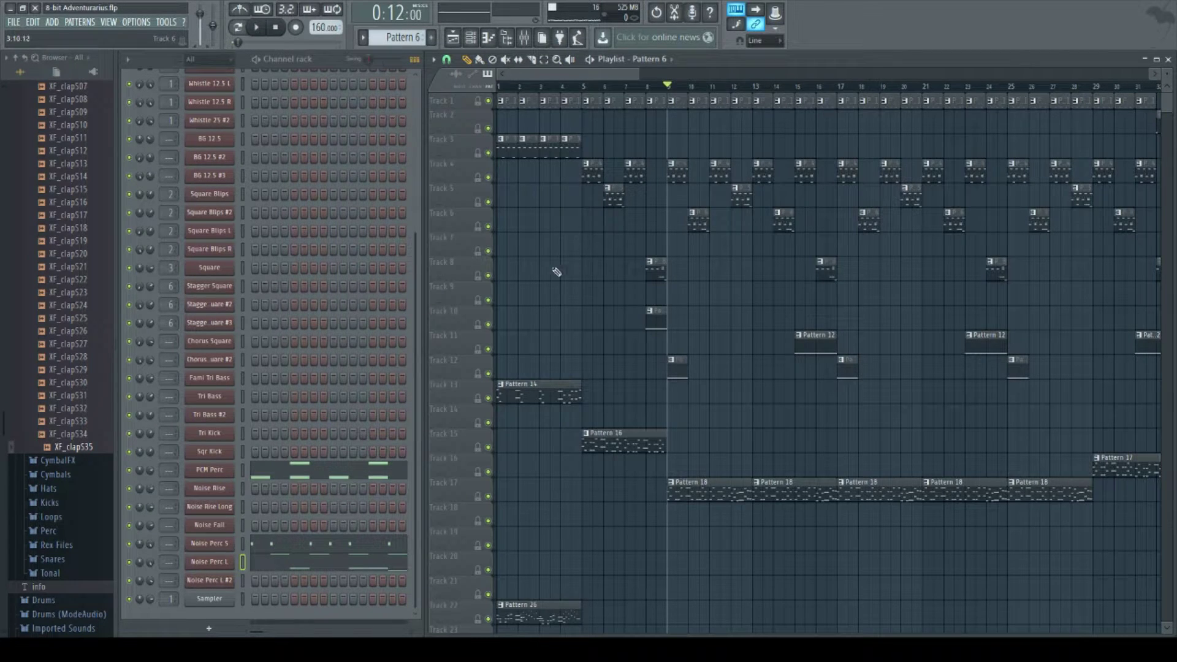
Step: Inspect the low D#3 and G2 notes of Noise Perc L for Pattern 6 in the piano roll, and close it
left_click(672, 172)
left_click(375, 562)
scroll(307, 361, "down", 8)
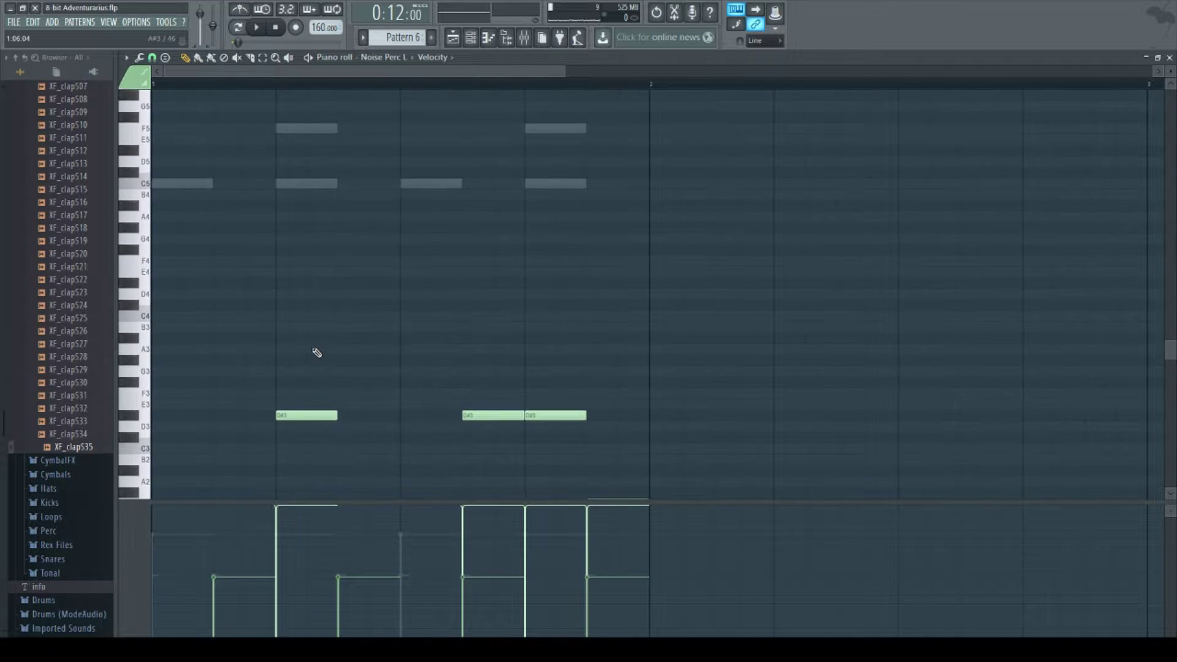
scroll(362, 399, "up", 1)
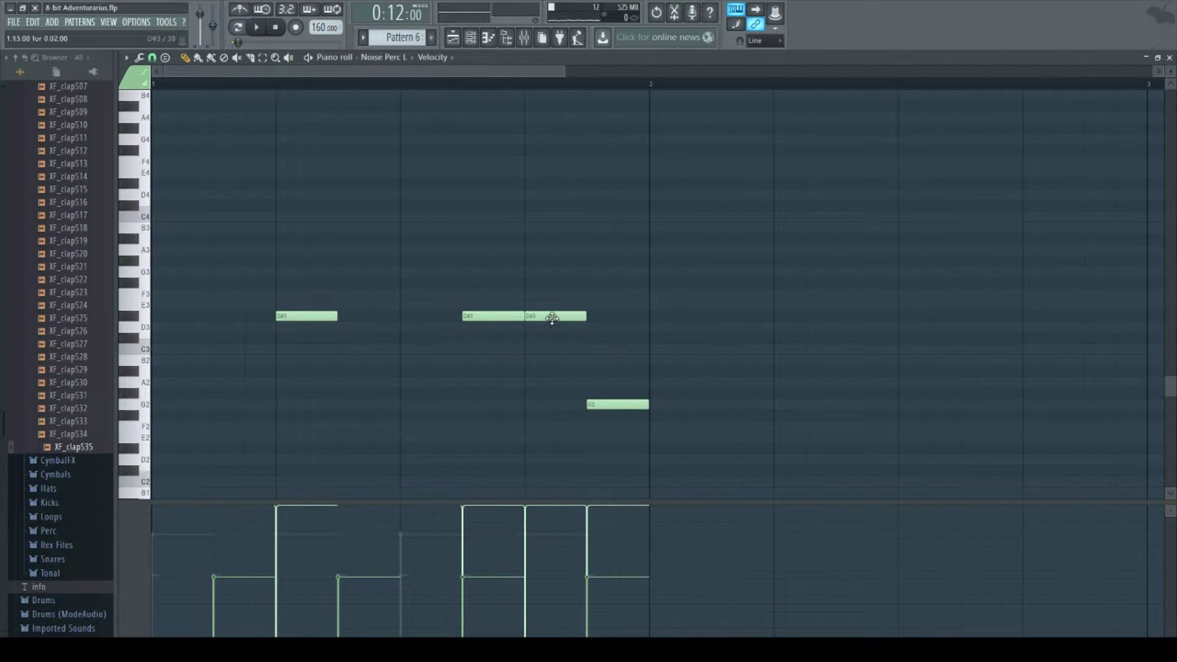
left_click(494, 316)
left_click(625, 402)
scroll(551, 395, "up", 4)
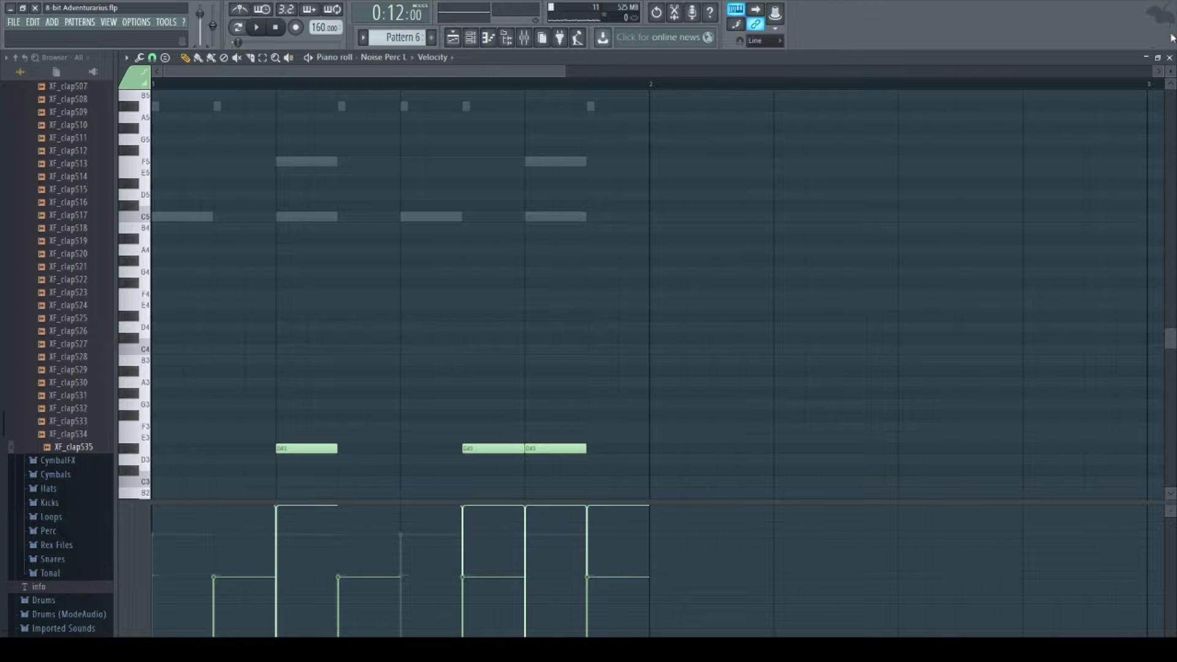
left_click(1169, 58)
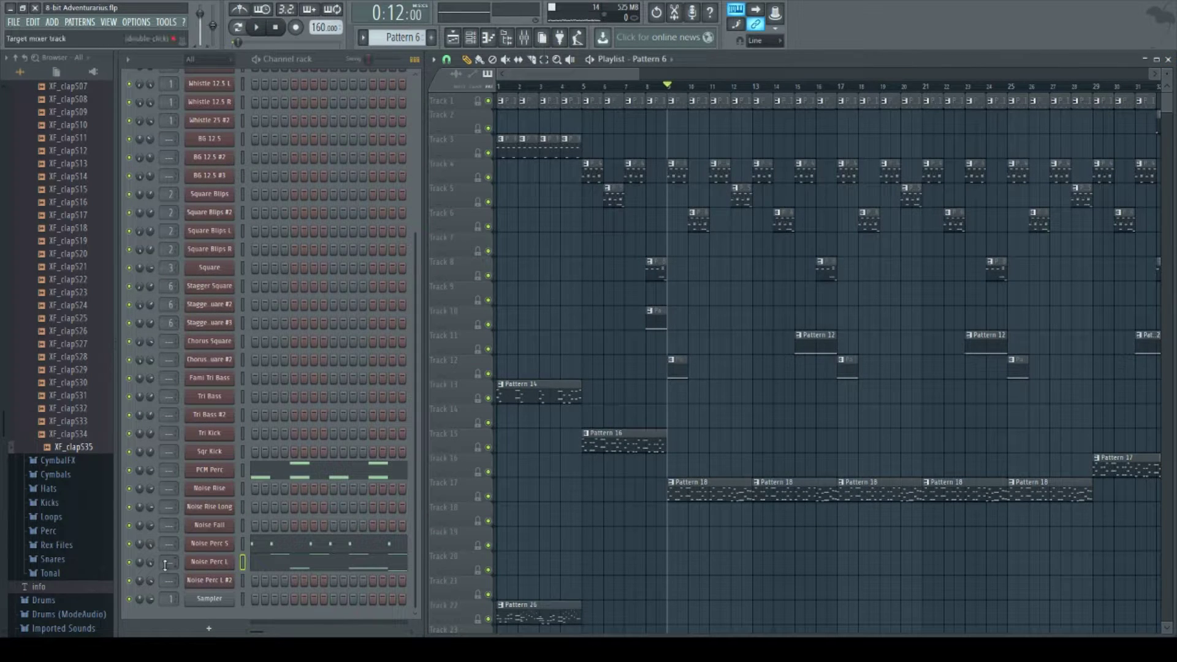
Step: Solo the Noise Perc L channel and play Pattern 6 on its own in pattern mode
left_click(129, 562)
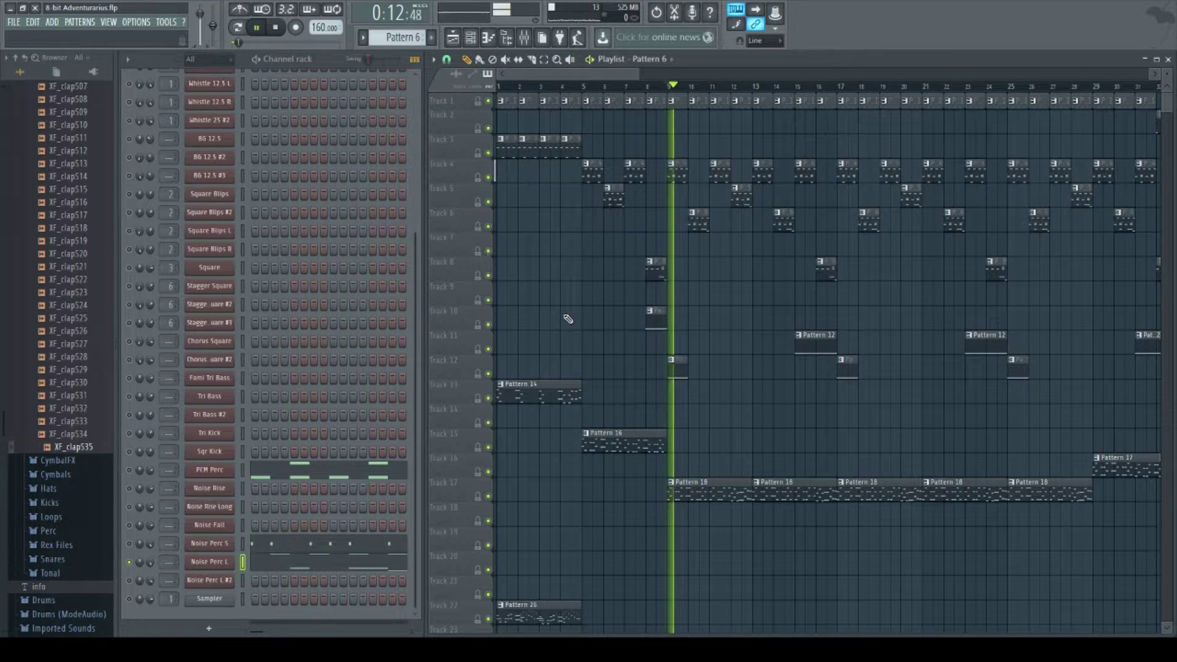
key("l")
key("space")
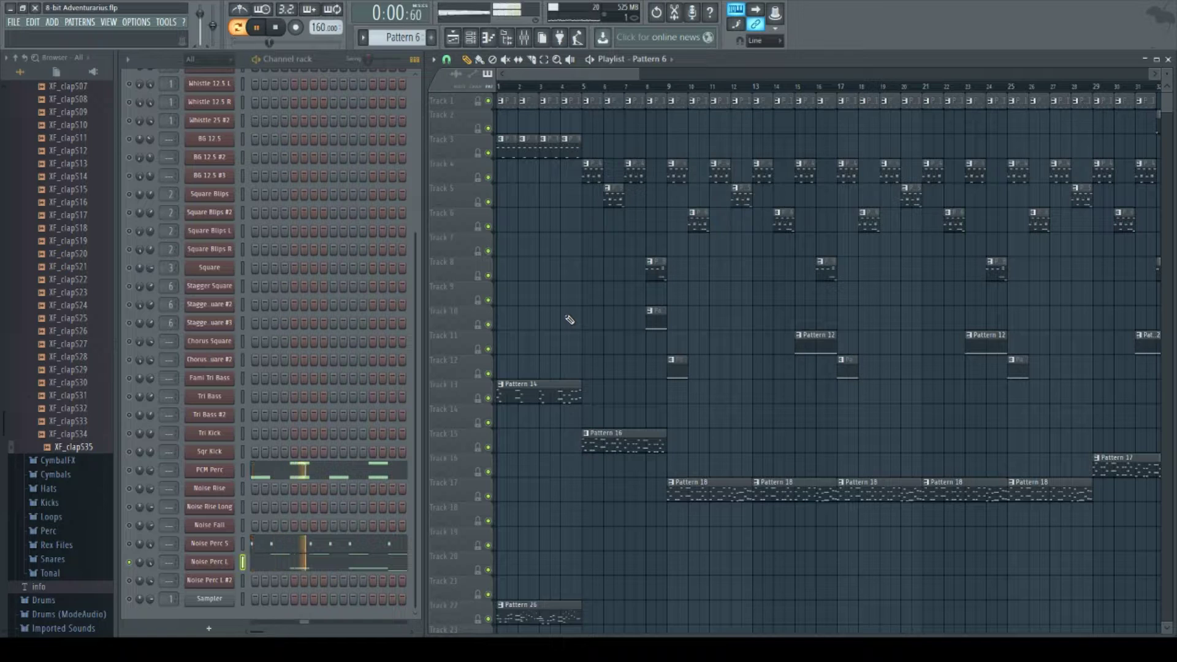
key("space")
Step: Open the Noise Perc L notes of Pattern 6 and audition the low D#3 and G2 hits
left_click(331, 565)
scroll(386, 390, "down", 5)
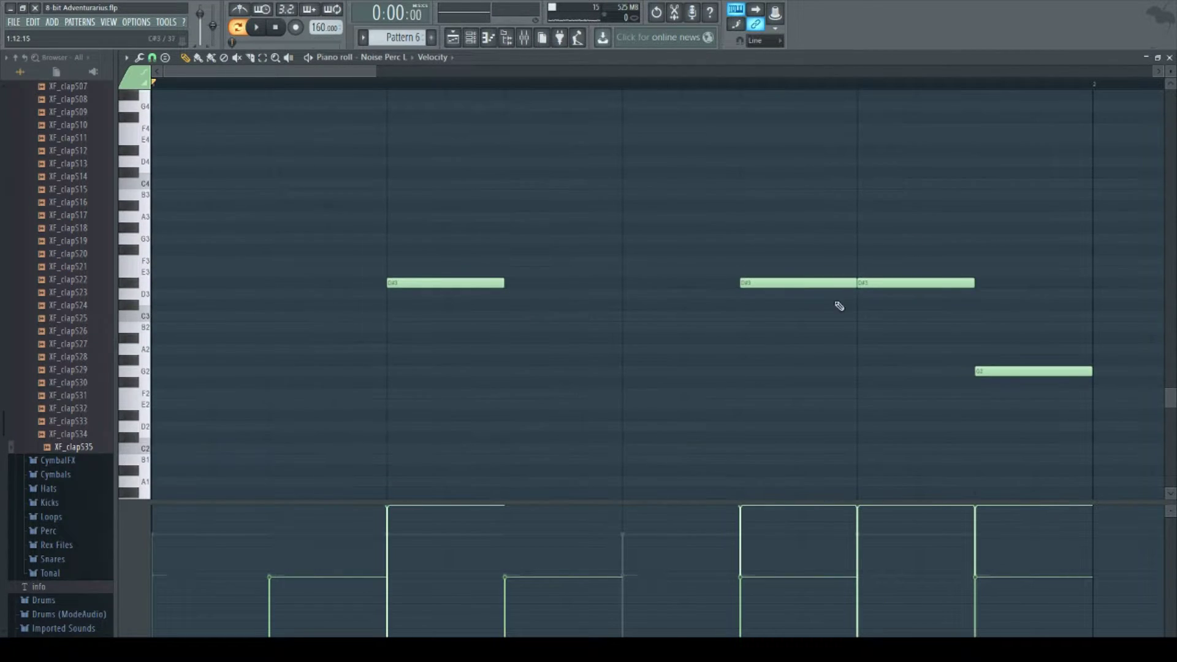
mouse_move(799, 282)
left_mouse_down()
mouse_move(798, 306)
mouse_move(799, 282)
left_mouse_up()
mouse_move(1037, 371)
left_mouse_down()
mouse_move(1036, 345)
mouse_move(1034, 372)
left_mouse_up()
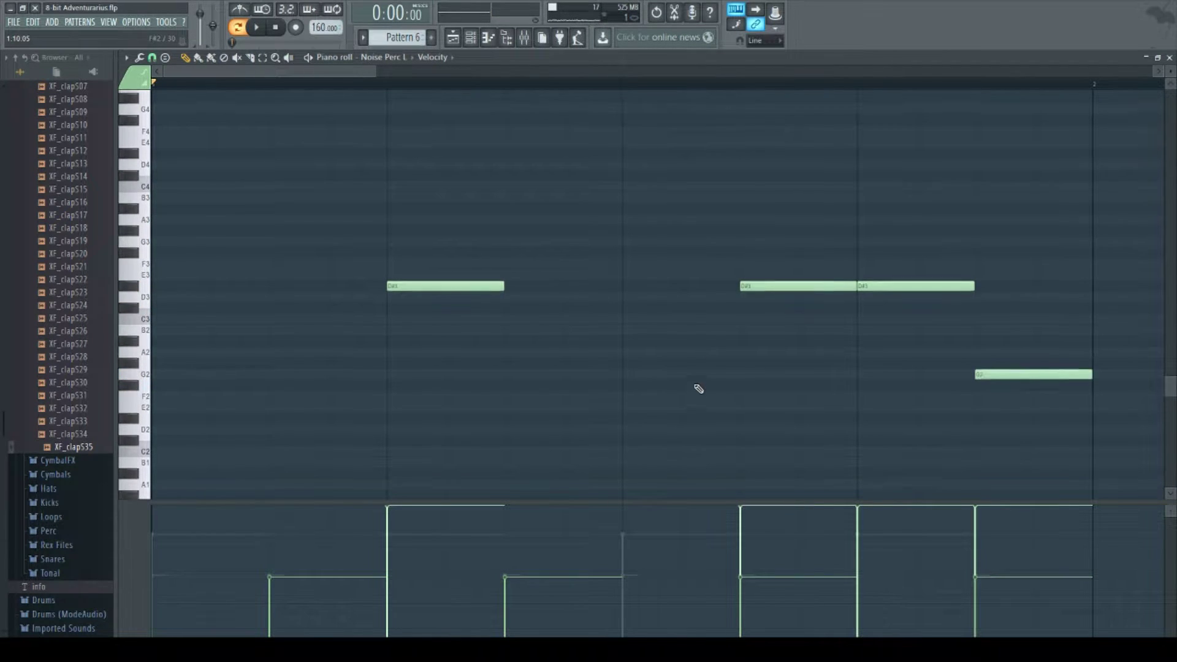
scroll(697, 389, "up", 10)
scroll(617, 407, "down", 3)
Step: Try removing the four E7 notes from Noise Perc L in Pattern 6 and play only the low hits
left_click_drag(685, 234, 304, 346)
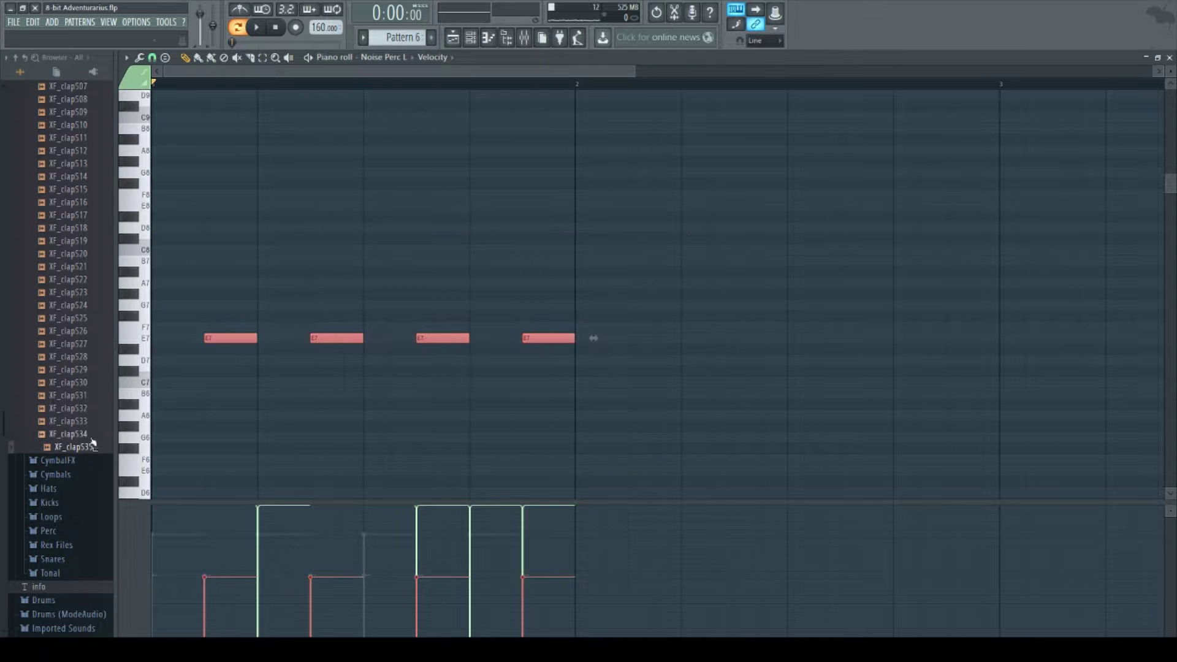
key("Delete")
scroll(358, 337, "down", 8)
key("space")
scroll(462, 231, "down", 4)
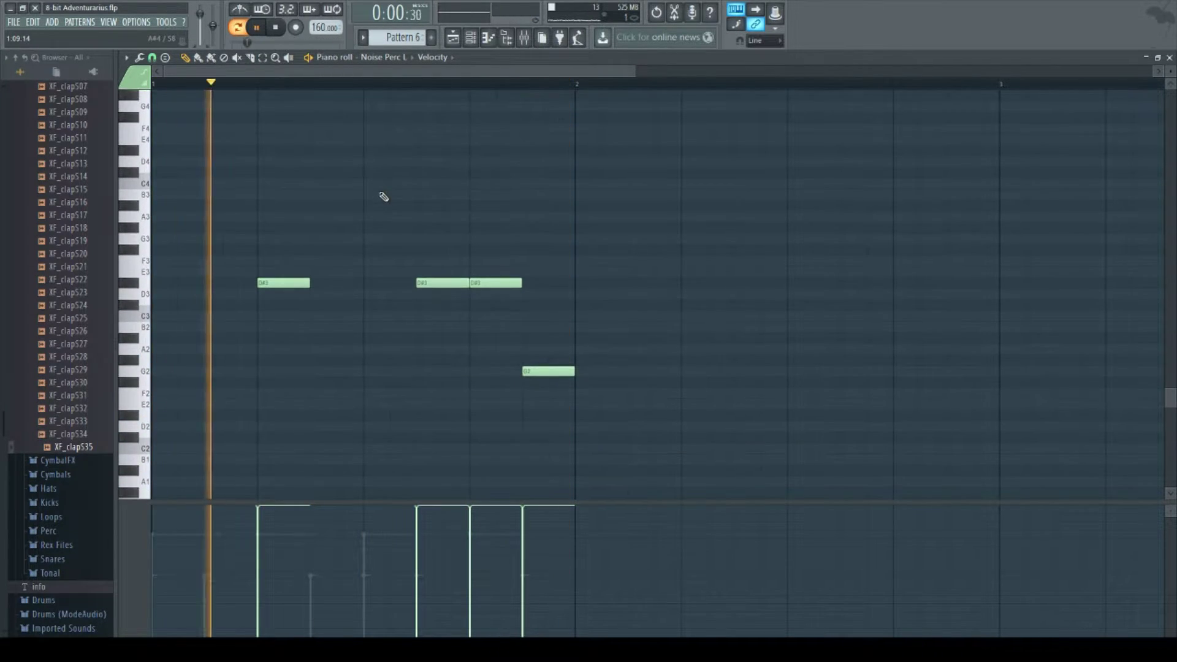
key("space")
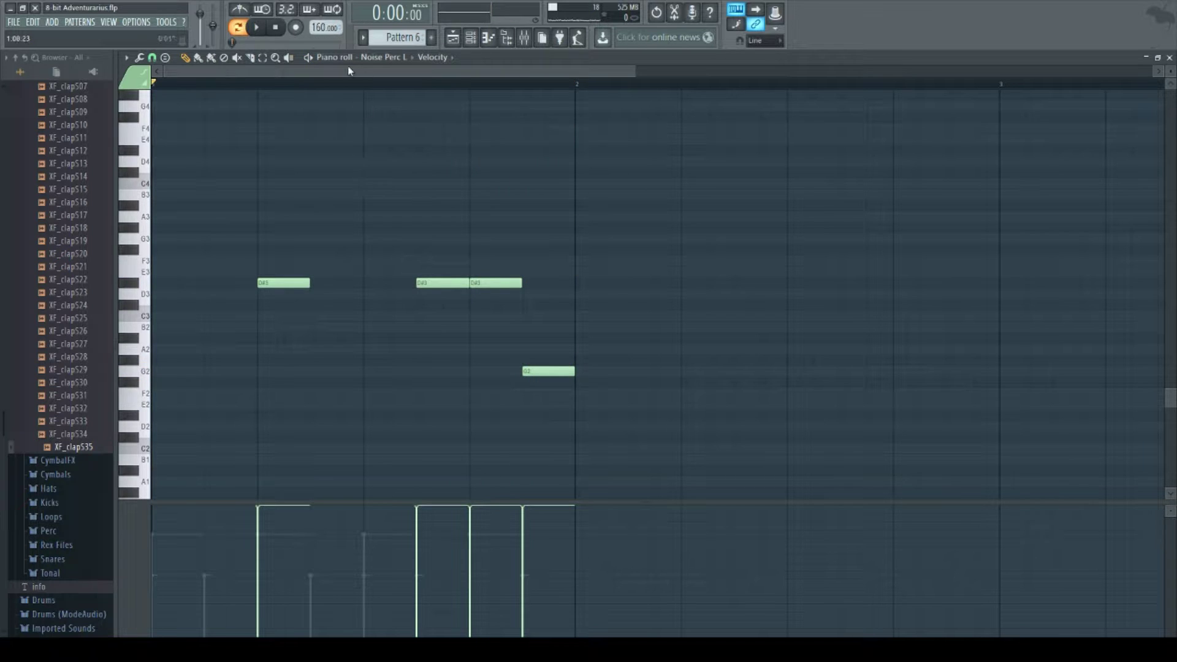
Step: Switch to Pattern 4 and play its Noise Perc L part
scroll(411, 37, "up", 1)
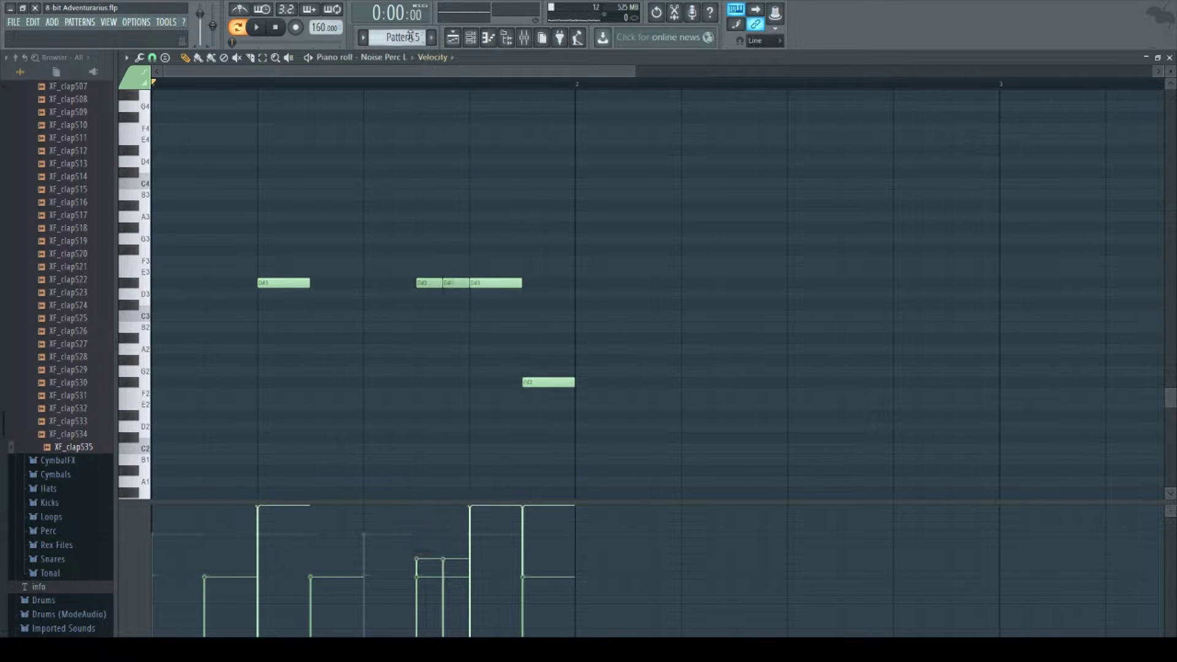
scroll(410, 36, "down", 1)
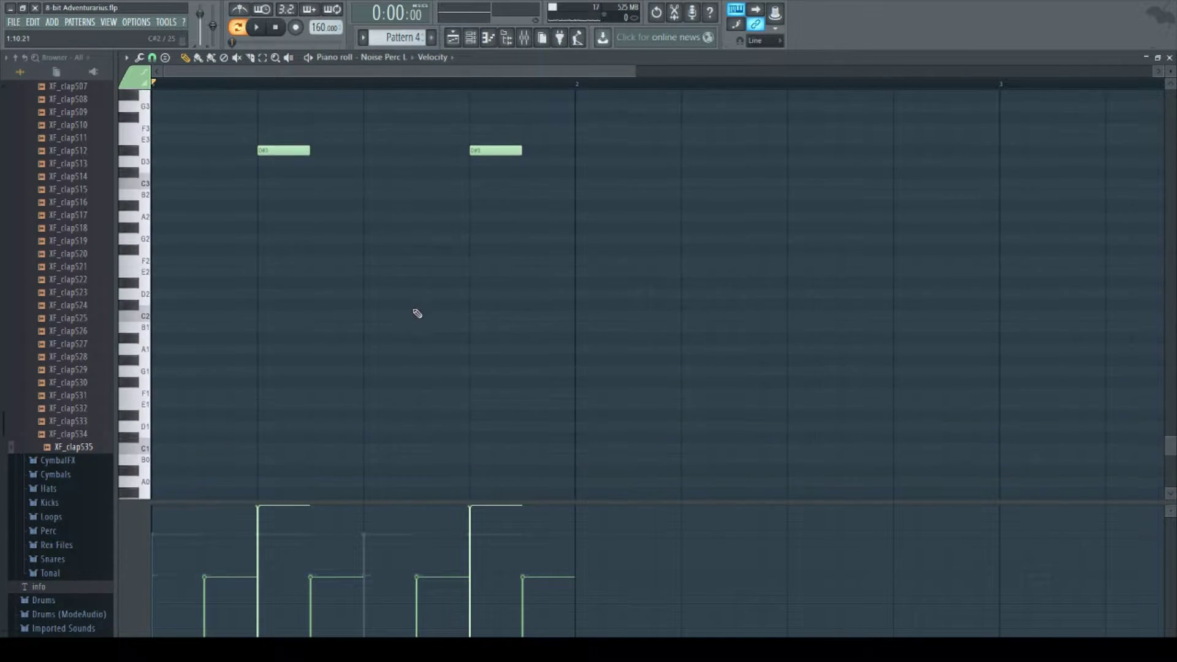
key("space")
key("space")
Step: Play the Noise Perc L parts of Patterns 6 and 5 for comparison, and close the piano roll
scroll(397, 38, "down", 1)
scroll(397, 38, "down", 1)
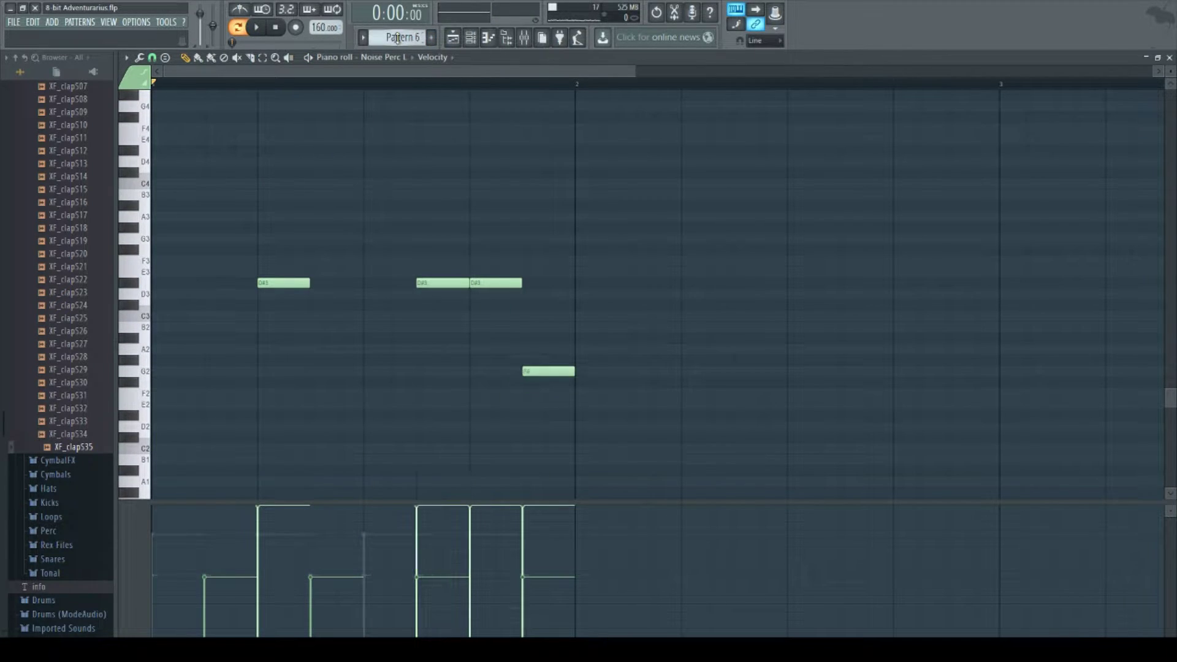
key("space")
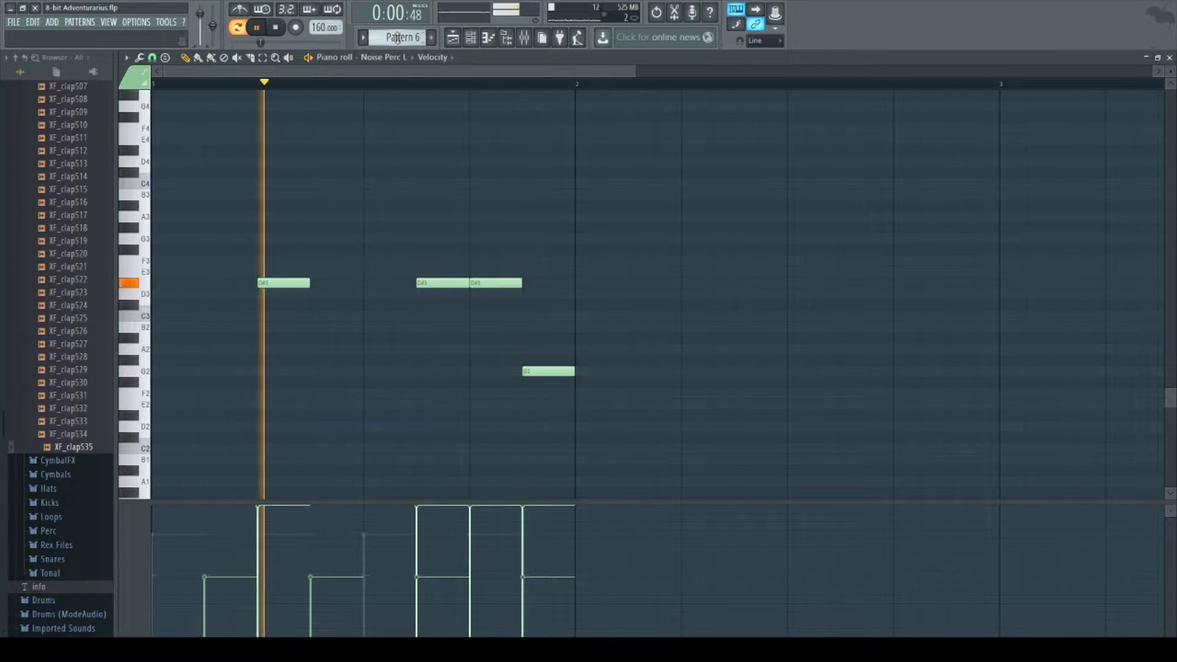
key("space")
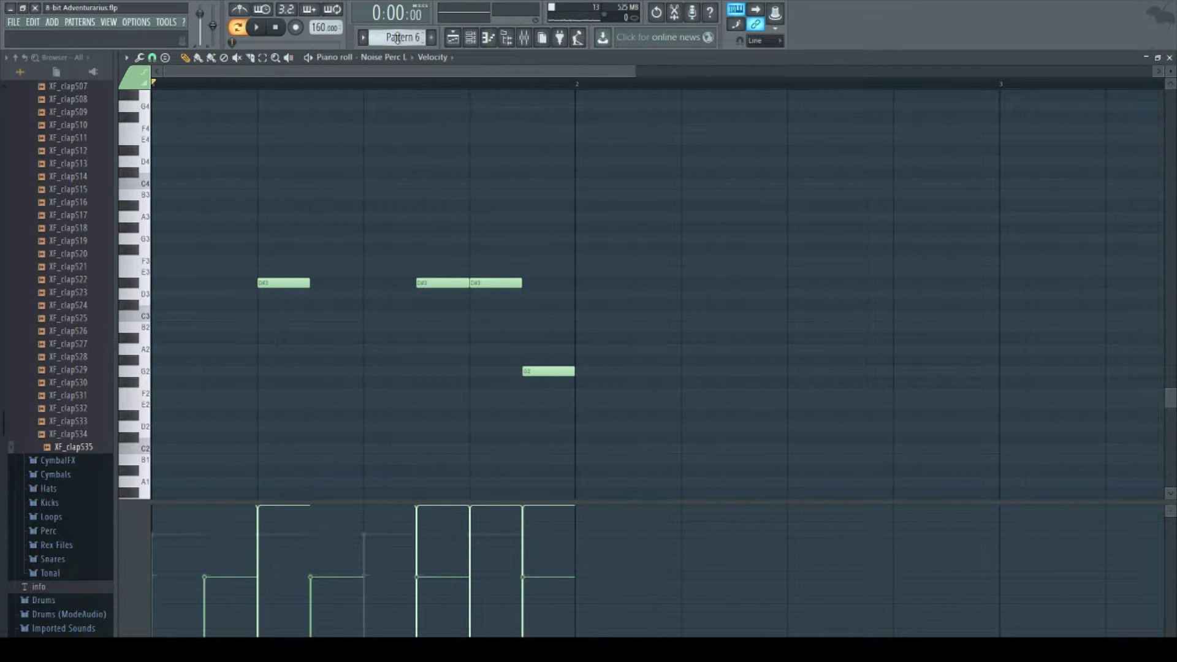
scroll(397, 38, "up", 1)
key("space")
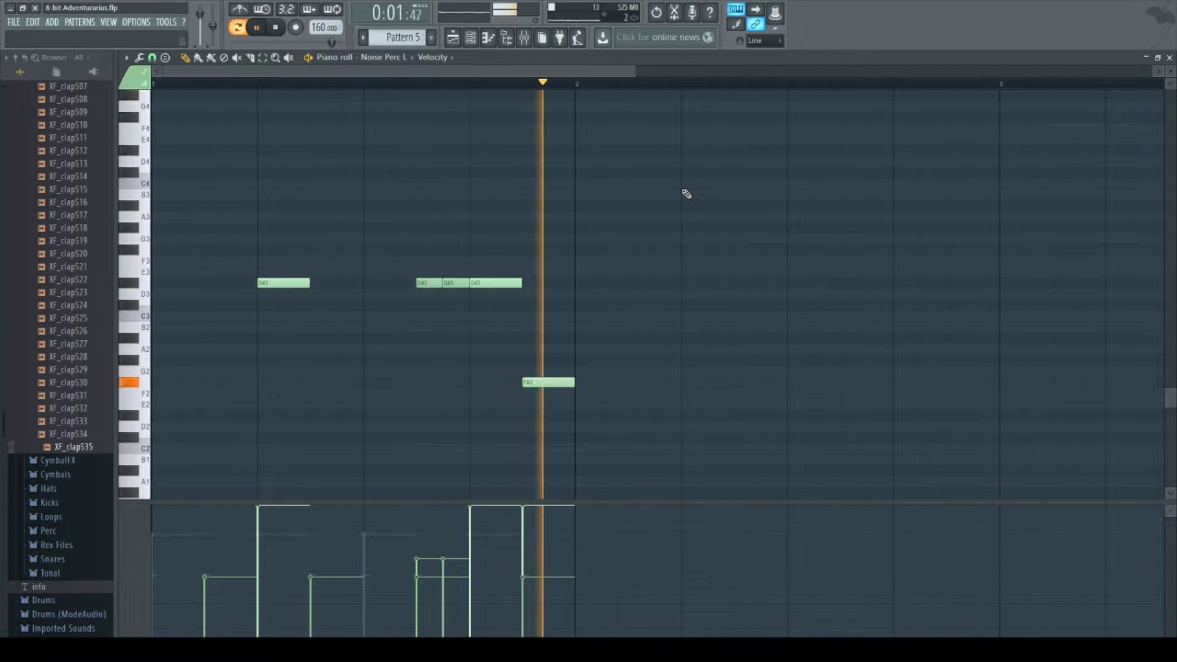
key("space")
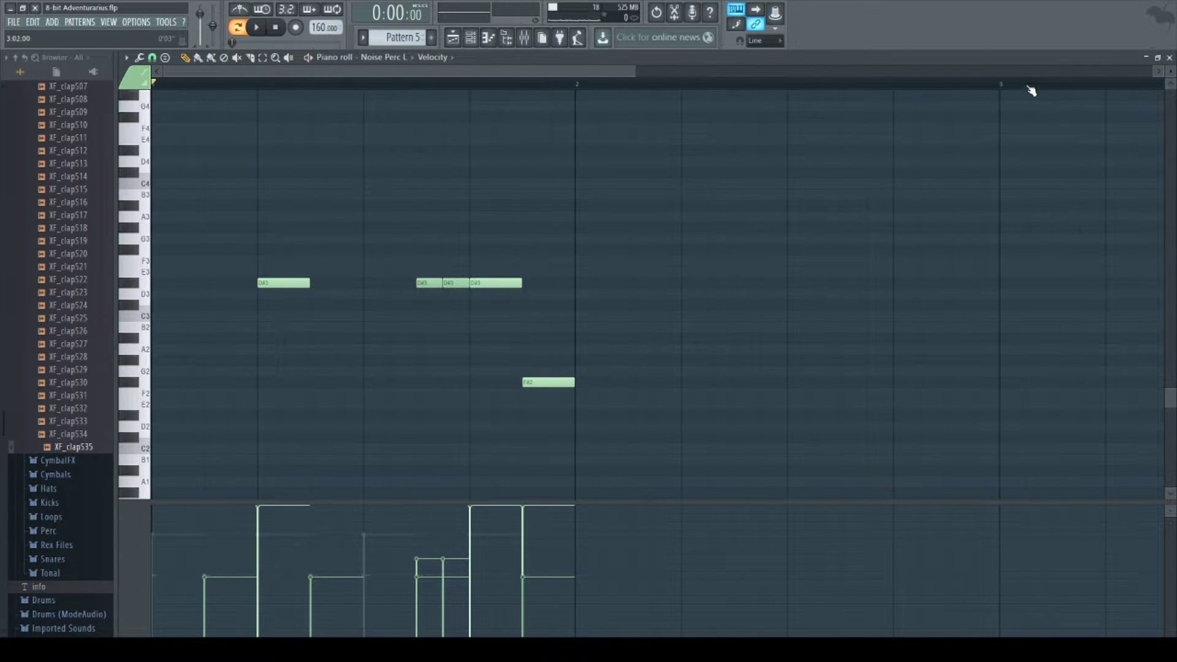
left_click(1169, 57)
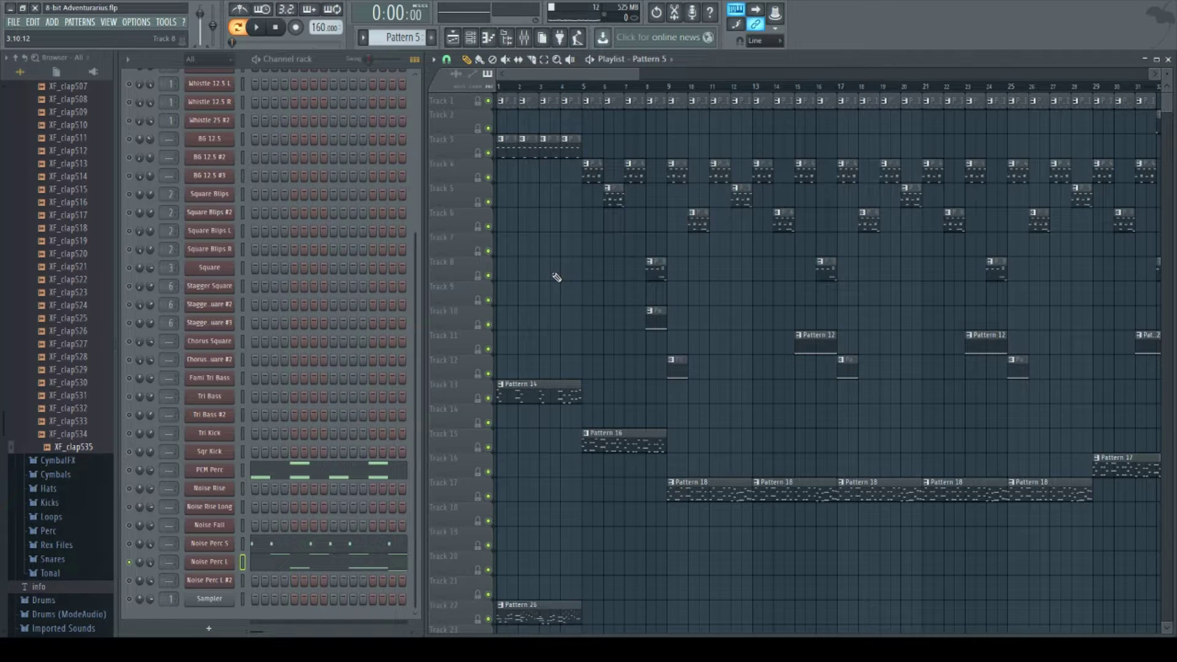
Step: Select Pattern 7 from its clip at bar 33 on playlist track 7 and open its Noise Perc L #2 notes
scroll(522, 306, "down", 2)
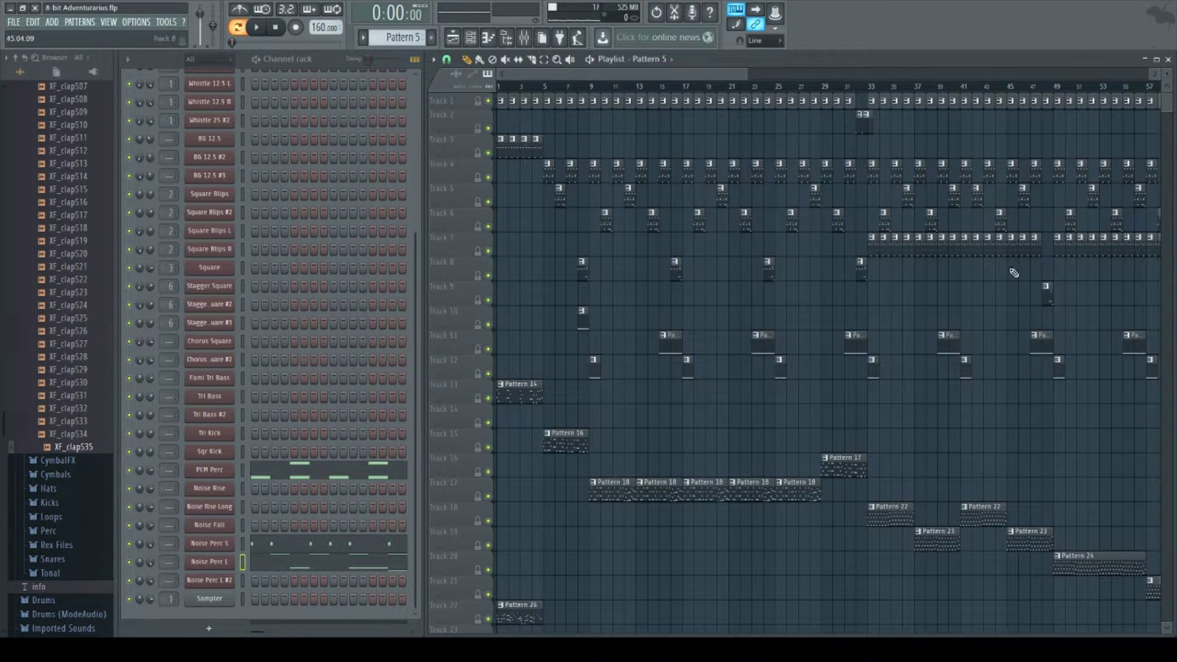
left_click(874, 241)
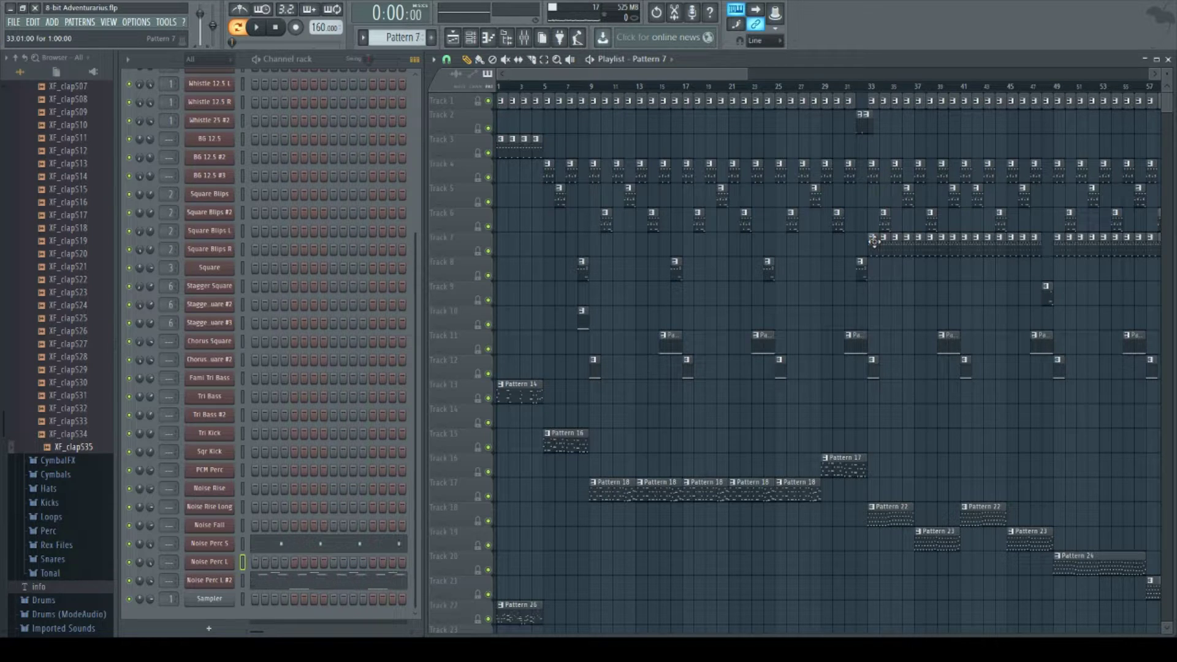
left_click(369, 297)
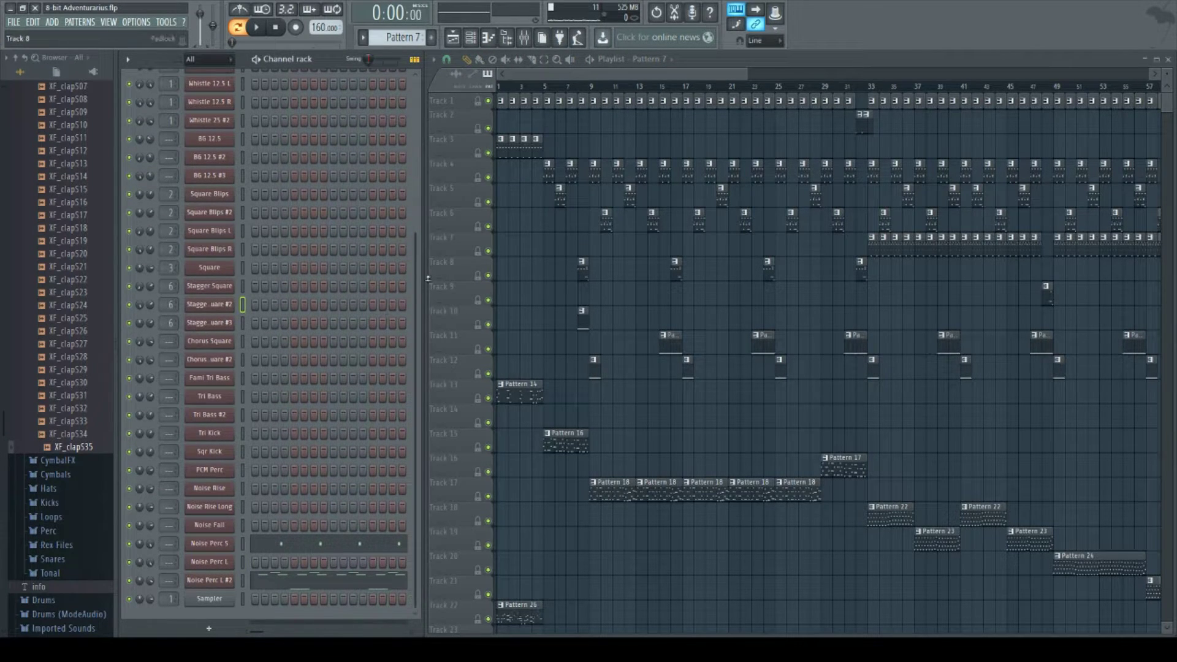
left_click(305, 583)
Step: Examine the C3, A7 and G8 notes of Noise Perc L #2, highlight the A7 row, and close the piano roll
scroll(255, 400, "down", 3)
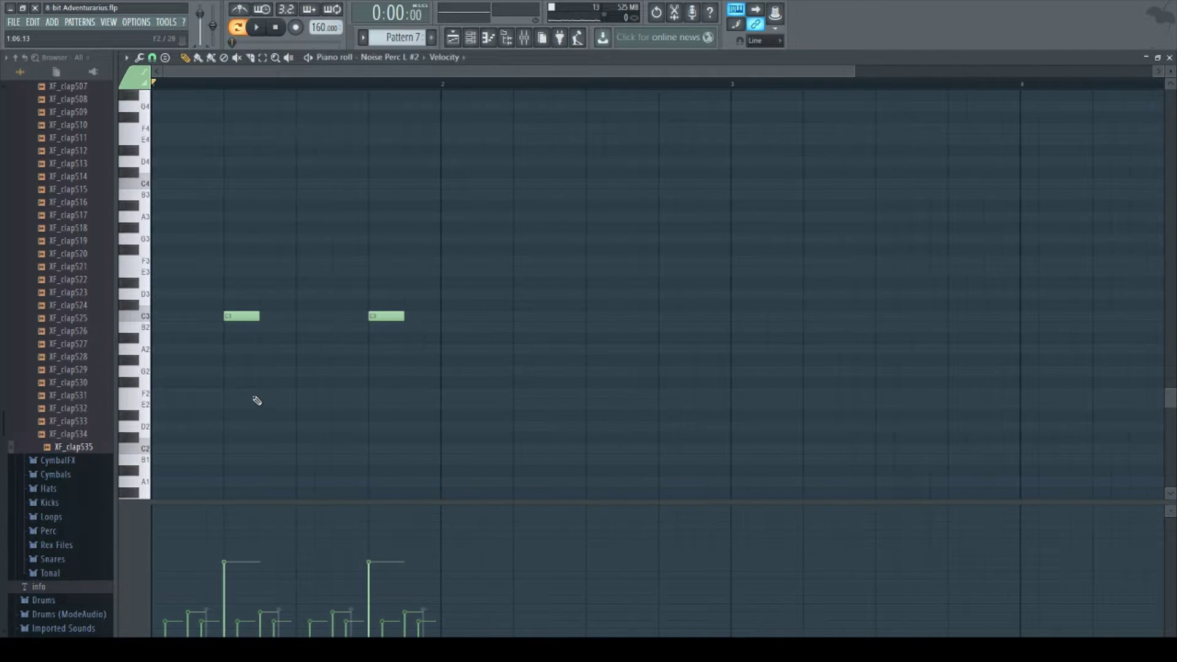
scroll(200, 382, "down", 5)
scroll(202, 383, "up", 6)
scroll(201, 383, "up", 15)
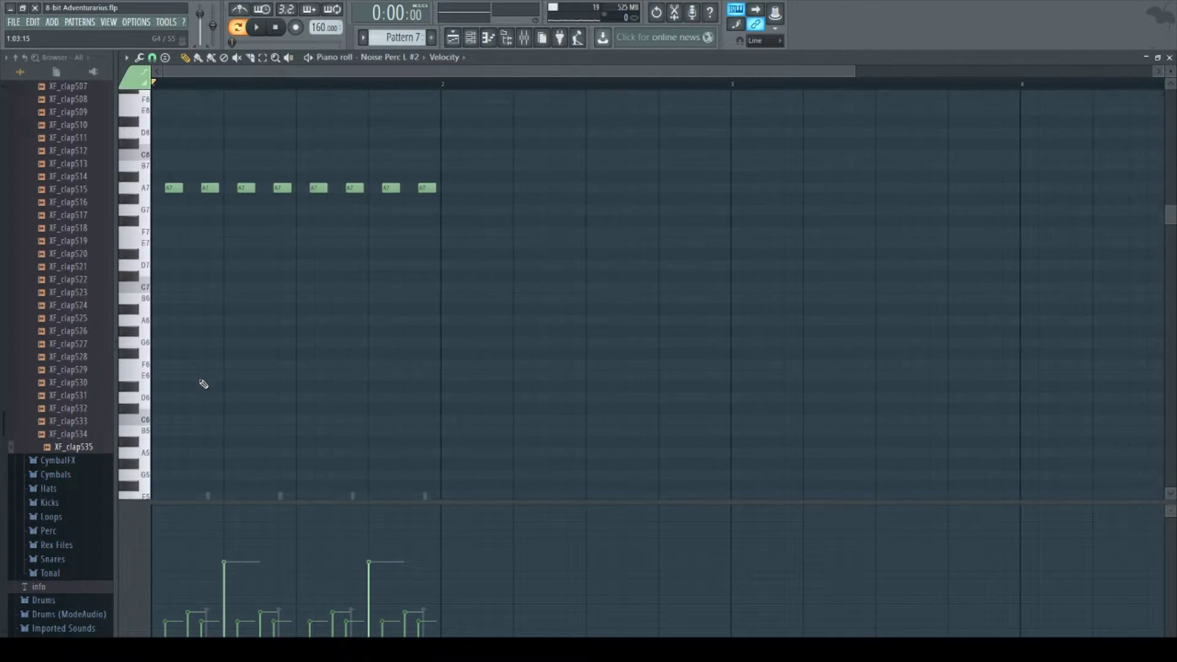
scroll(201, 382, "down", 3)
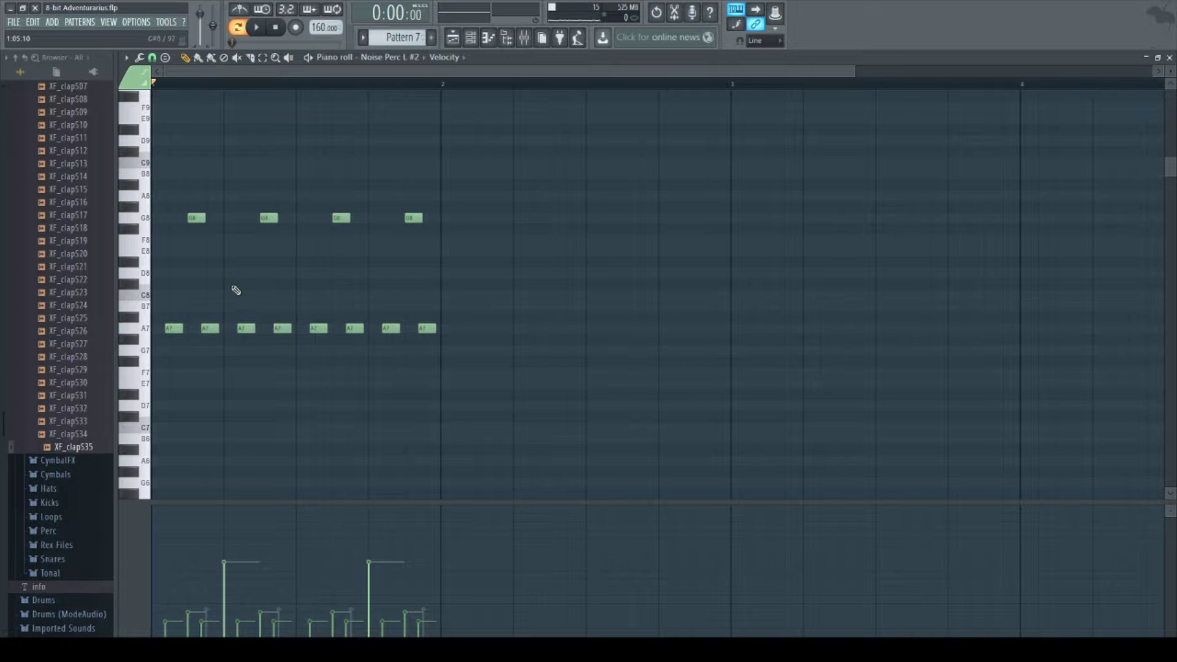
scroll(158, 258, "up", 3)
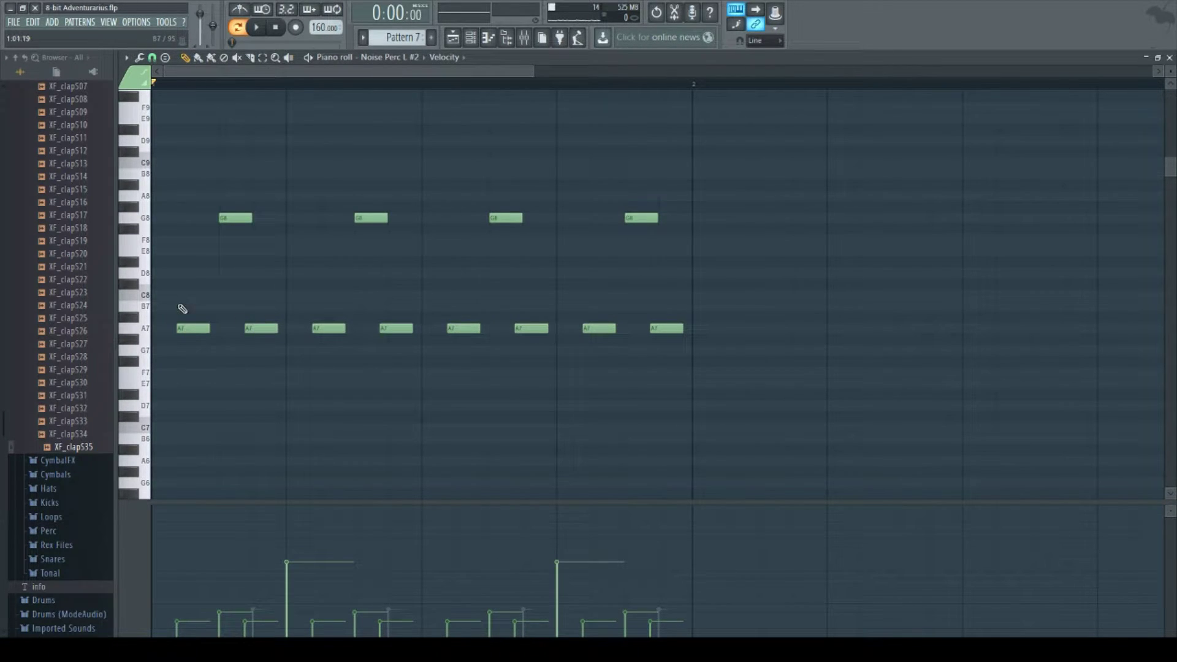
left_click_drag(179, 301, 915, 403)
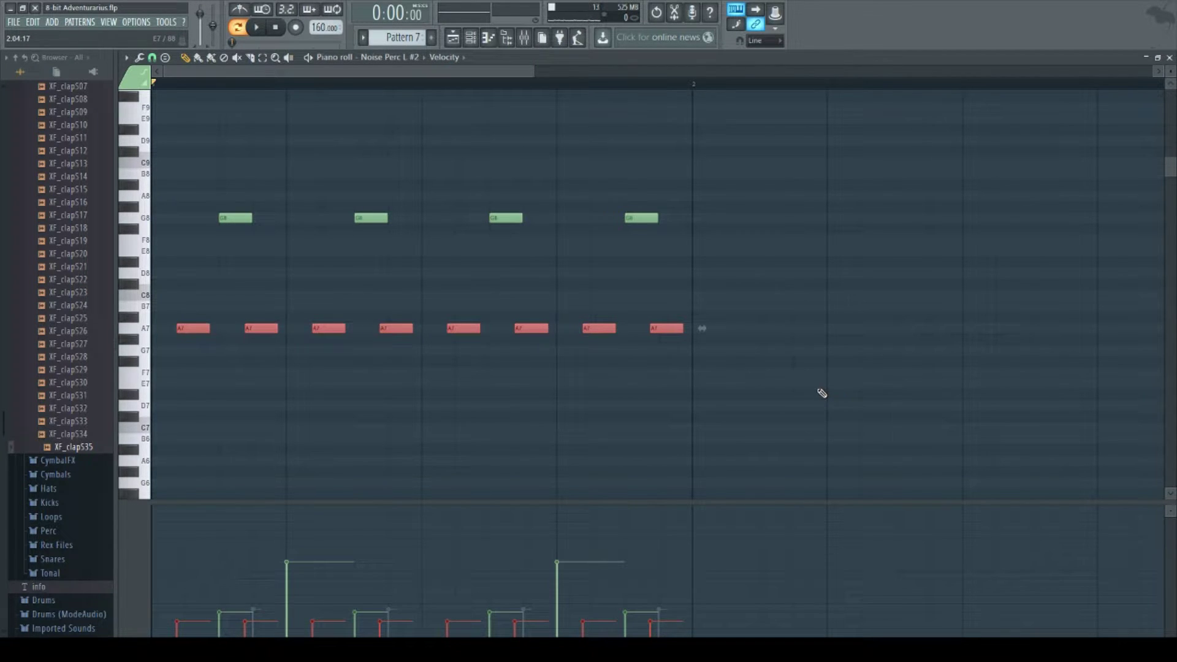
left_click(745, 275)
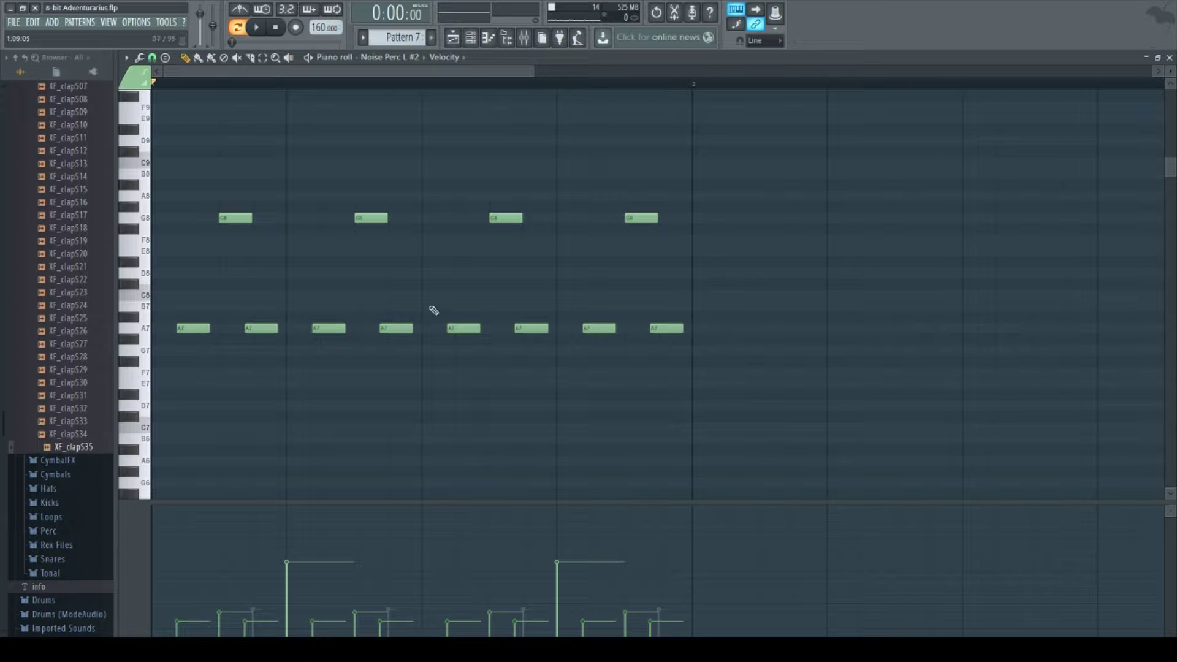
left_click(1170, 57)
Step: Select Pattern 7 again from its bar 33 clip and play it on its own
left_click(898, 177)
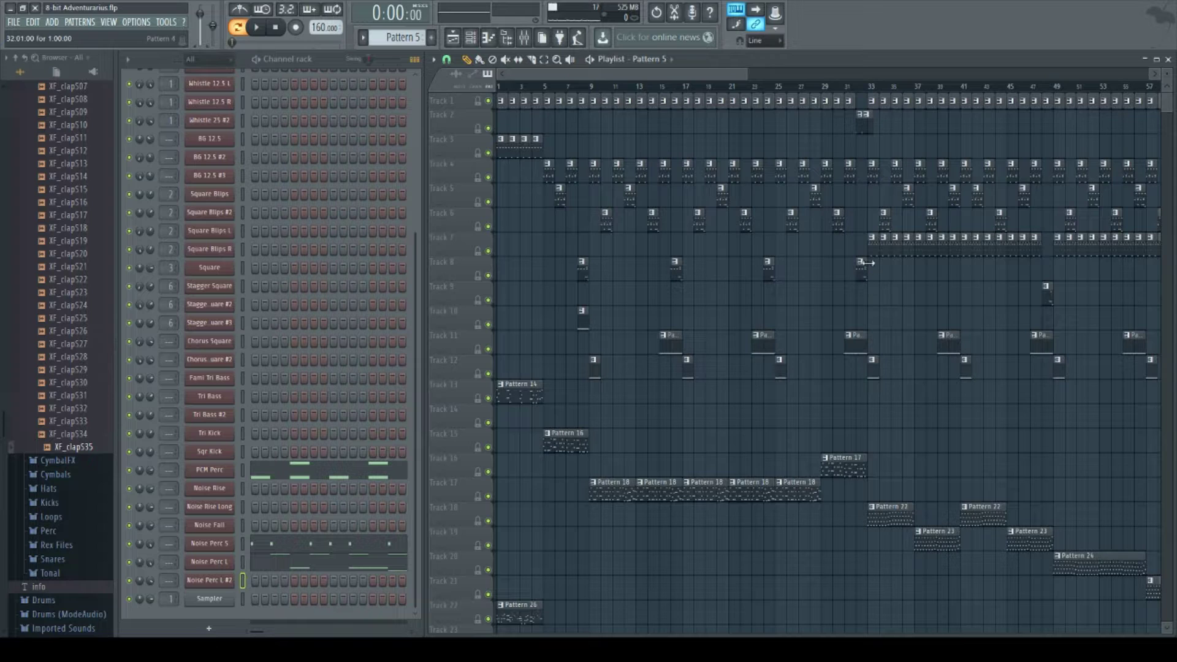
left_click(872, 244)
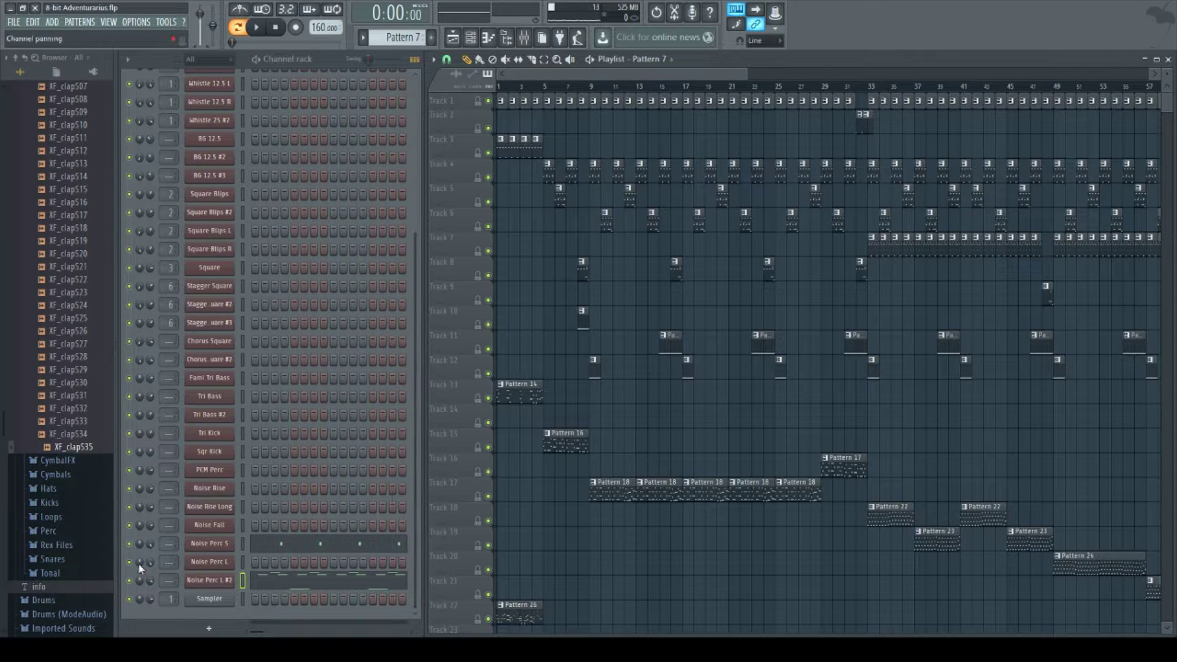
key("space")
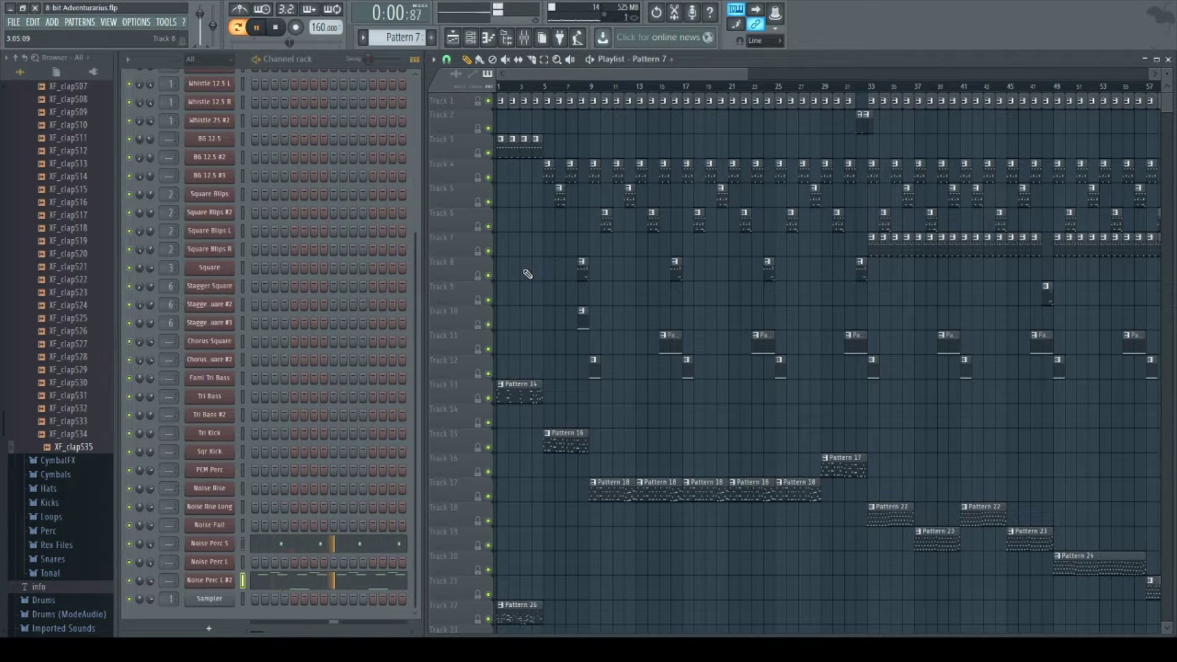
key("space")
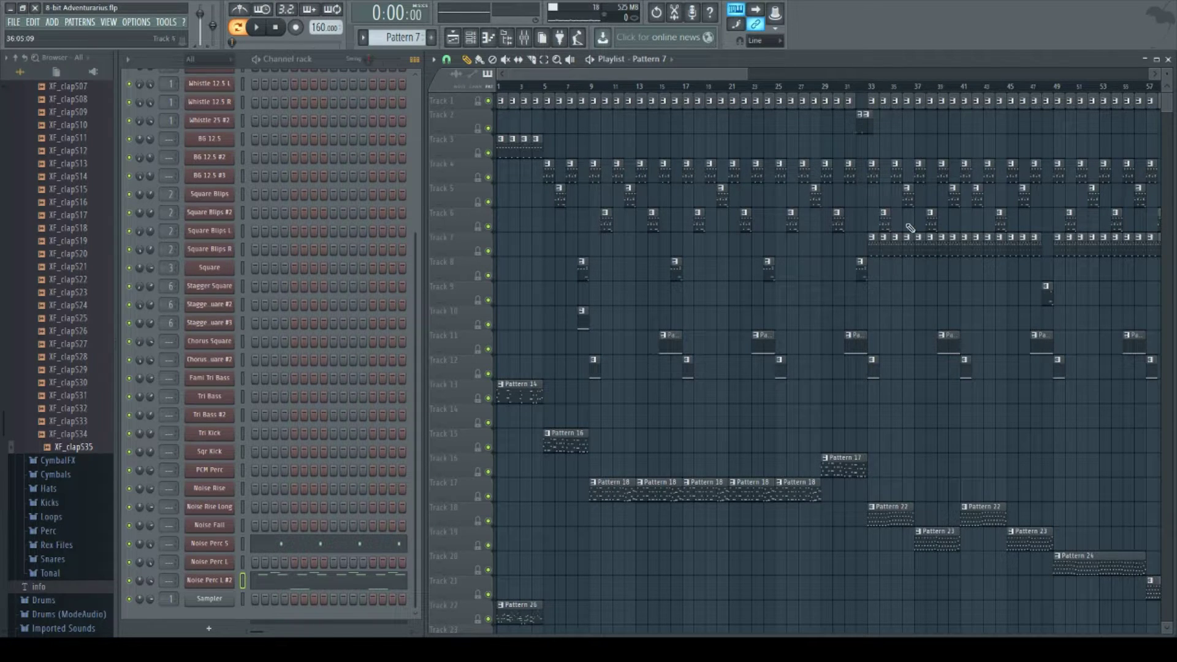
Step: Isolate playlist tracks 4 to 8 and unmute tracks 11 and 12
right_click(488, 275)
right_click(488, 250)
left_click_drag(489, 275, 493, 182)
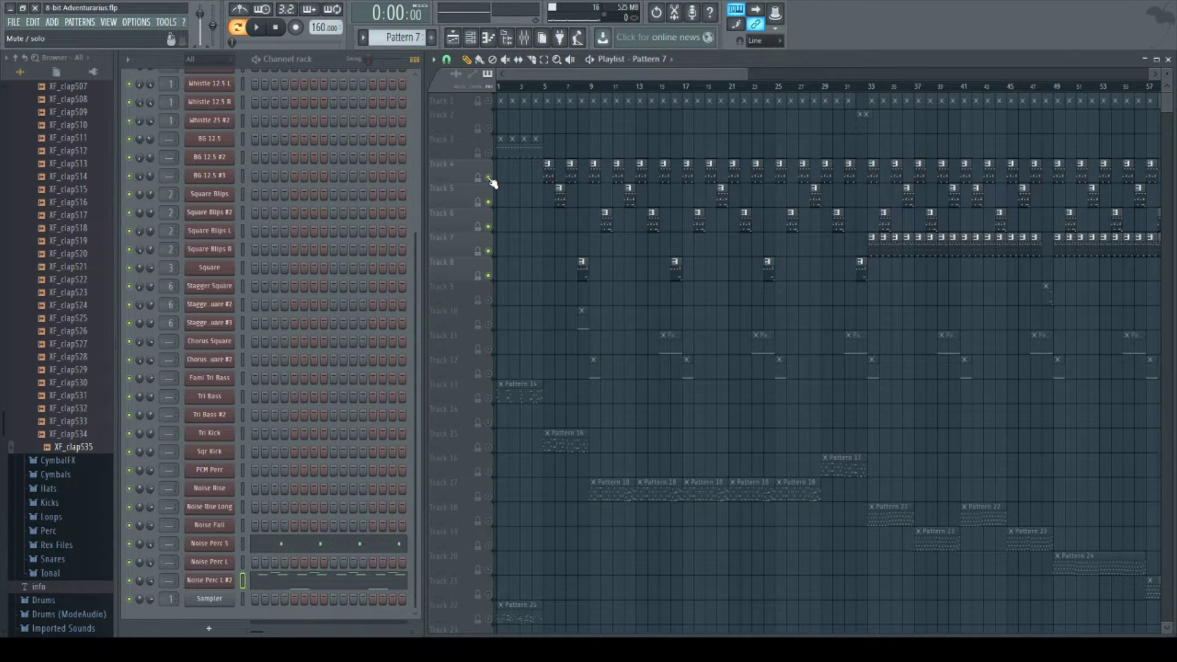
left_click_drag(494, 373, 494, 347)
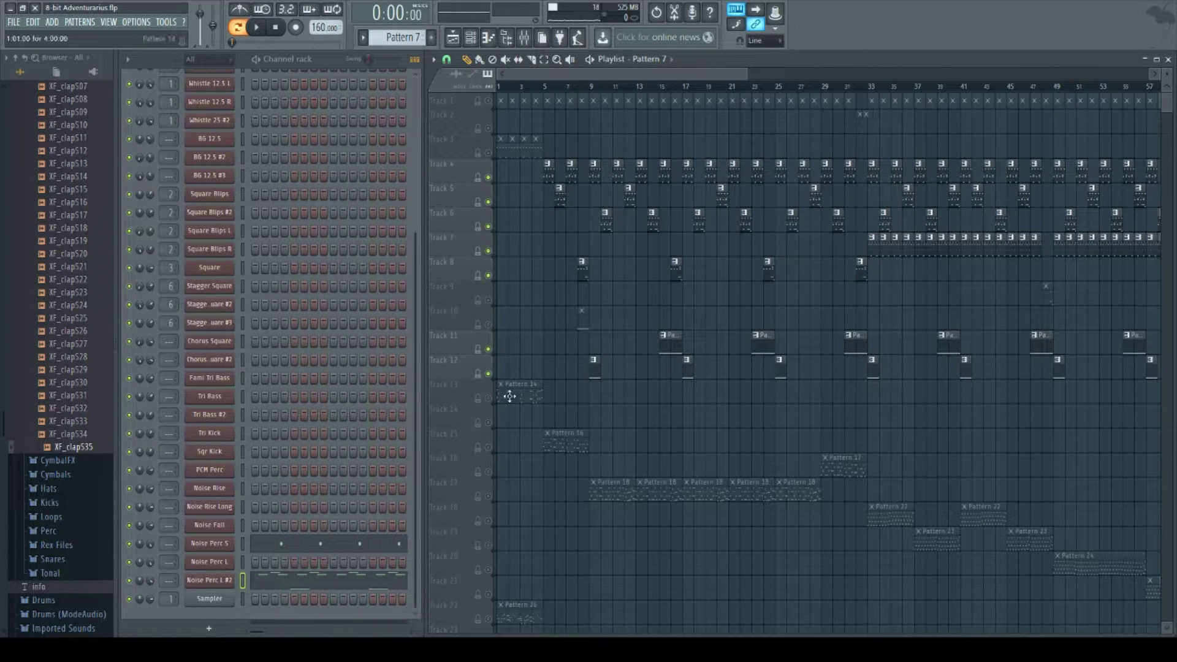
Step: Unmute playlist tracks 16 to 19 as well and place the song position at bar 25
scroll(702, 411, "down", 4)
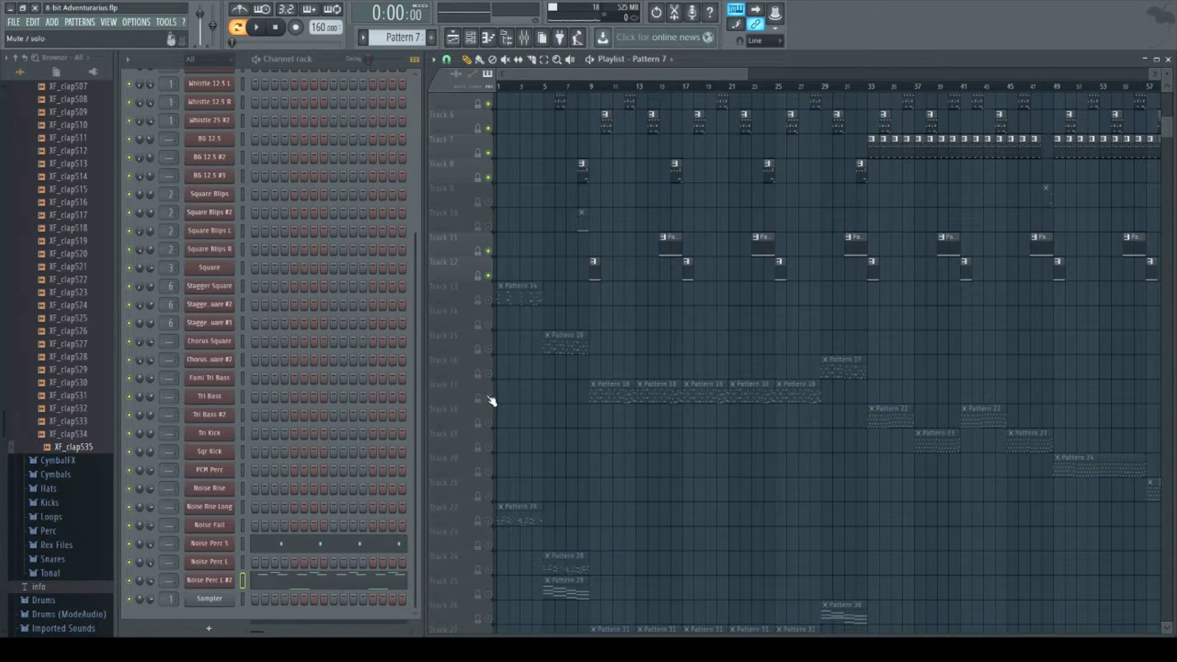
left_click_drag(492, 402, 491, 380)
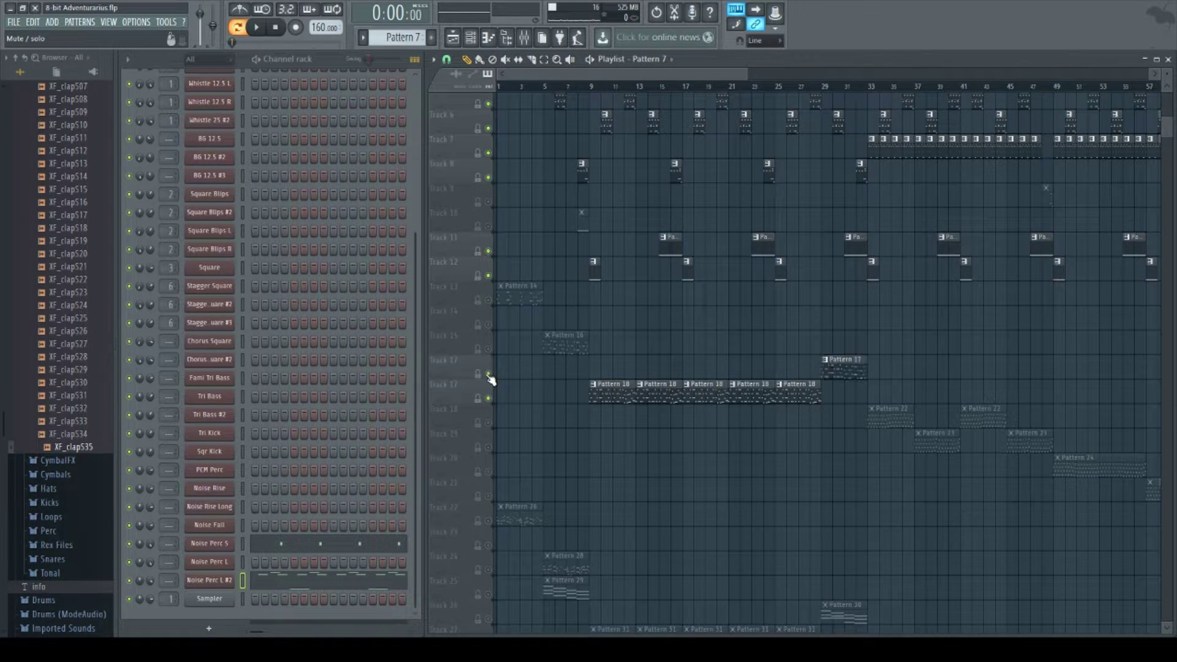
left_click(488, 424)
left_click(488, 447)
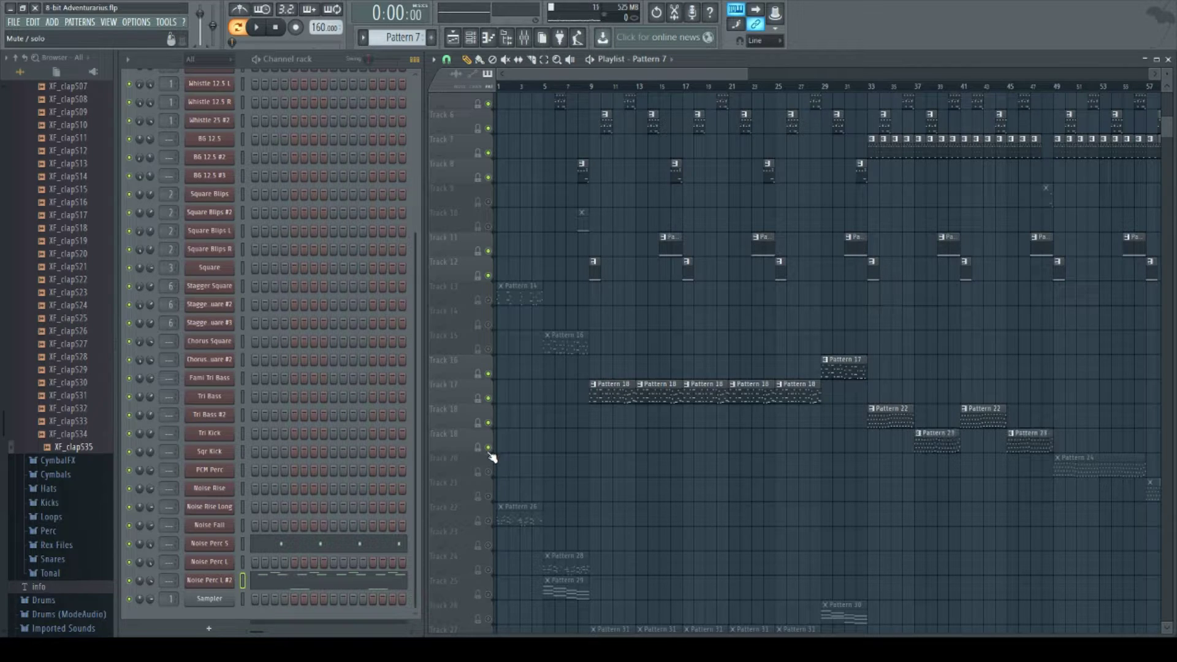
scroll(961, 351, "up", 4)
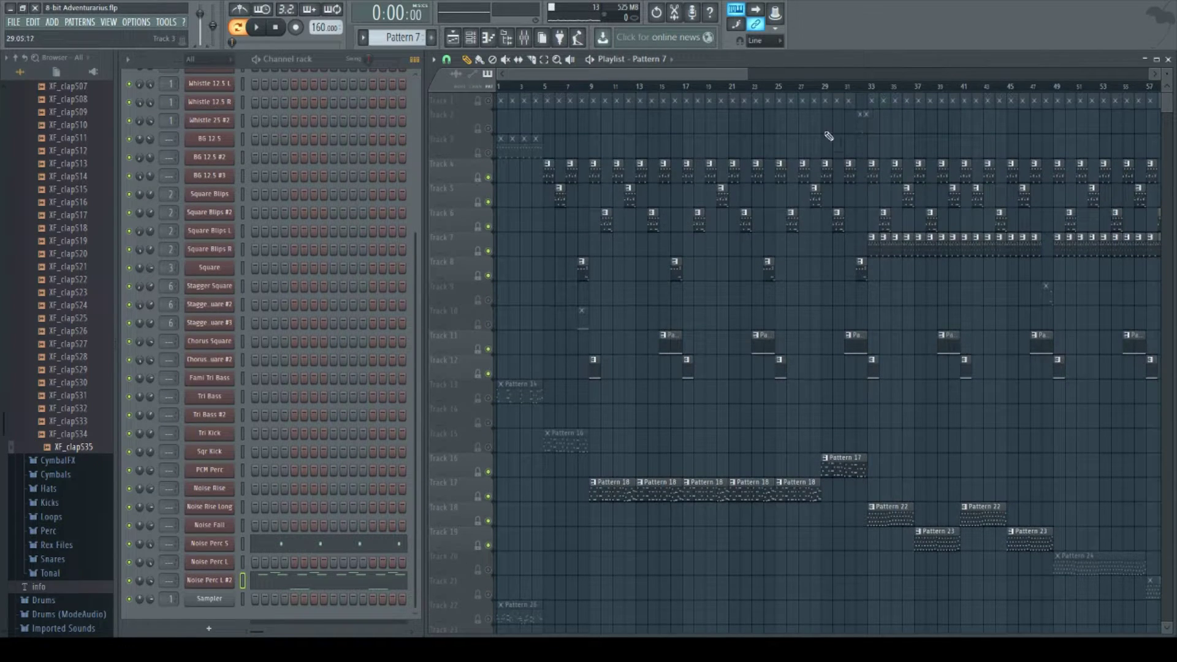
left_click(790, 89)
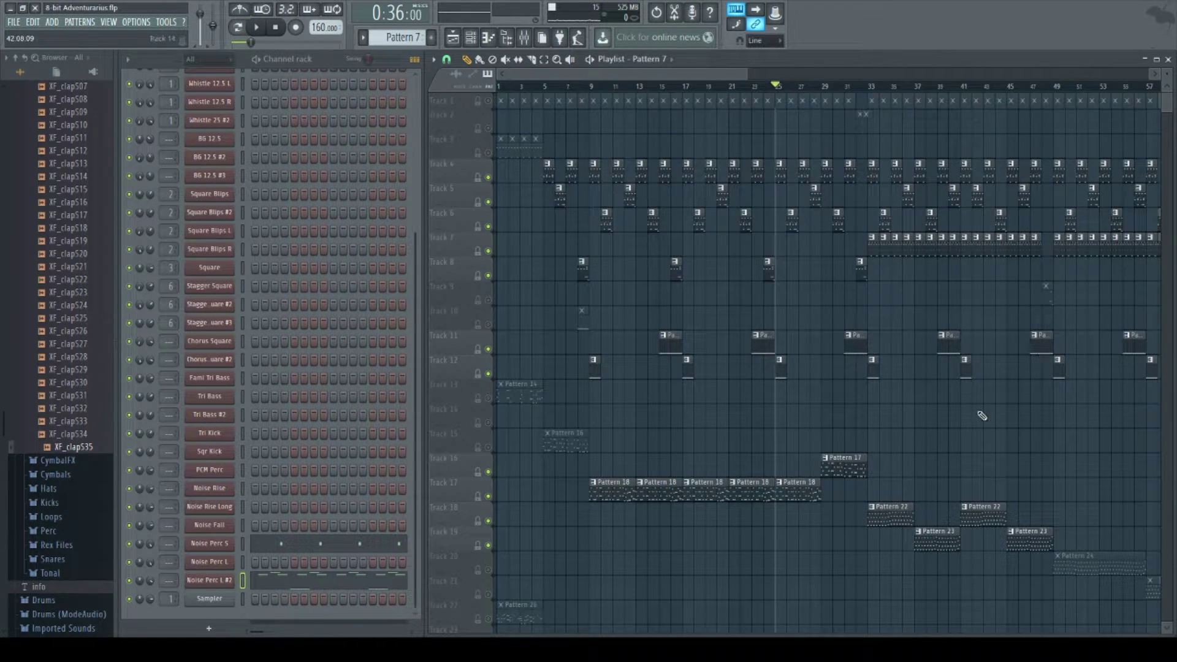
Step: Play the song from bar 25 and unmute playlist tracks 1 and 2 during playback
key("space")
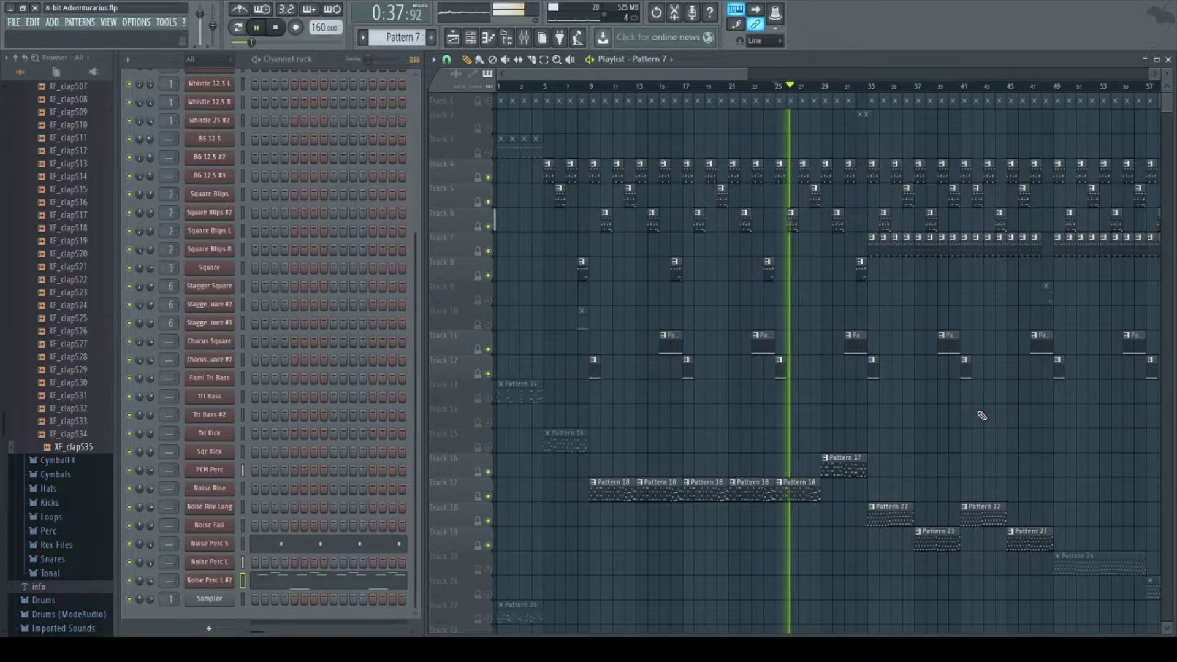
left_click(488, 101)
left_click(488, 128)
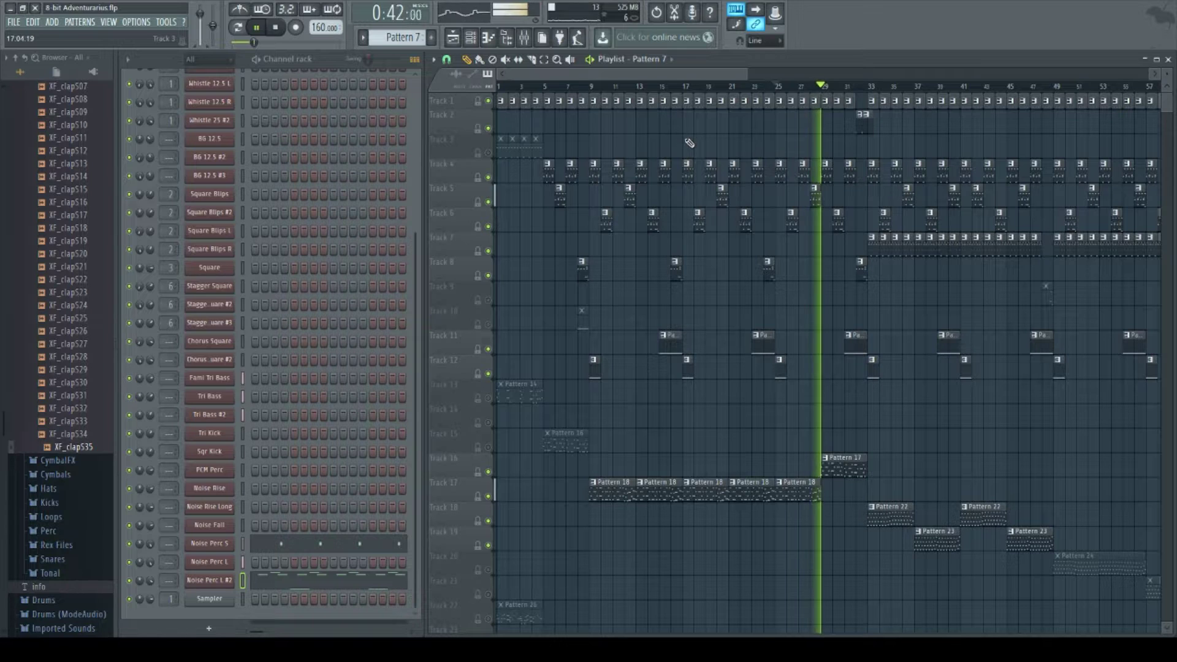
left_click_drag(645, 73, 729, 73)
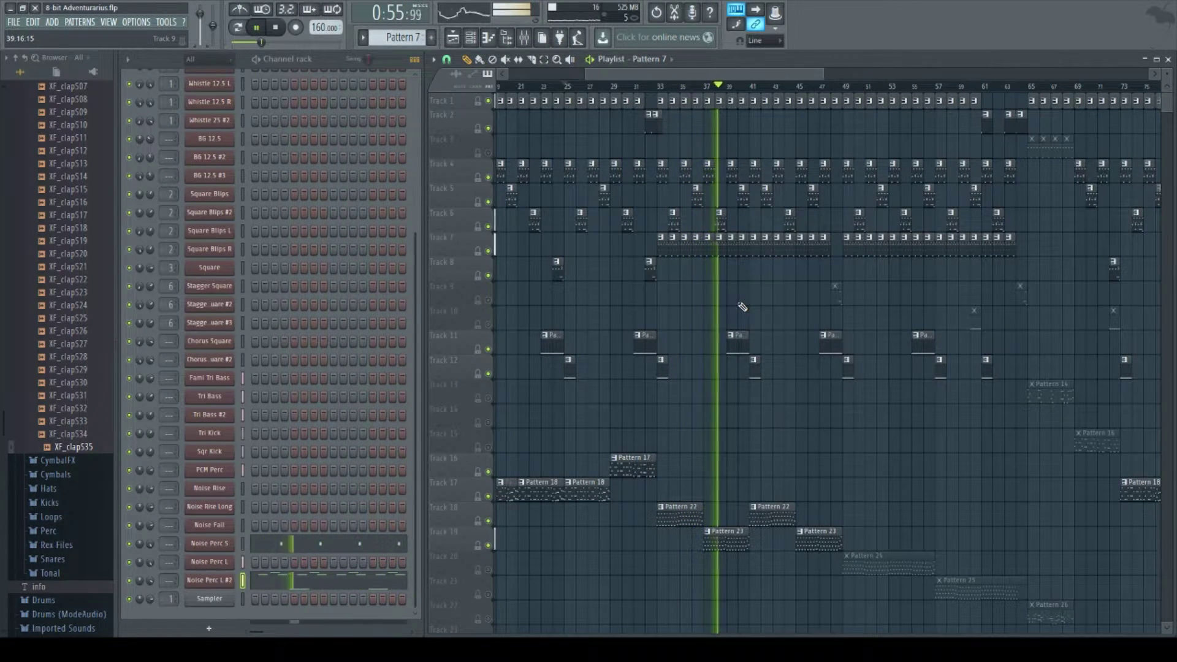
key("space")
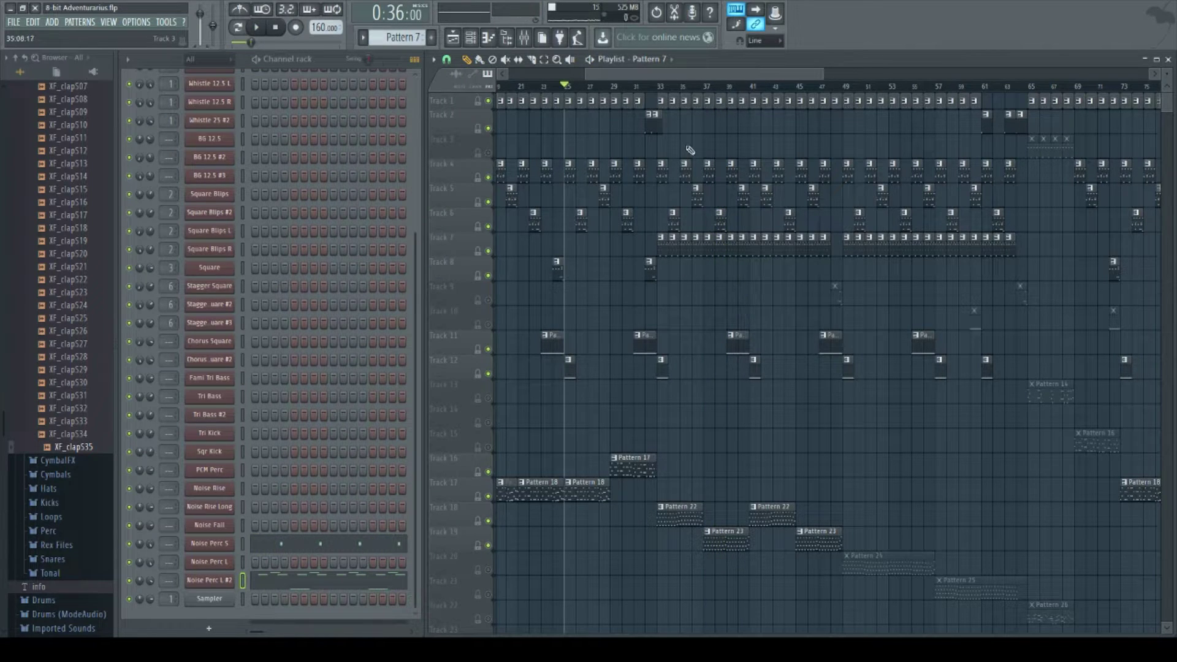
left_click(652, 92)
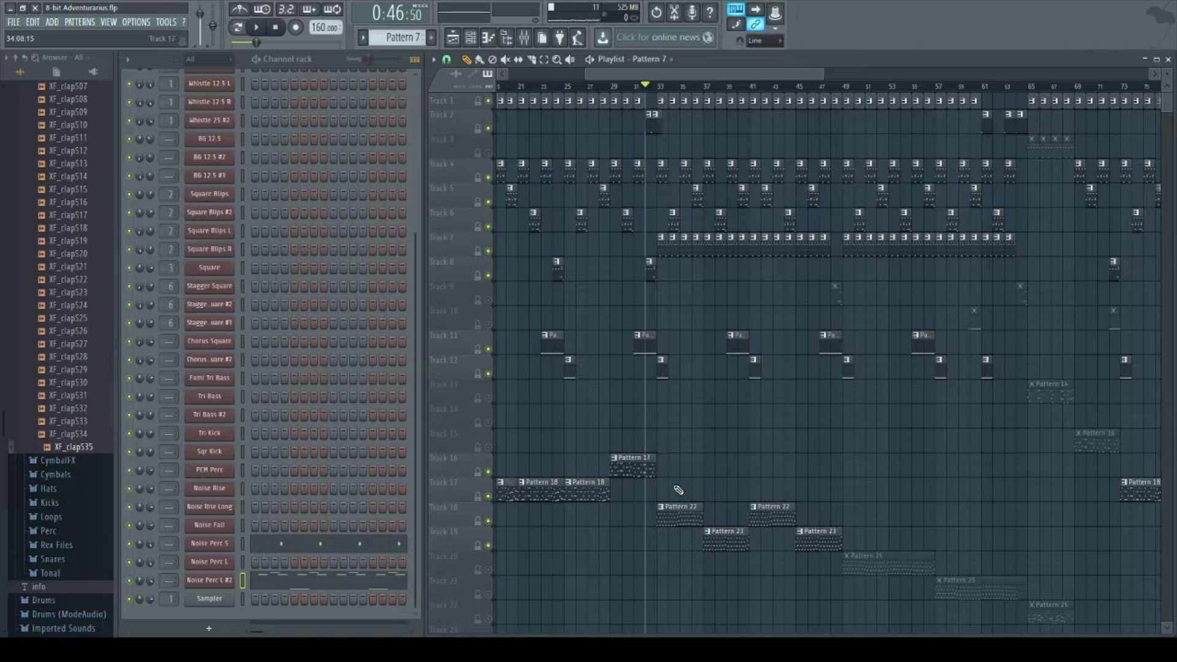
right_click(488, 520)
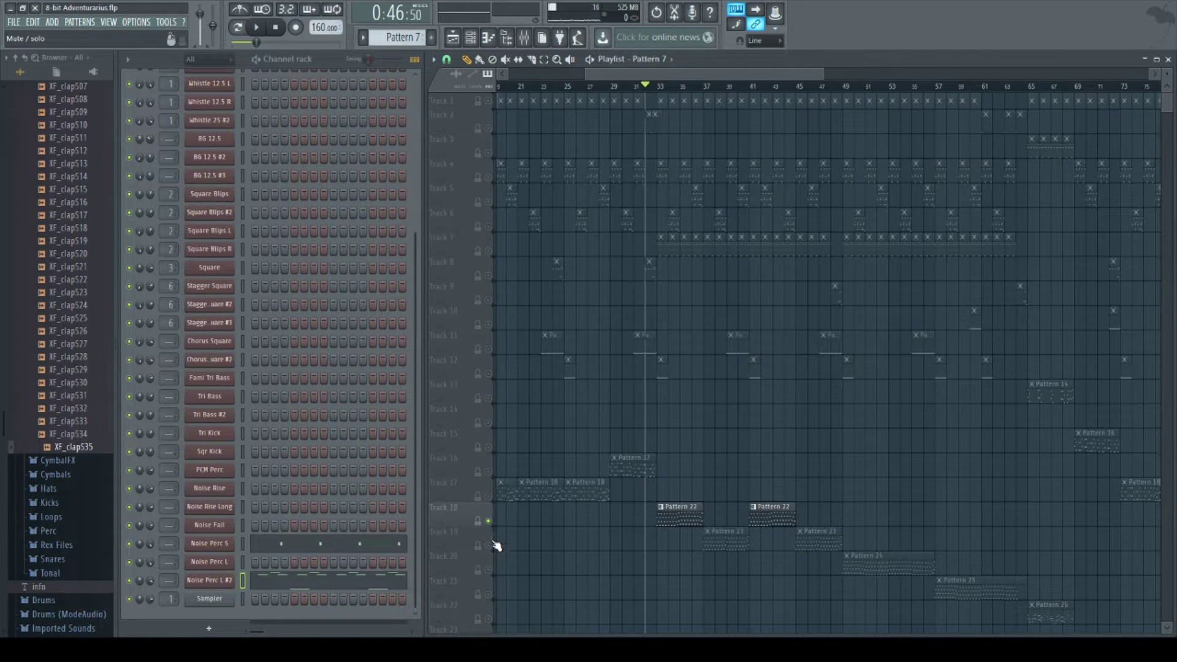
right_click(488, 522)
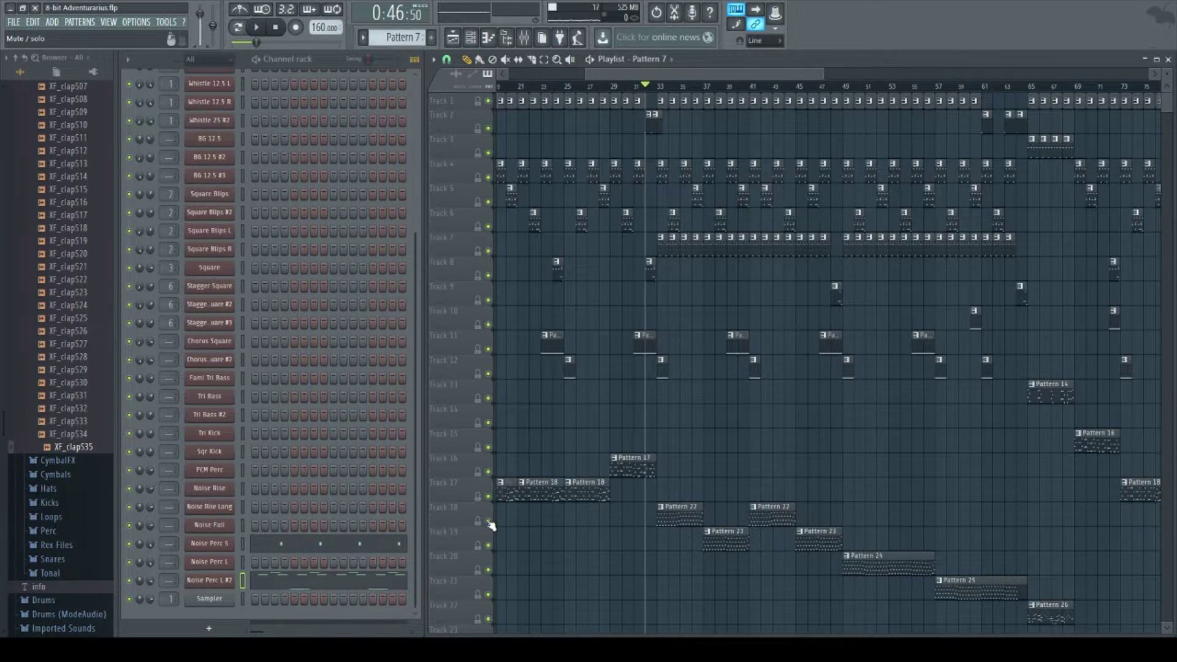
Step: Isolate playlist track 7 and unmute tracks 1, 4, 5, 6 and 8 alongside it
right_click(488, 251)
left_click(488, 226)
left_click(488, 202)
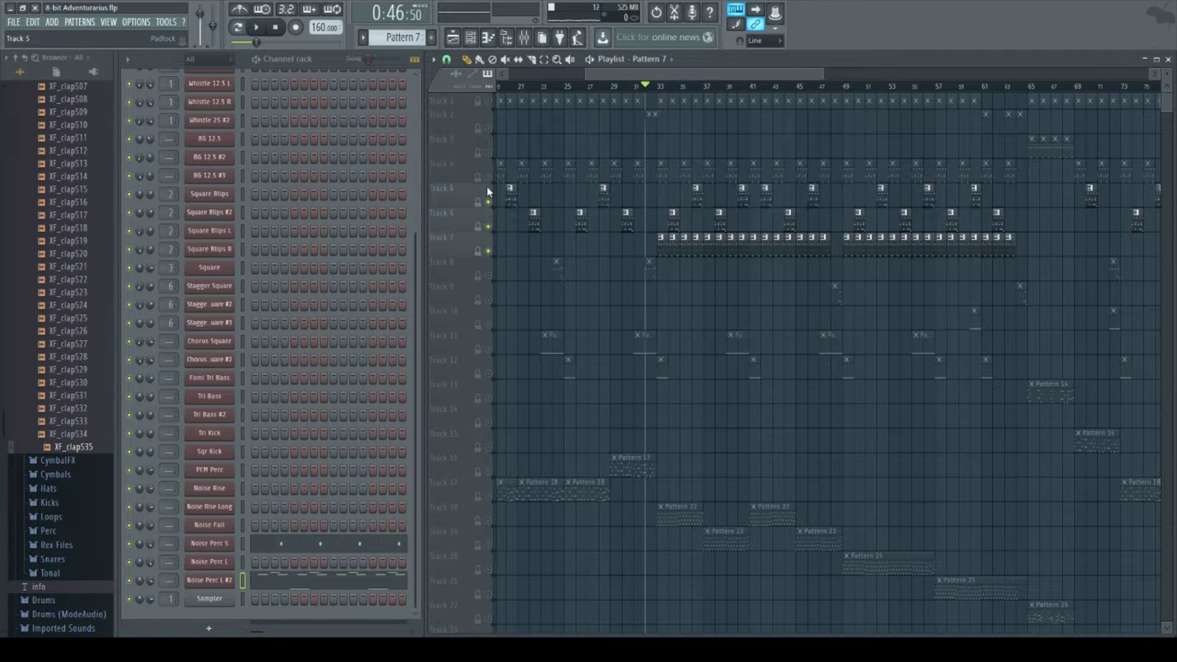
left_click(488, 177)
left_click(488, 275)
left_click(488, 101)
Step: Play the isolated percussion tracks from bar 31 and unmute playlist track 2 during playback
left_click_drag(620, 90, 642, 92)
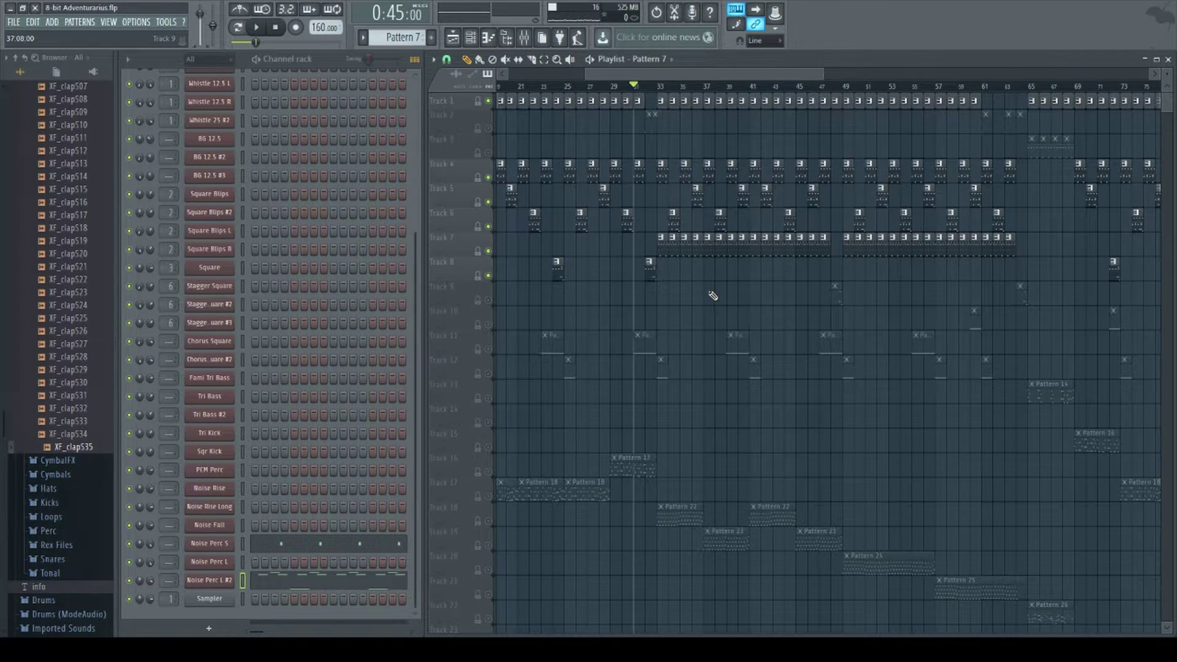
key("space")
left_click(488, 128)
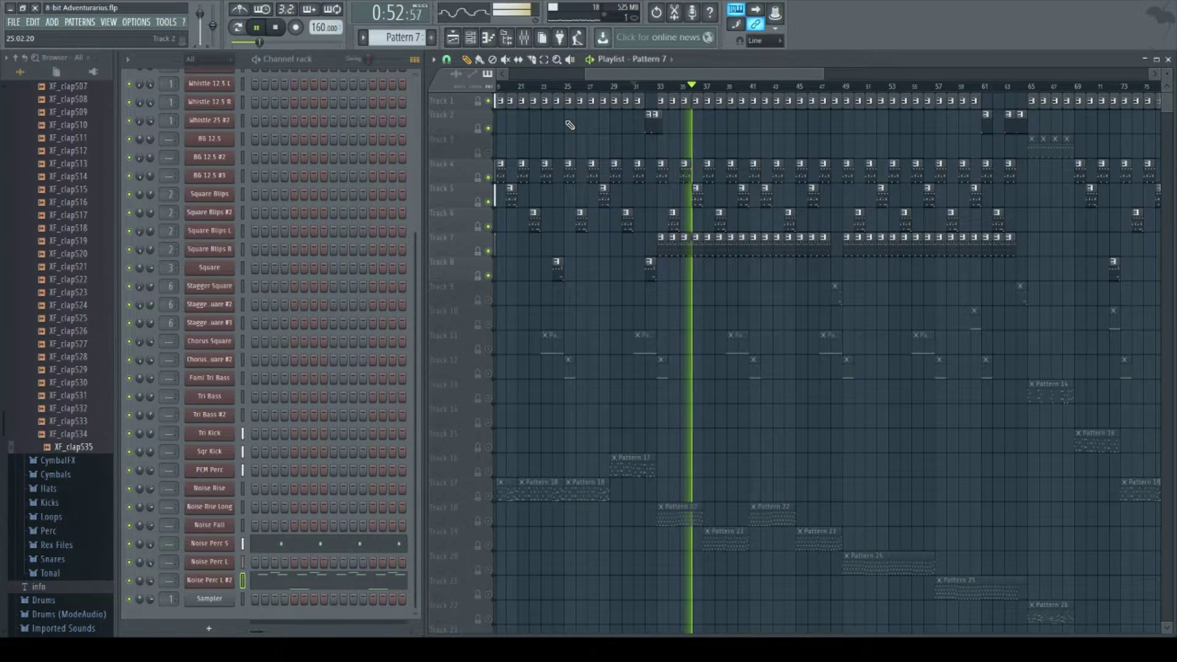
key("space")
Step: Play the isolated percussion from bar 29, and play it again from bar 33 where the Pattern 7 clips begin
left_click(611, 86)
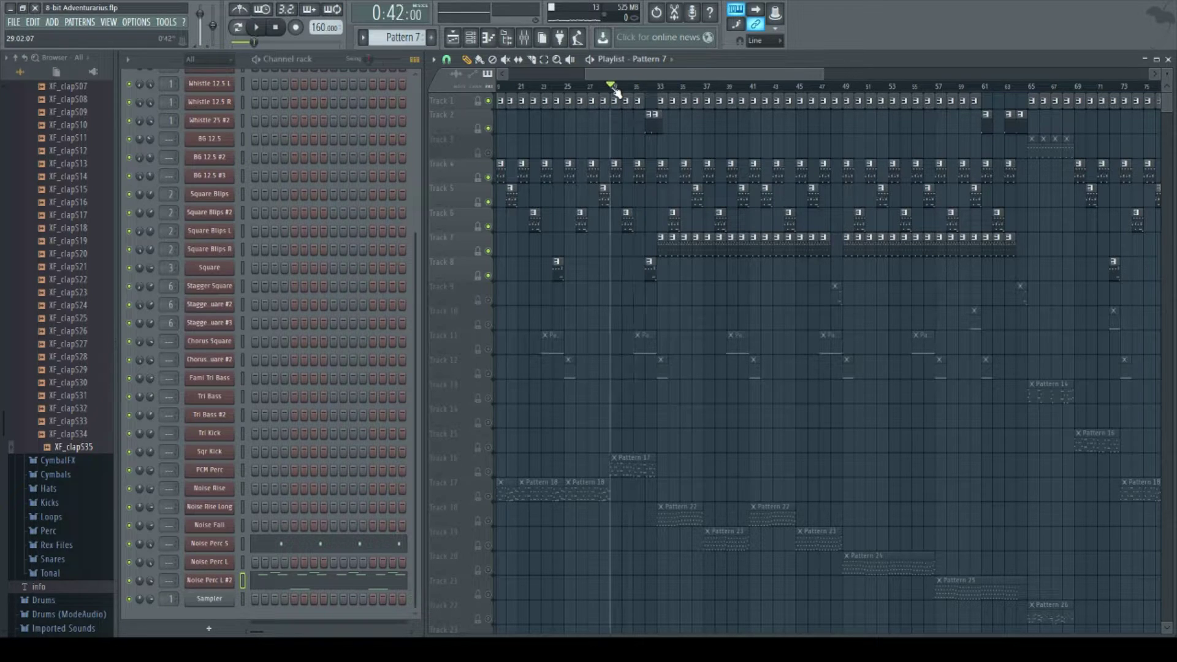
key("space")
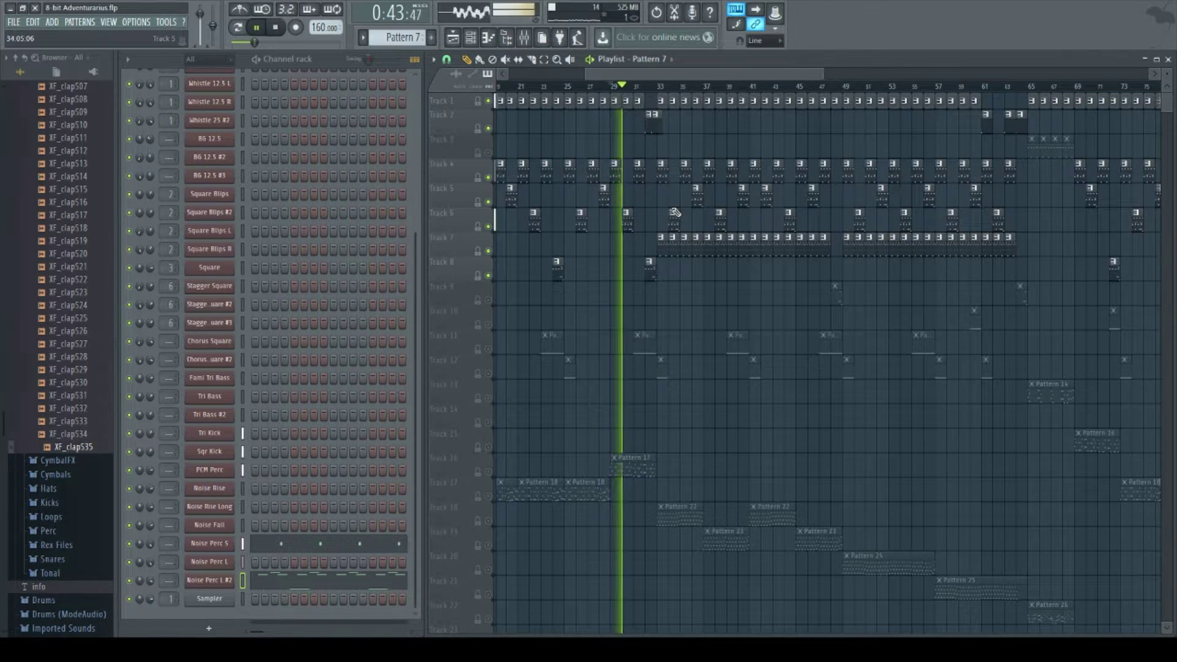
key("space")
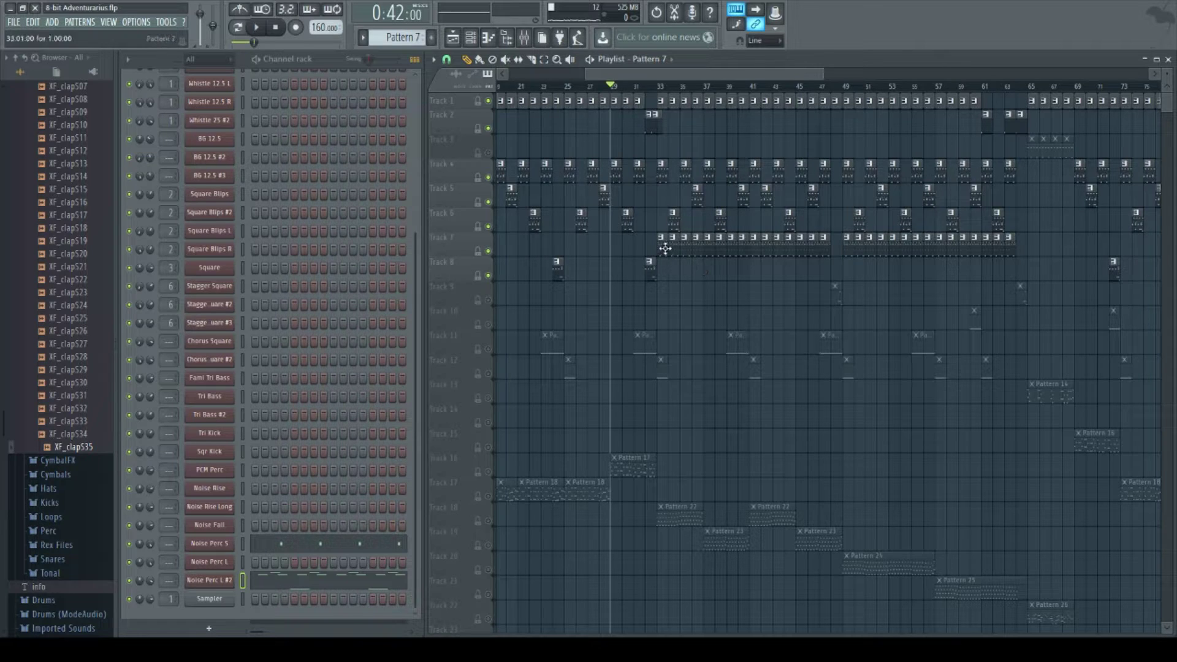
left_click(662, 86)
key("space")
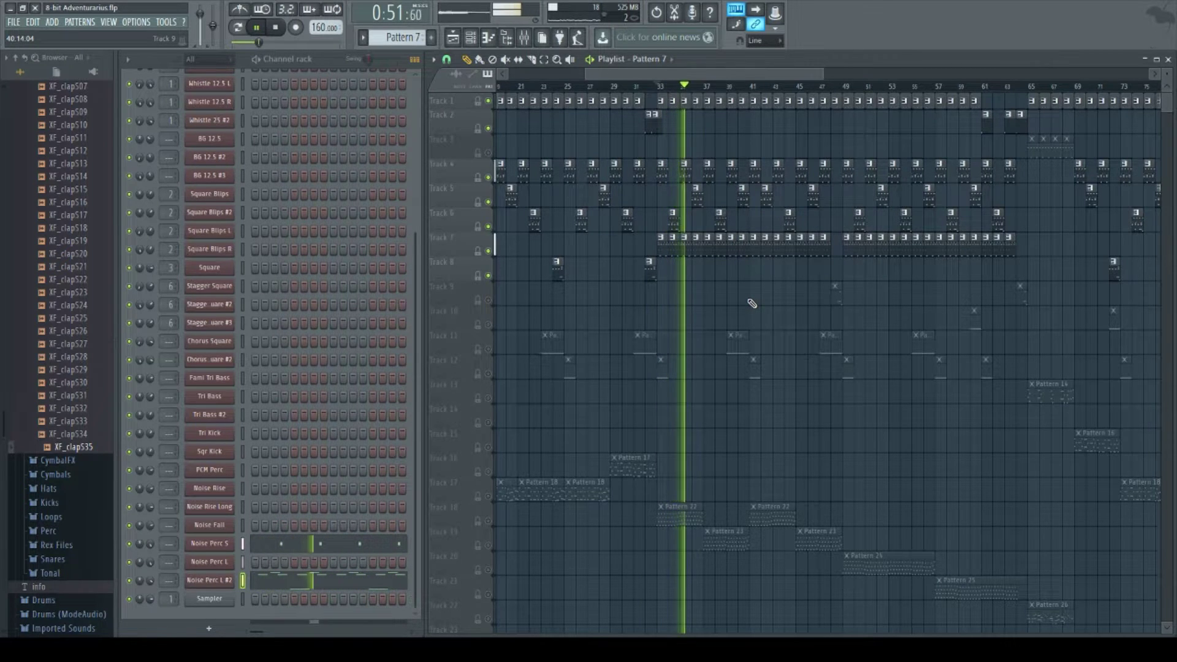
key("space")
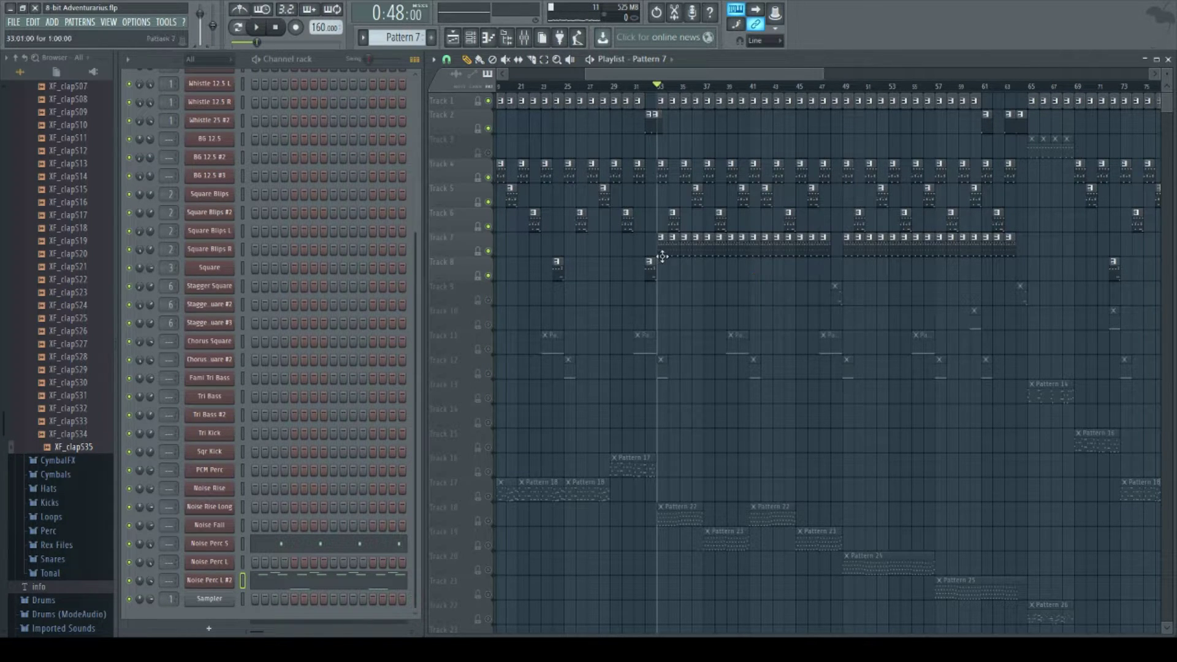
Step: Unmute all playlist tracks and play the full arrangement from bar 29
scroll(699, 362, "down", 3)
scroll(690, 351, "down", 6)
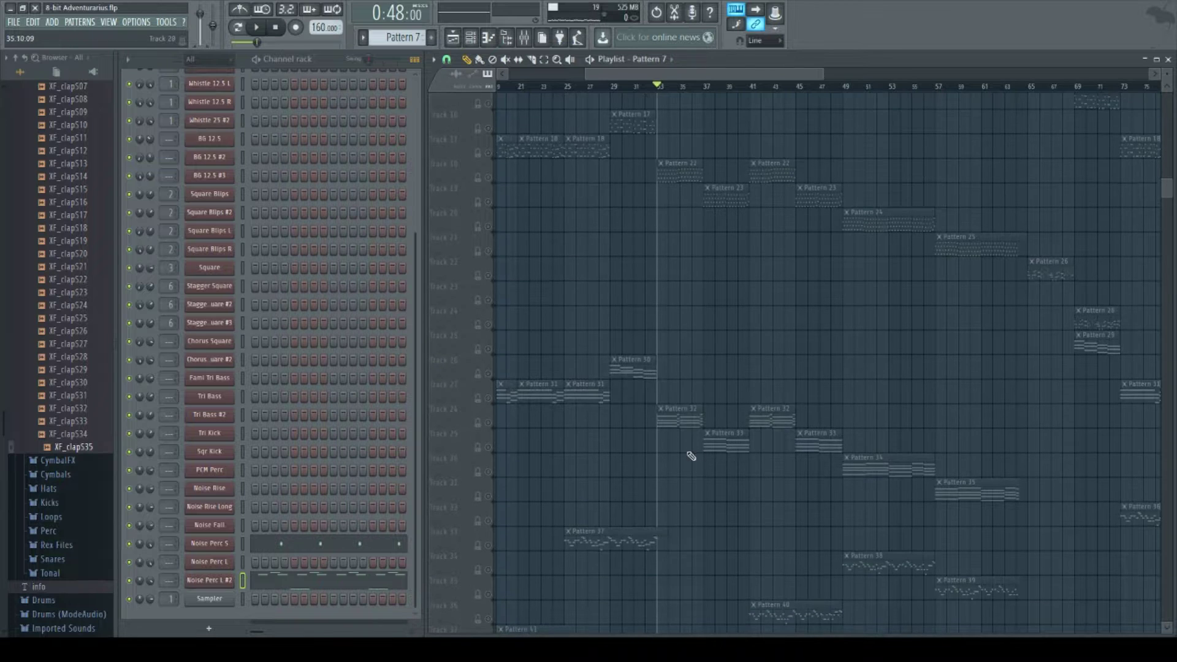
scroll(696, 396, "up", 10)
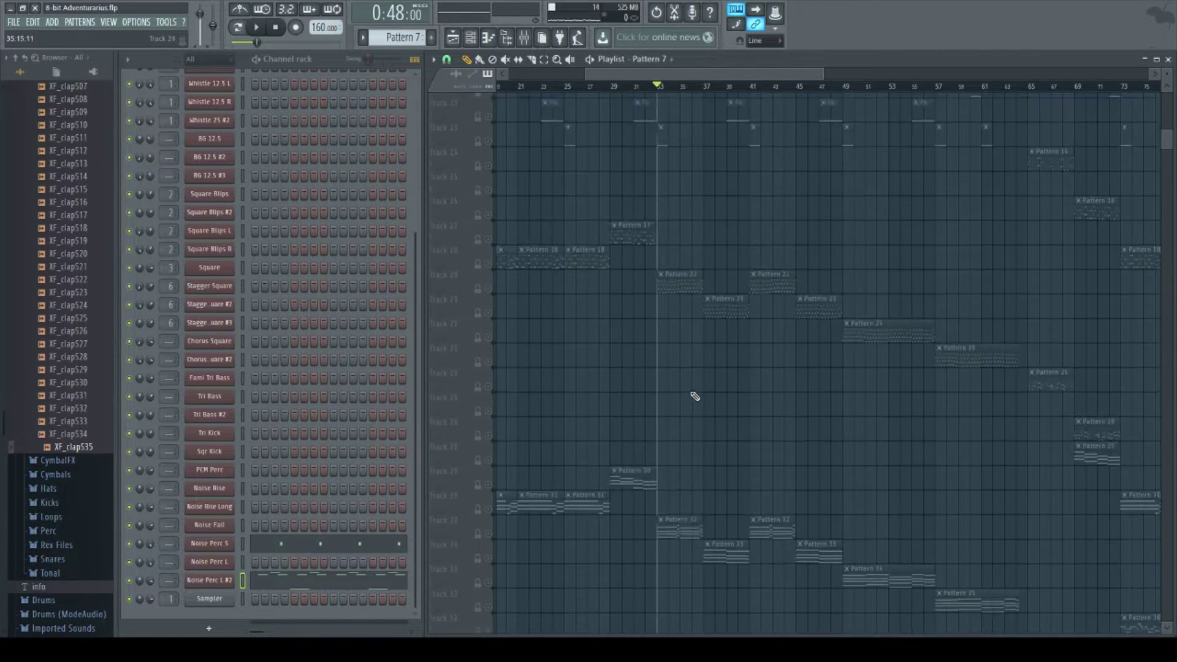
right_click(488, 125)
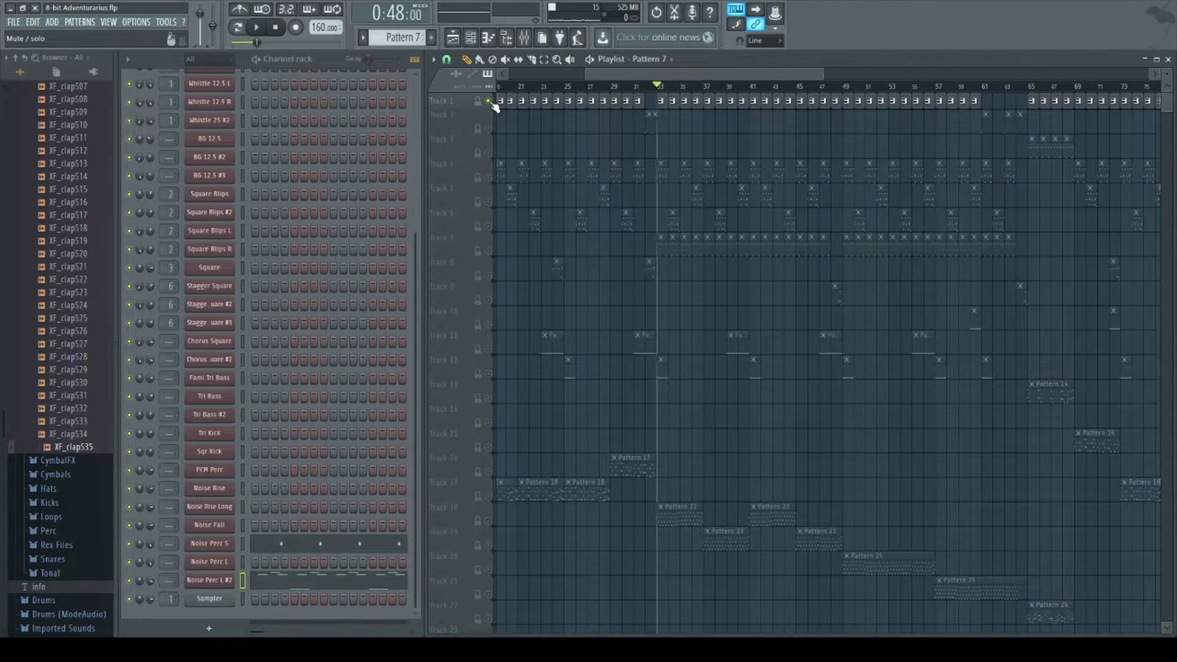
left_click(637, 91)
left_click(613, 88)
key("space")
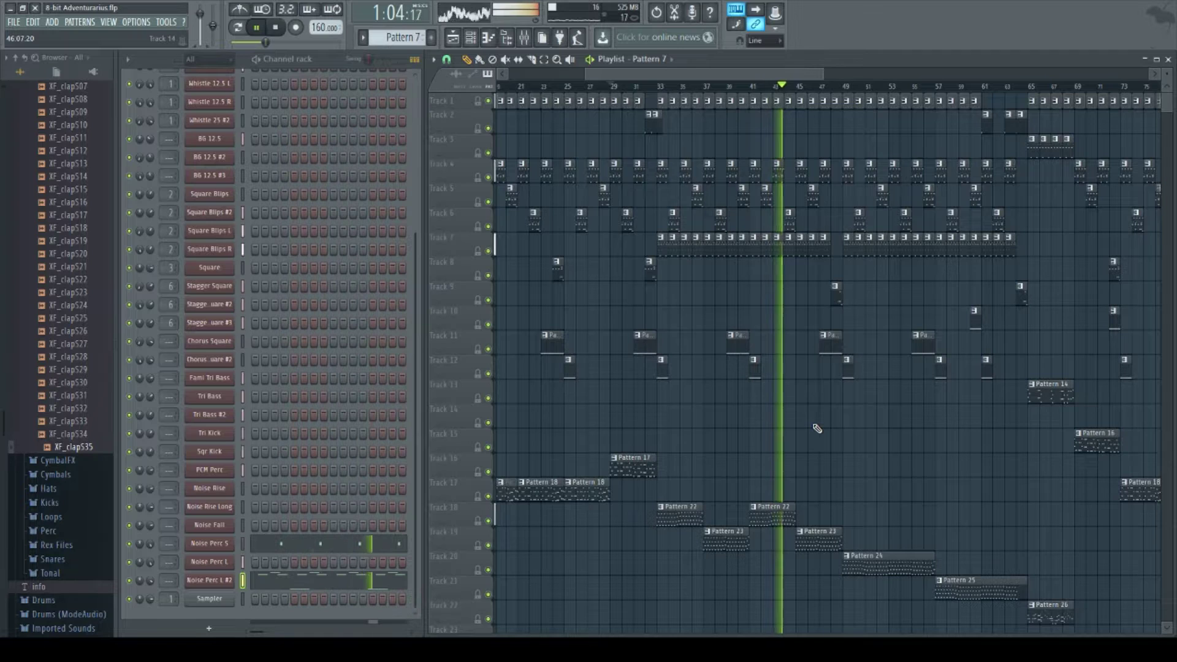
key("space")
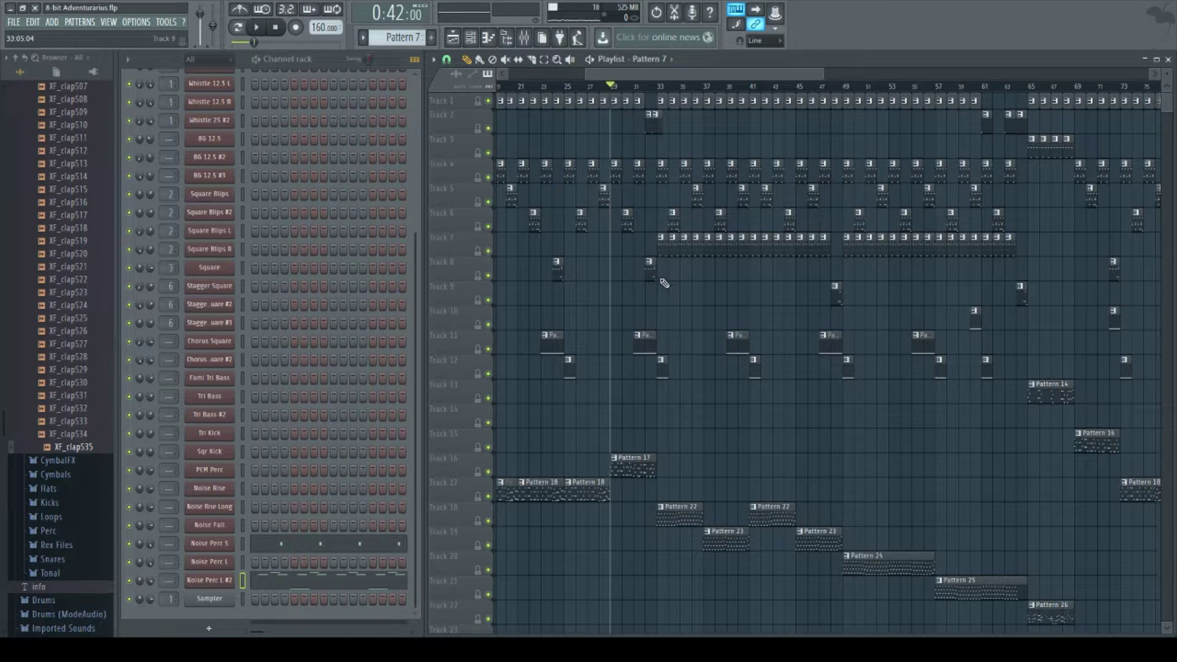
Step: Select Pattern 8 from its bar 24 clip and place the song position at bar 21
left_click(557, 270)
left_click(531, 88)
left_click_drag(619, 73, 570, 73)
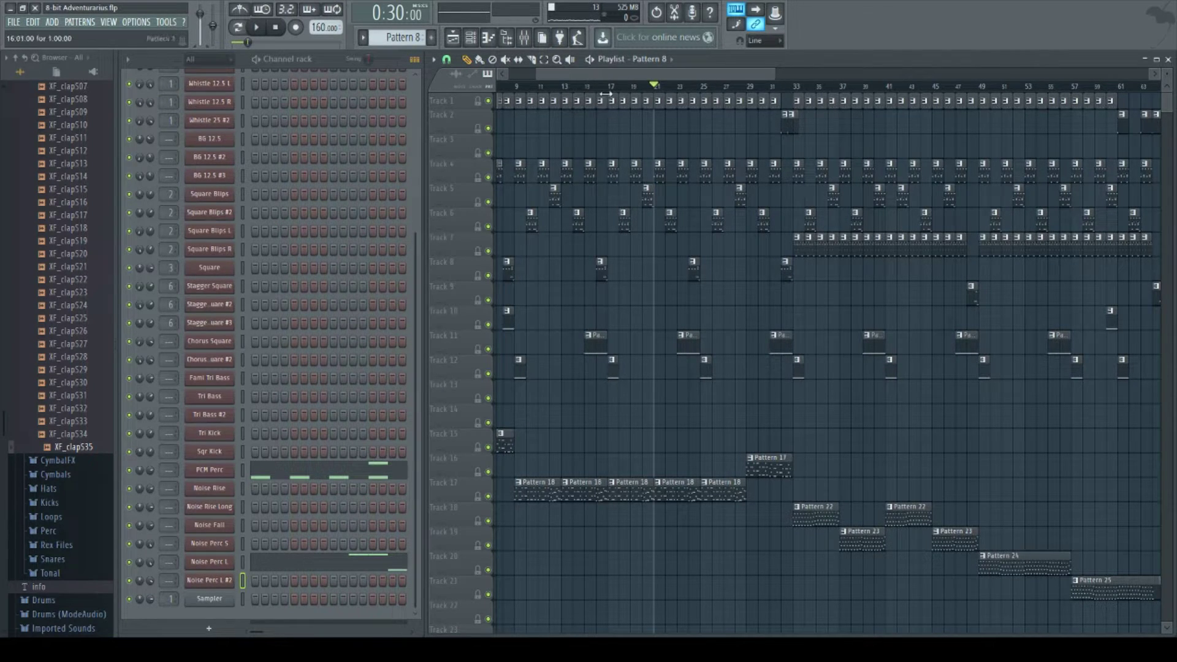
scroll(607, 99, "left", 3)
scroll(738, 119, "up", 5)
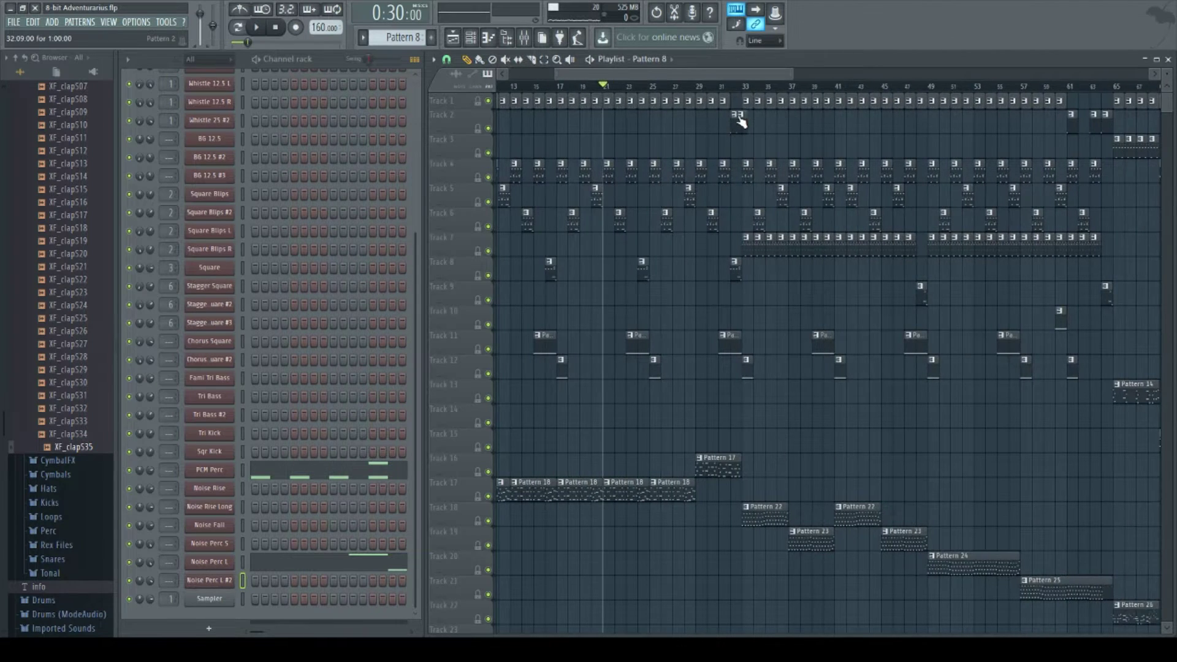
Step: Select Pattern 1 and switch to pattern playback, and play the full song from bar 29
key("l")
key("space")
key("space")
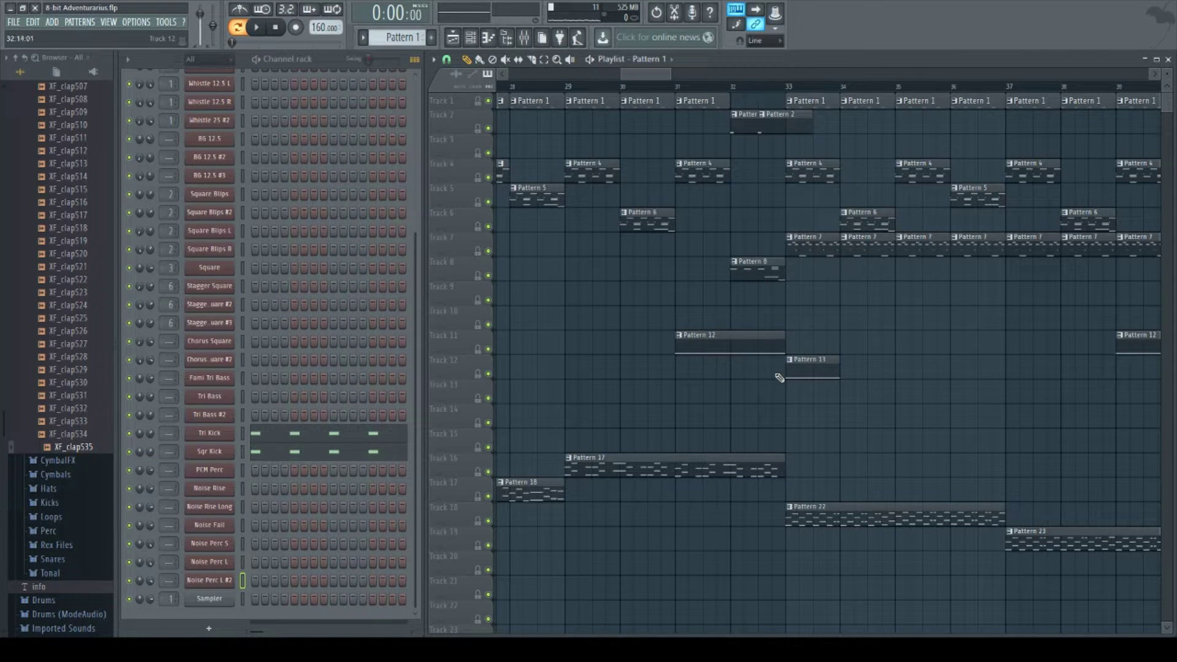
left_click(573, 86)
key("space")
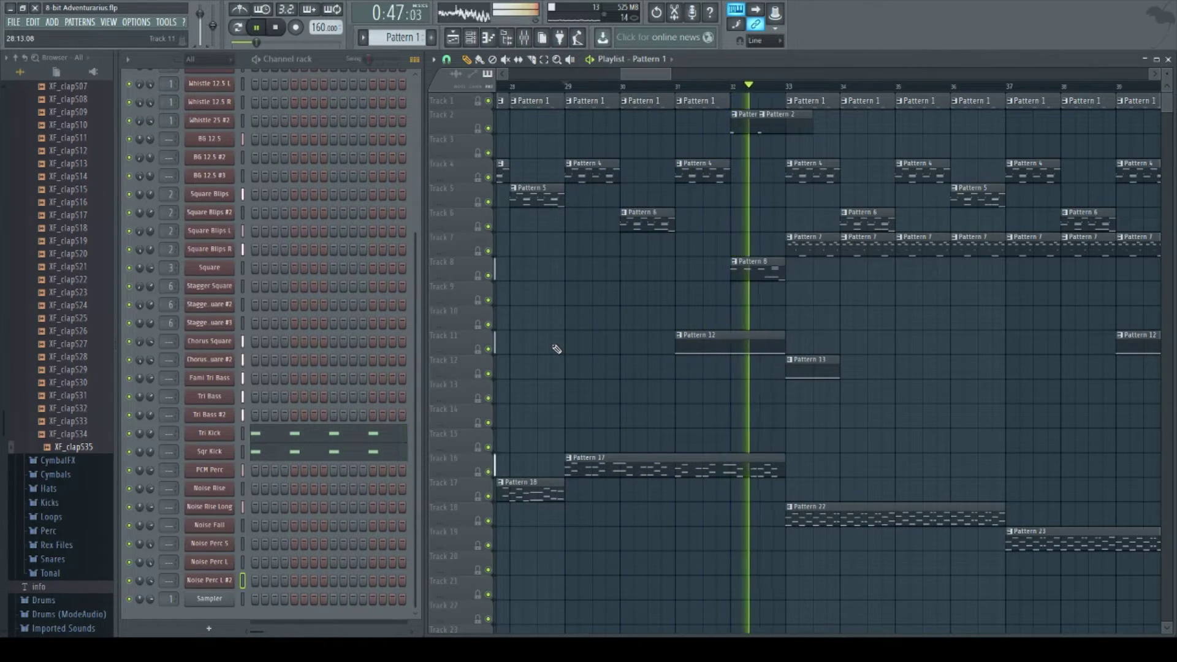
key("space")
Step: Select Pattern 8 from its bar 32 clip and switch to pattern playback
left_click(751, 274)
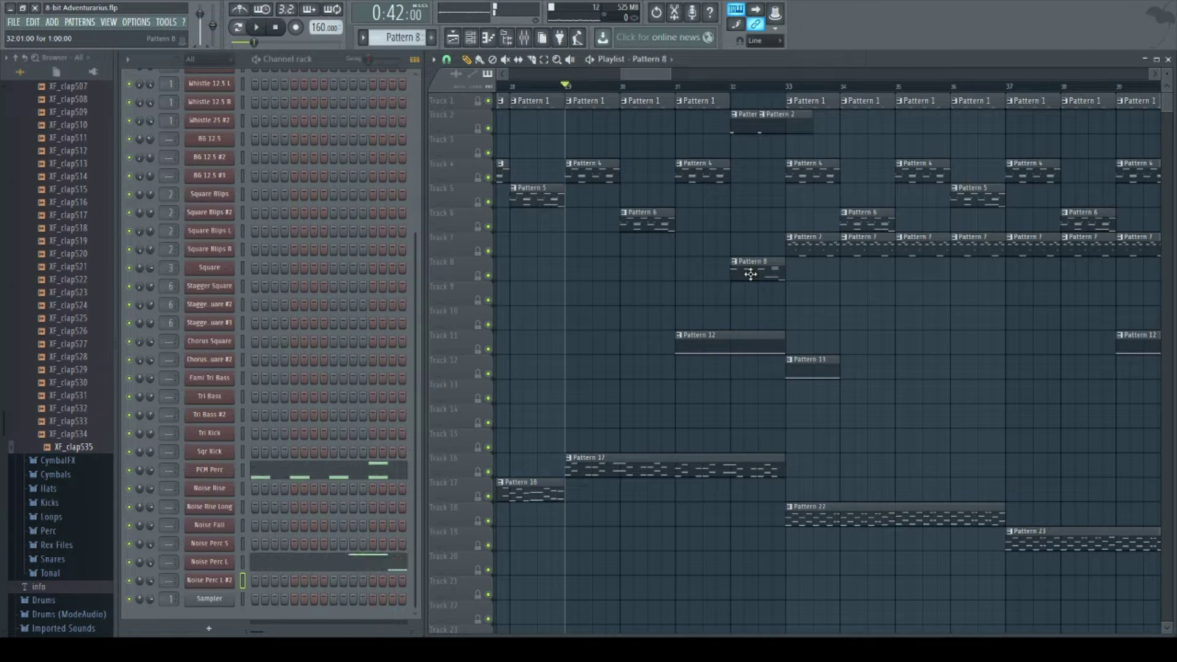
key("l")
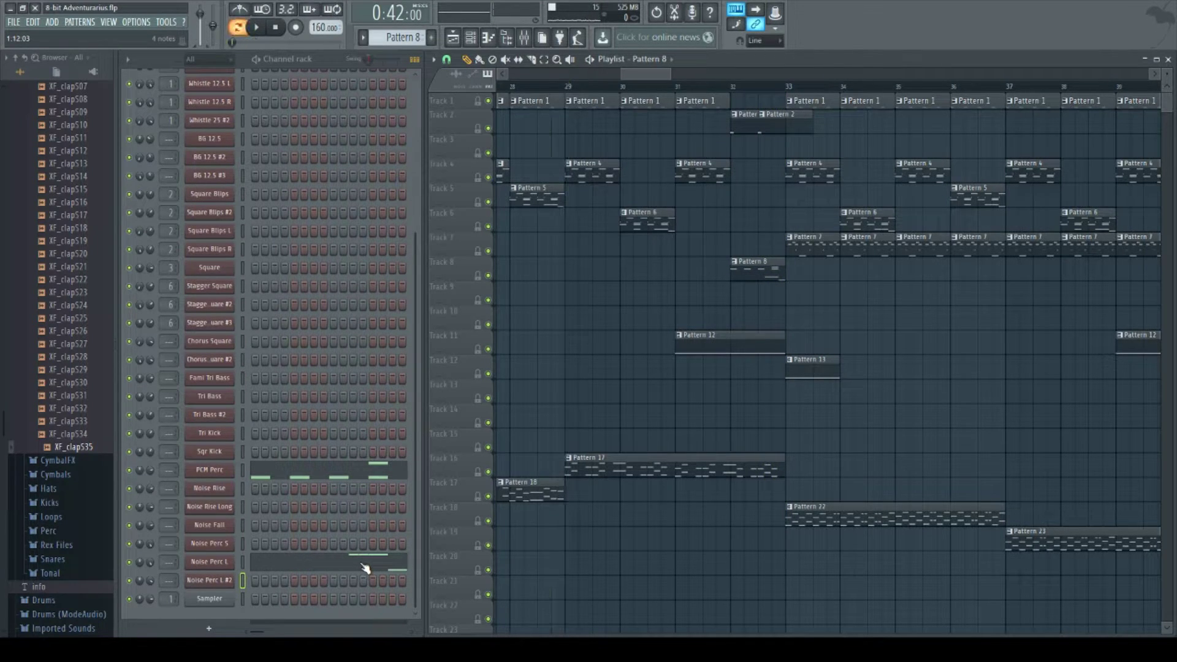
Step: Play back Pattern 8 and view the channel notes of Pattern 7 and Pattern 1
key("space")
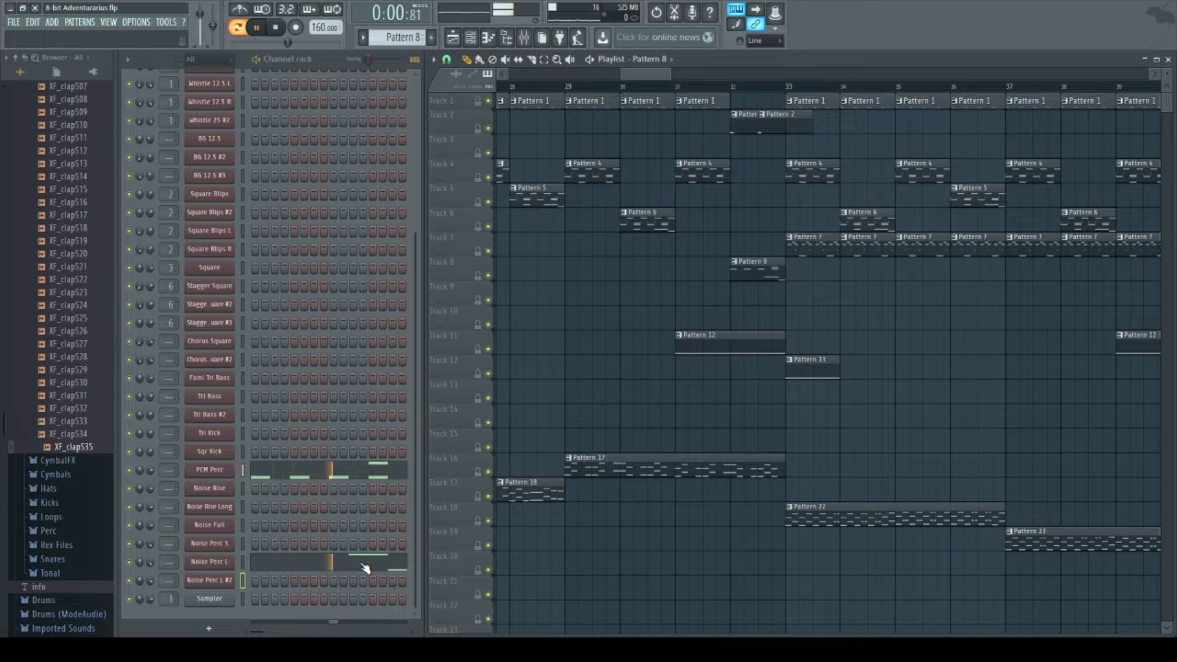
key("space")
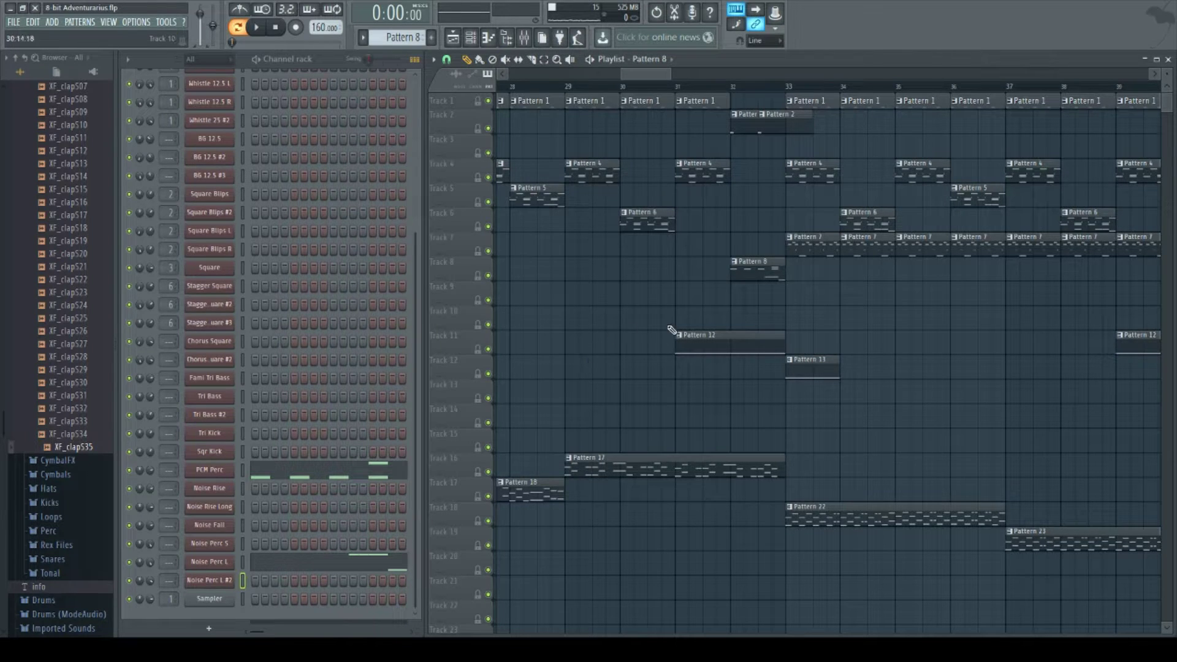
scroll(703, 316, "down", 5)
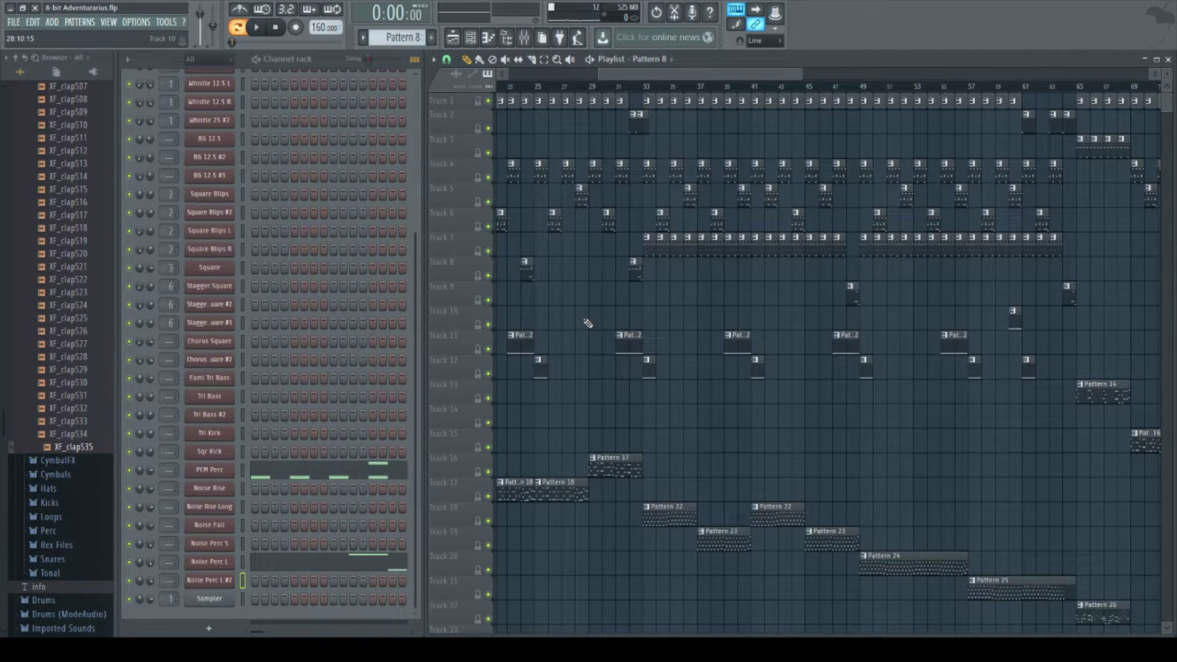
left_click(645, 239)
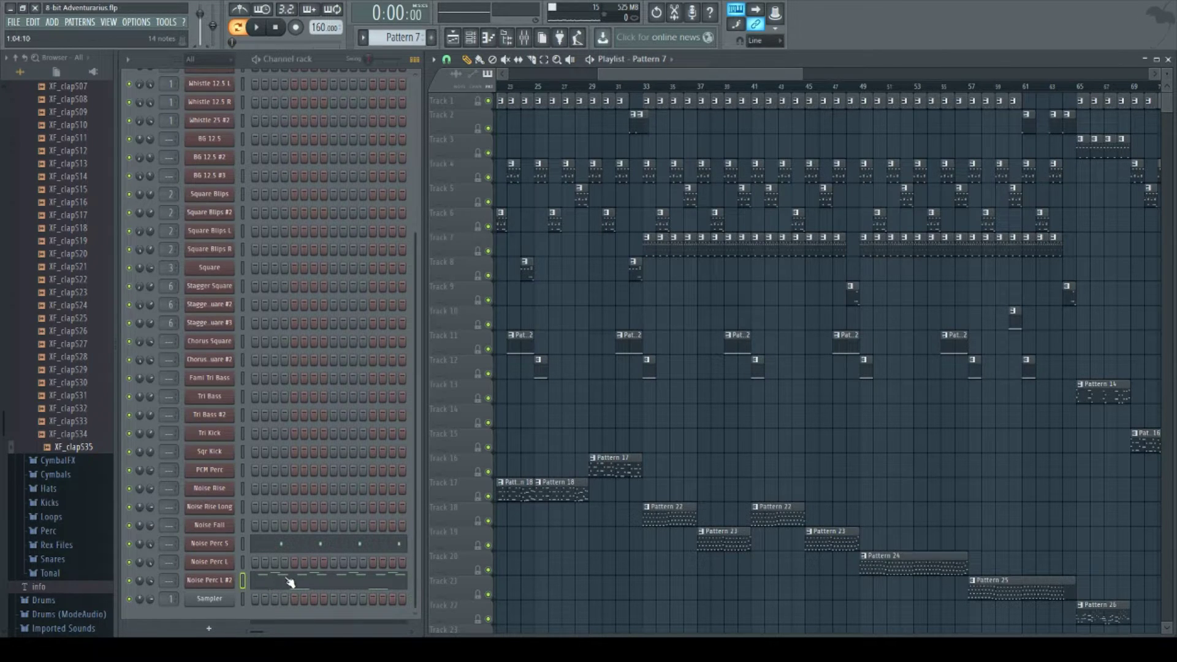
left_click(650, 98)
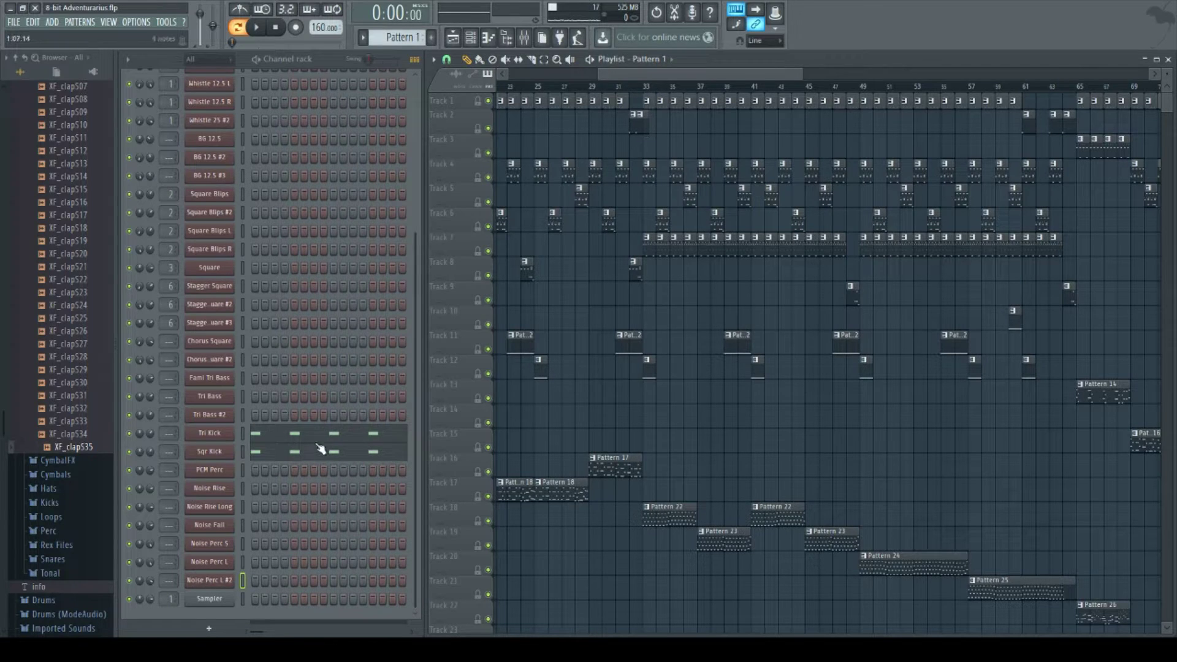
Step: Select Pattern 4 and mute its PCM Perc channel
left_click(648, 173)
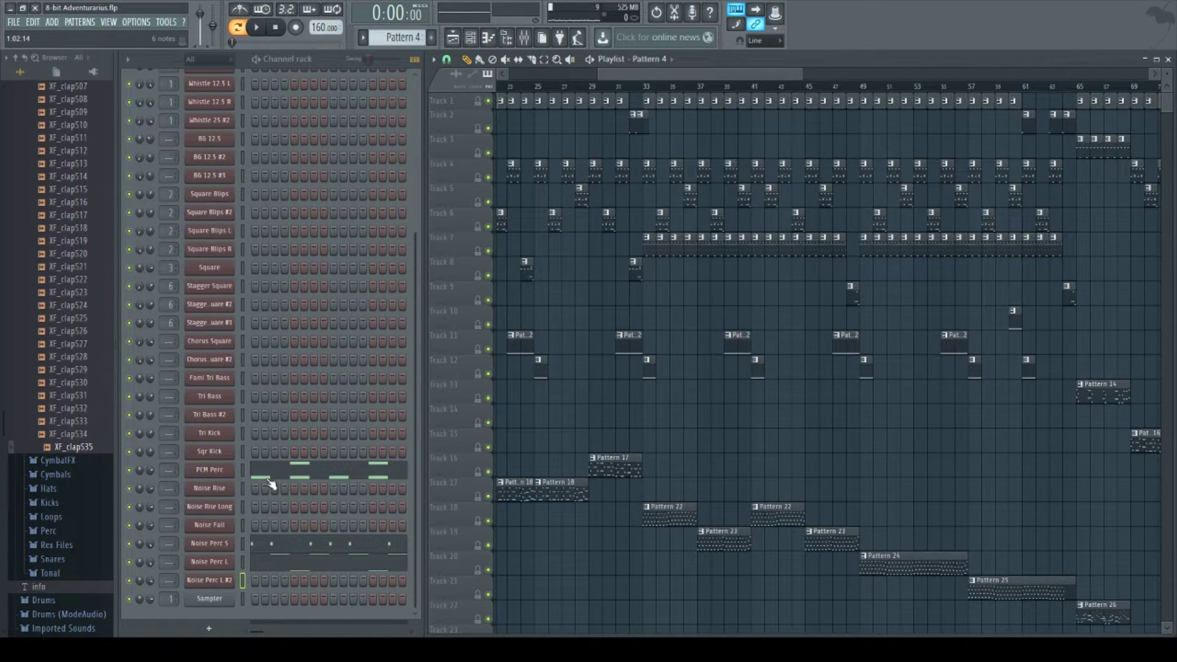
left_click(129, 471)
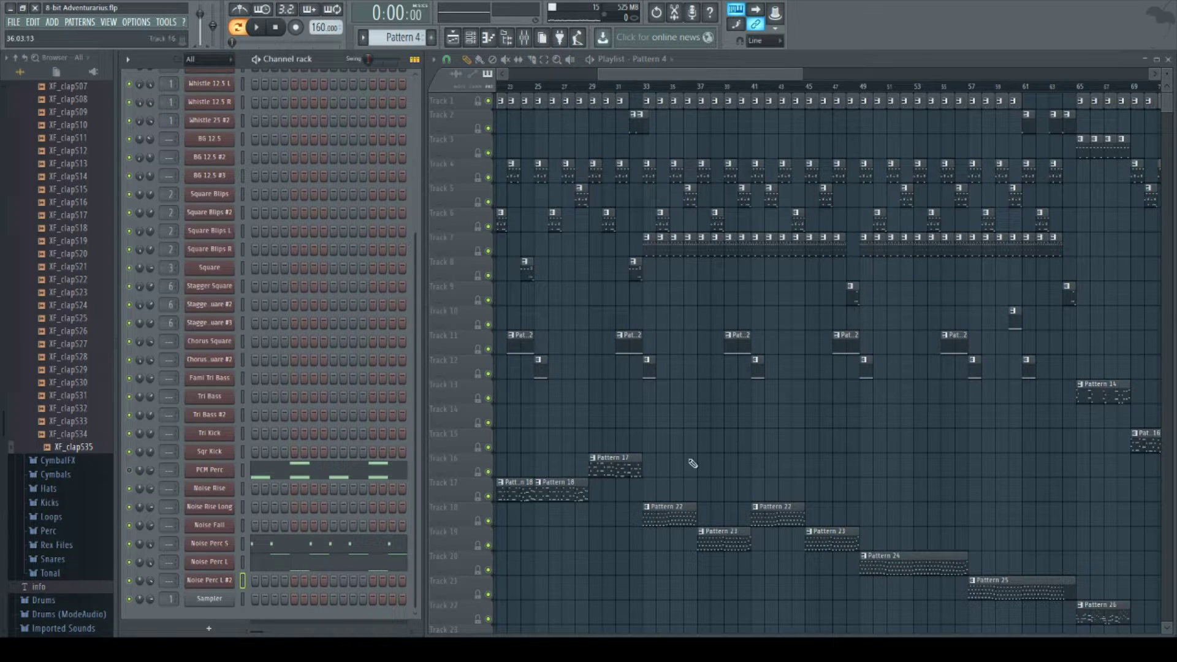
Step: Examine the Noise Perc S notes of Pattern 4 in the piano roll against the ghost notes of the other channels
left_click(264, 550)
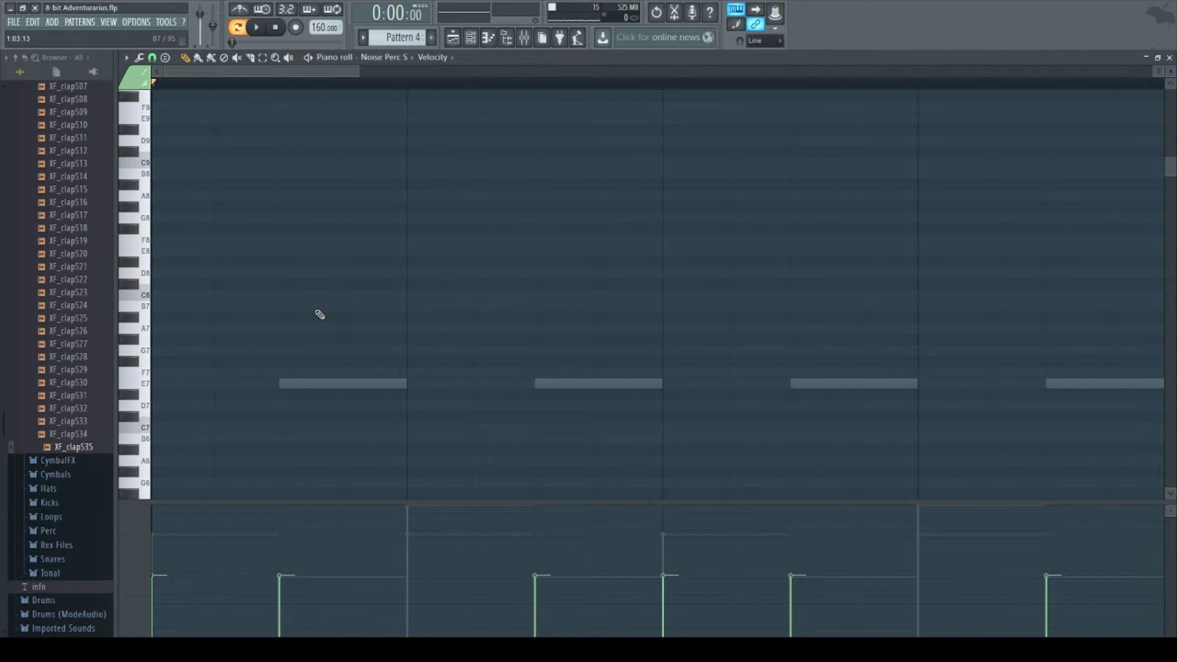
scroll(319, 315, "down", 5)
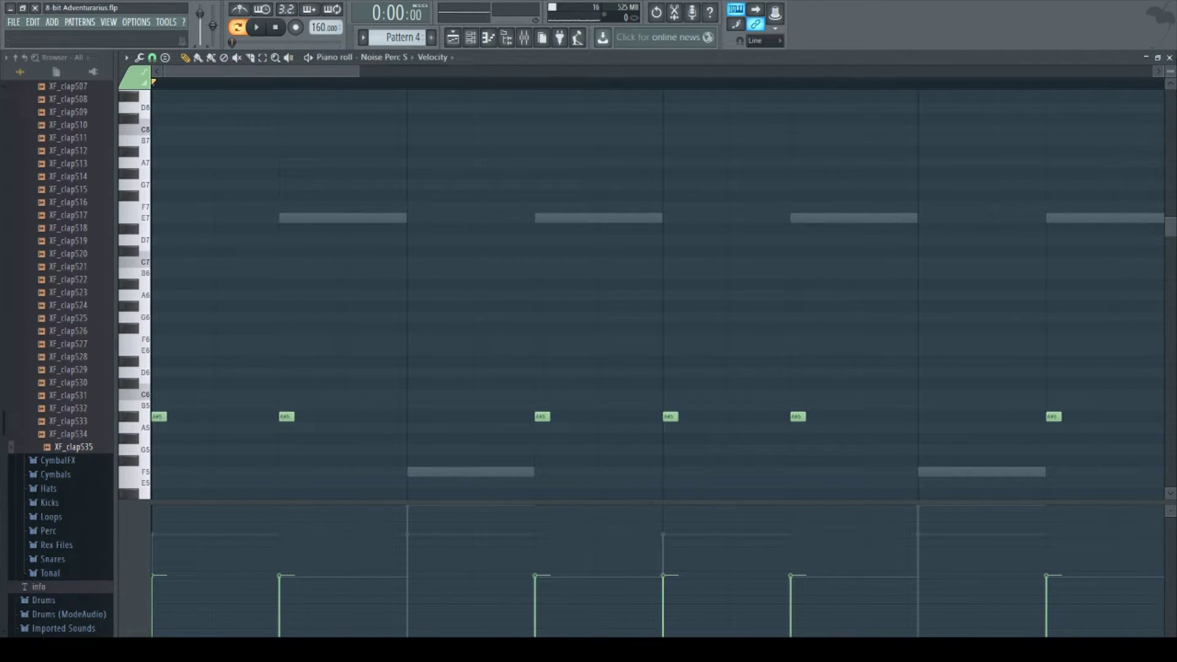
left_click(1169, 57)
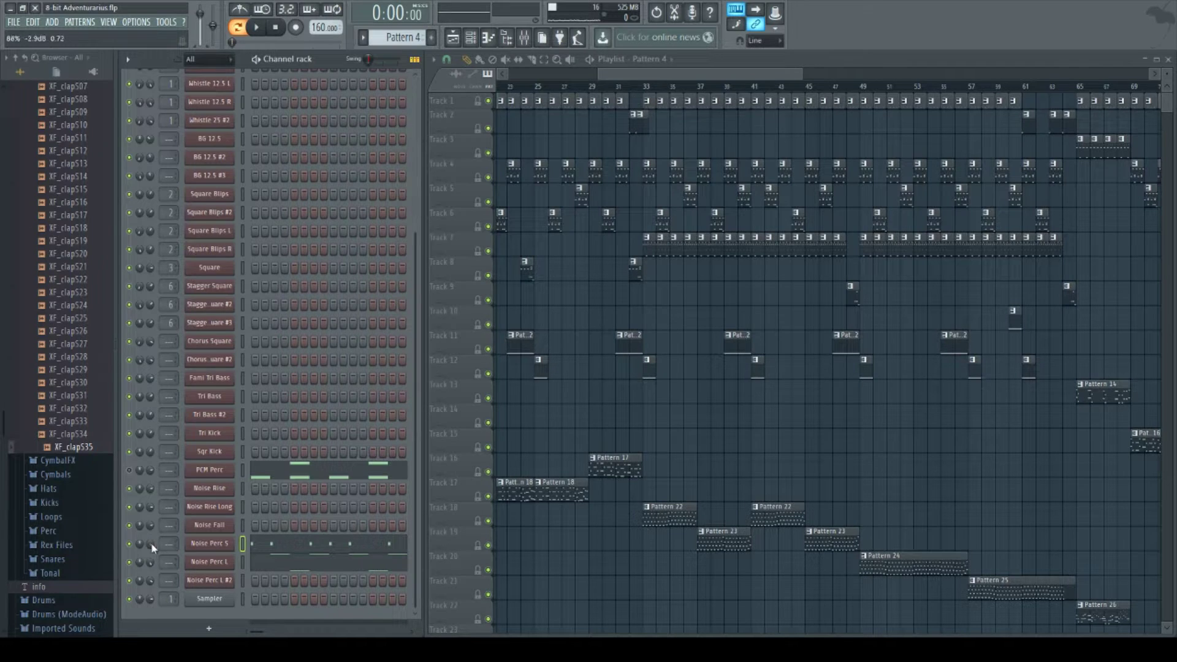
left_click(287, 546)
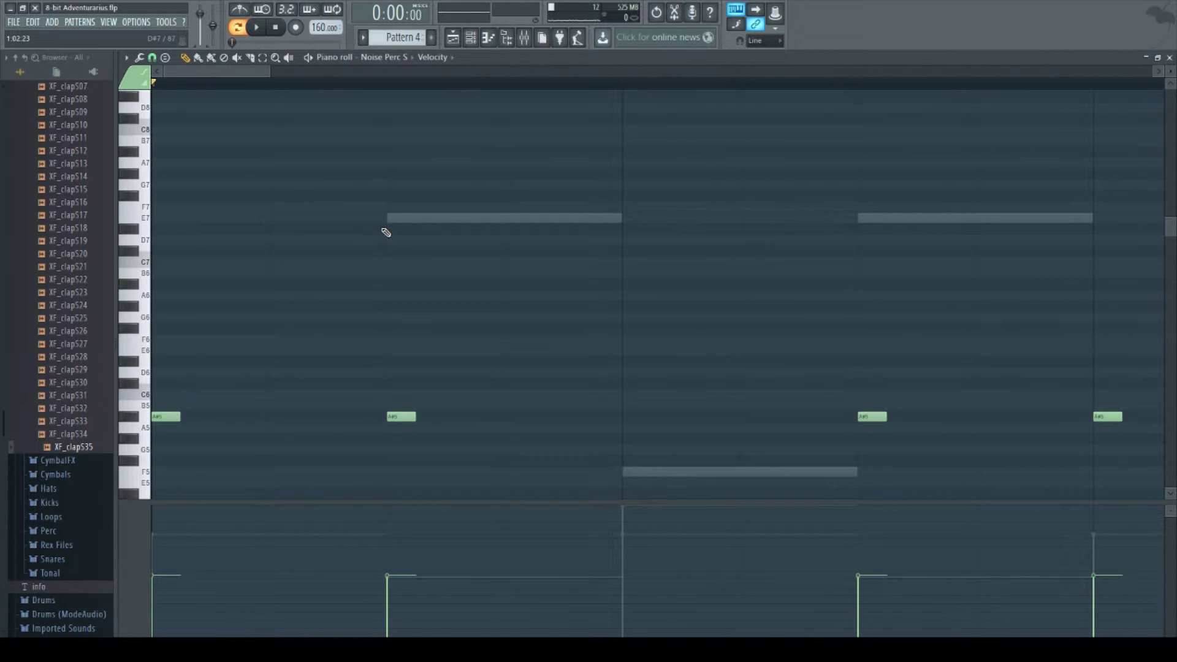
scroll(269, 243, "down", 5)
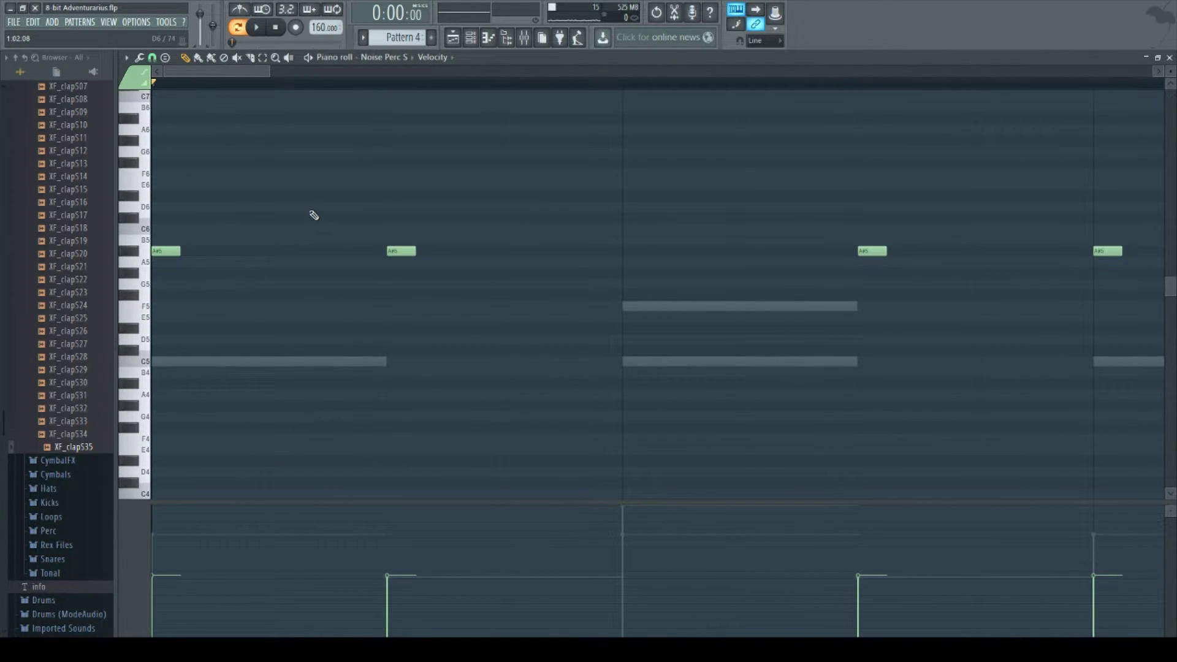
scroll(263, 446, "up", 8)
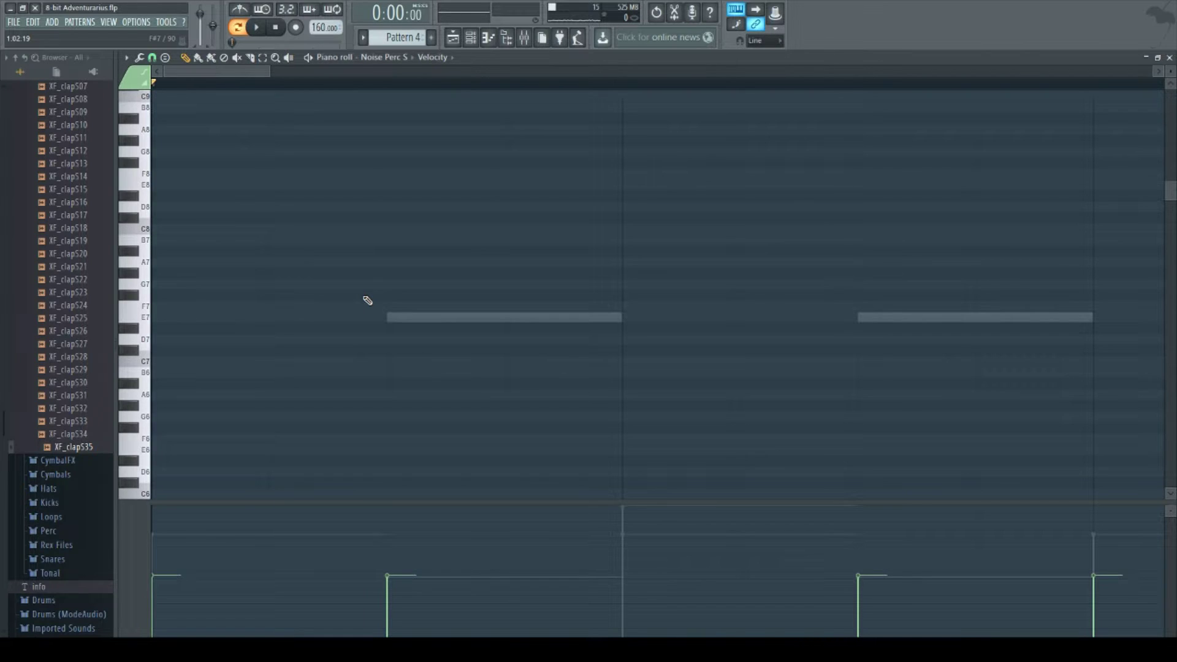
scroll(368, 301, "down", 7)
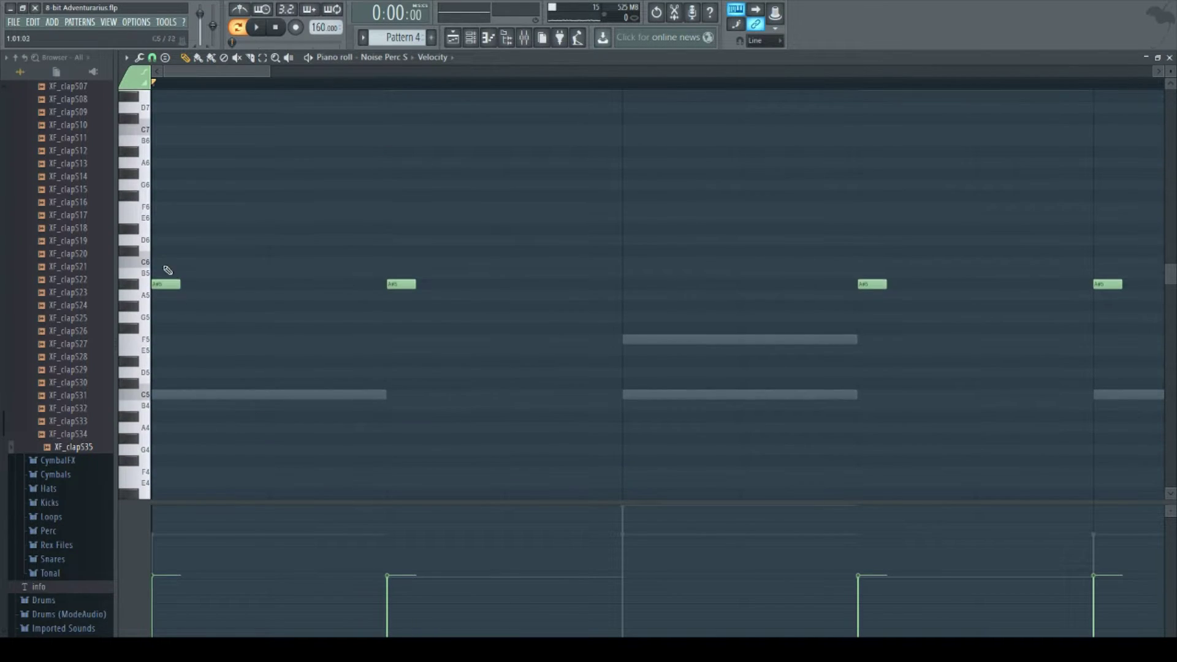
scroll(147, 354, "down", 3)
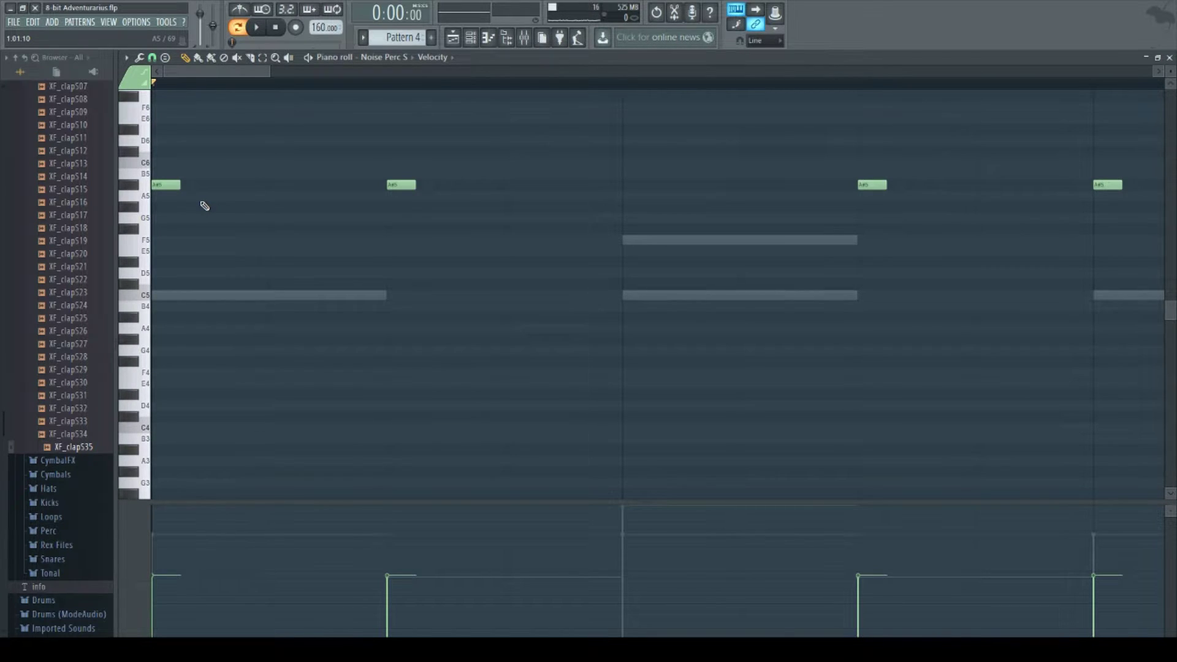
scroll(204, 212, "down", 10)
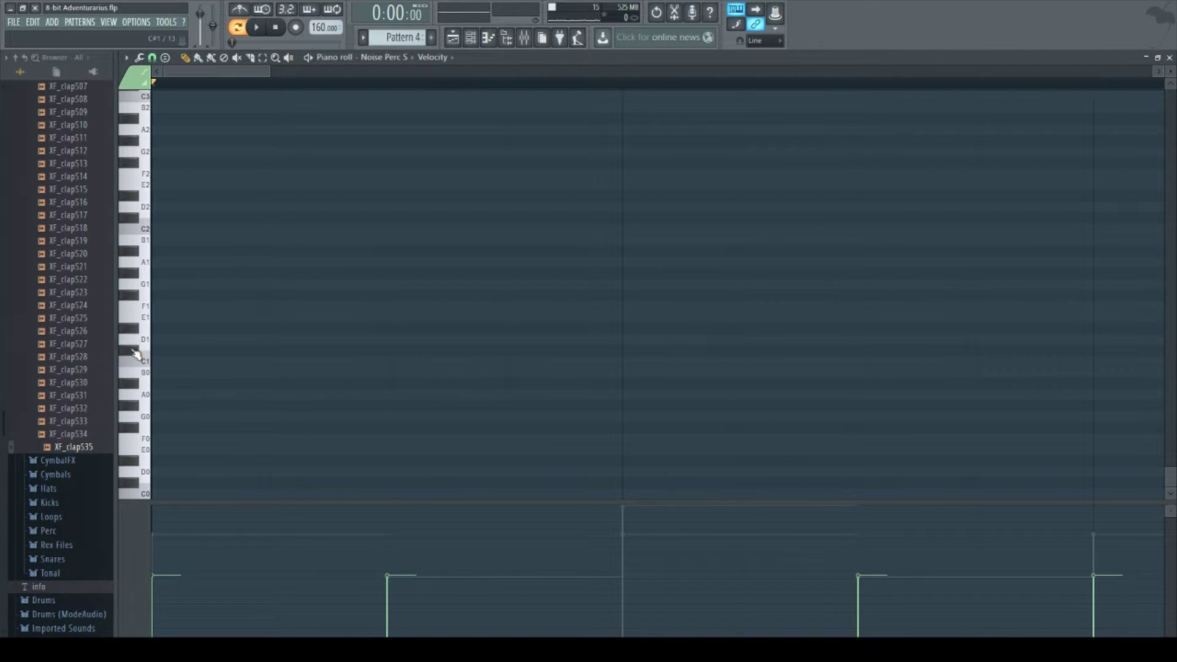
Step: Audition the Noise Perc S sound at C1 and C0, and play back Pattern 4
left_click(147, 366)
left_click(148, 495)
left_click(148, 495)
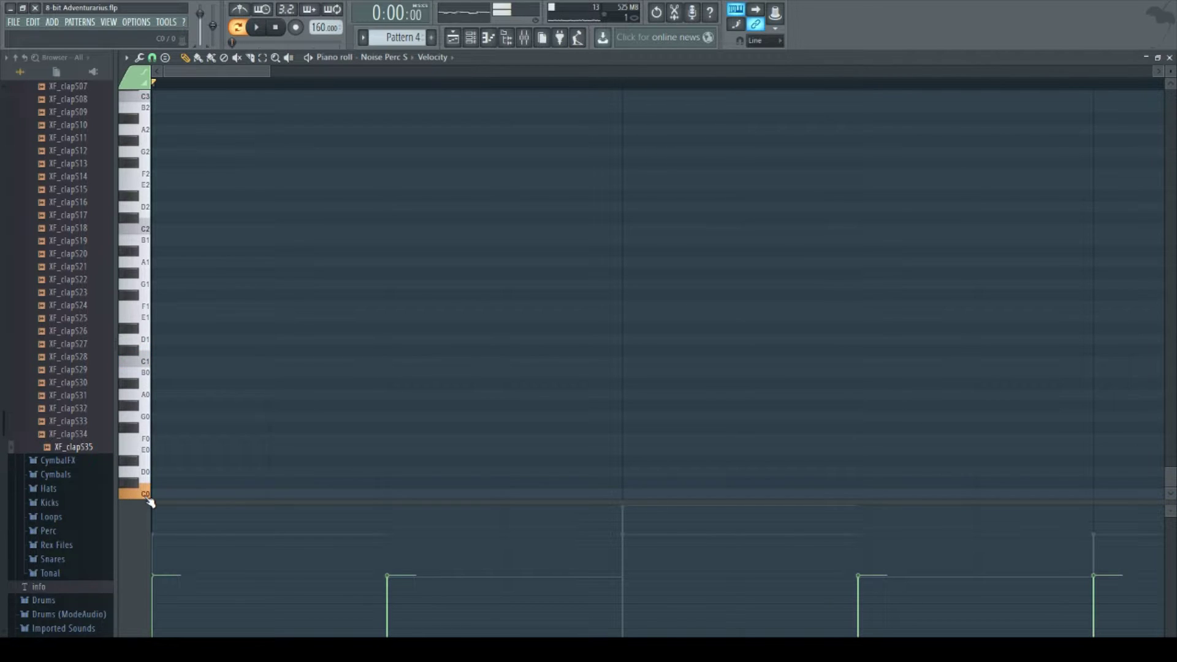
scroll(396, 412, "up", 15)
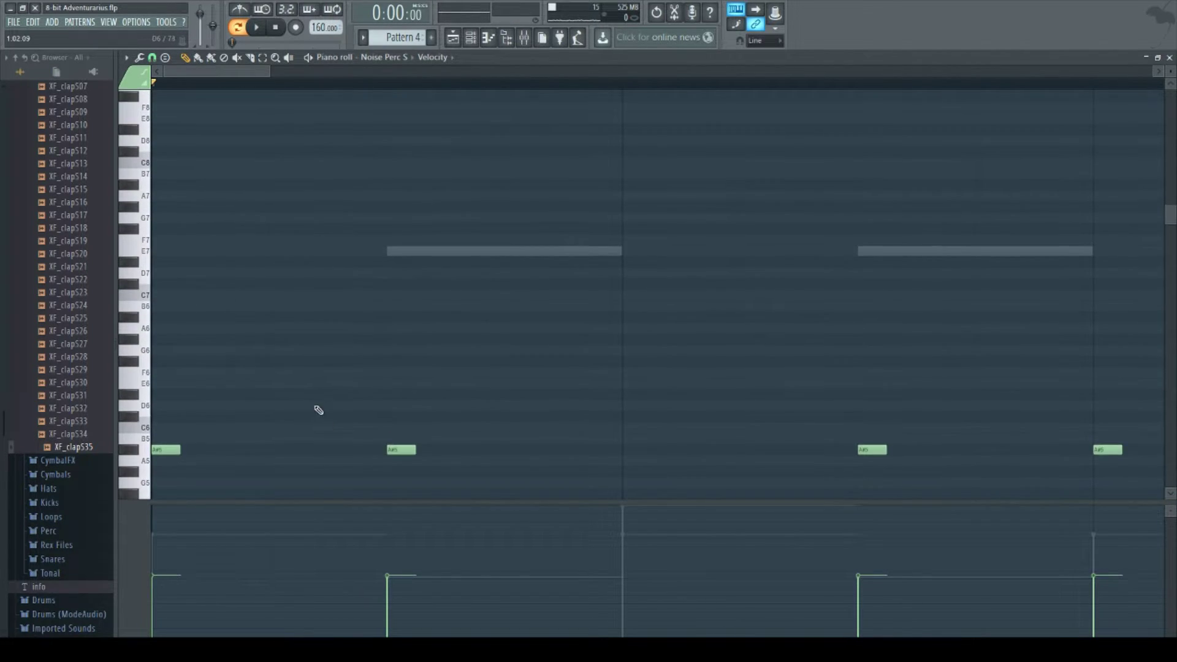
scroll(319, 410, "down", 3)
scroll(291, 375, "down", 5)
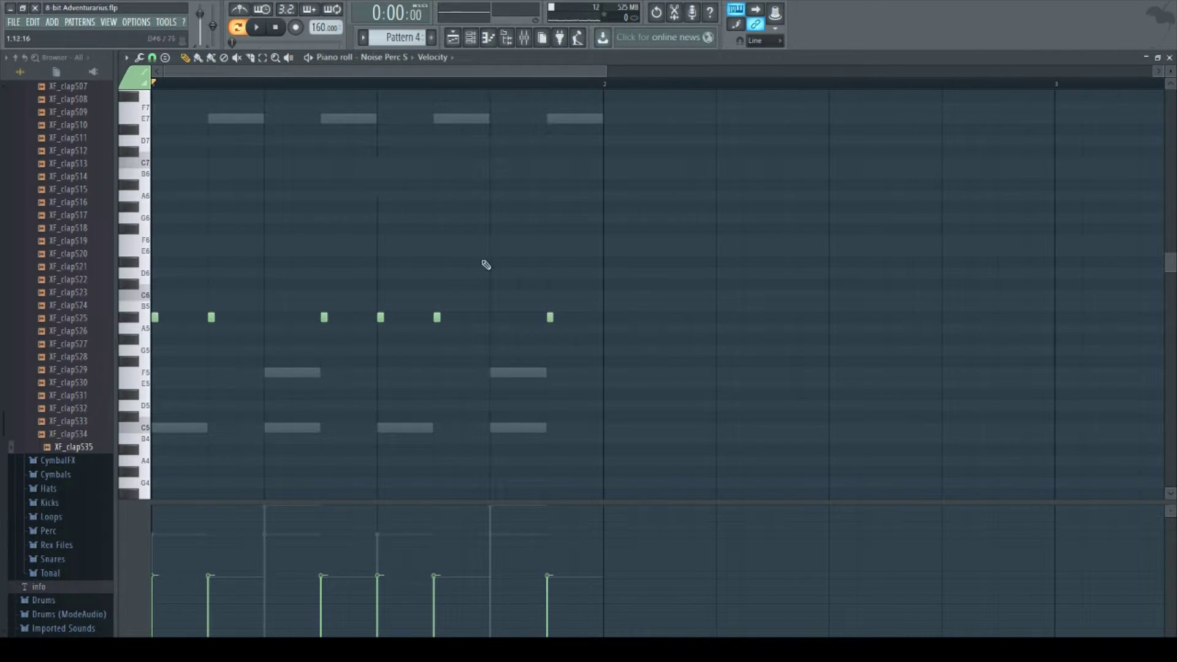
key("space")
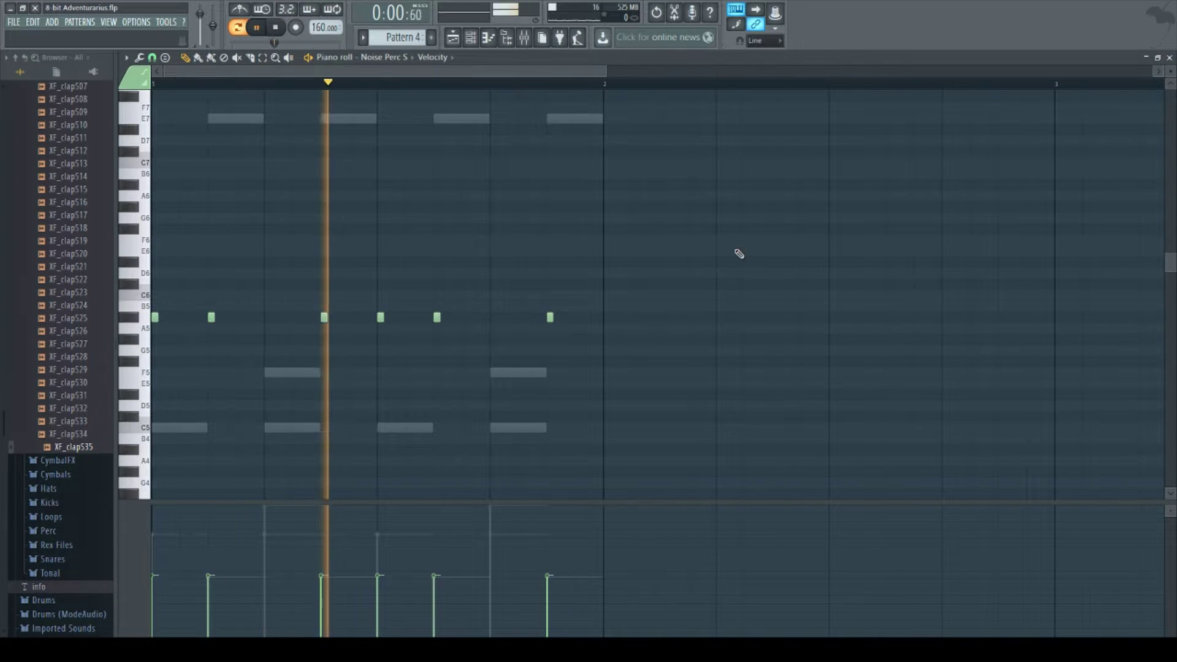
key("space")
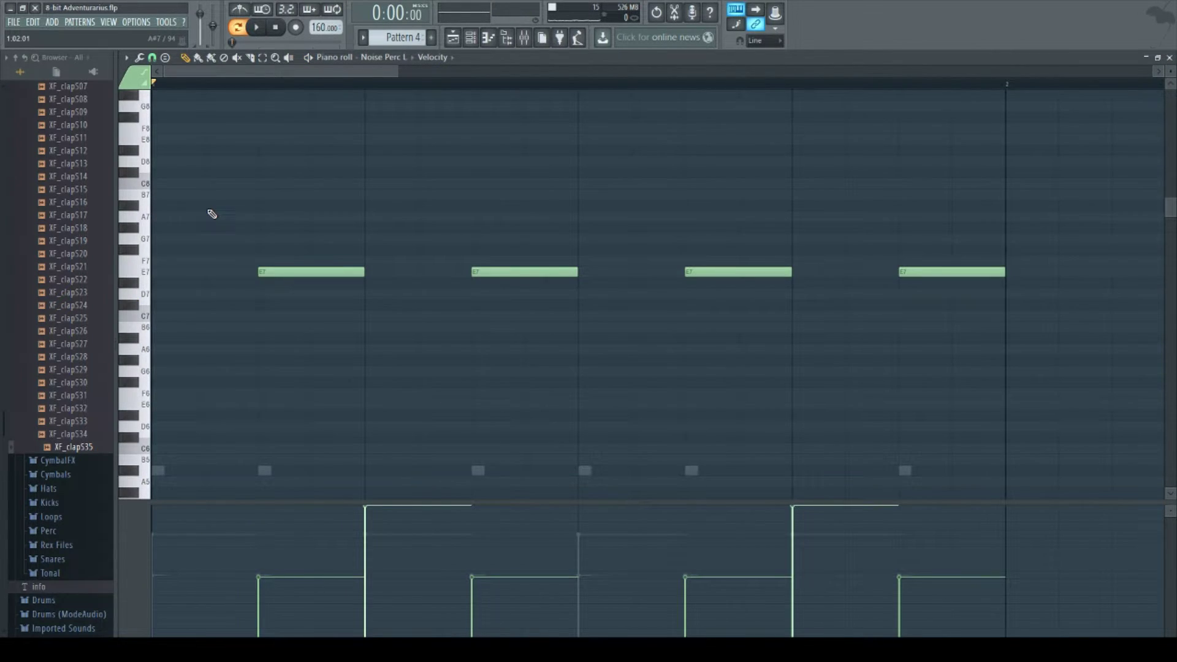
Step: Examine the pitch range of the Noise Perc L notes in Pattern 4's piano roll
scroll(281, 194, "down", 10)
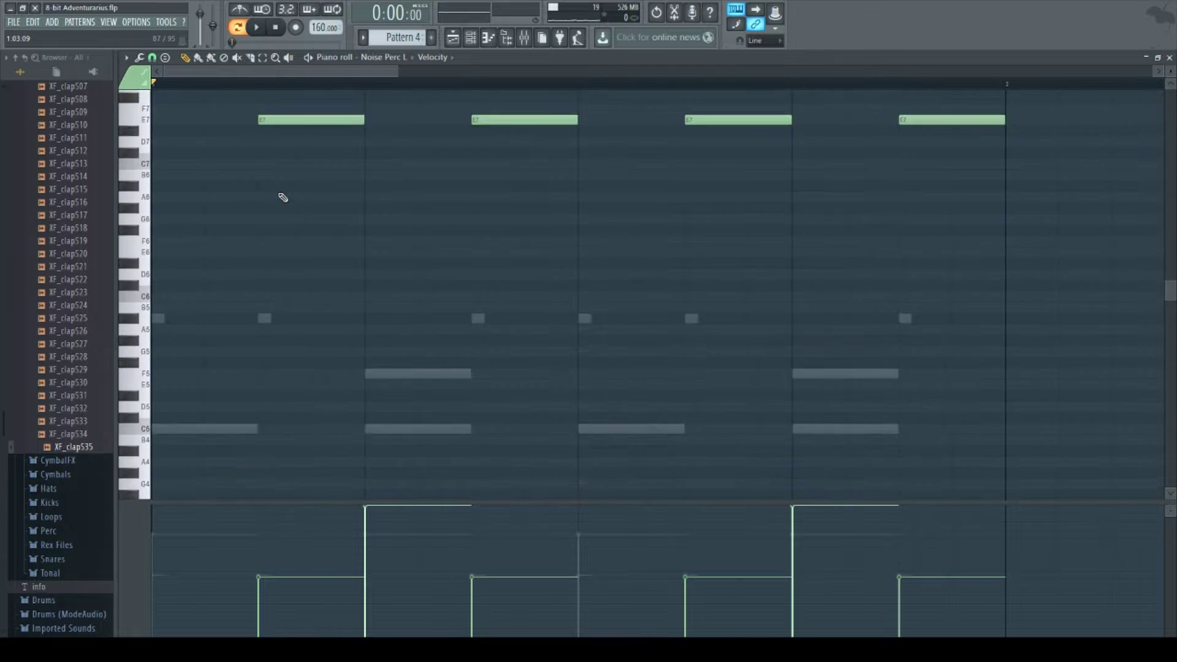
scroll(271, 289, "up", 10)
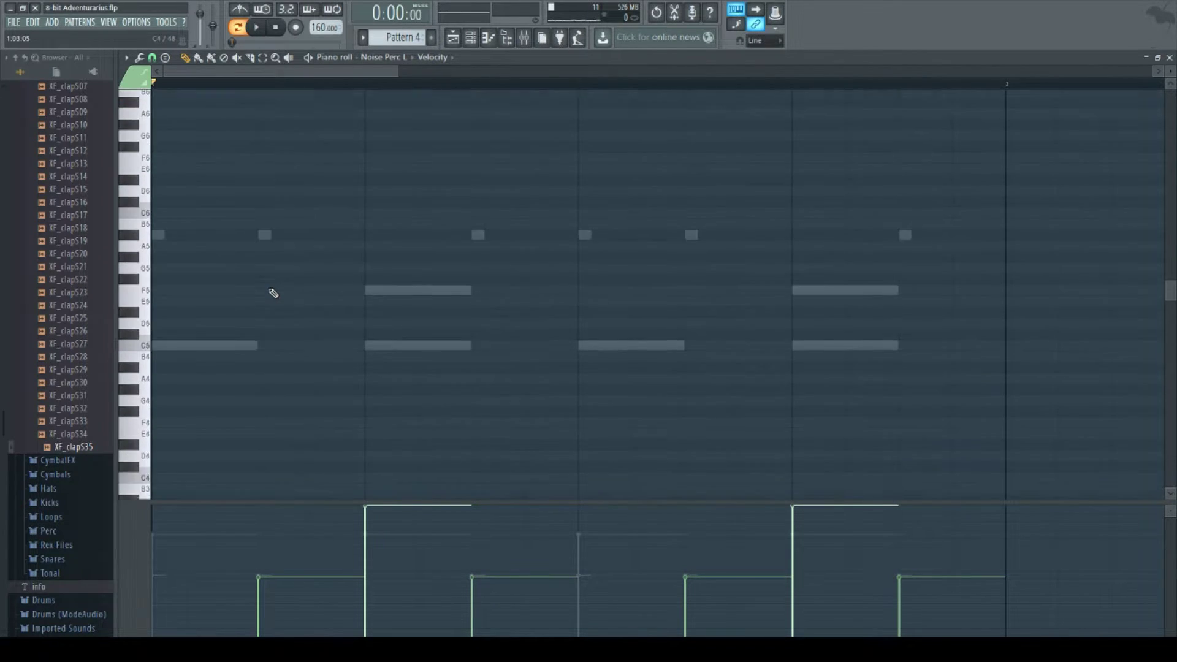
scroll(1093, 123, "down", 3)
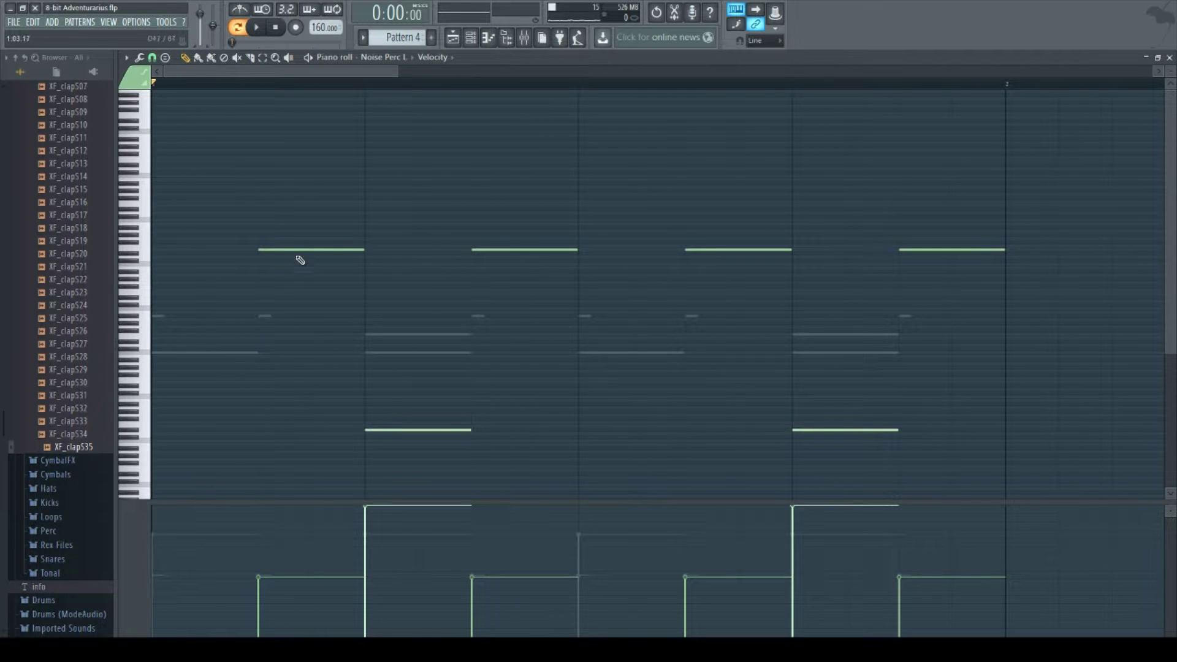
scroll(1169, 65, "up", 3)
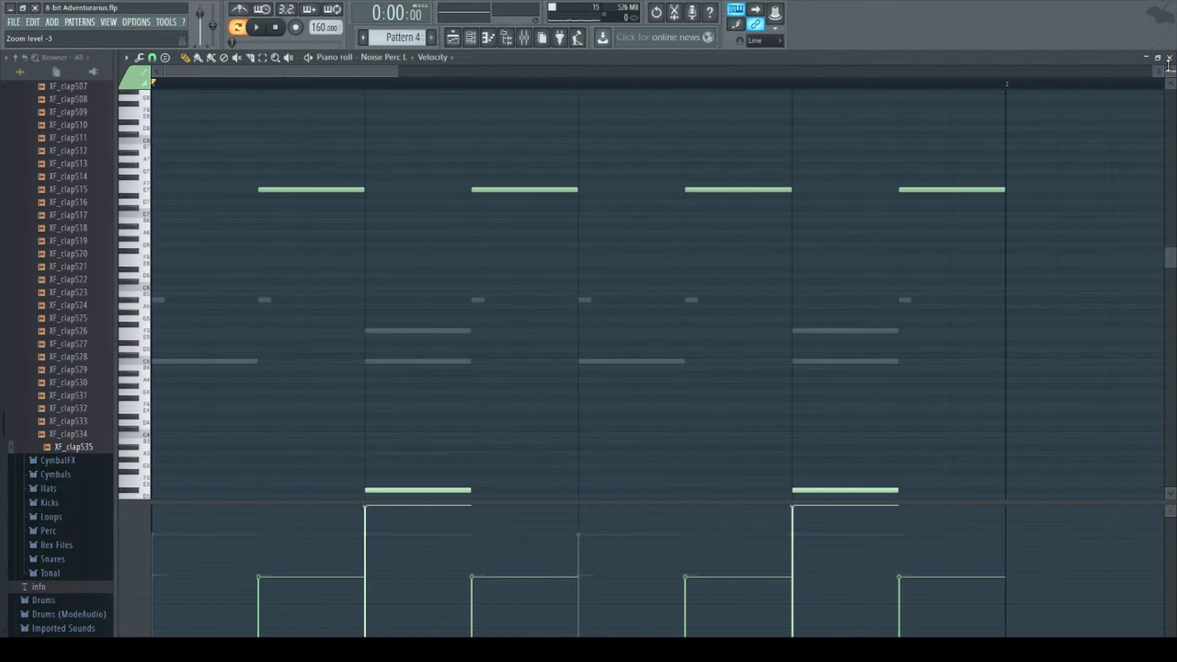
scroll(1169, 65, "up", 1)
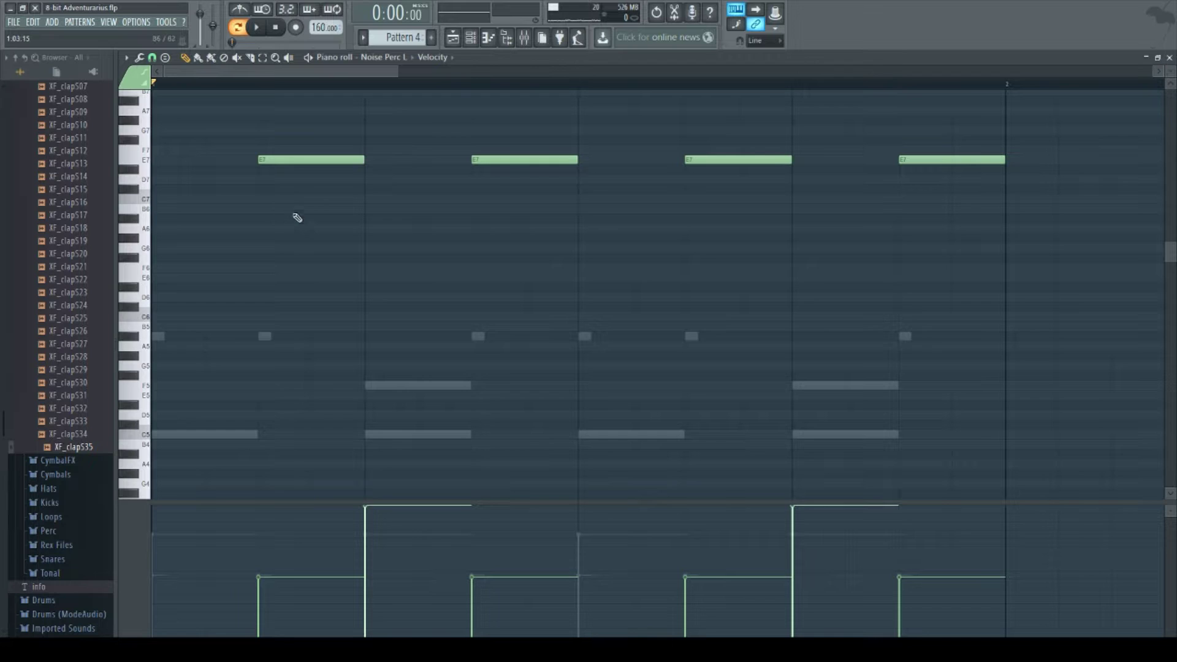
scroll(1169, 65, "up", 1)
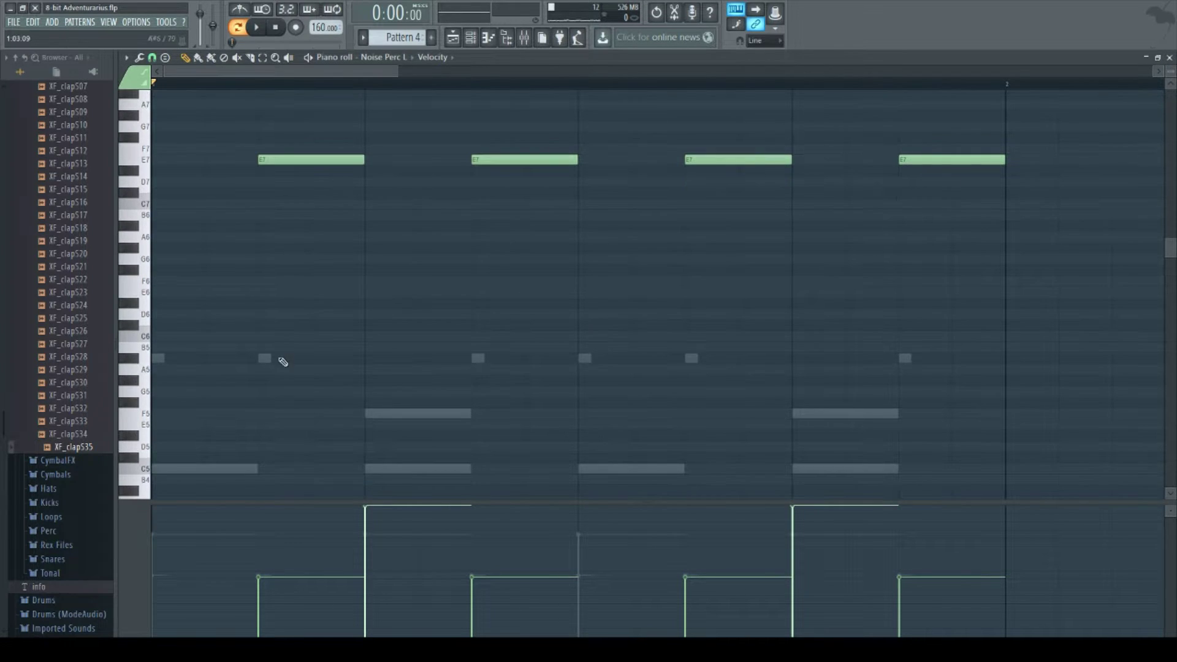
Step: Audition the high E7 notes and the low D#3 notes of Noise Perc L
left_click(307, 161)
left_click(307, 161)
left_click(303, 161)
left_click(304, 161)
scroll(413, 256, "down", 8)
left_click(405, 305)
left_click(405, 305)
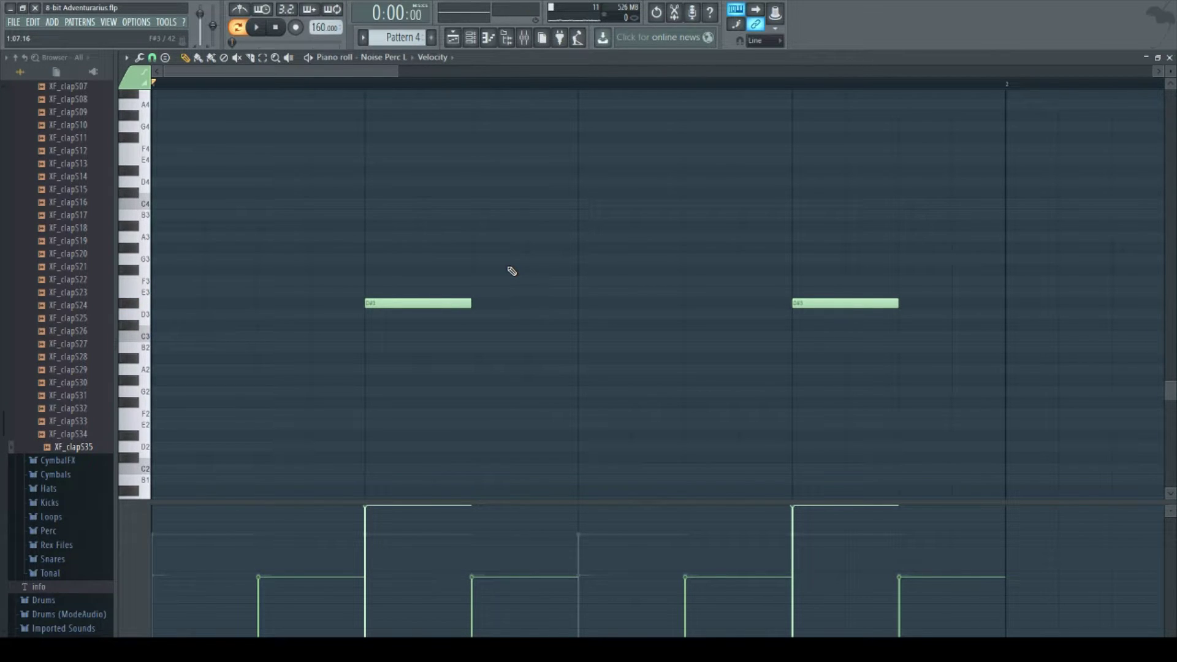
left_click(449, 304)
left_click(818, 302)
Step: Compare how the high and low Noise Perc L notes alternate across the bar
scroll(65, 297, "up", 10)
scroll(65, 303, "down", 8)
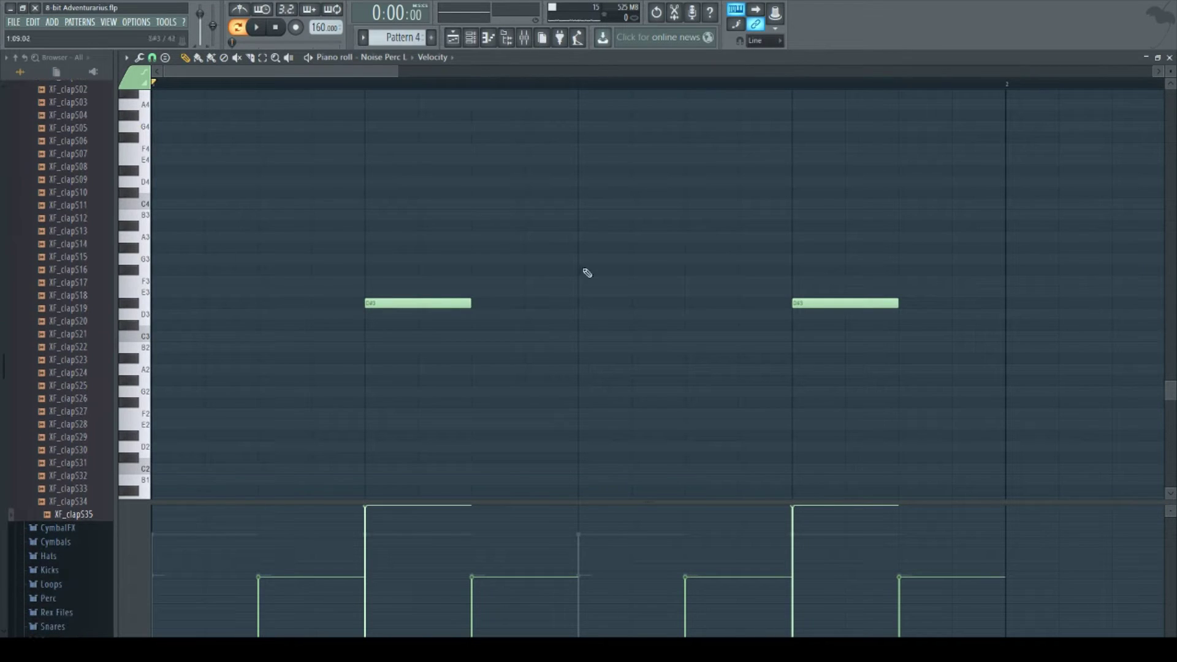
scroll(569, 349, "down", 2)
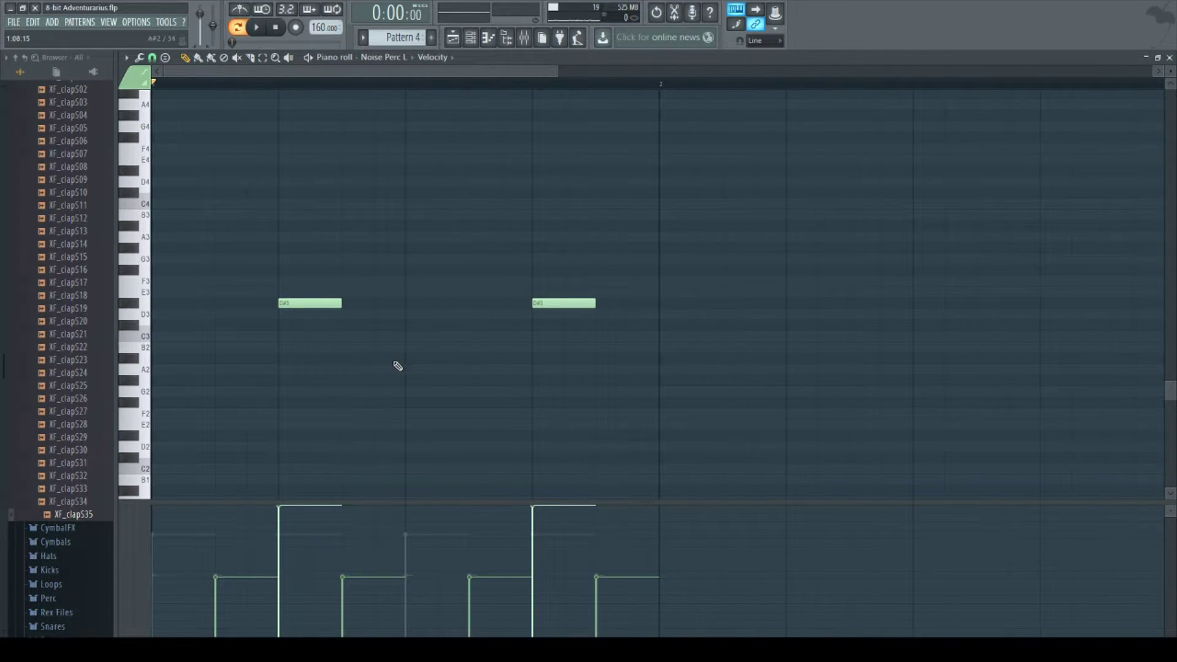
scroll(367, 373, "up", 5)
scroll(282, 322, "up", 3)
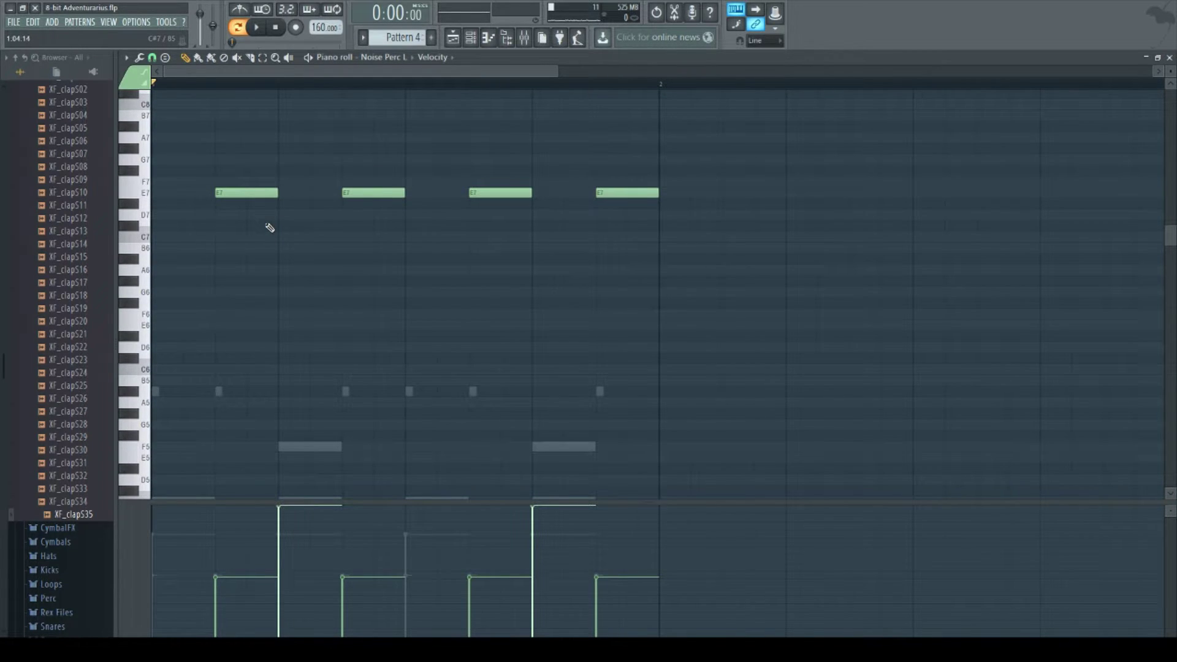
scroll(251, 383, "down", 1)
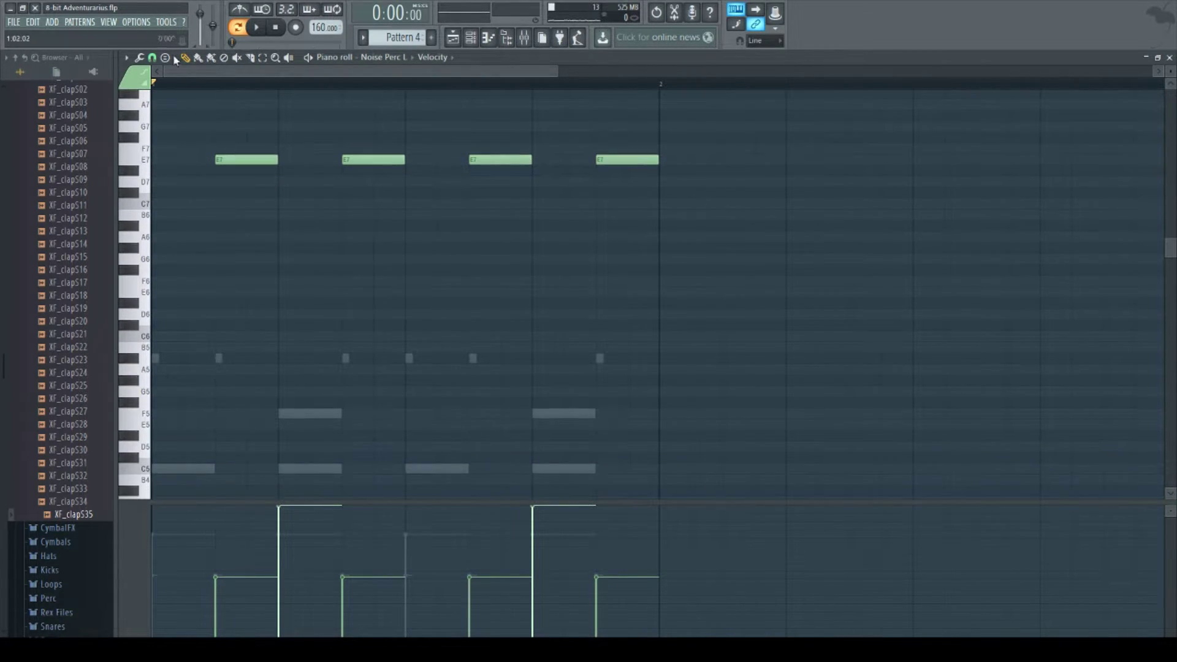
scroll(394, 190, "down", 10)
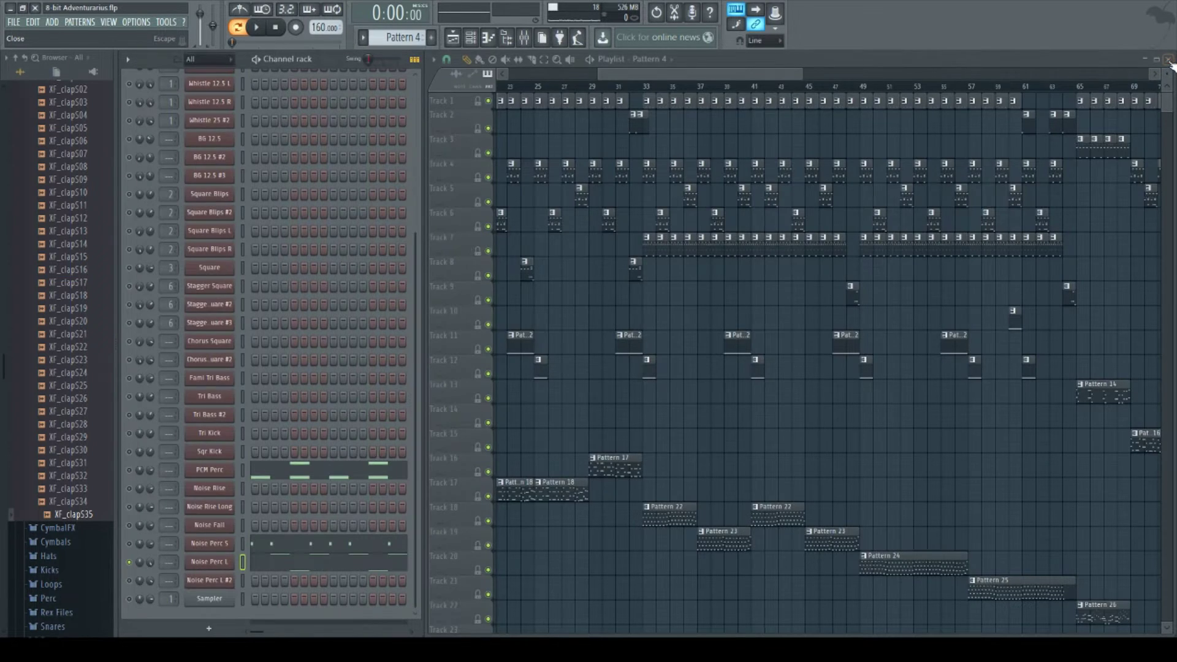
Step: Close the piano roll and solo the Noise Perc L channel
left_click(1170, 57)
left_click(129, 562, "ctrl")
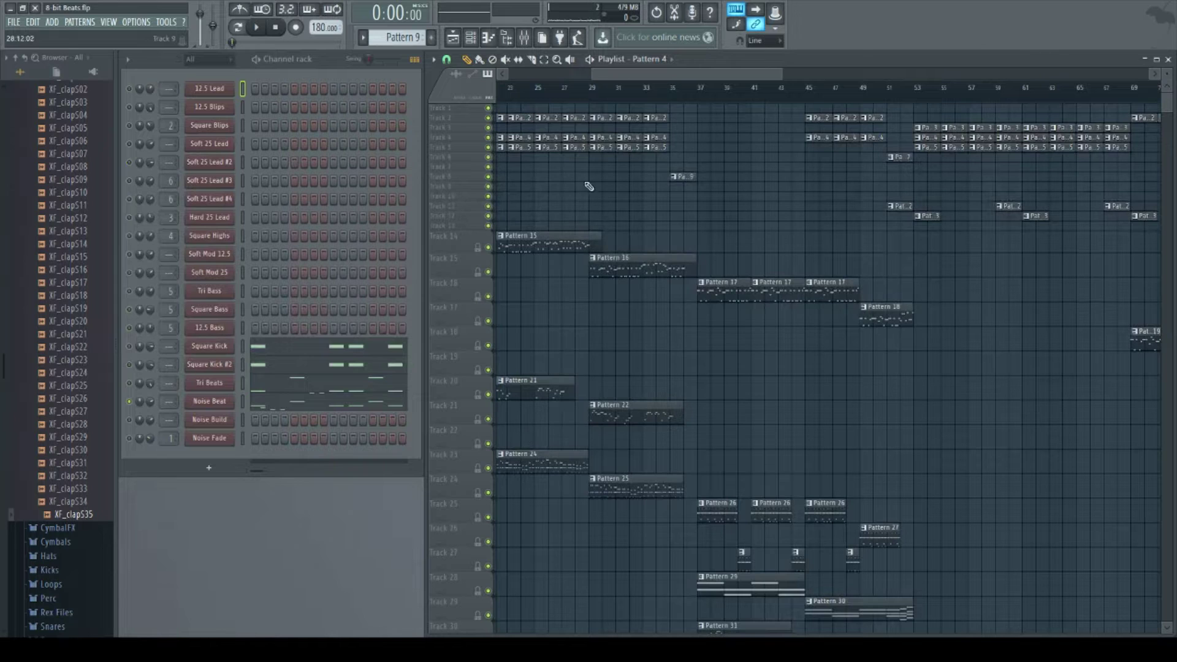
Step: Return to the start of the playlist, unsolo the Noise Beat channel and play the song from the beginning
left_click_drag(680, 70, 597, 70)
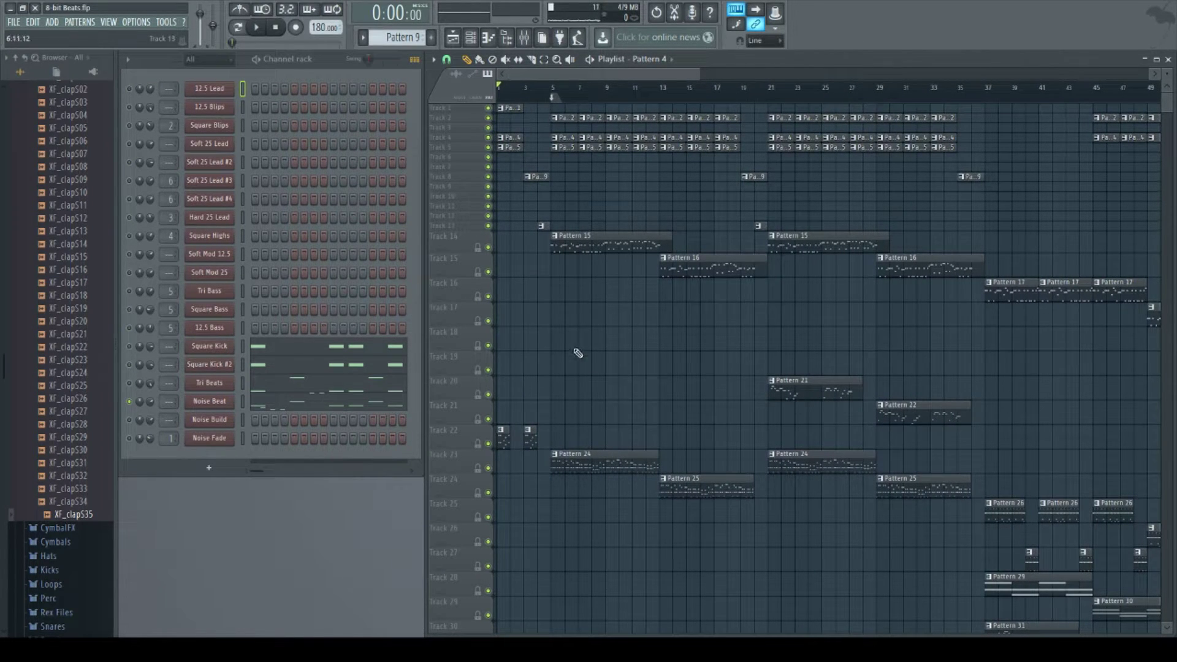
scroll(540, 331, "down", 3)
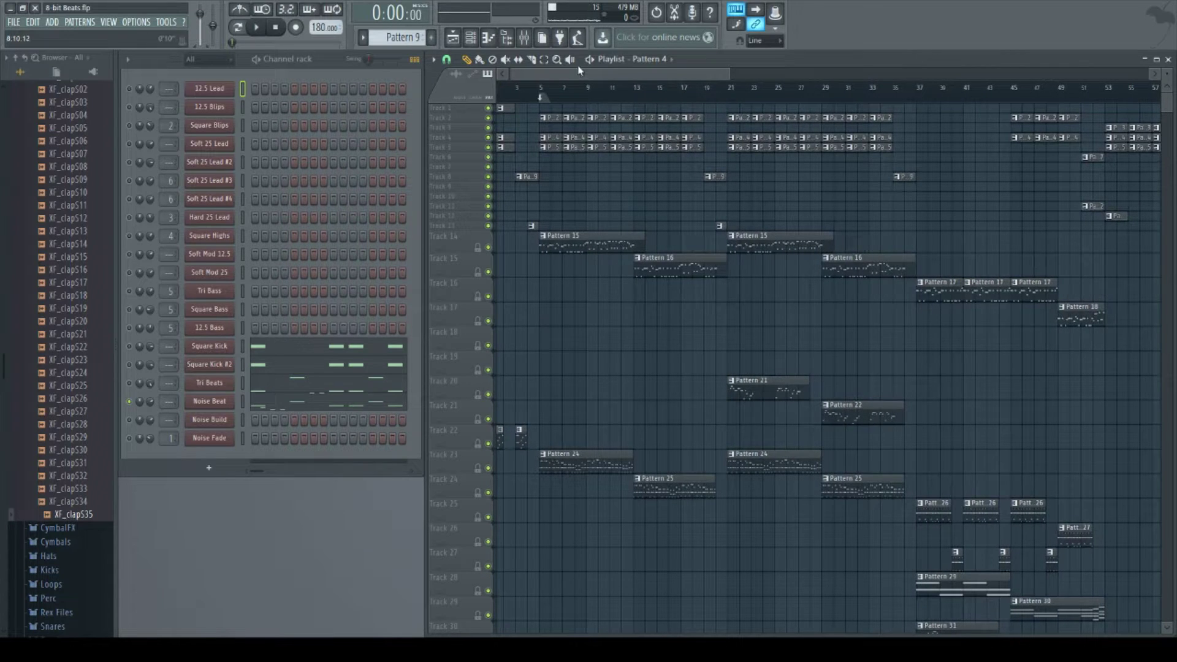
left_click_drag(584, 74, 581, 74)
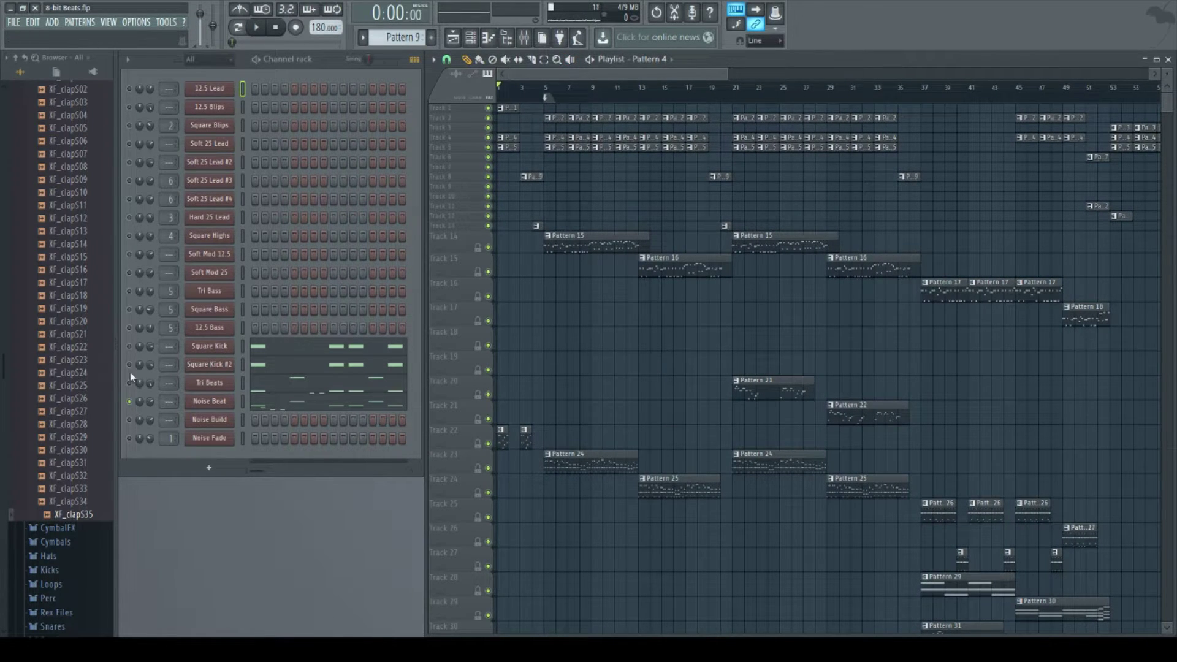
left_click(141, 410)
key("space")
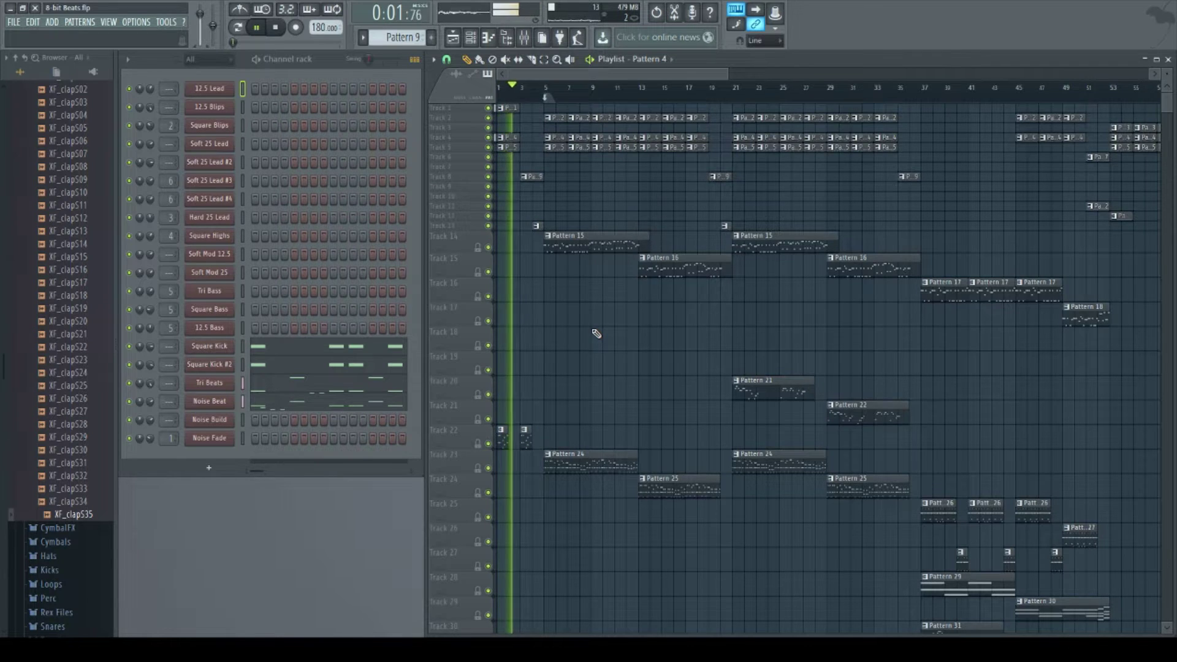
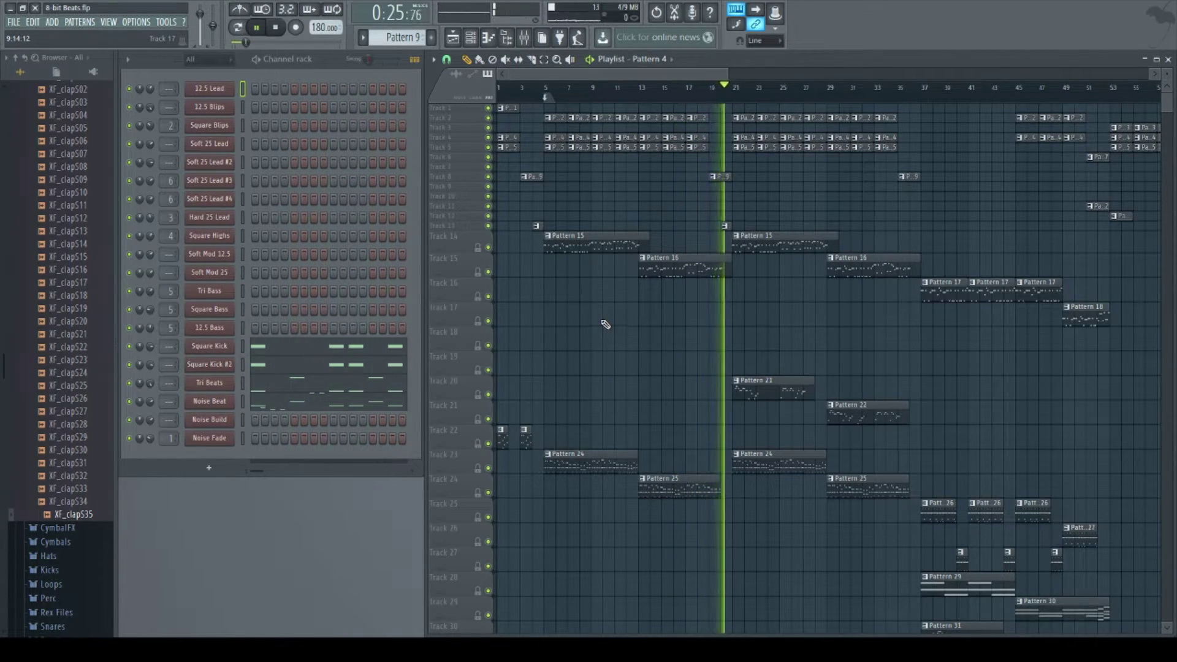
key("space")
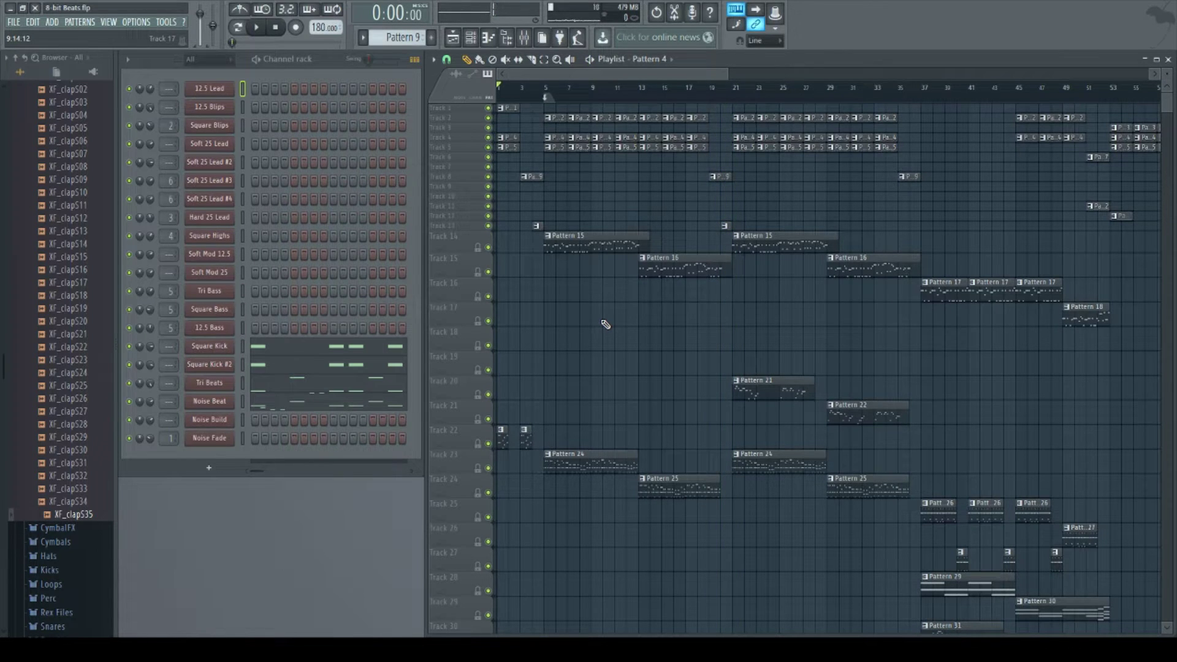
Step: Examine the full pitch range of the Noise Beat notes in Pattern 1's piano roll
left_click(507, 108)
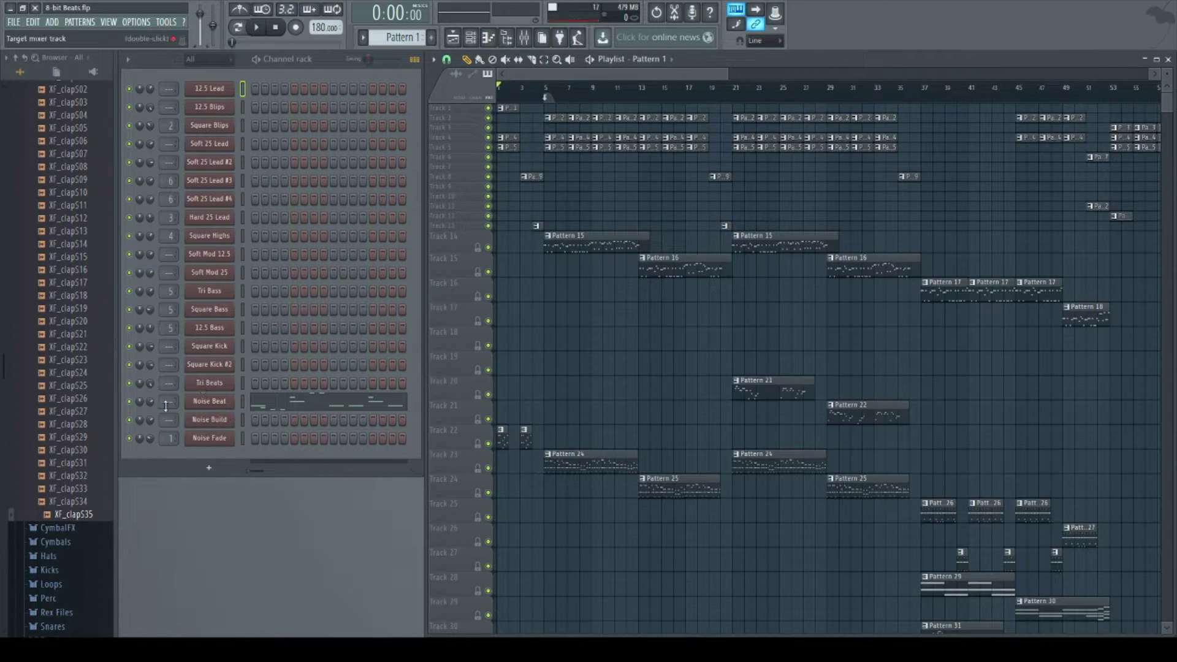
key("F7")
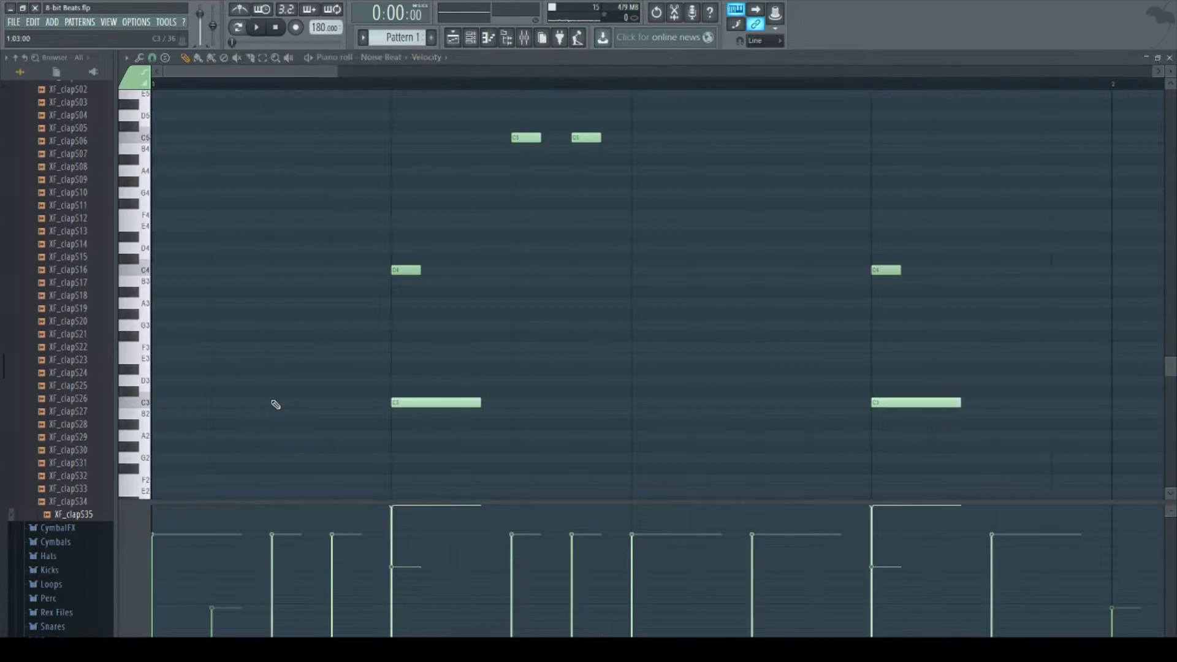
scroll(251, 370, "down", 3)
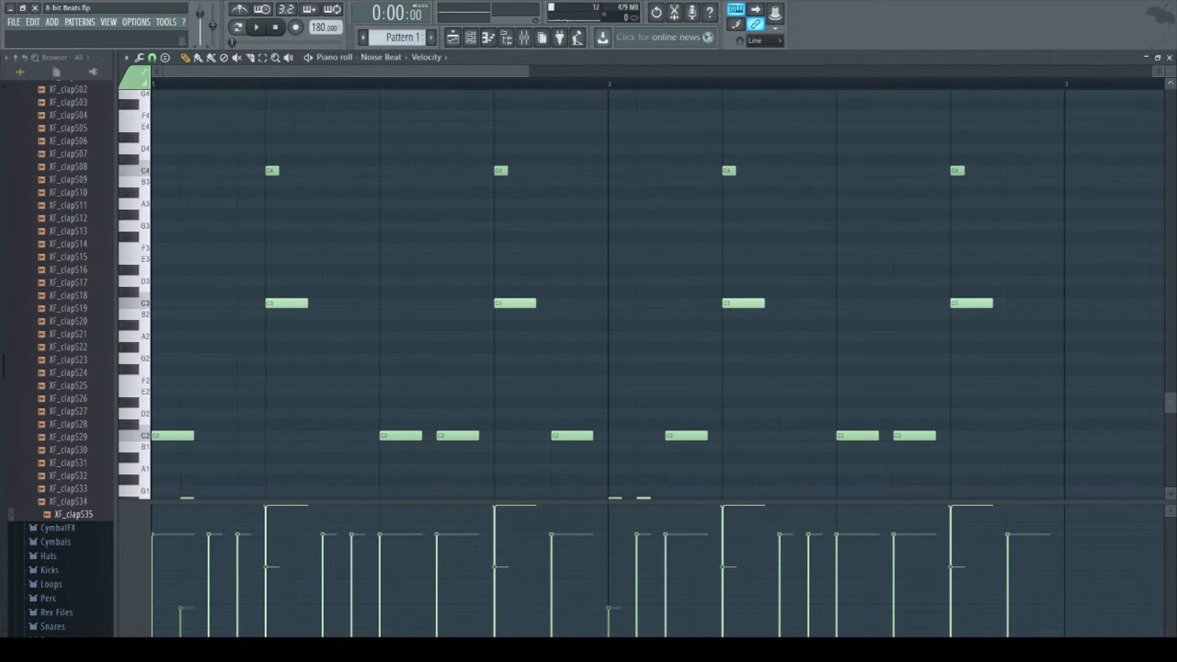
left_click_drag(1170, 69, 1170, 74)
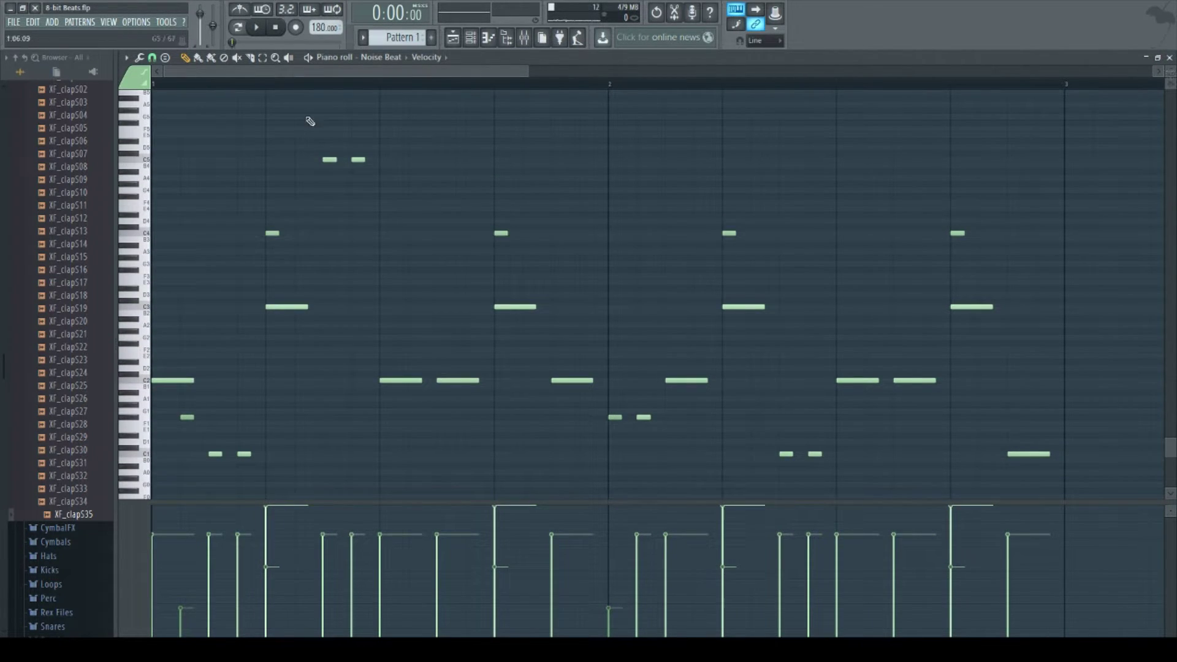
scroll(514, 169, "down", 2)
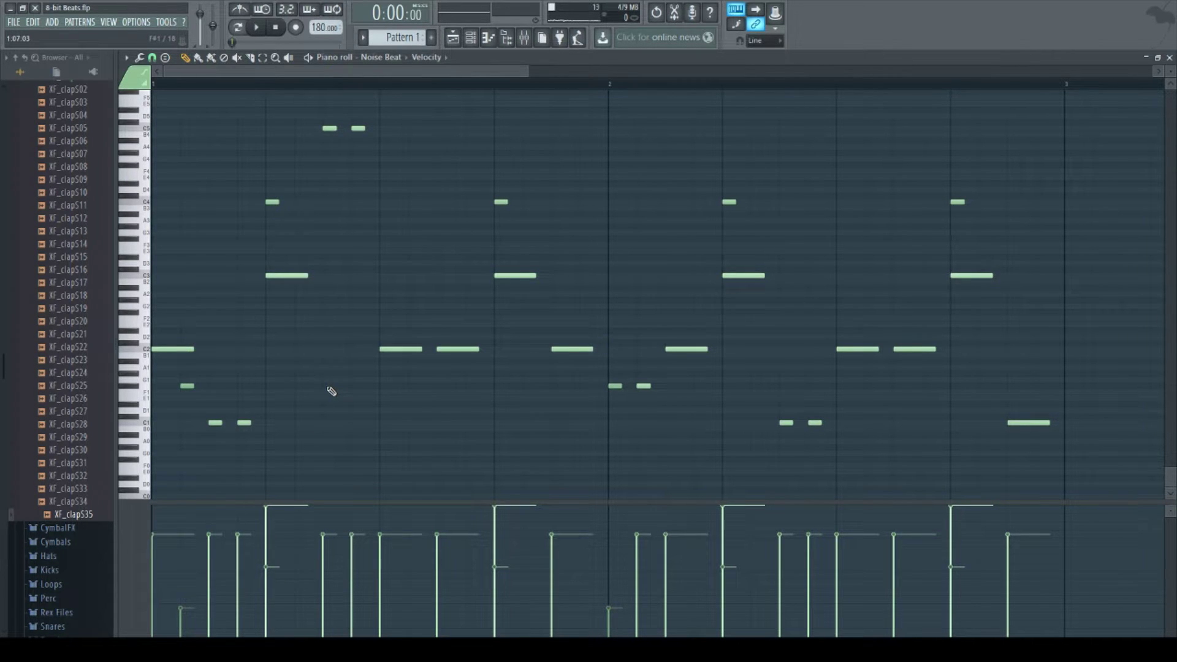
Step: Audition the first C2 note and the first C3 note of Noise Beat
left_click(189, 349)
left_click(178, 347)
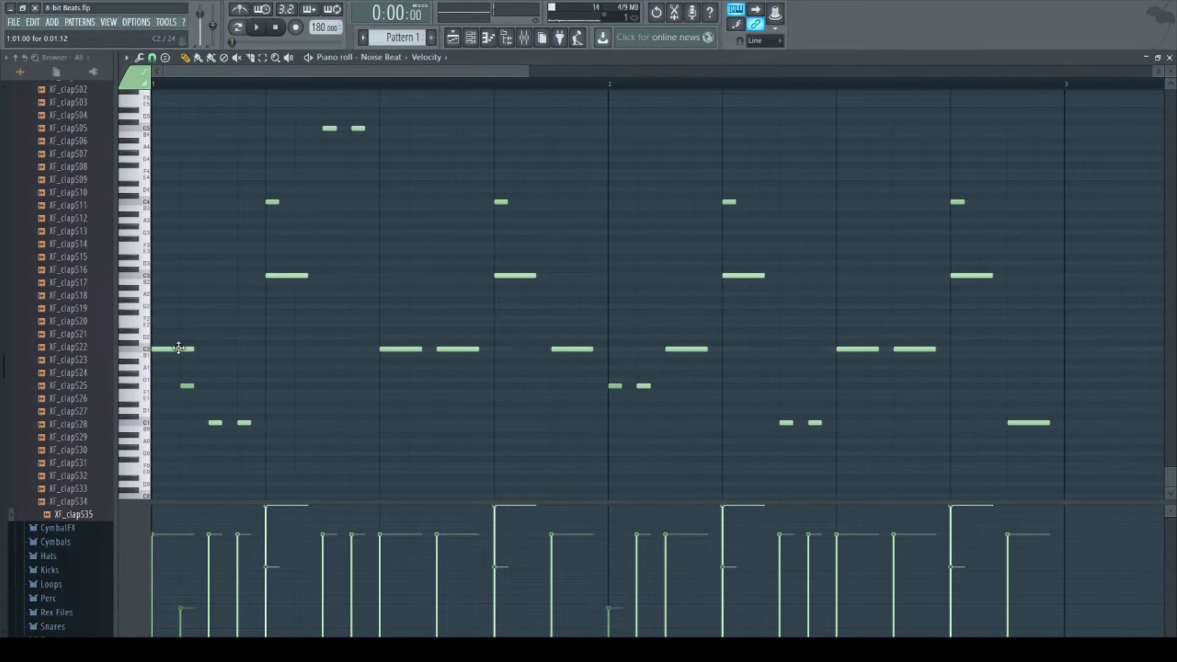
left_click(281, 274)
left_click(282, 274)
Step: Clone the Noise Beat channel and copy only its C2 and C3 notes into the clone's piano roll in Pattern 1
left_click_drag(1040, 249, 162, 385)
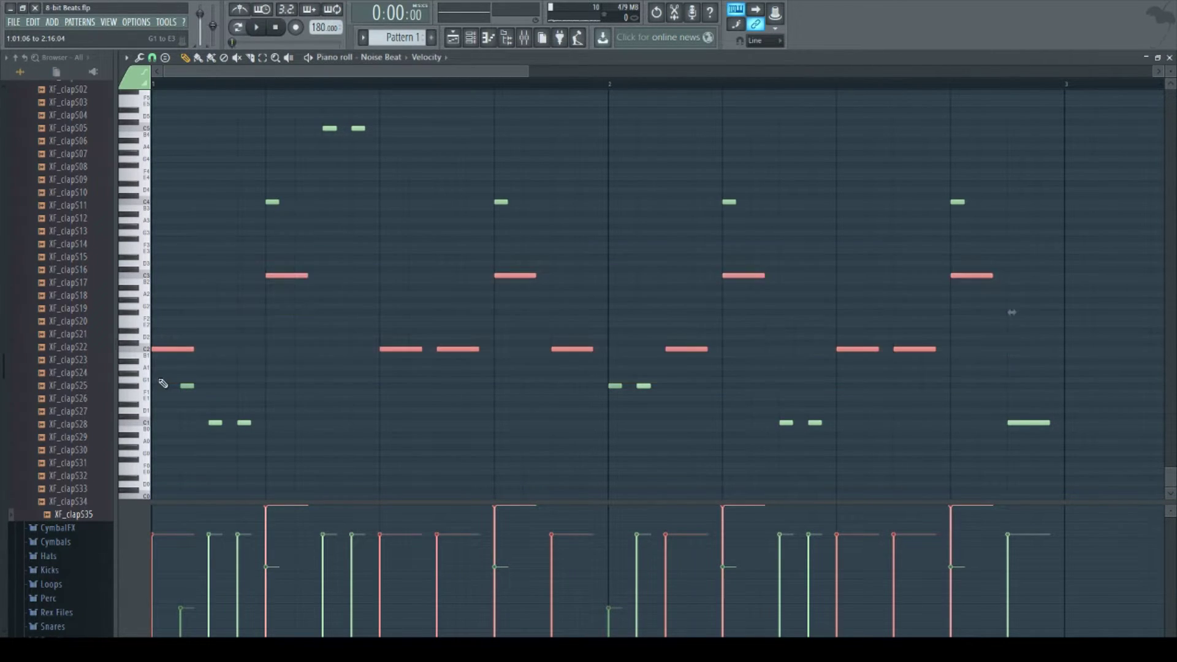
key("F7")
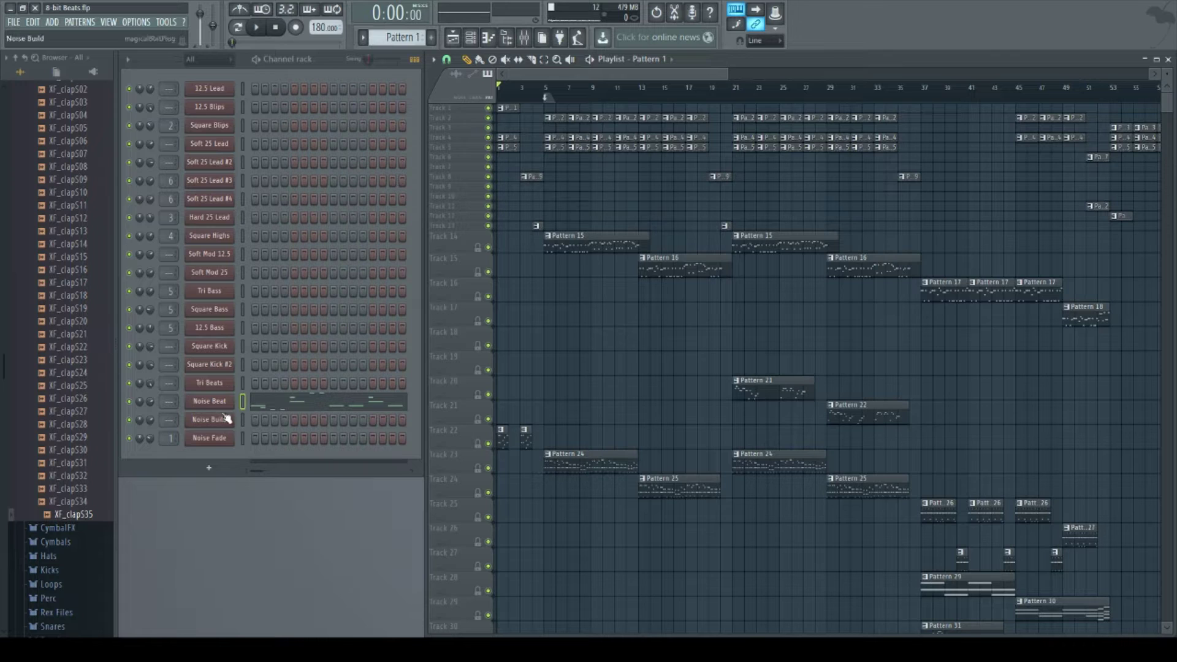
key("alt+c")
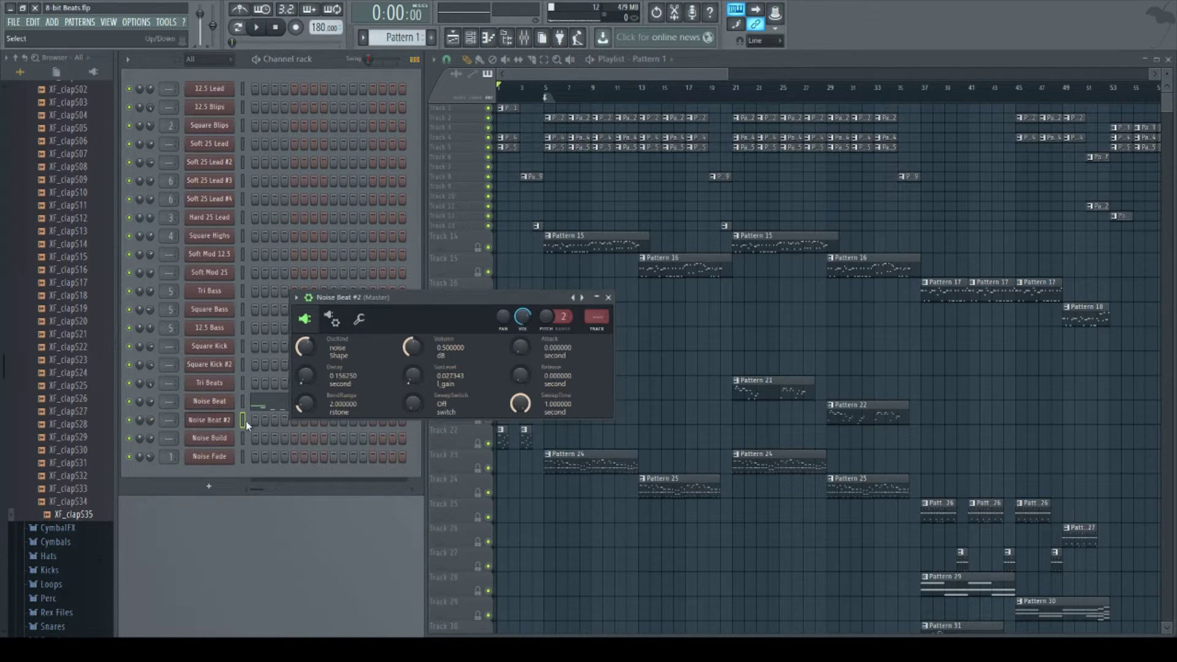
left_click(608, 297)
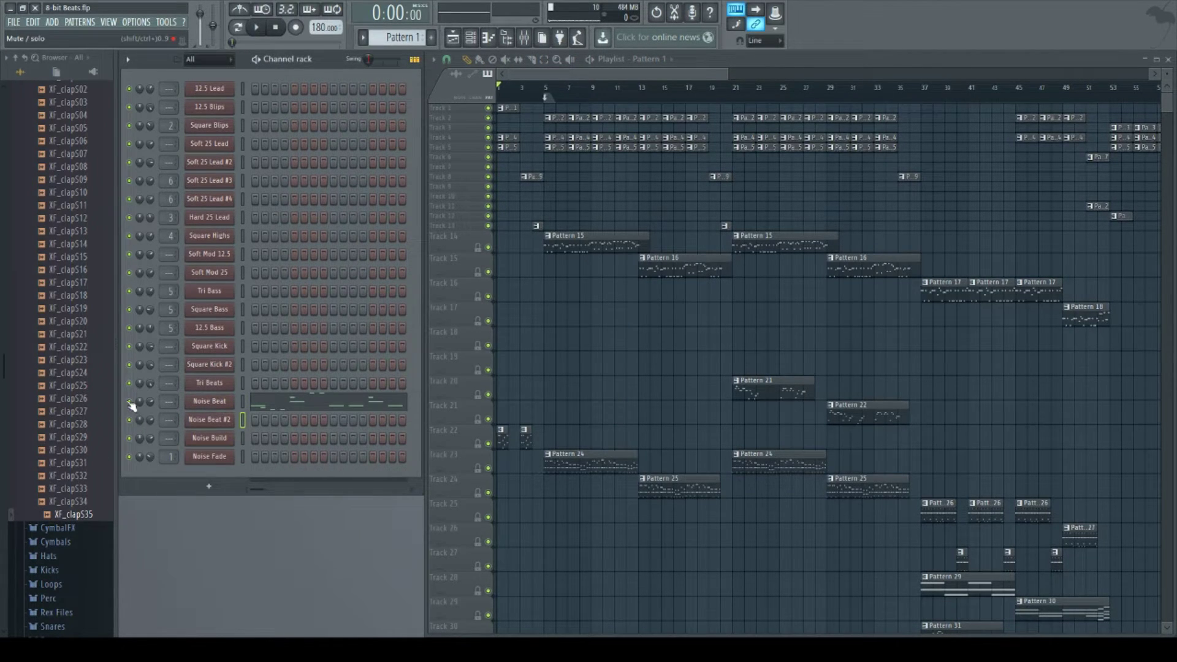
key("F7")
key("ctrl+v")
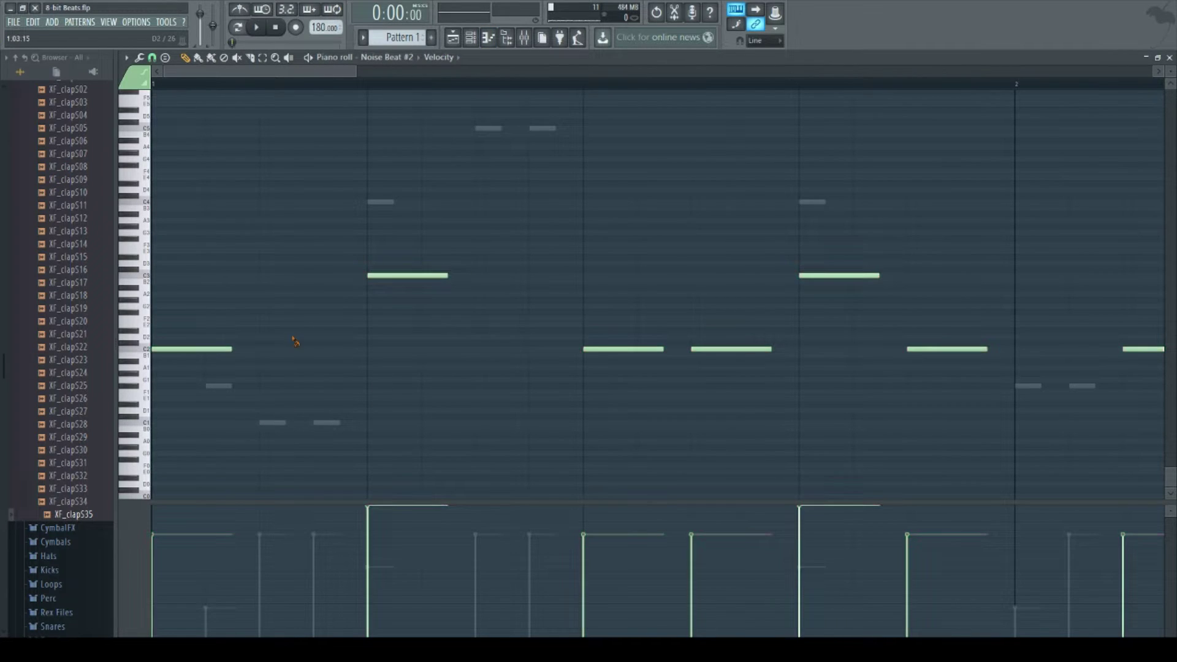
Step: Play Pattern 1 to hear the C2 and C3 notes copied into Noise Beat #2
scroll(296, 340, "down", 3)
scroll(295, 340, "down", 1)
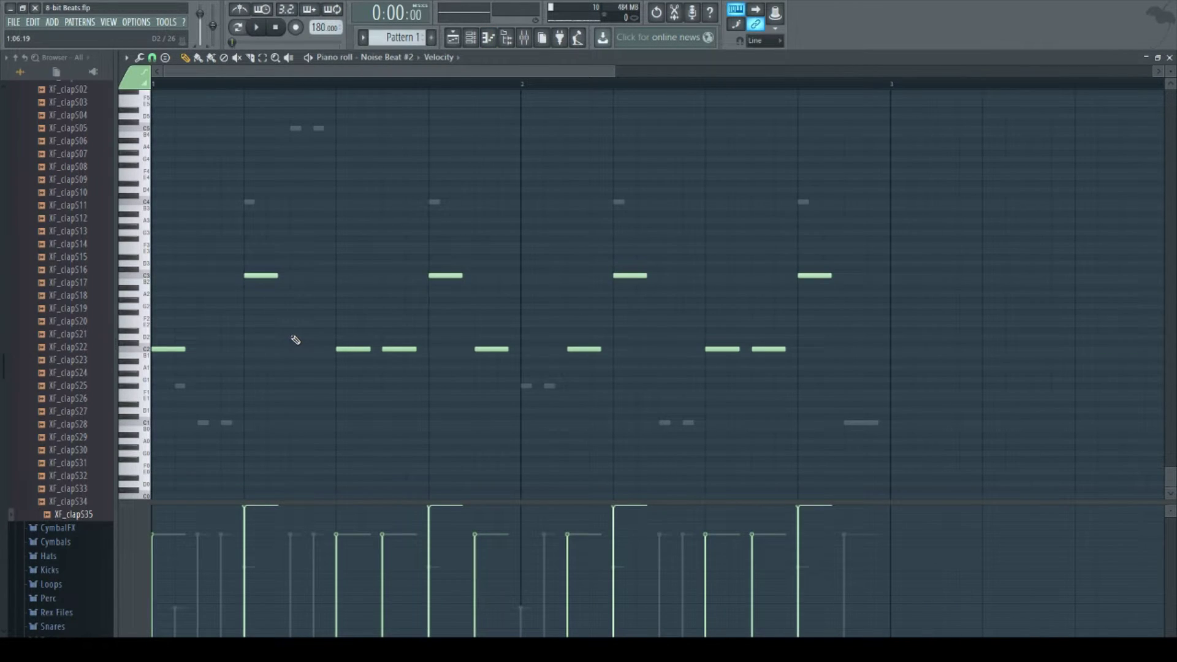
key("space")
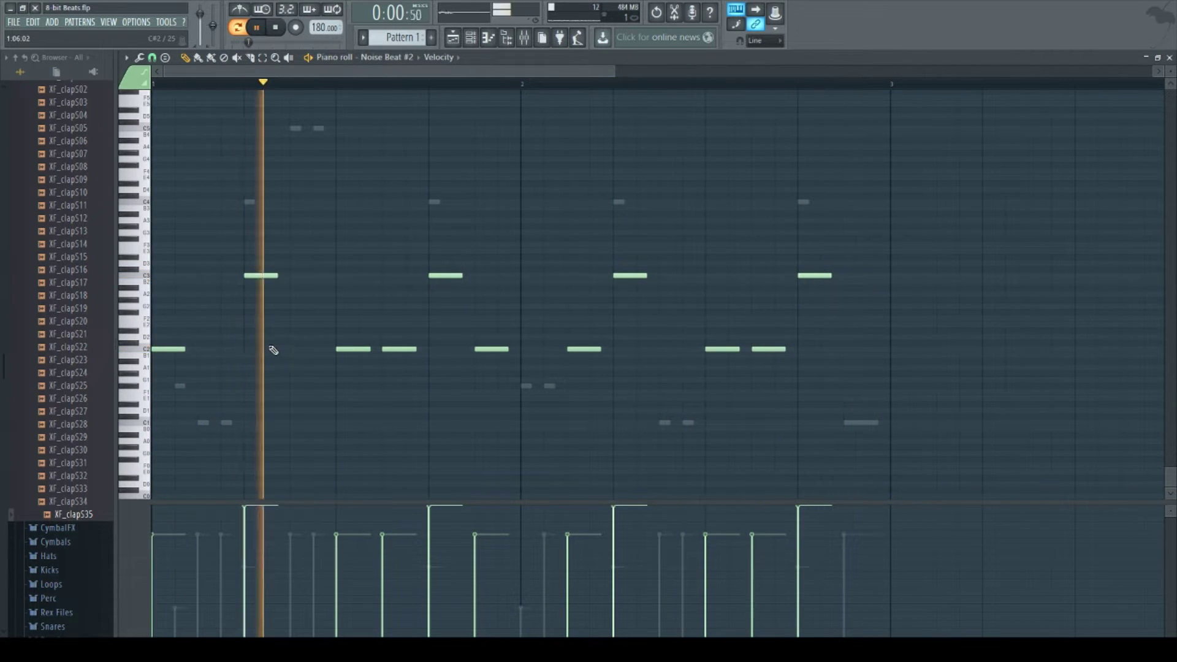
key("space")
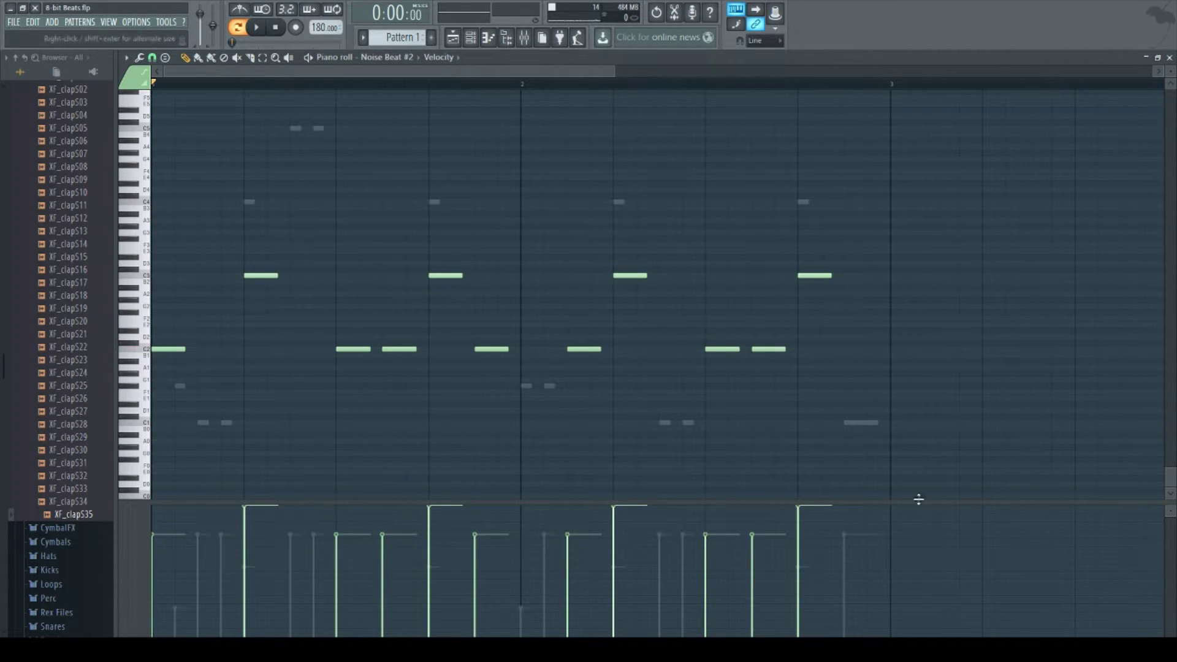
Step: Highlight the C2 notes and the C3 notes of Noise Beat #2 in turn, deselect them and replay the pattern
left_click_drag(896, 334, 161, 418)
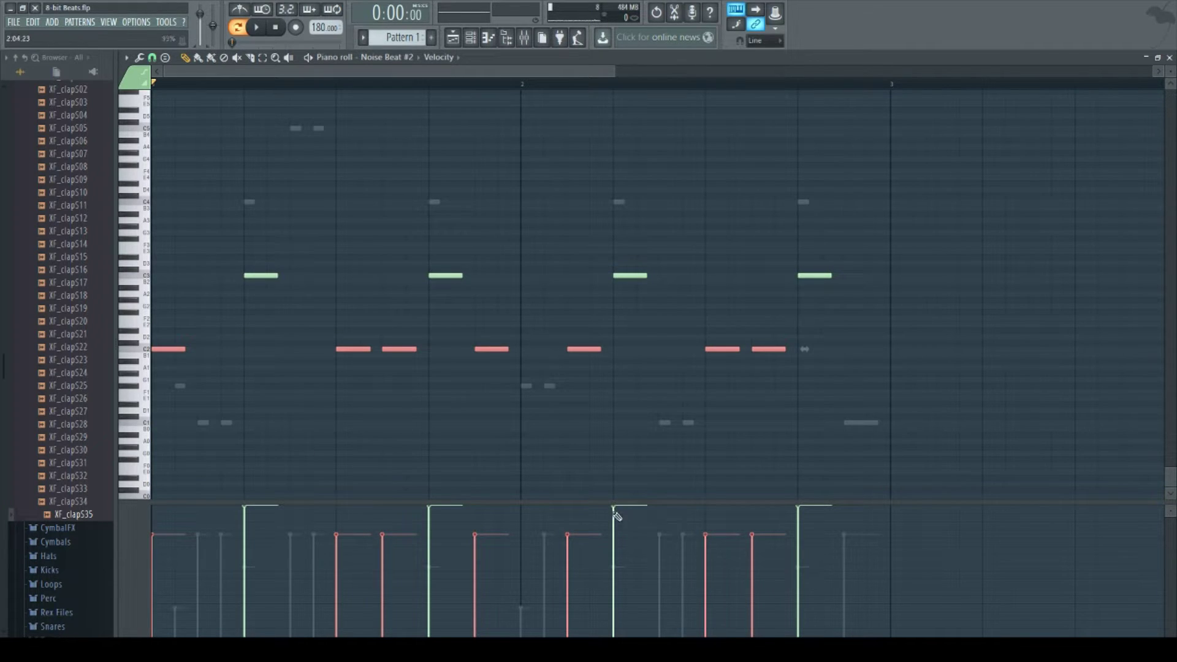
left_click_drag(232, 238, 941, 299)
left_click(707, 191)
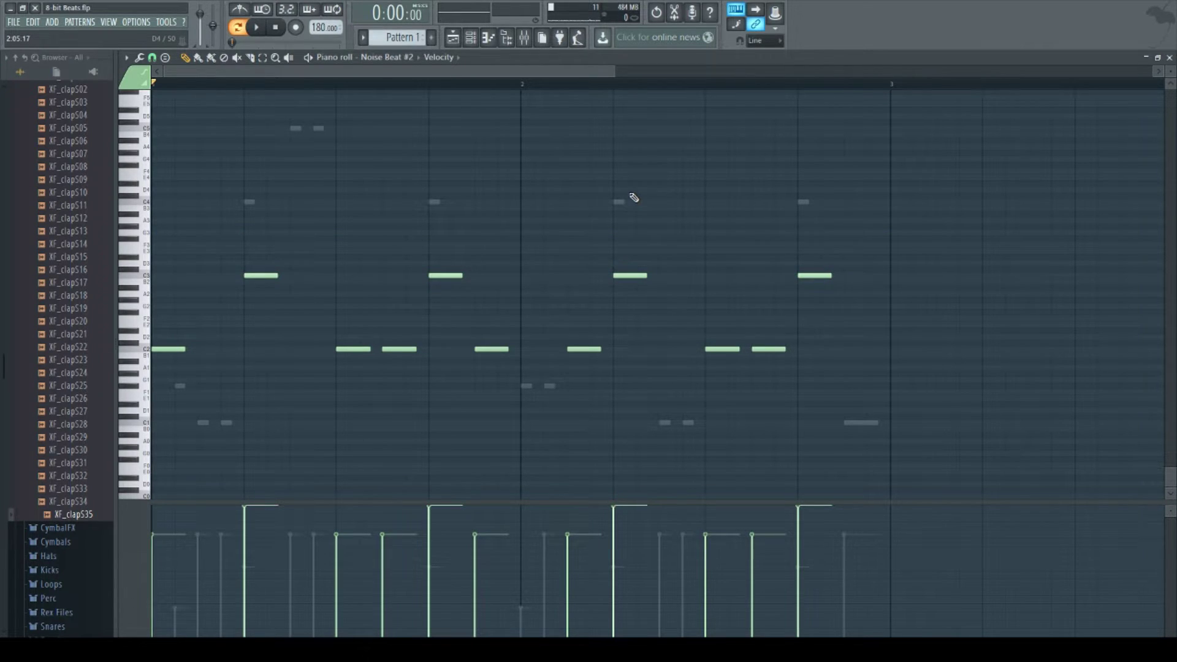
key("space")
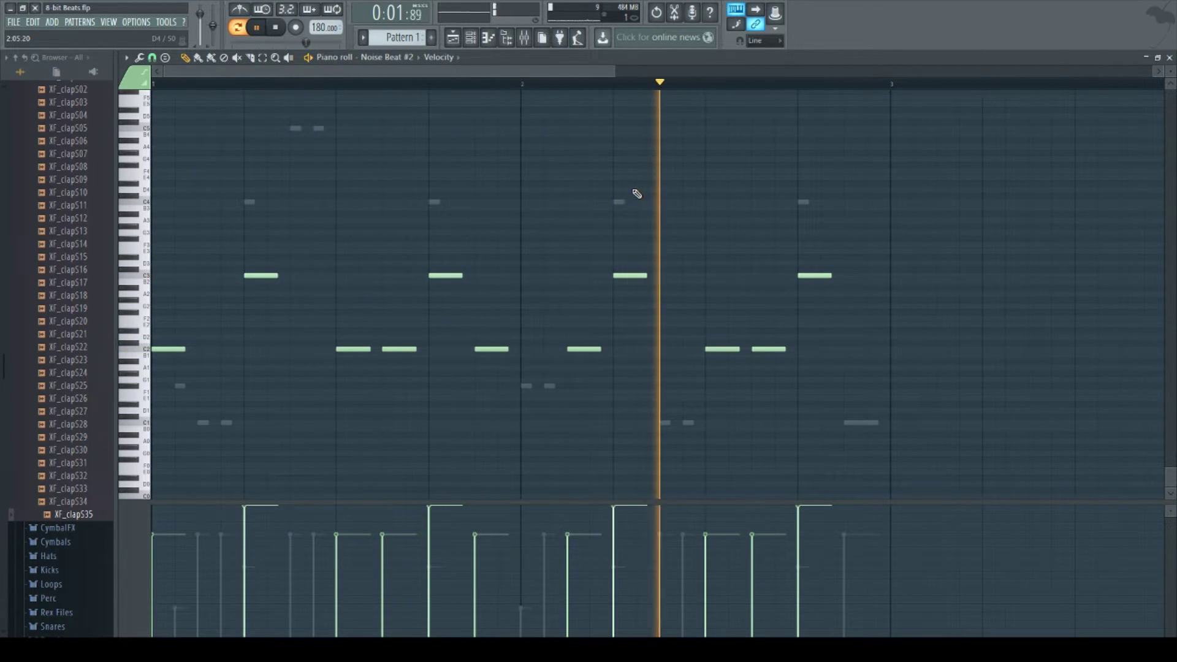
key("space")
Step: Lengthen all the Noise Beat #2 notes to half a beat each and play the pattern
scroll(178, 251, "up", 1, "ctrl")
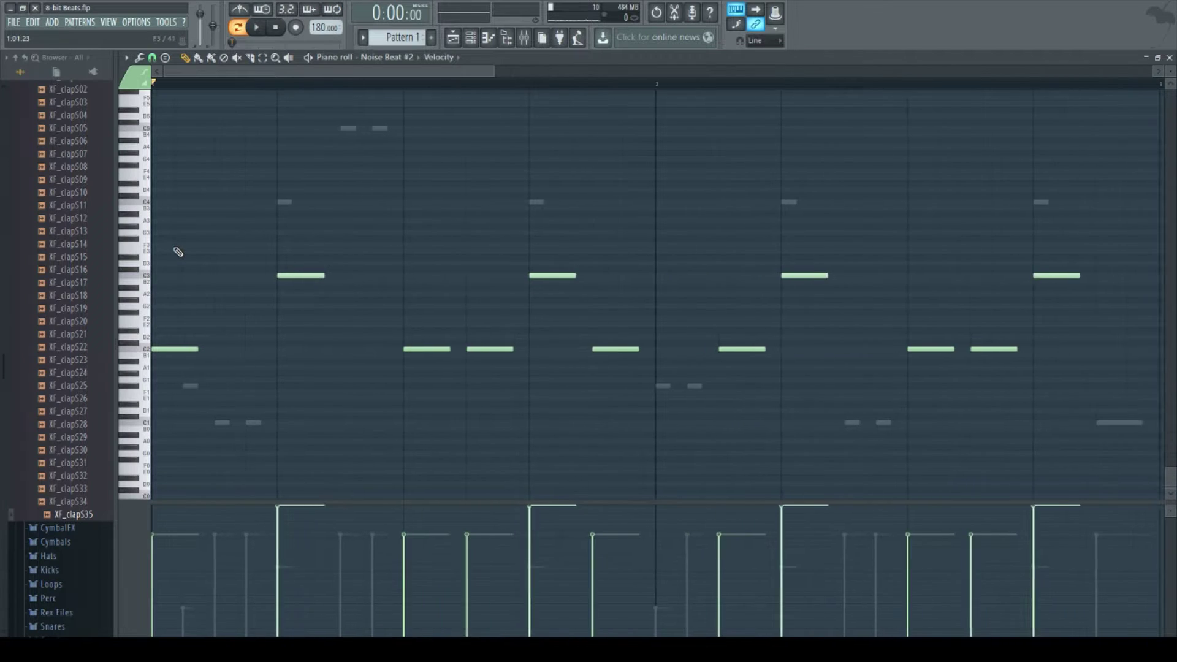
scroll(178, 252, "up", 1, "ctrl")
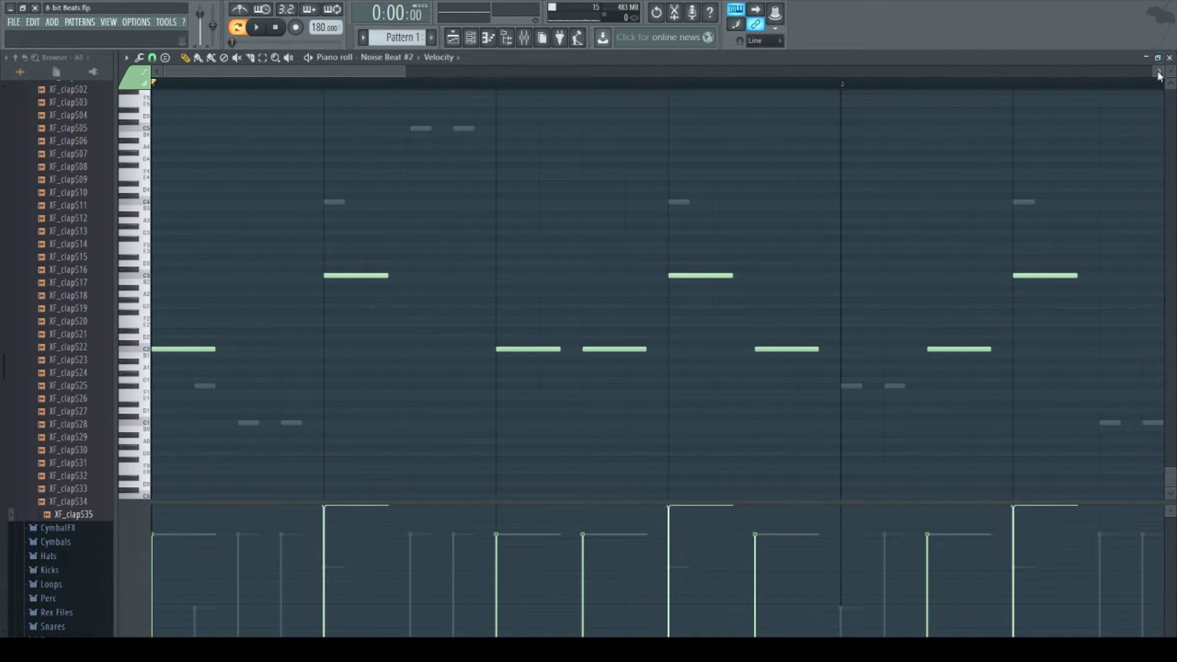
scroll(1170, 71, "up", 1)
scroll(1170, 71, "up", 2)
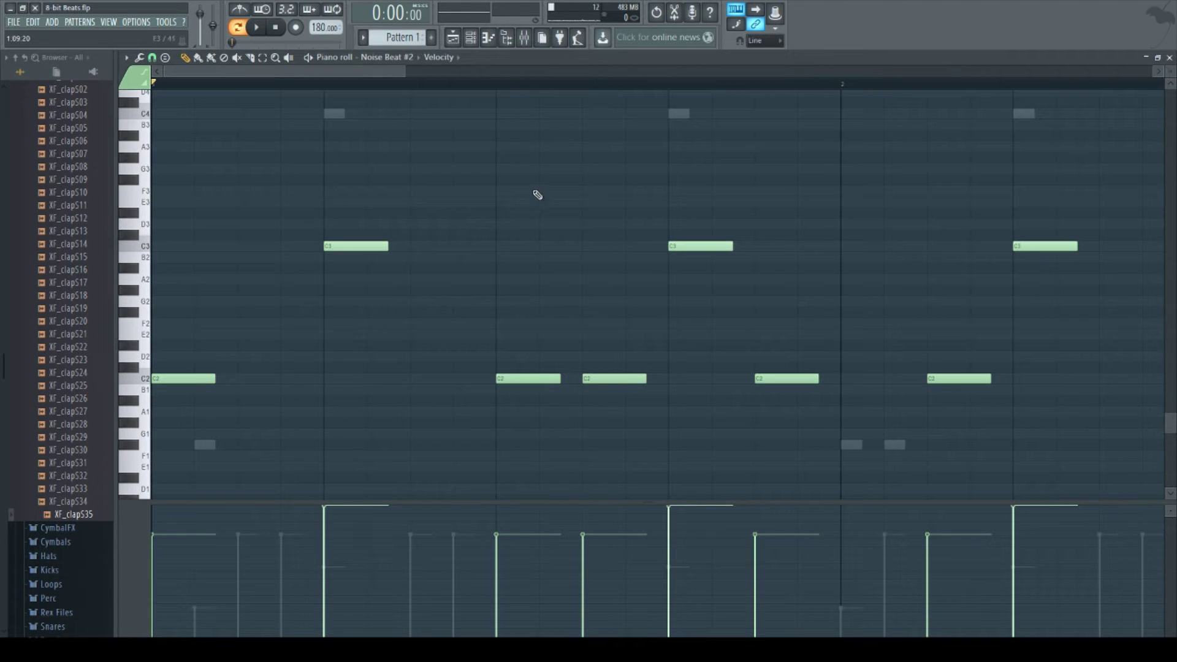
scroll(540, 193, "down", 3, "ctrl")
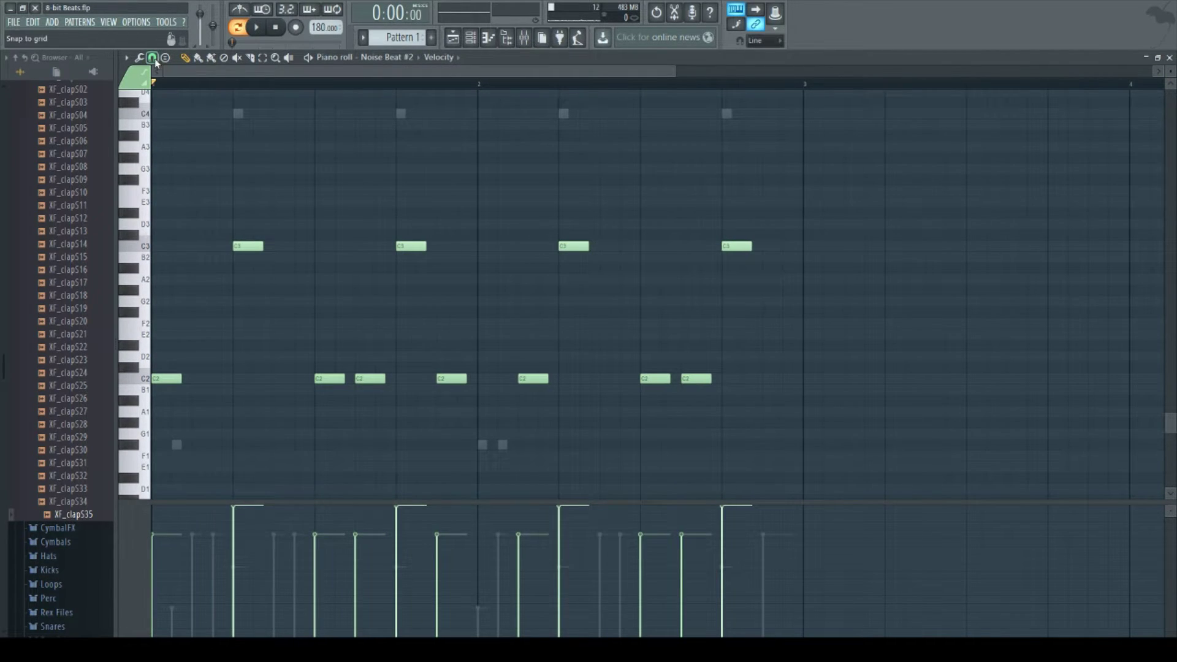
key("ctrl+a")
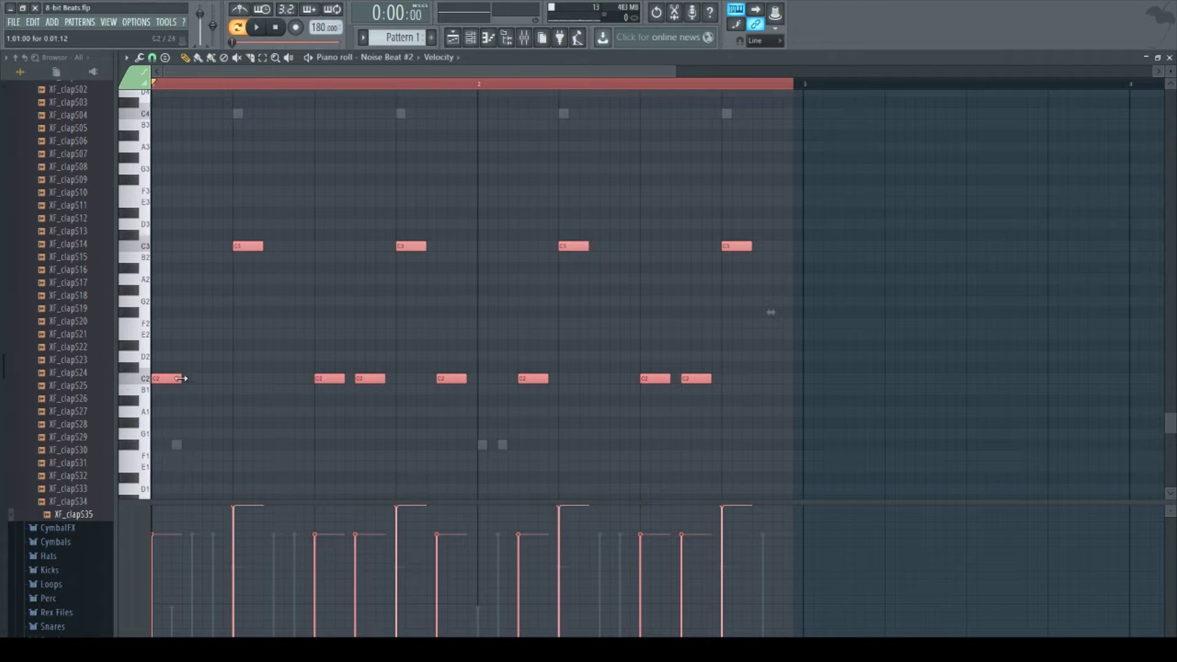
left_click_drag(181, 378, 190, 378)
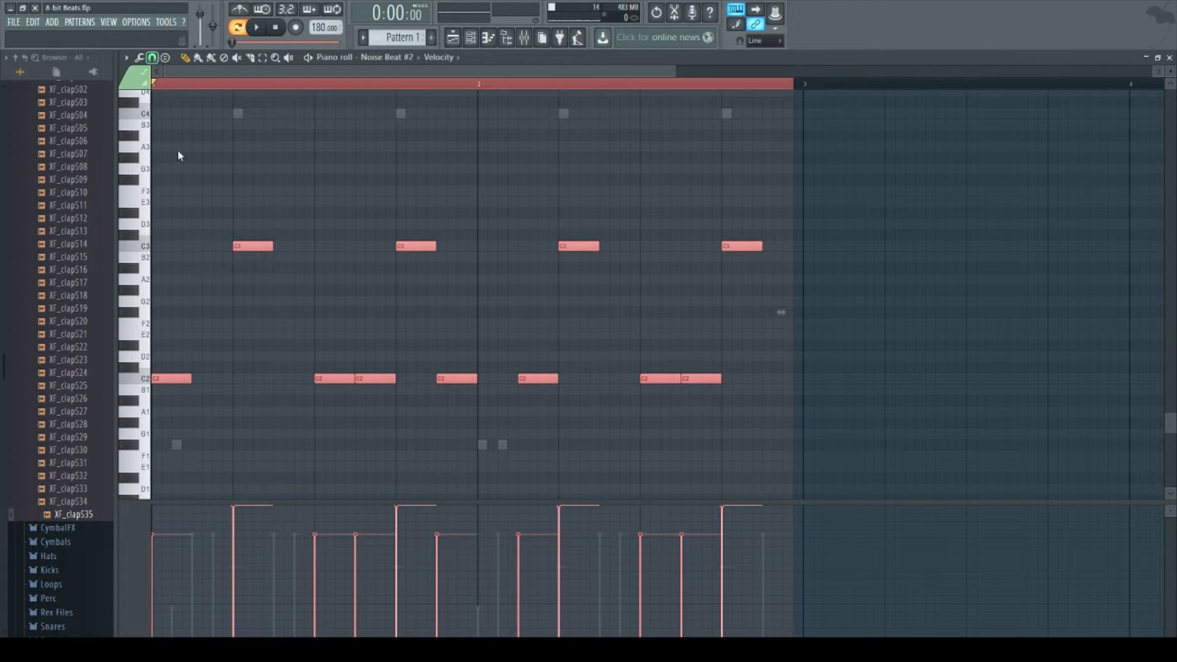
key("ctrl+d")
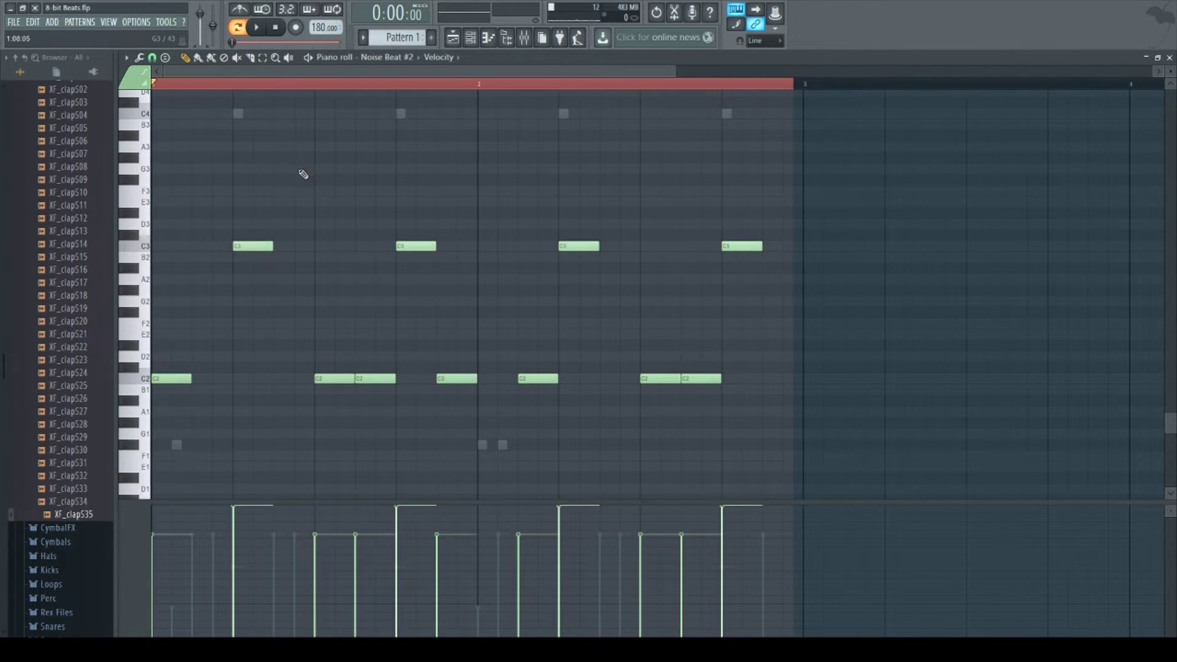
key("space")
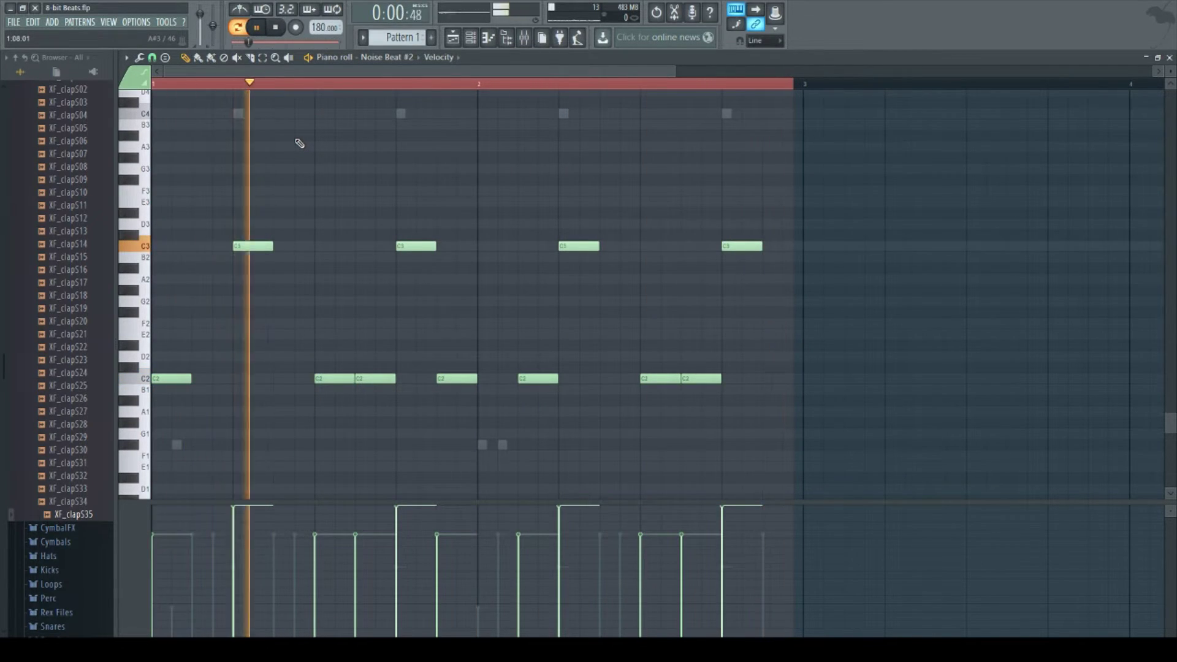
key("space")
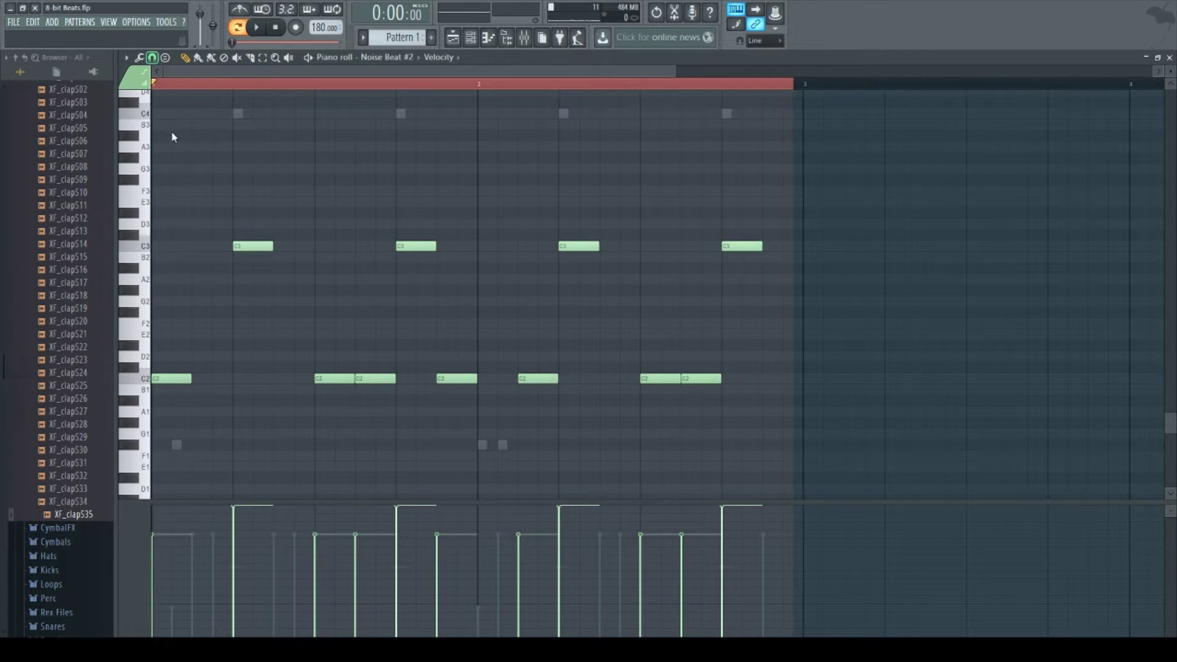
Step: Shorten all the Noise Beat #2 notes to a quarter beat each and play the pattern
key("ctrl+a")
left_click_drag(394, 378, 369, 376)
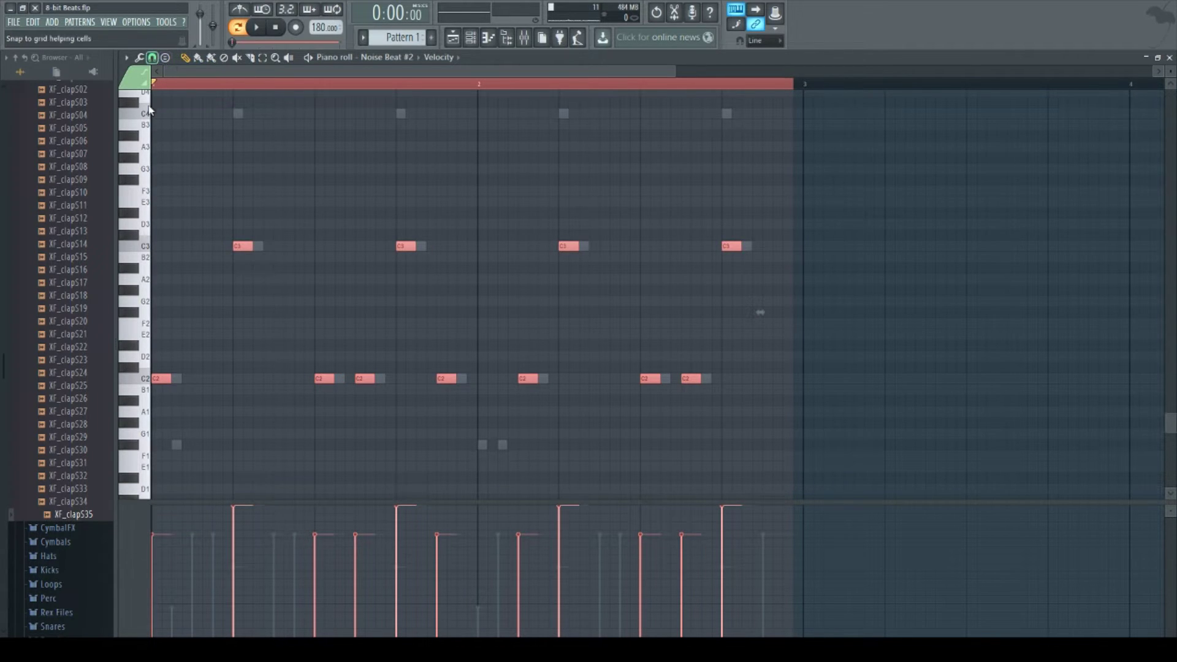
left_click(388, 176)
key("space")
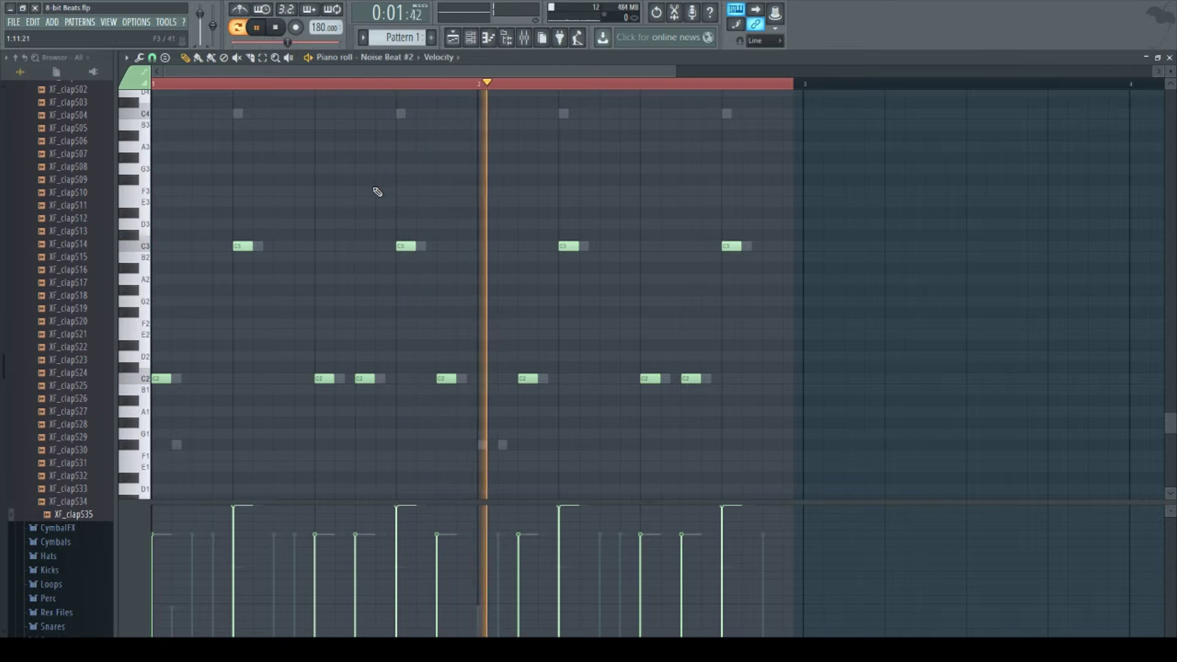
key("space")
Step: Delete all the Noise Beat #2 notes in Pattern 1 and open the Noise Beat notes
key("ctrl+a")
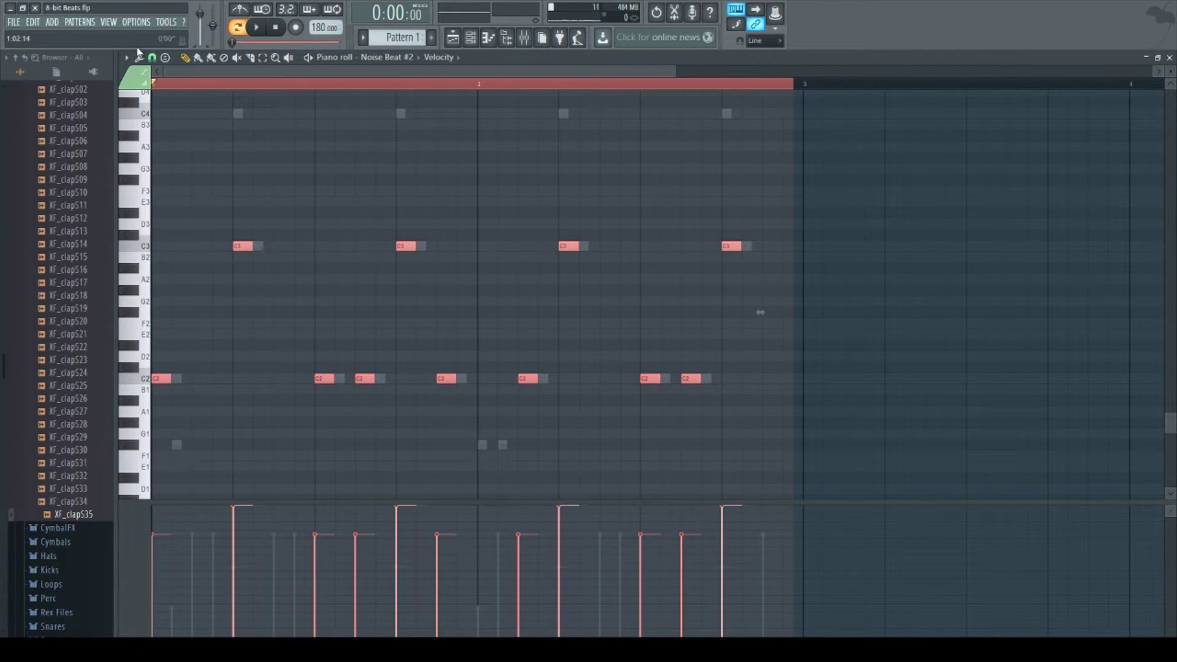
left_click_drag(252, 247, 262, 247)
left_click(1170, 57)
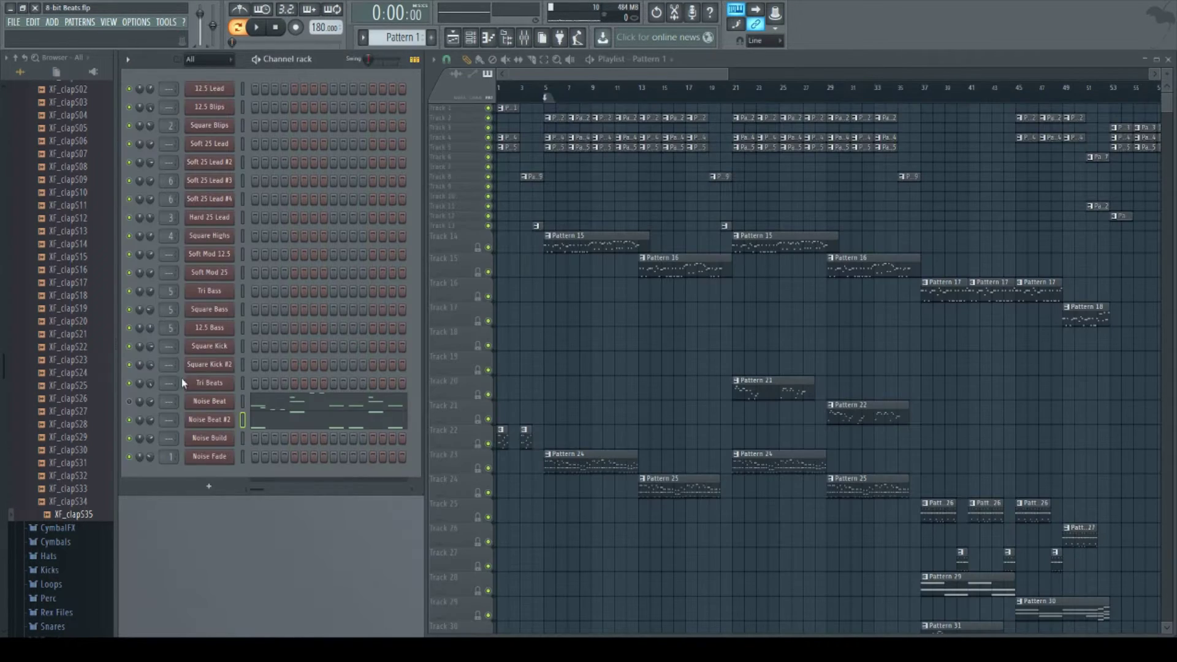
left_click(251, 422)
key("ctrl+a")
key("Delete")
key("ctrl+z")
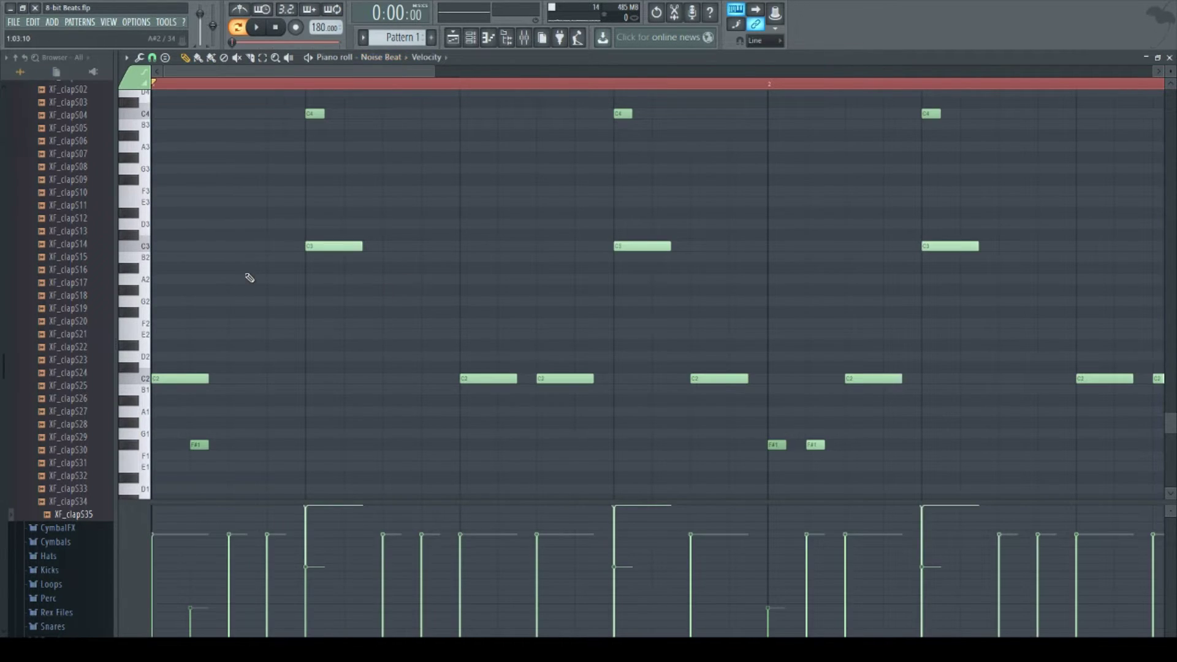
Step: Look over the full range of Noise Beat notes and play Pattern 1
scroll(242, 294, "down", 5)
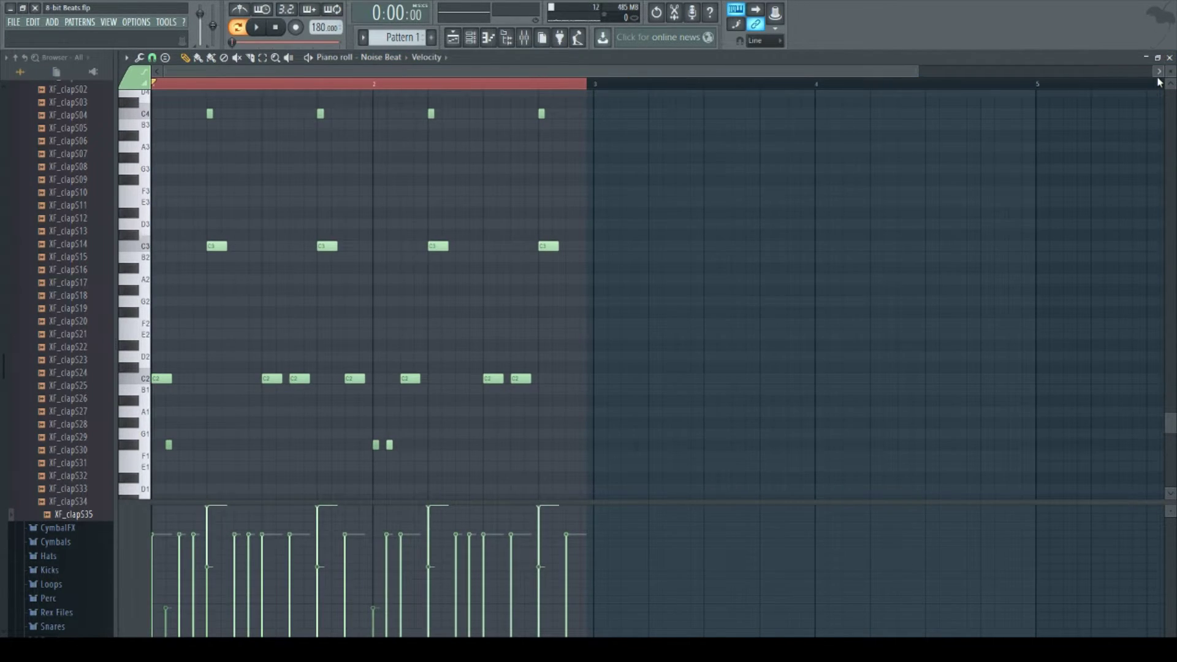
scroll(1170, 71, "down", 4)
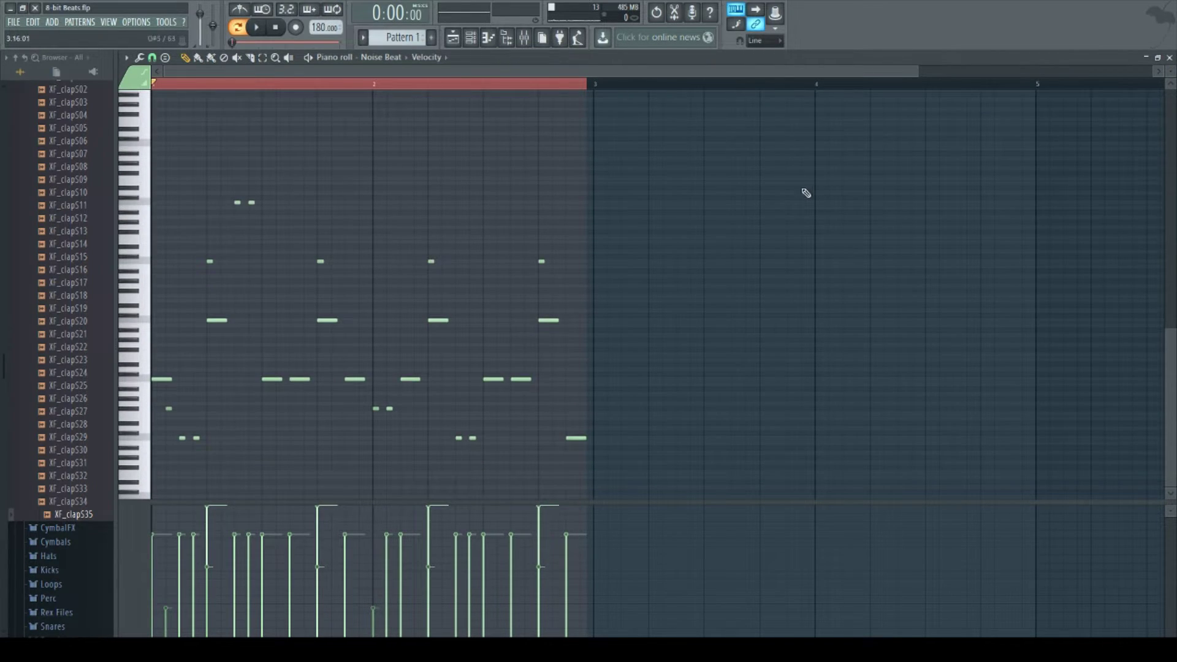
left_click(1170, 57)
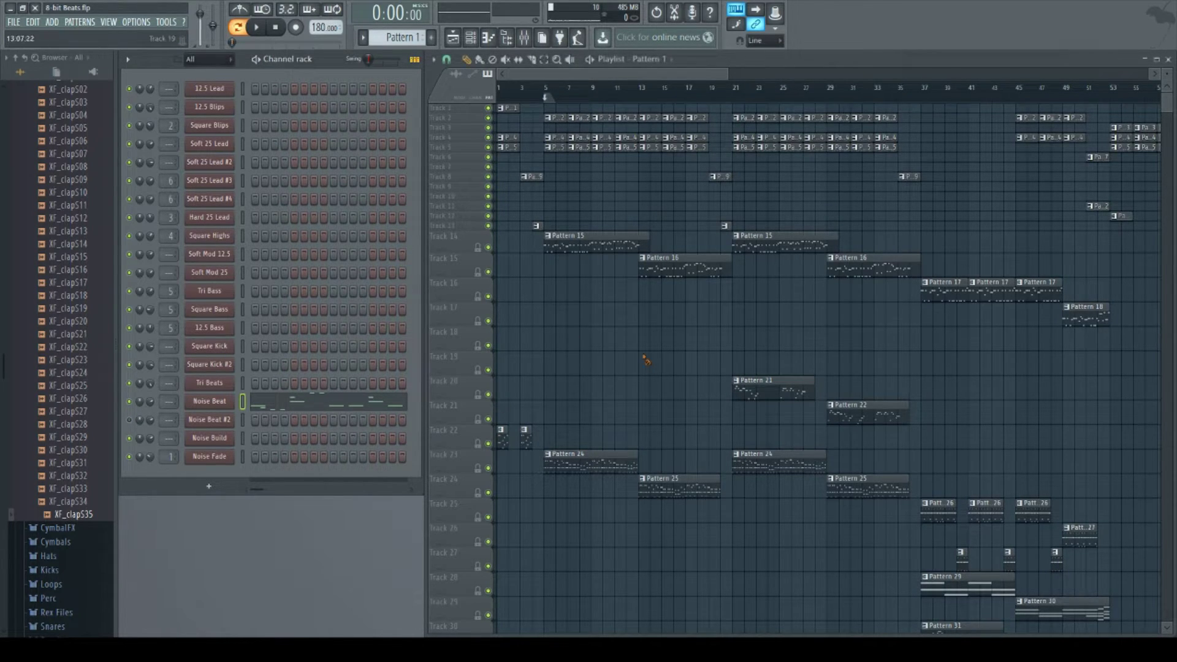
key("space")
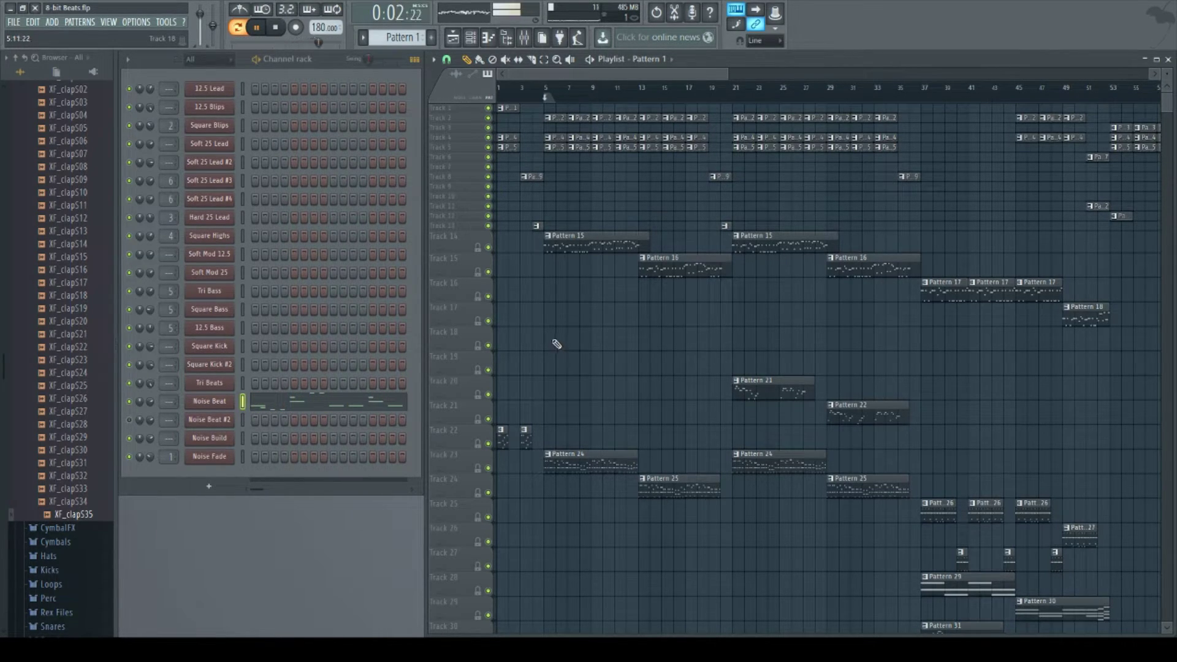
key("space")
Step: Remove the C2 and C3 notes from Noise Beat and play the remaining accent notes on their own
left_click(283, 406)
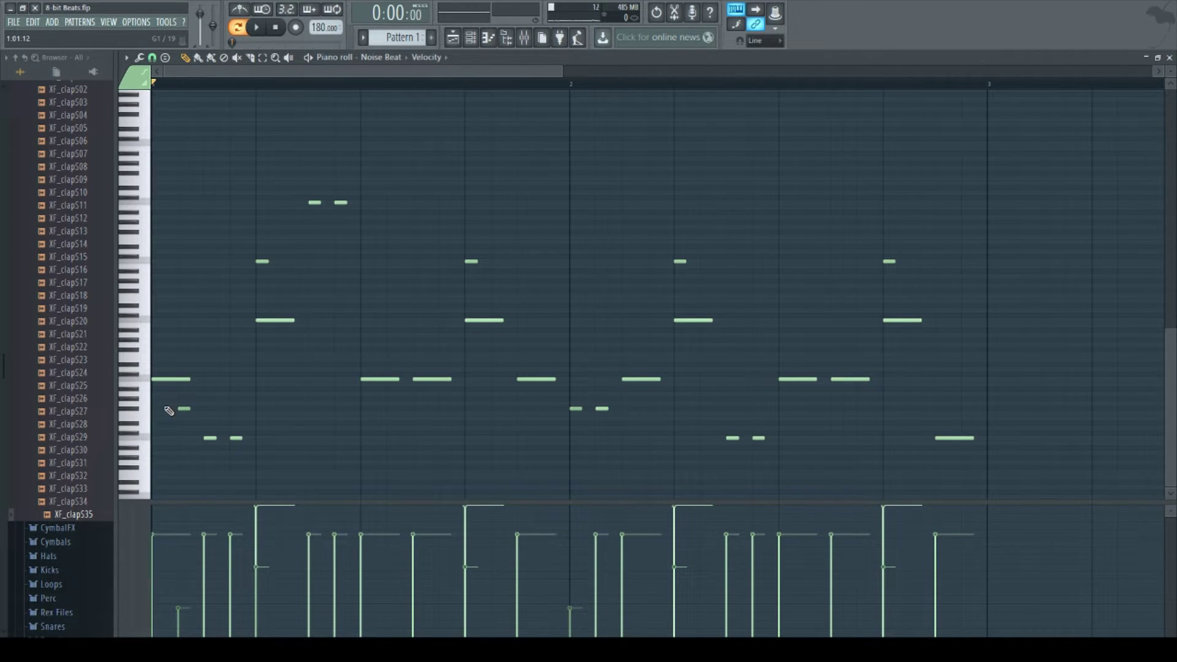
left_click_drag(165, 316, 936, 389)
key("Delete")
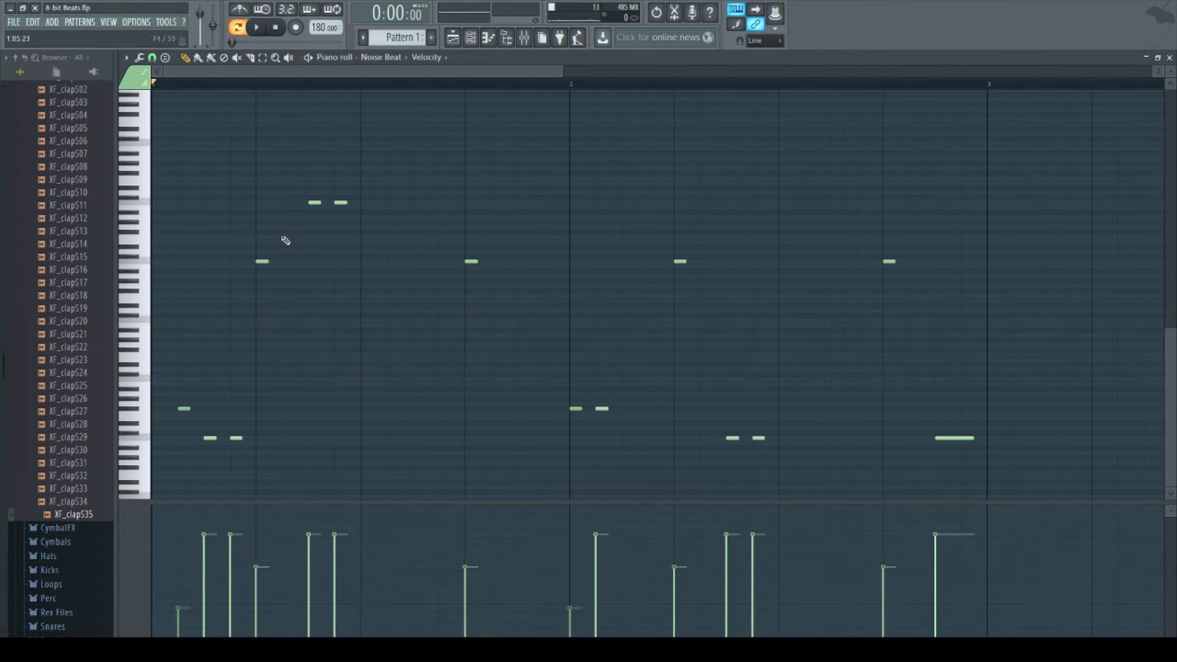
key("space")
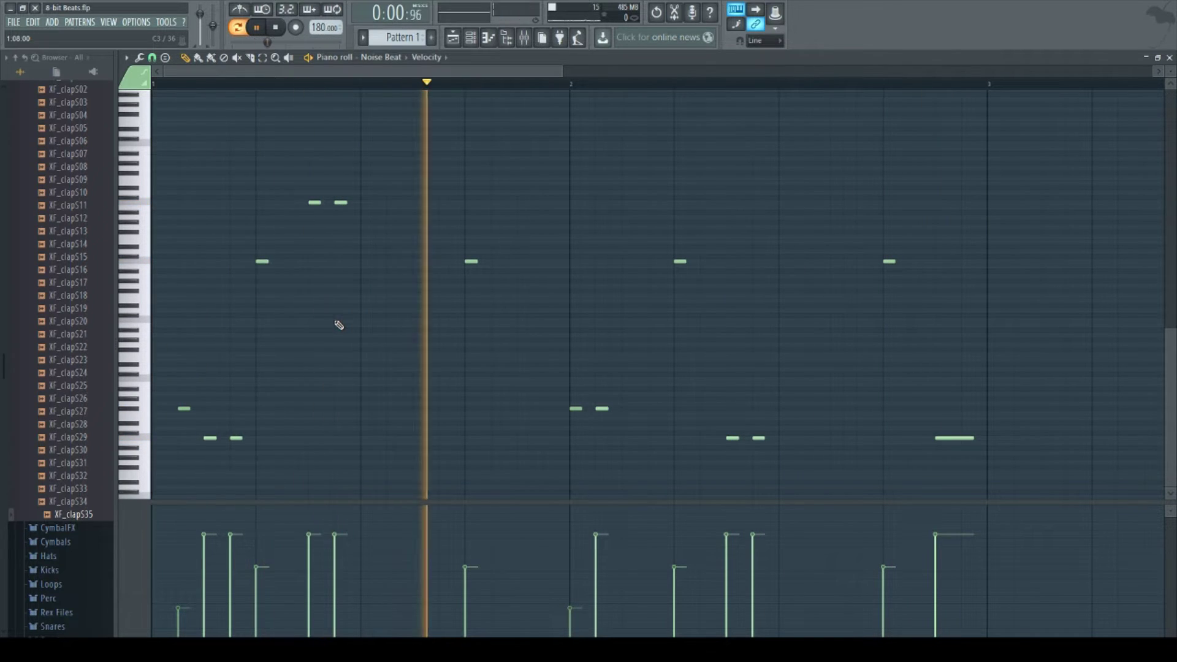
key("space")
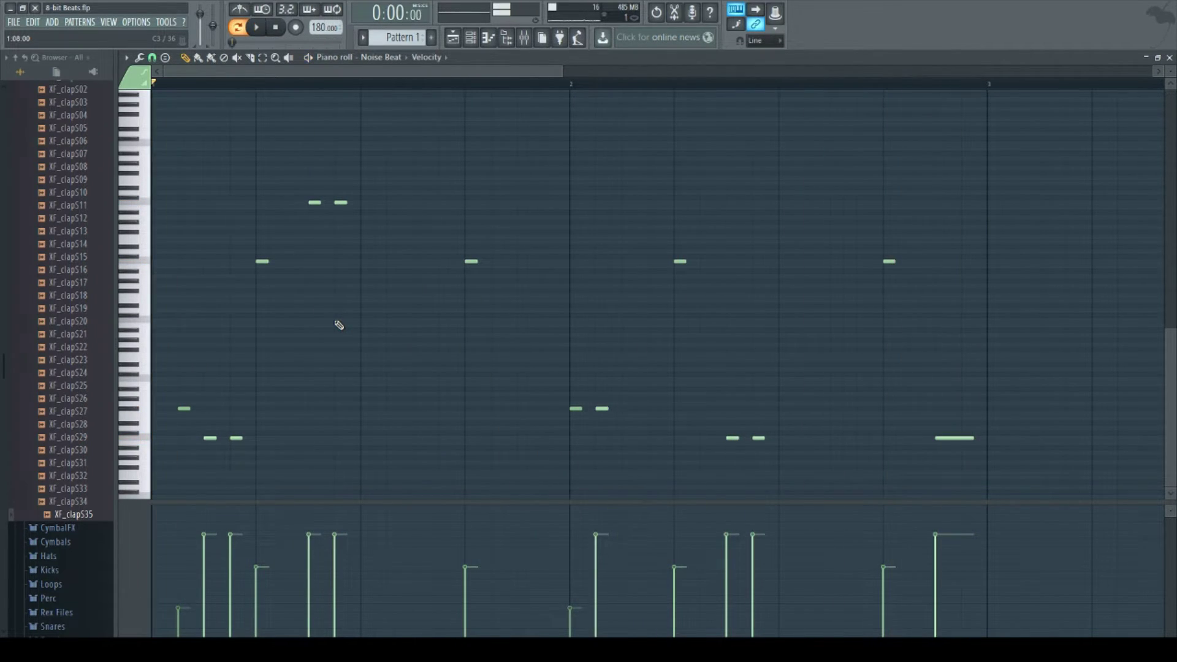
Step: Restore the C2 and C3 notes in Noise Beat, deselect them and play the complete pattern twice
key("ctrl+v")
key("ctrl+d")
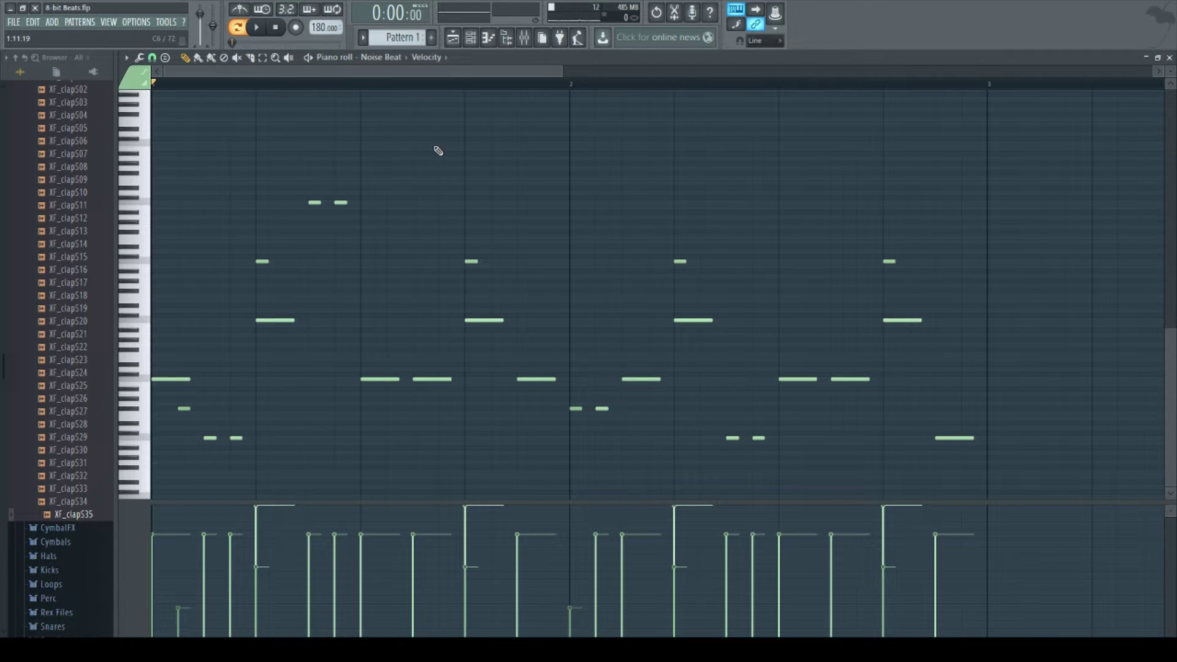
key("space")
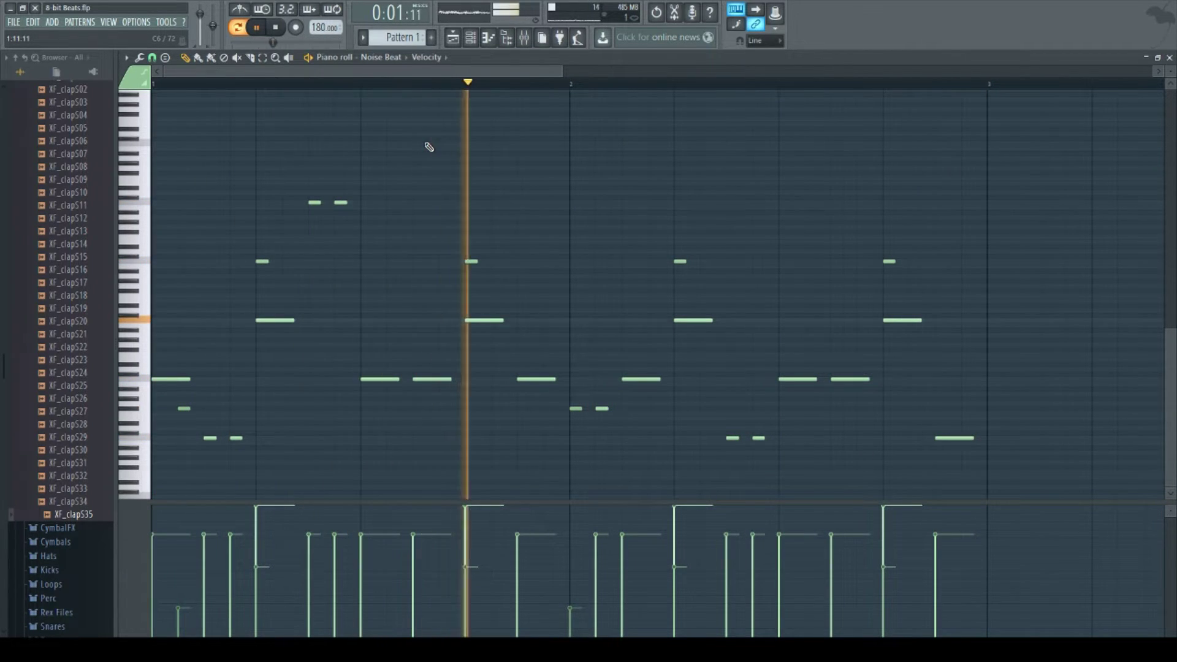
key("space")
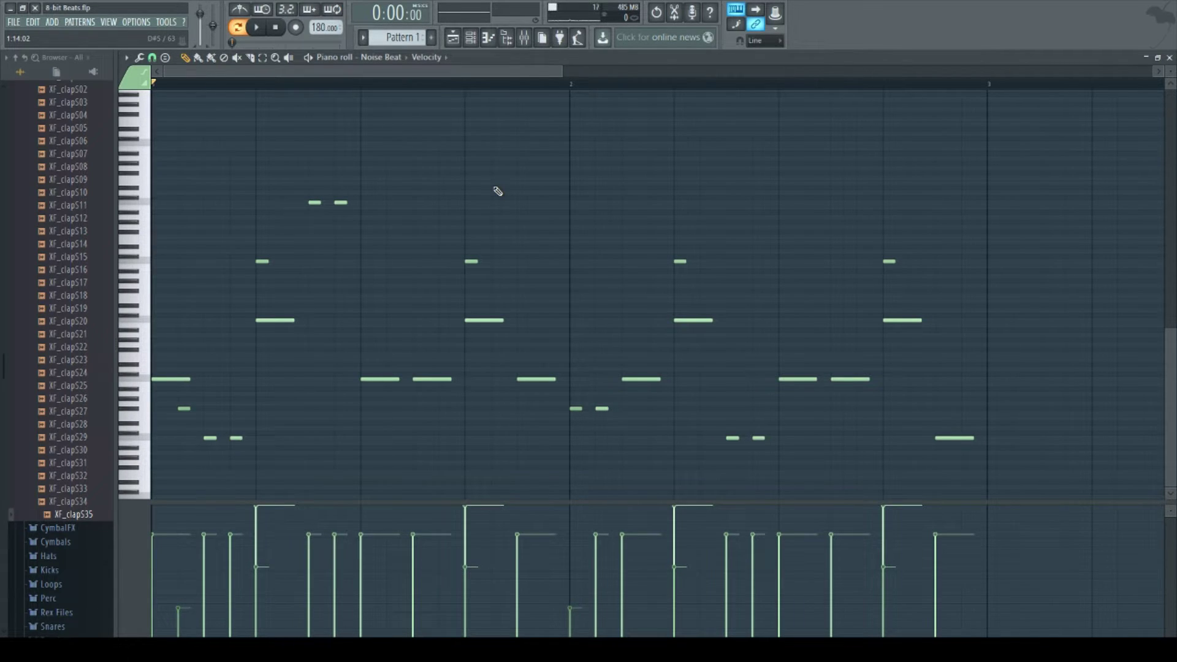
key("space")
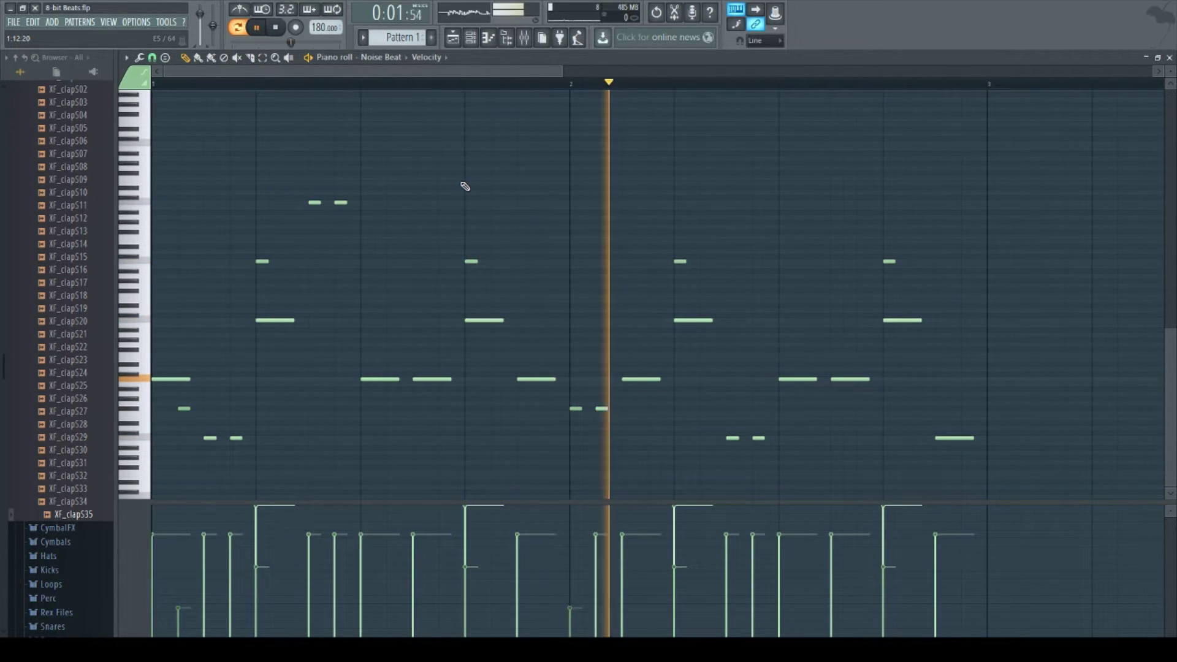
key("space")
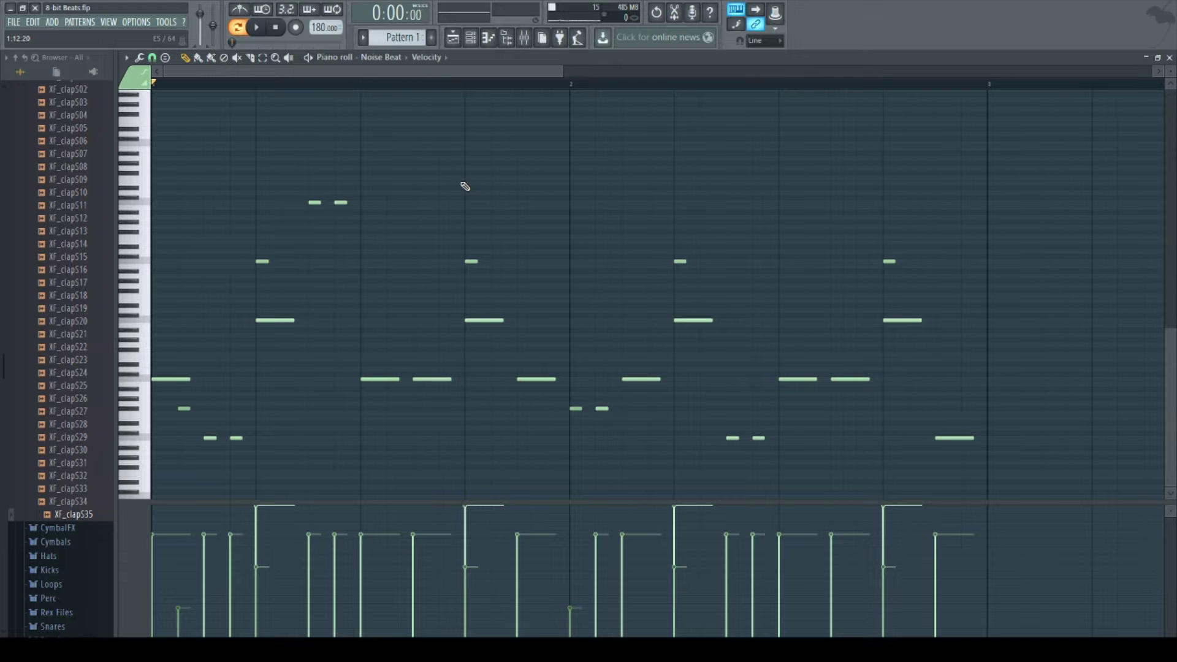
Step: Highlight the C2 and C3 notes of Noise Beat, deselect them and close the piano roll
scroll(613, 313, "up", 4)
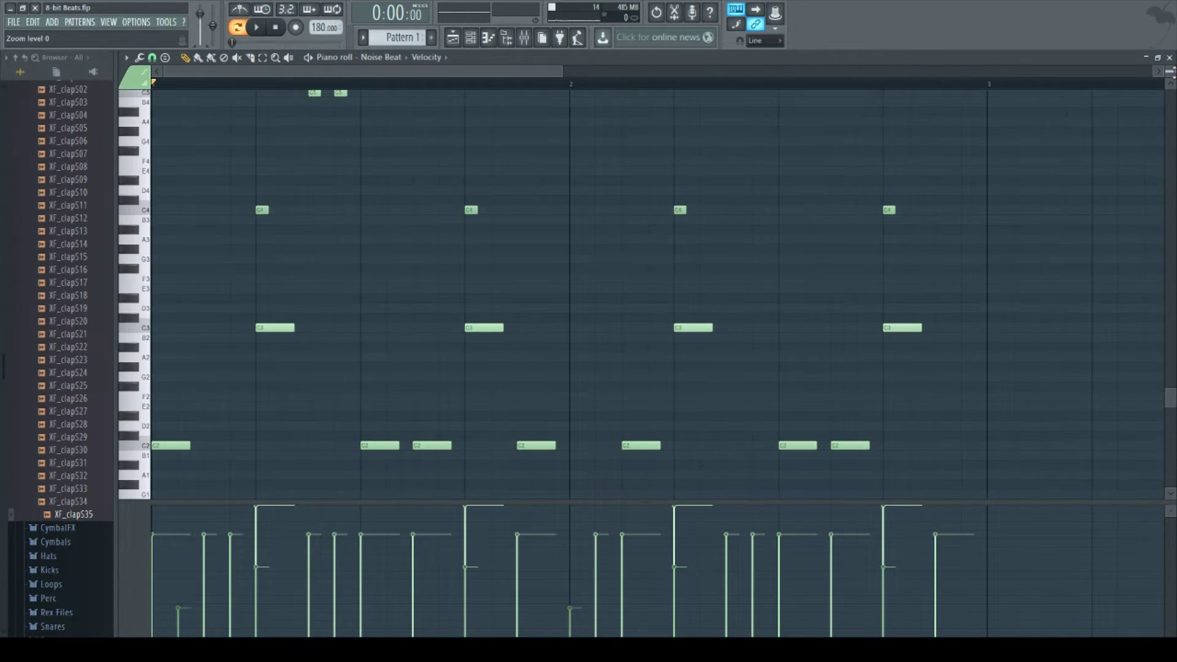
scroll(578, 213, "down", 5)
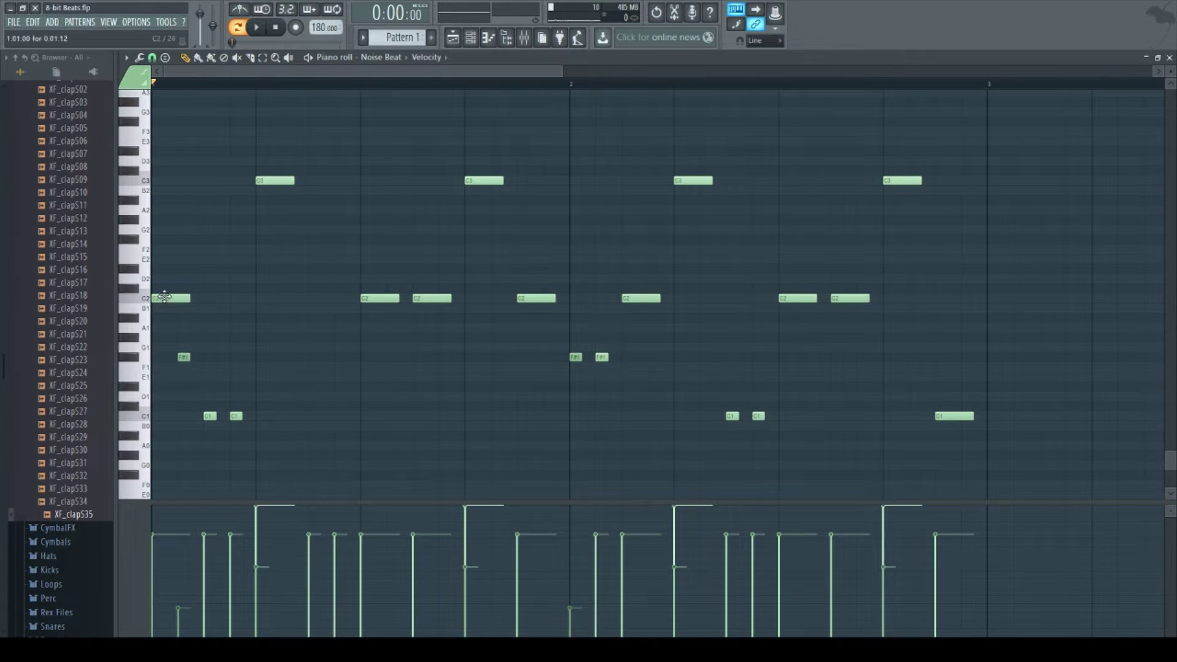
left_click_drag(178, 151, 1042, 325)
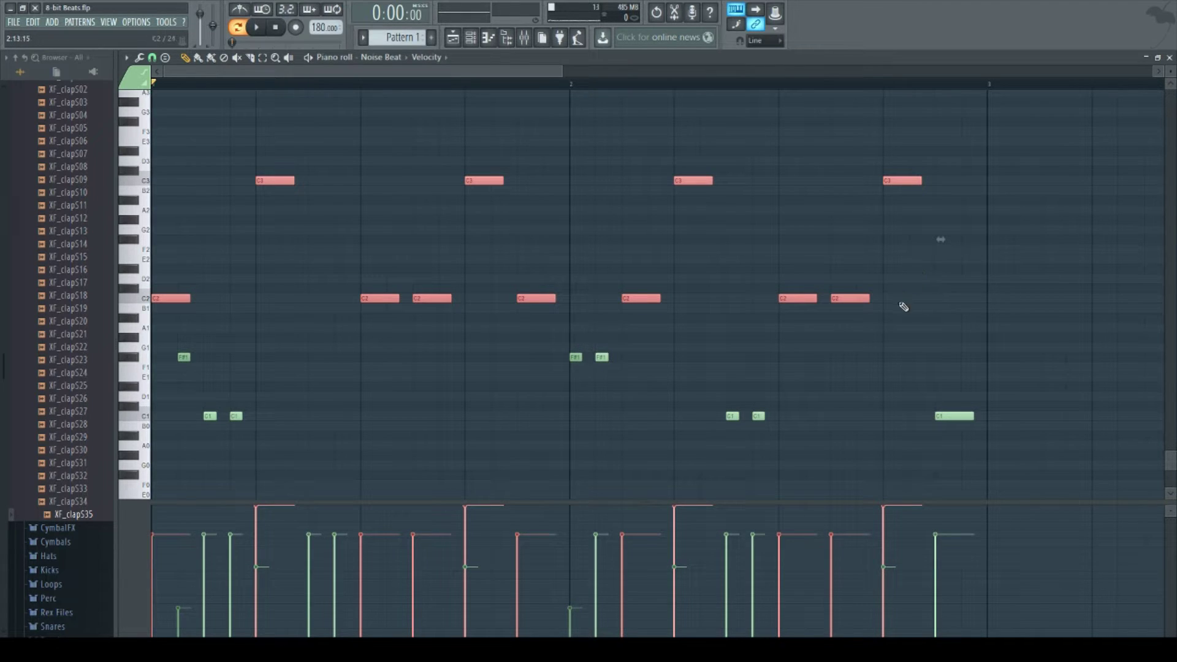
left_click(400, 212)
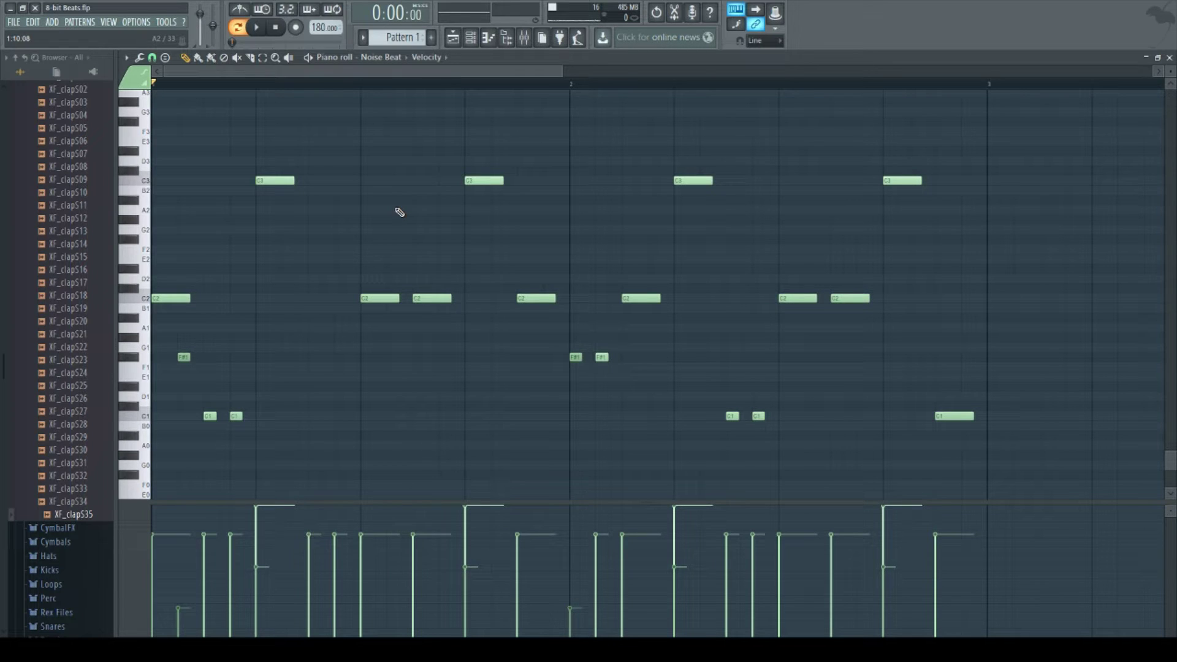
scroll(356, 278, "down", 3)
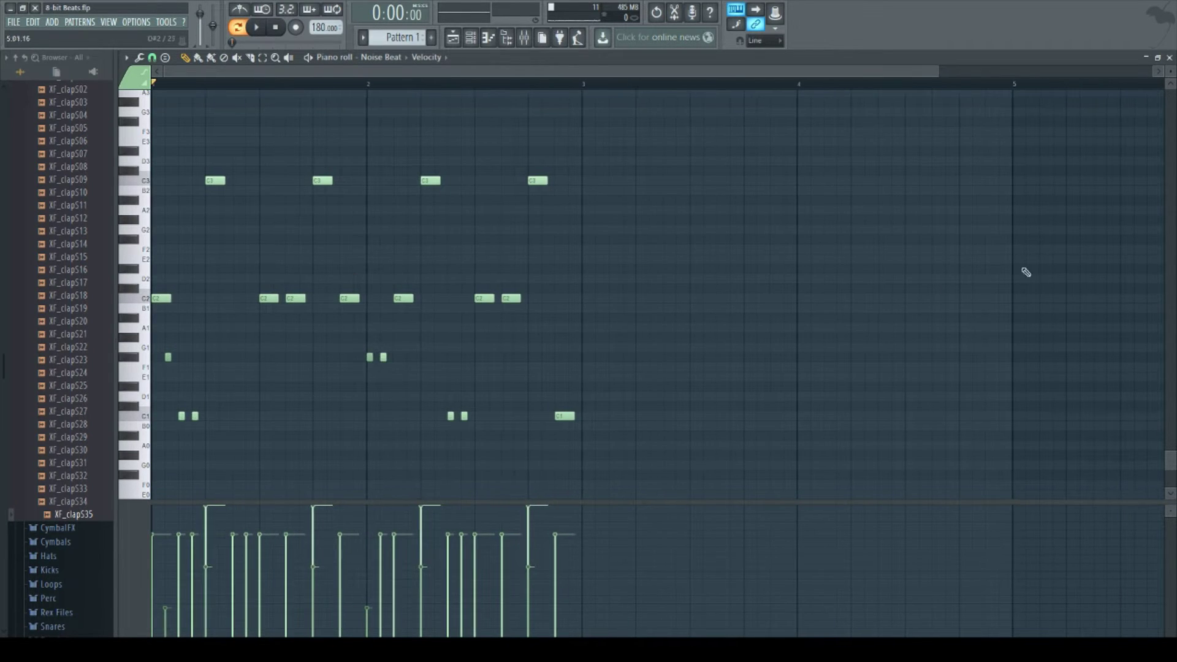
left_click(1169, 58)
Step: Open the Noise Beat notes of Pattern 2, highlight the repeating C7 notes and play the pattern
left_click(553, 117)
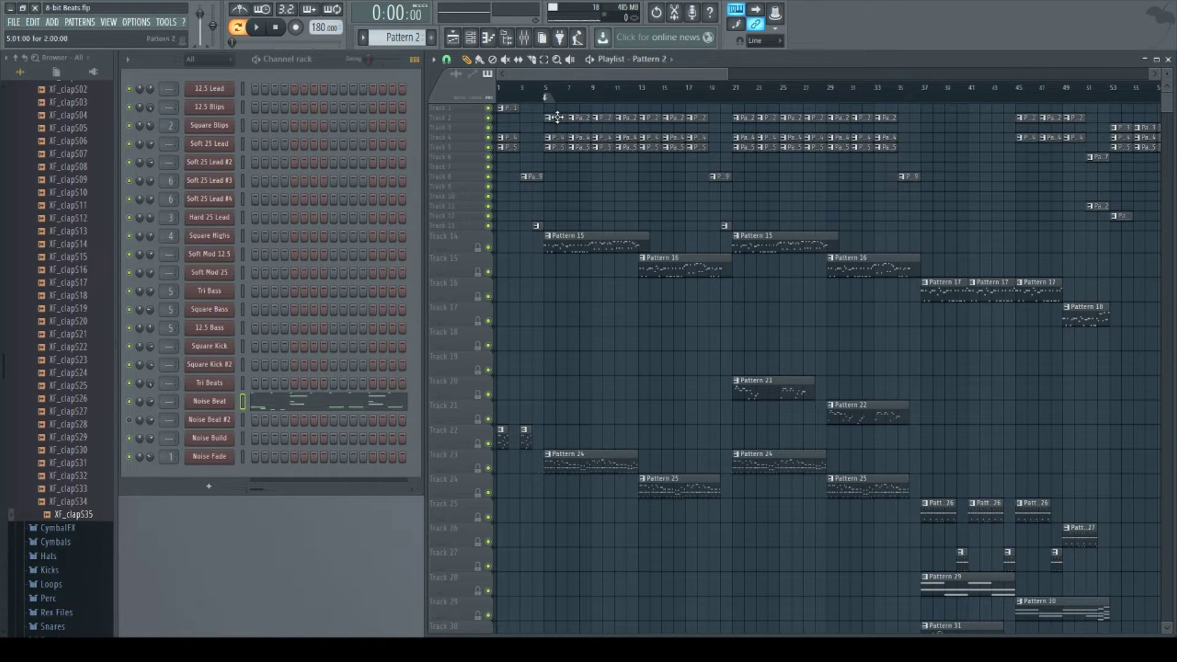
left_click(306, 404)
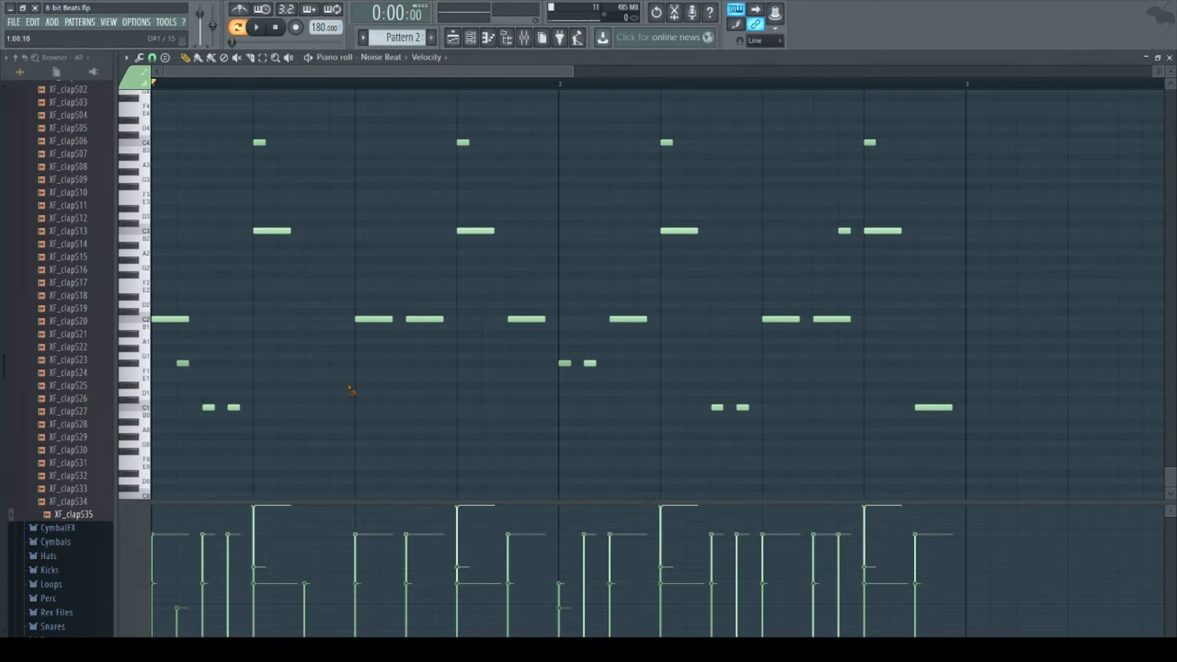
scroll(306, 427, "up", 15)
left_click_drag(1032, 214, 152, 307)
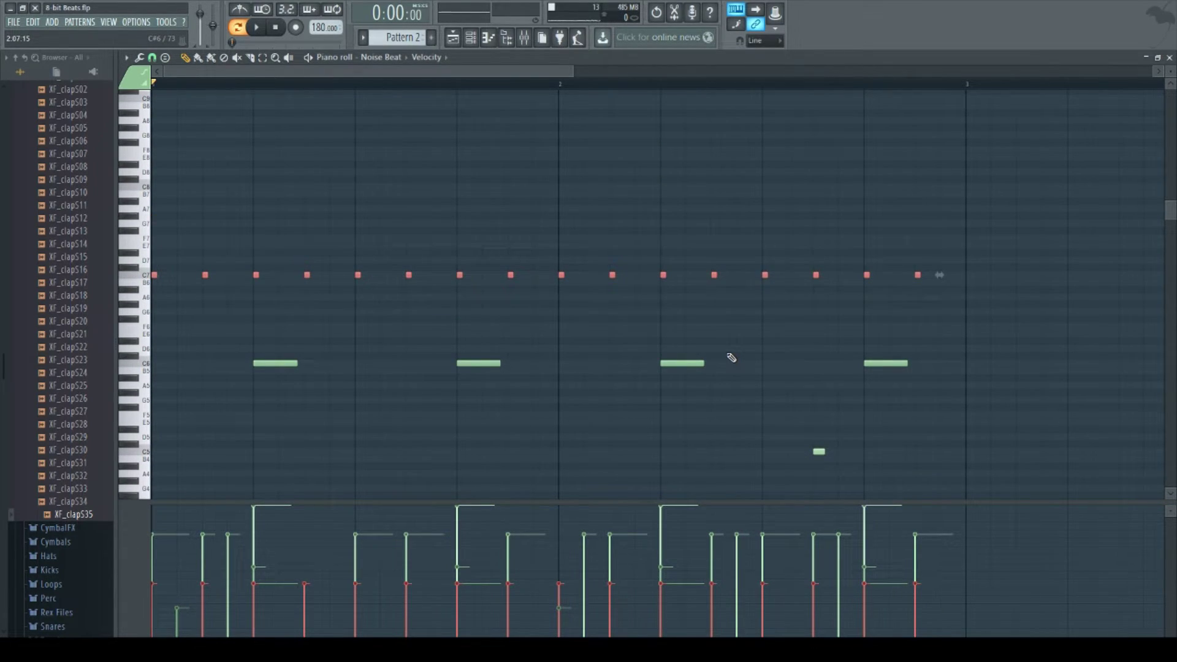
key("space")
left_click(926, 172)
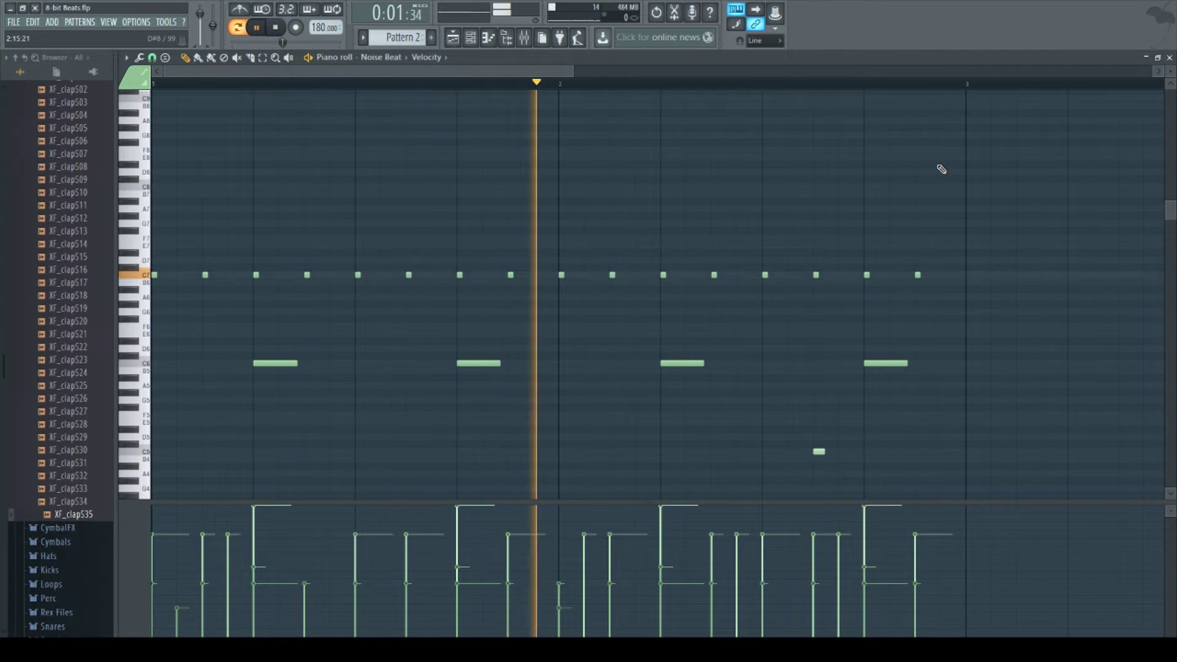
left_click(1169, 58)
key("space")
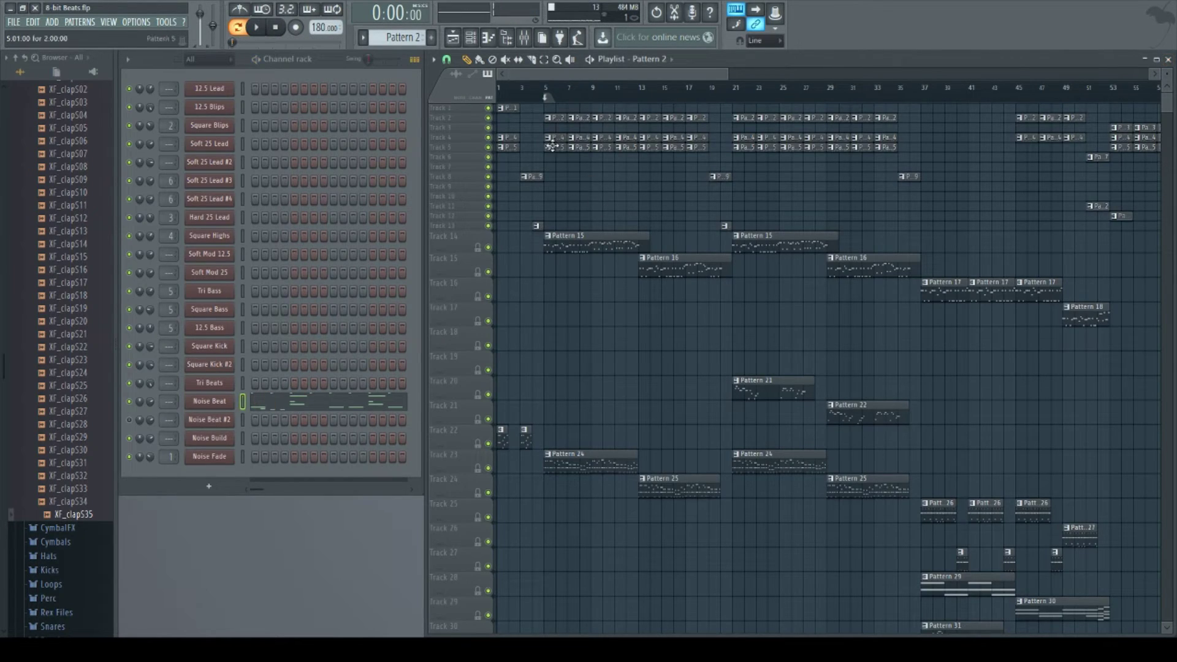
Step: Select Pattern 4 and then Pattern 5, and inspect the synth settings of Square Kick and Square Kick #2
left_click(556, 139)
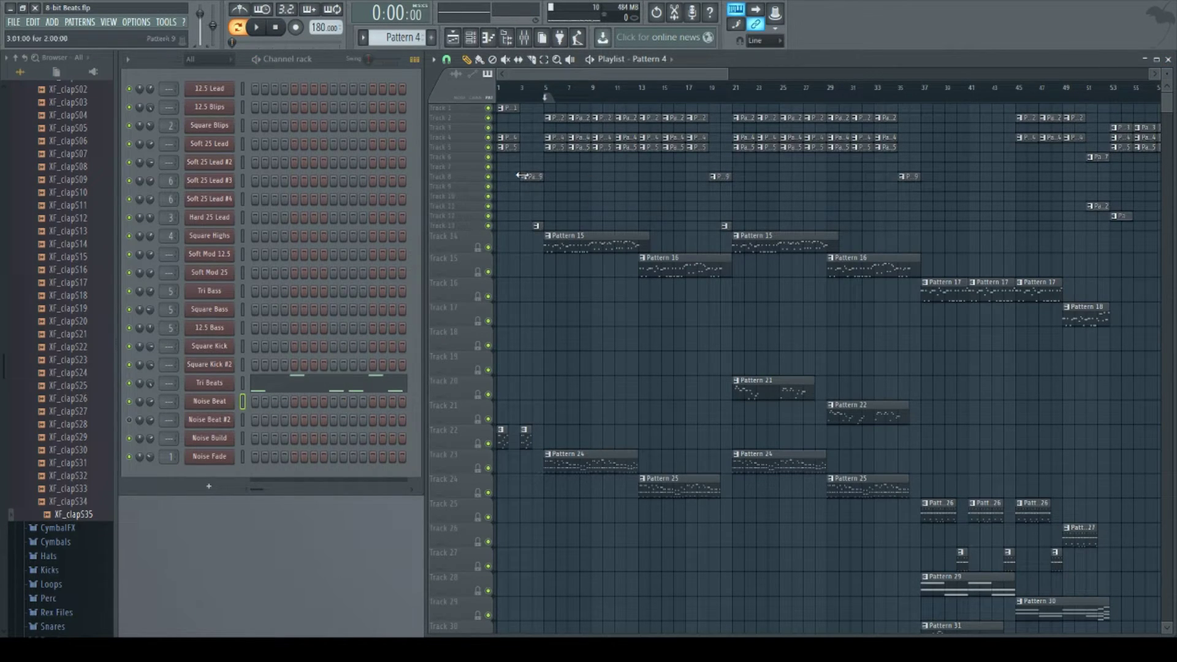
left_click(553, 146)
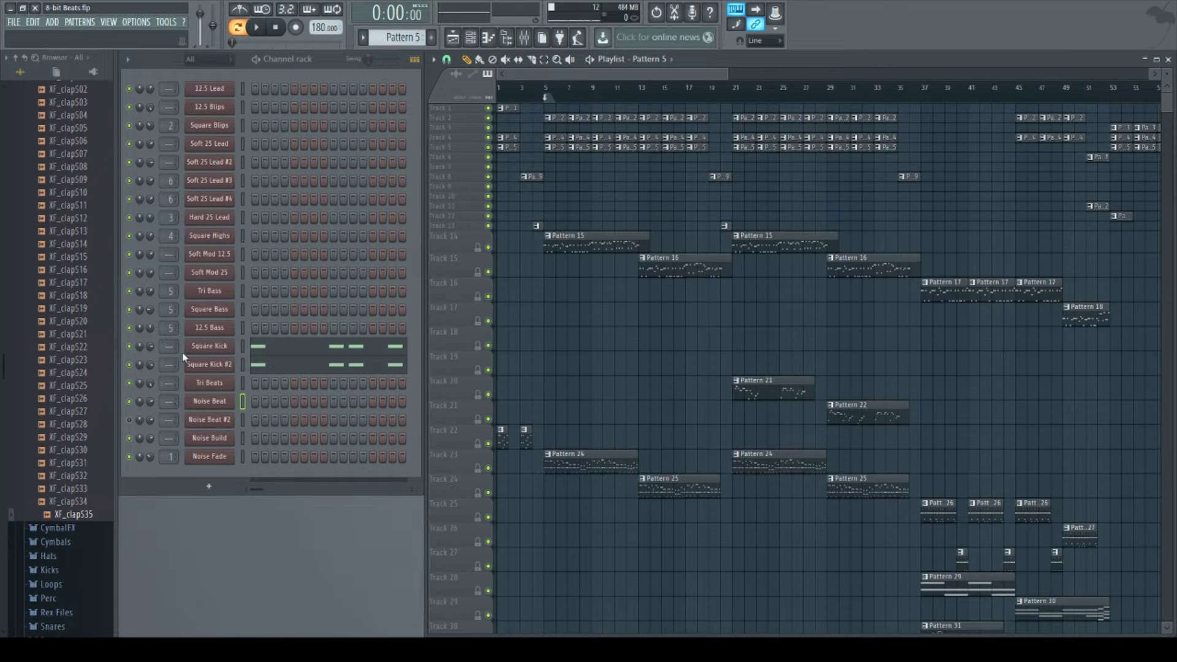
left_click(209, 347)
left_click(209, 347)
left_click(211, 365)
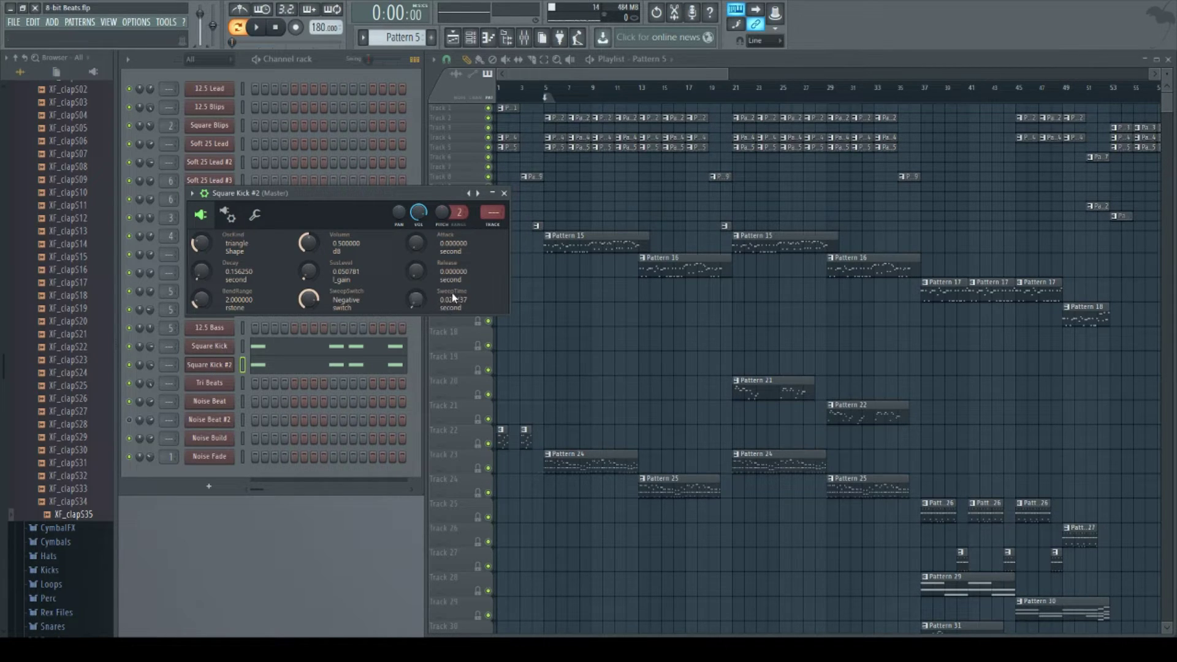
left_click(226, 369)
left_click(221, 348)
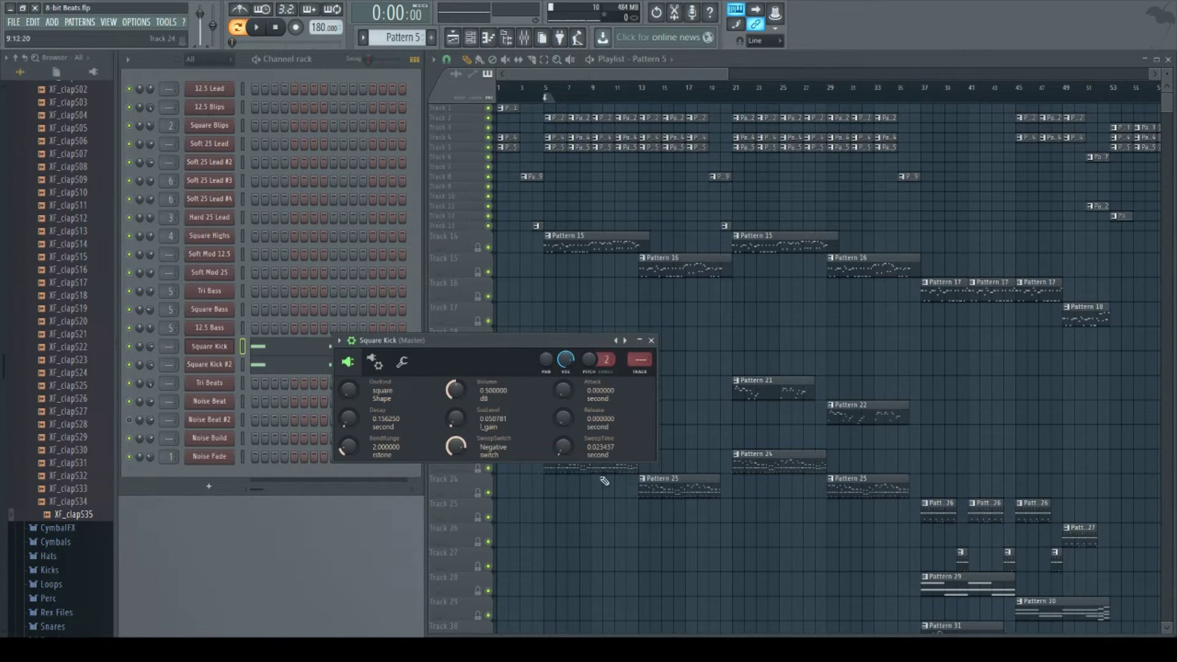
left_click(639, 340)
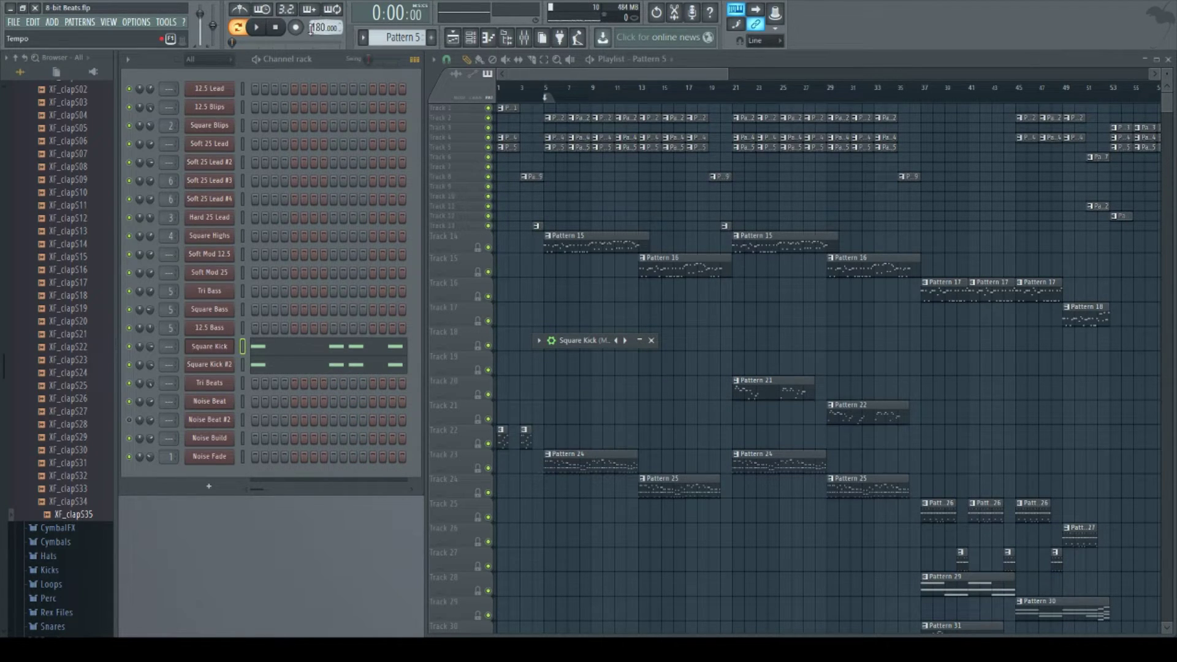
Step: Examine the Square Kick notes of Pattern 5, recheck its synth settings and close the plugin window
left_click(328, 349)
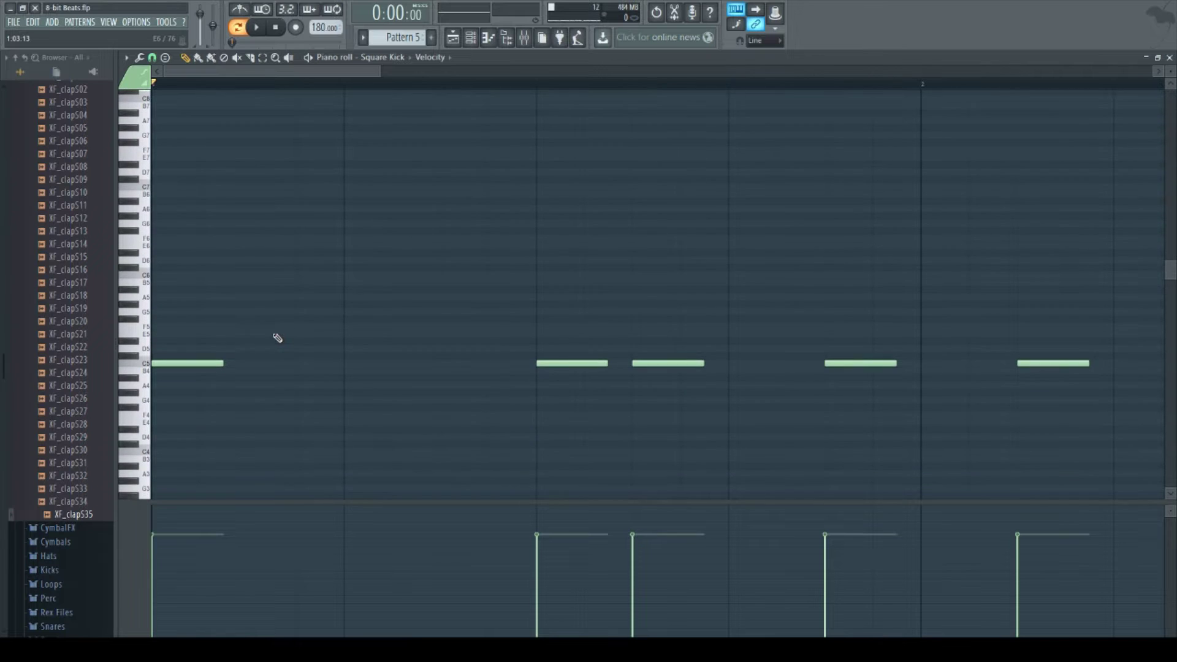
left_click(1169, 57)
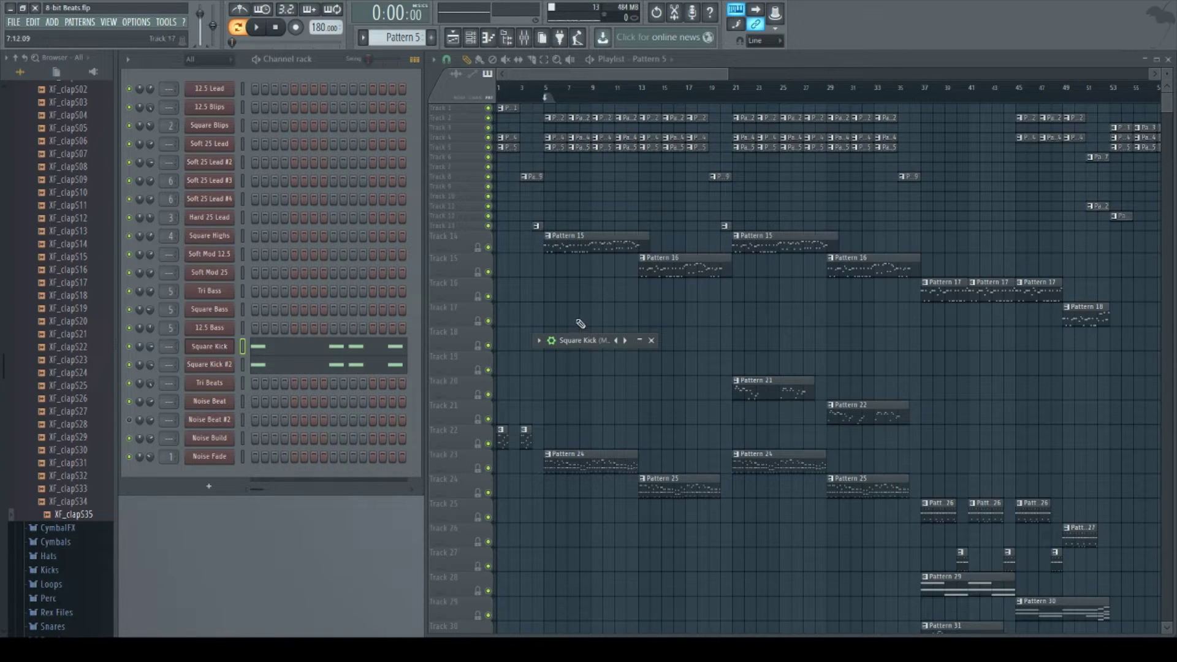
left_click(639, 340)
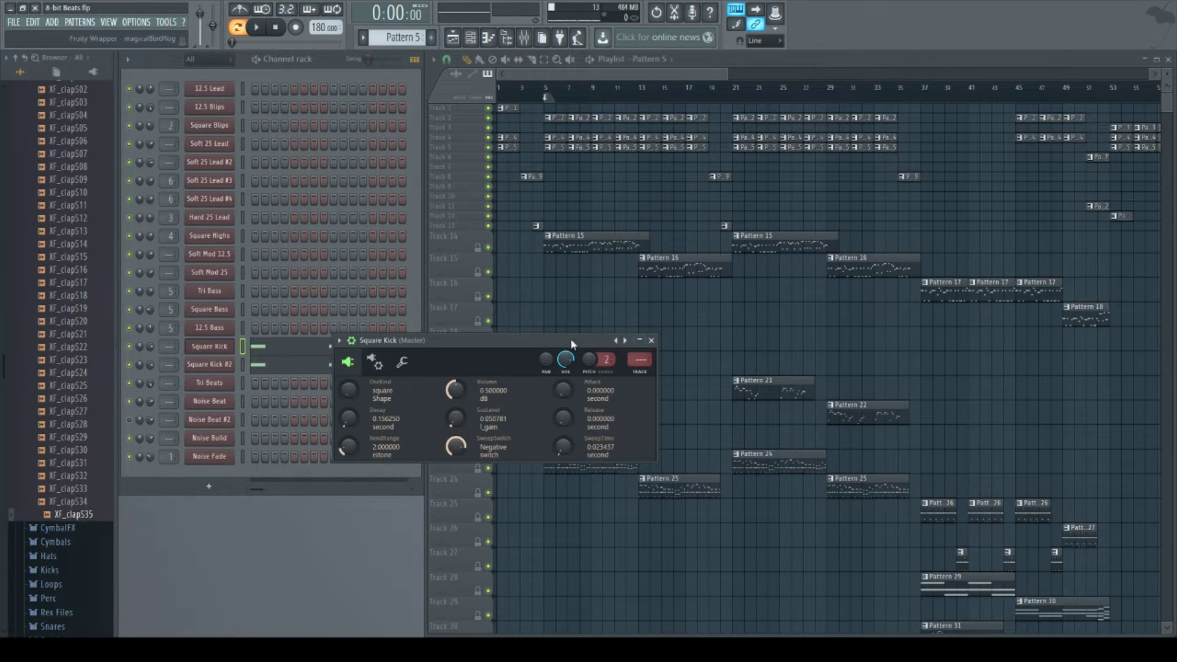
left_click(651, 340)
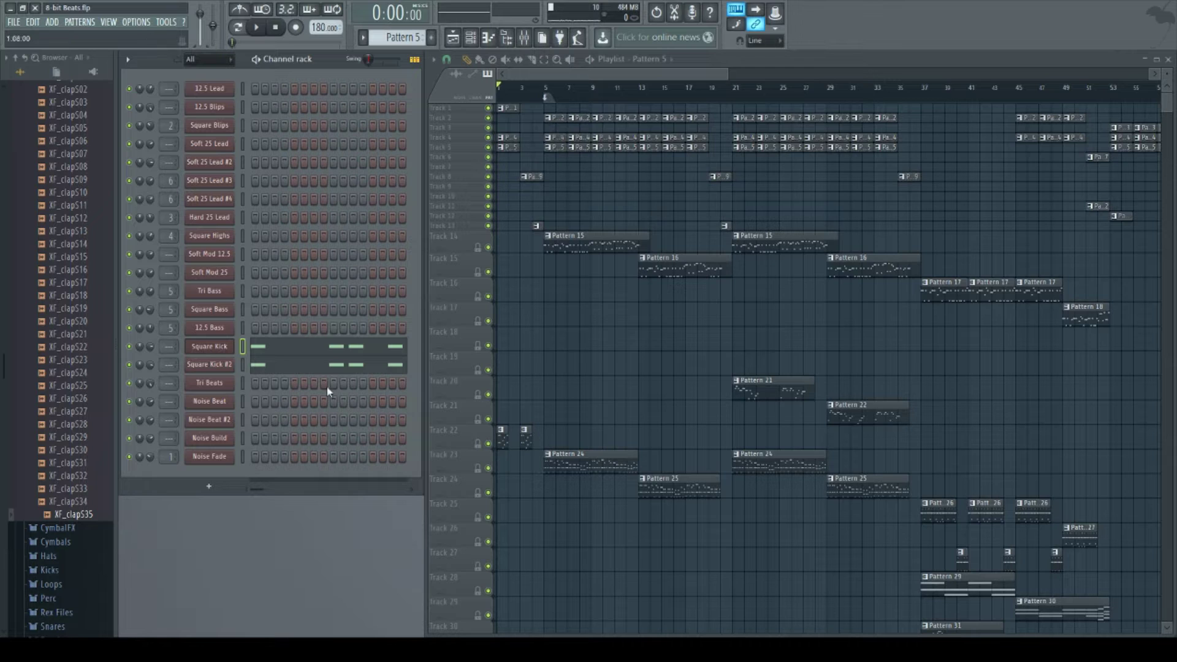
Step: Select Pattern 2 and then Pattern 4, play its Tri Beats notes in pattern mode, and close the piano roll
left_click(559, 118)
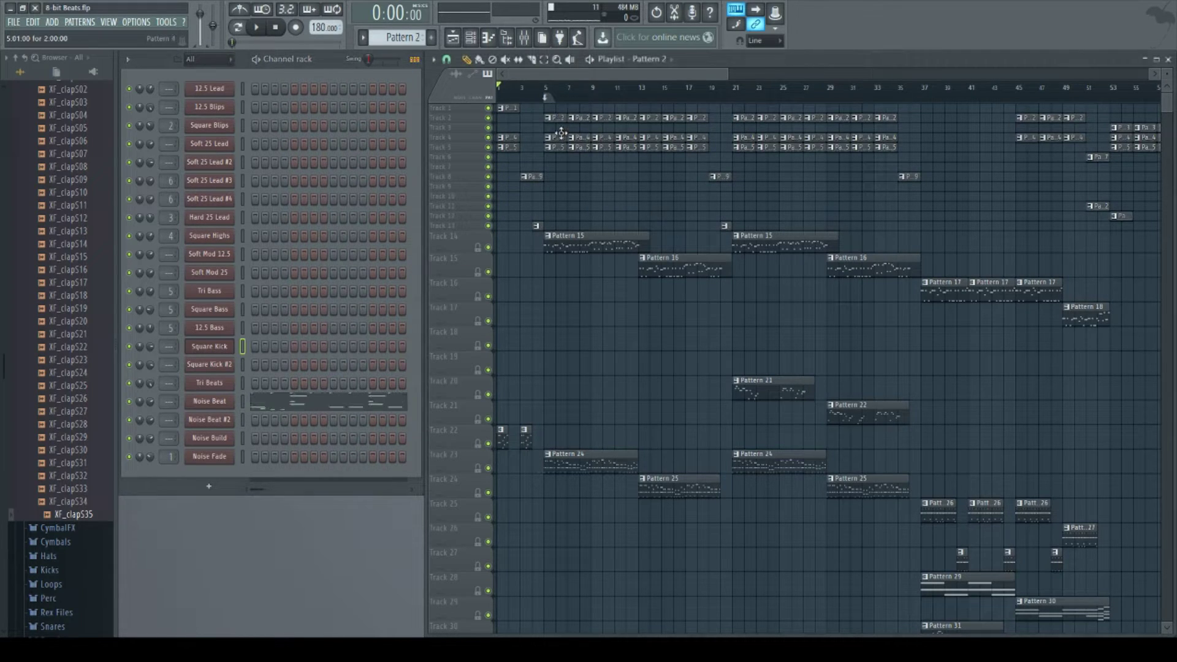
left_click(561, 133)
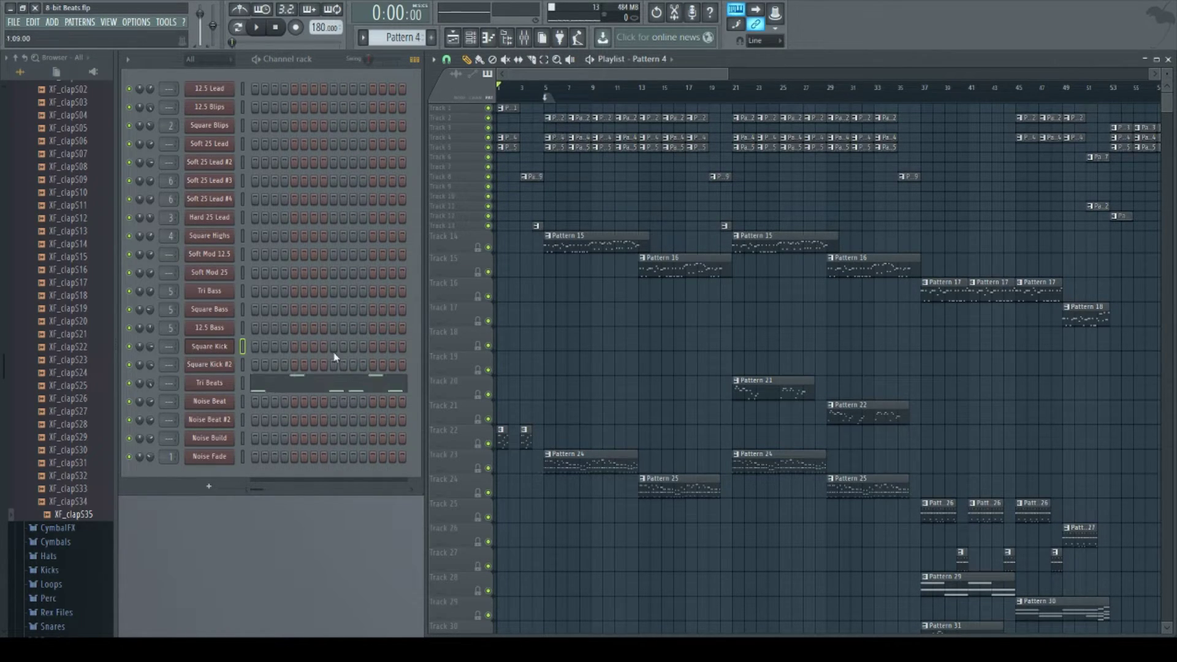
left_click(284, 389)
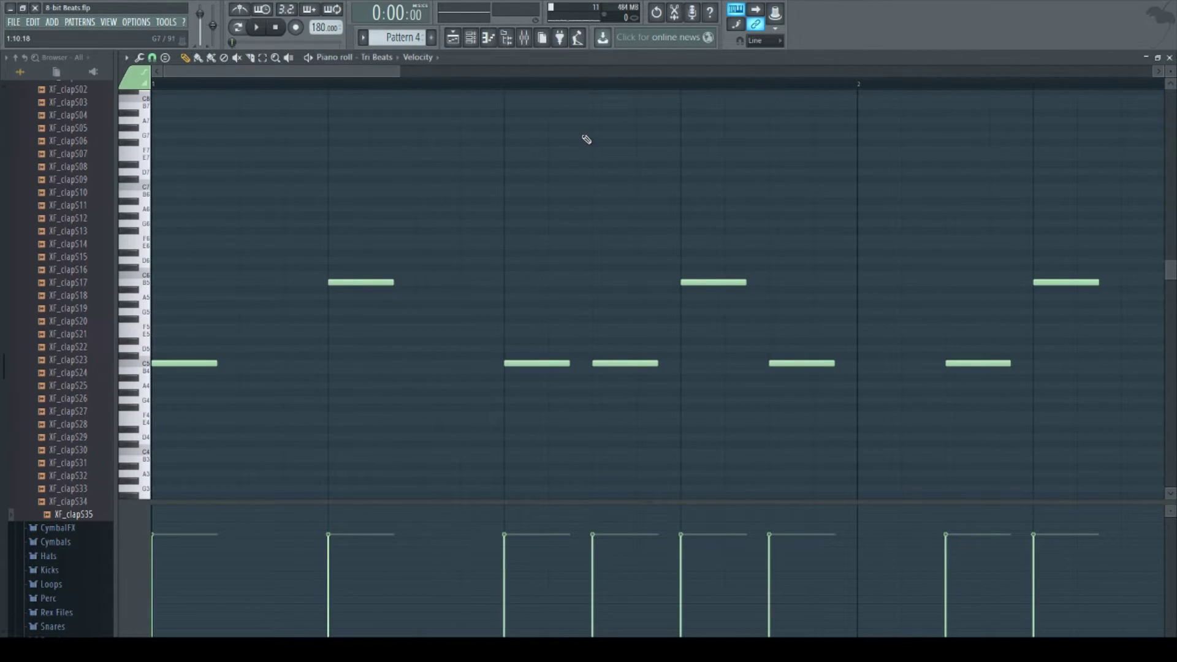
key("l")
scroll(545, 151, "down", 5)
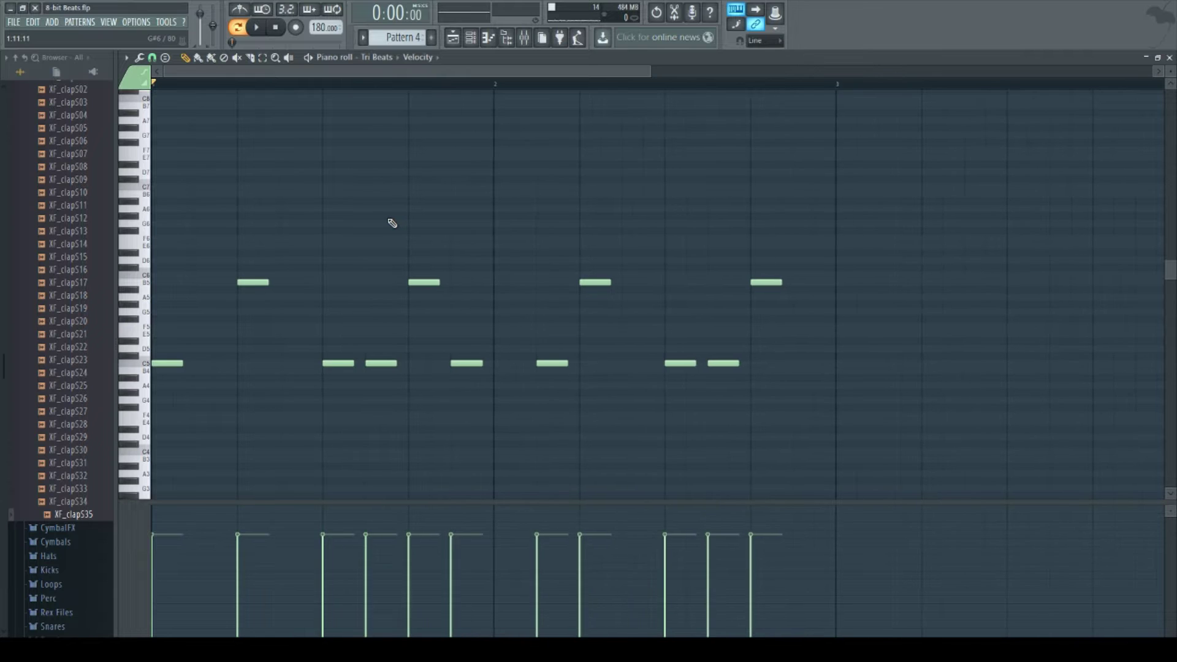
key("space")
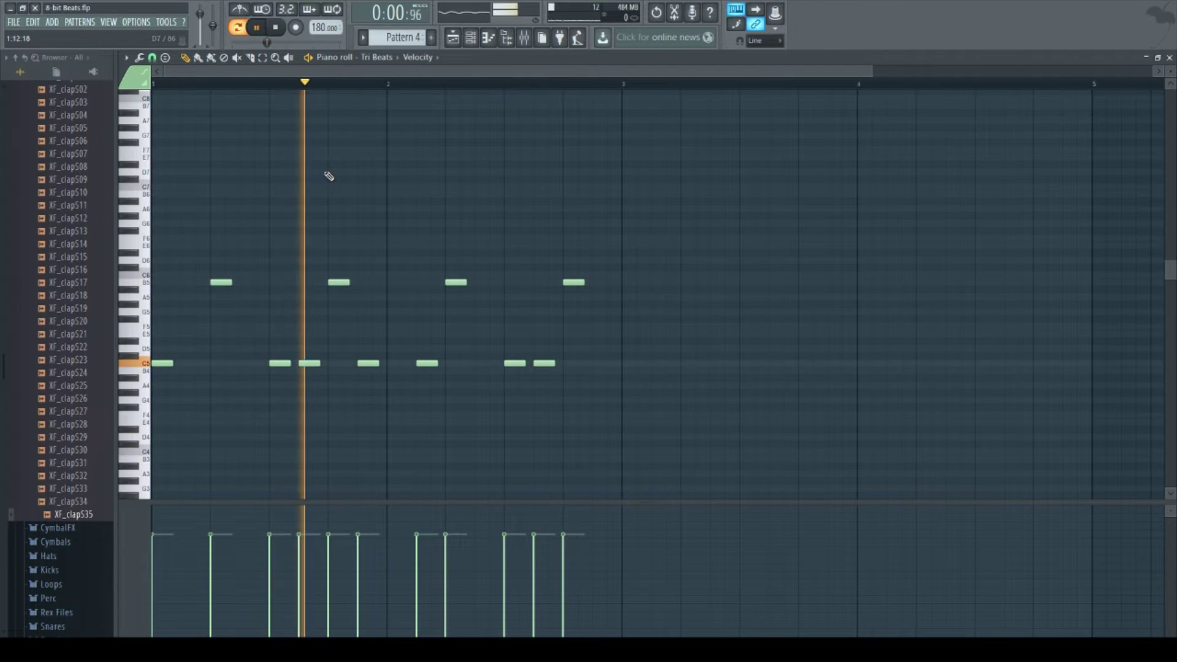
key("space")
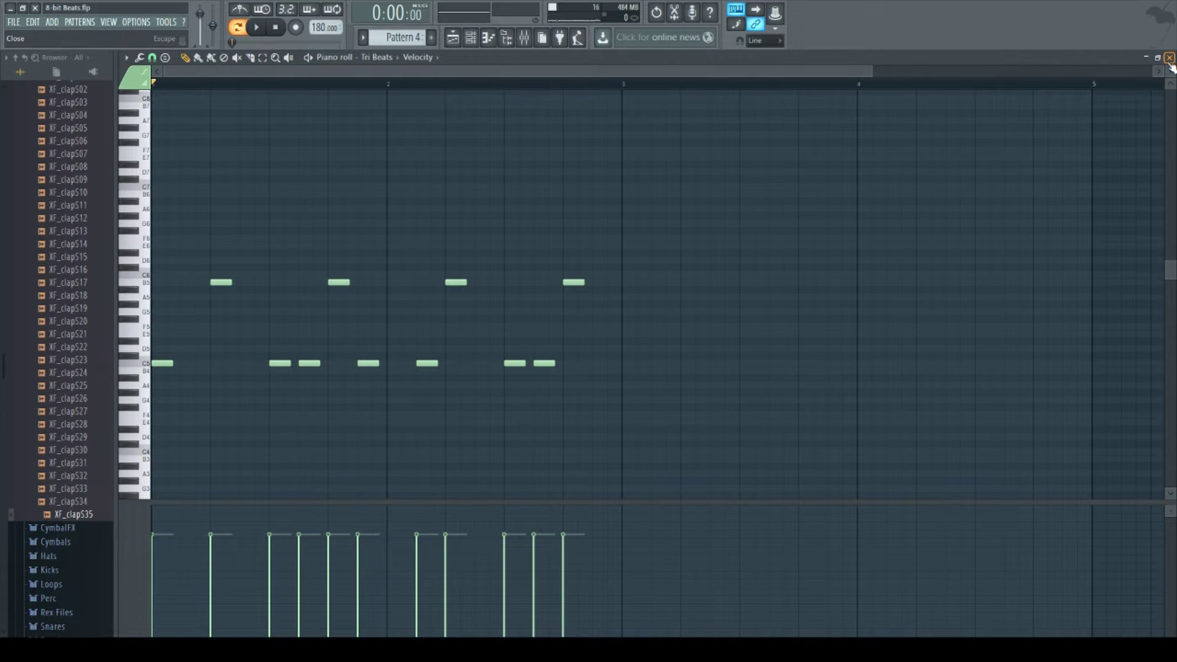
left_click(1170, 58)
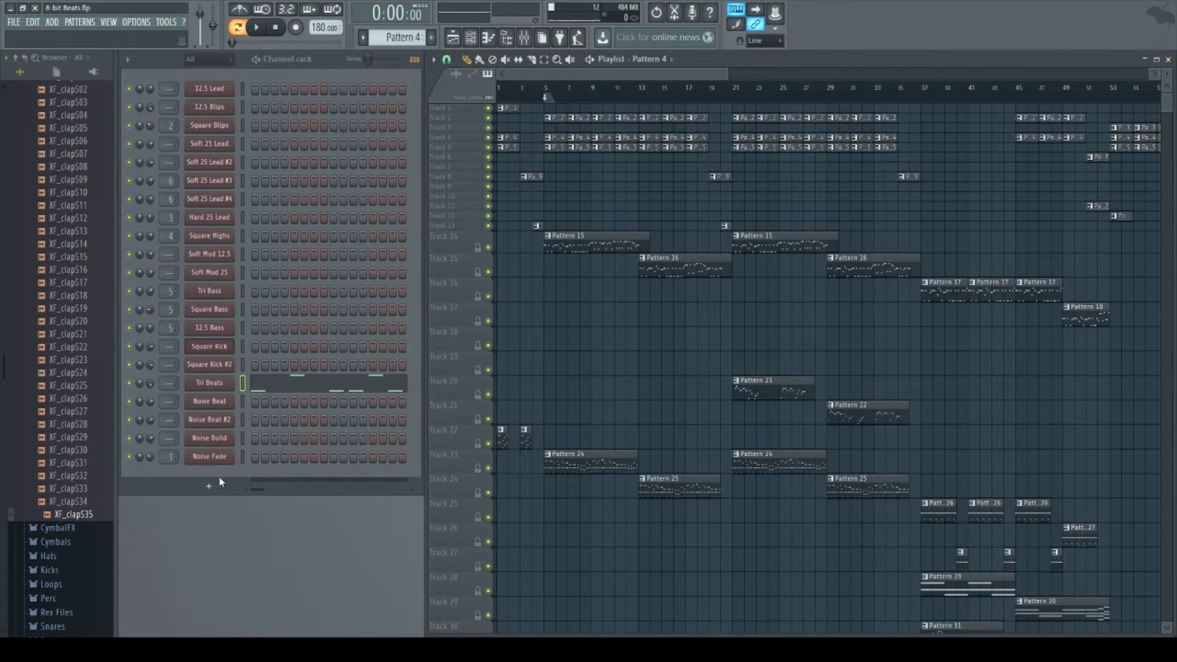
Step: Inspect the Tri Beats synth settings, then highlight the lower C5 notes and the upper row of notes in its piano roll
left_click(219, 385)
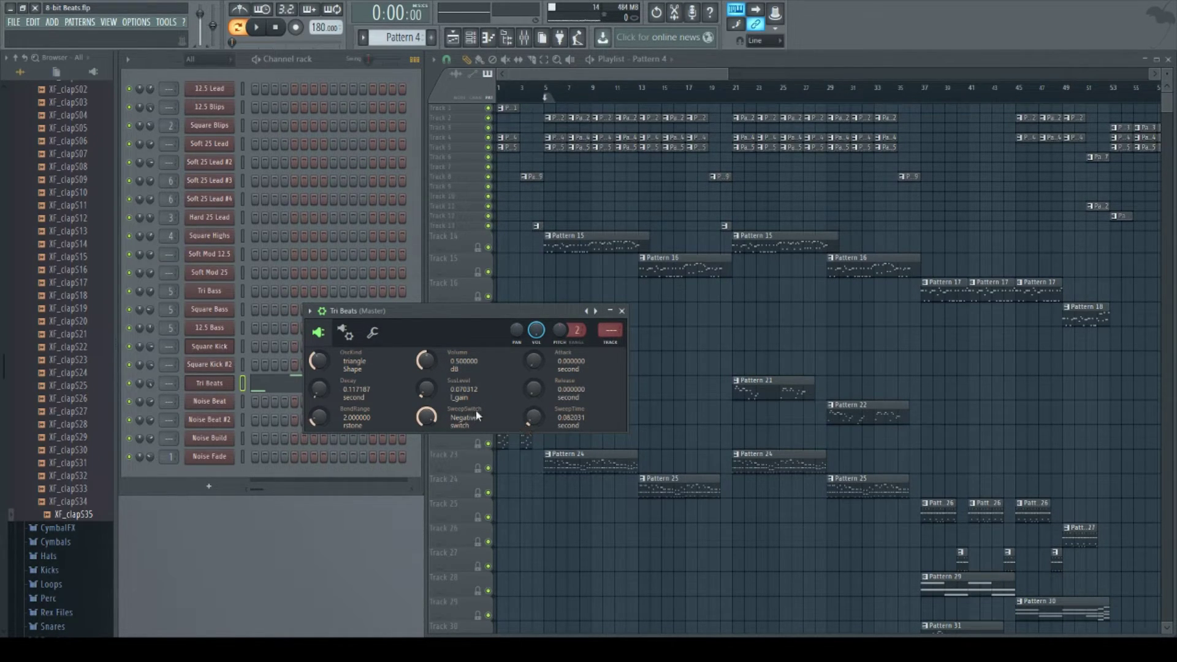
left_click(292, 389)
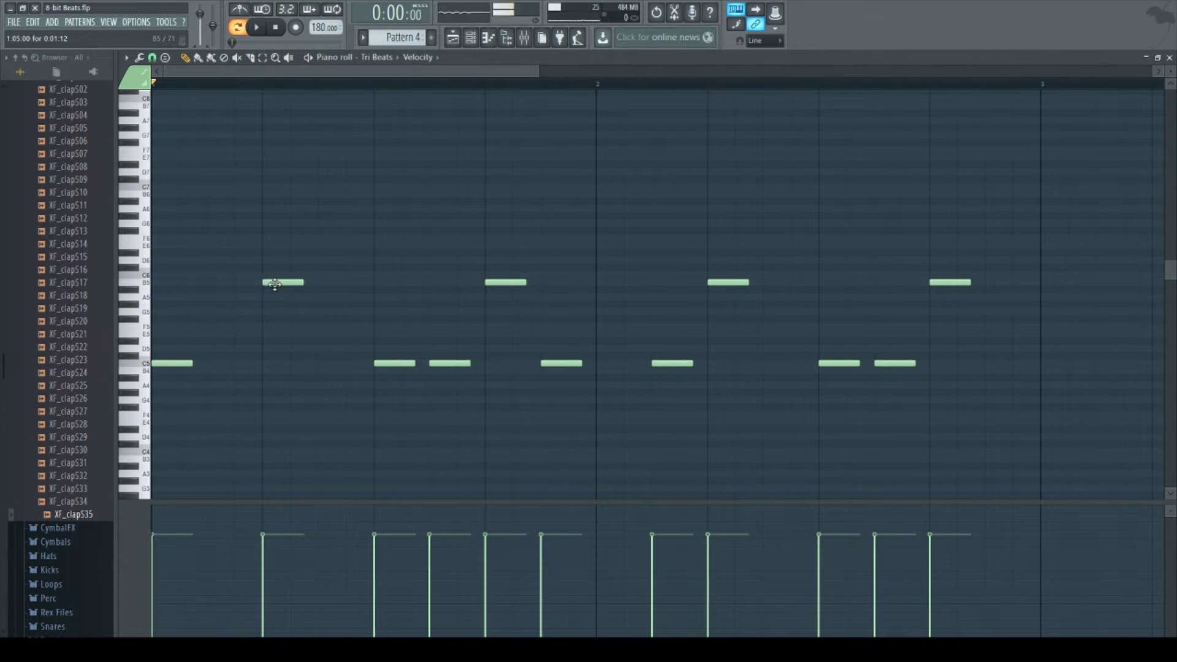
left_click_drag(195, 351, 1104, 433)
scroll(389, 71, "left", 1)
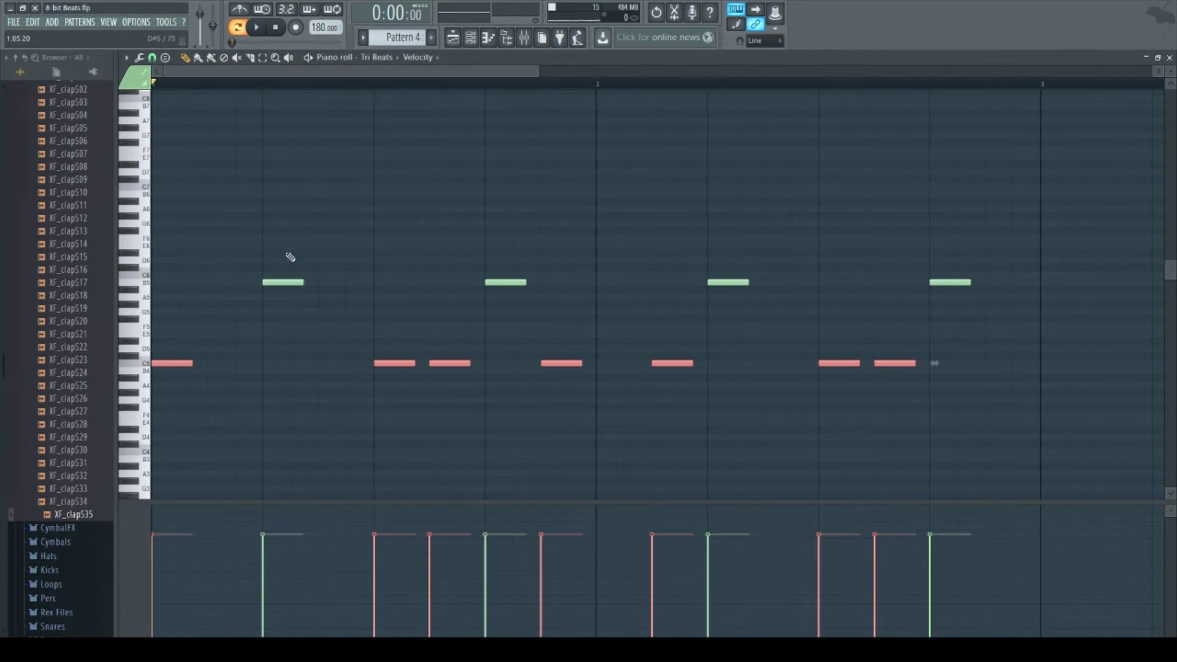
left_click_drag(253, 258, 996, 307)
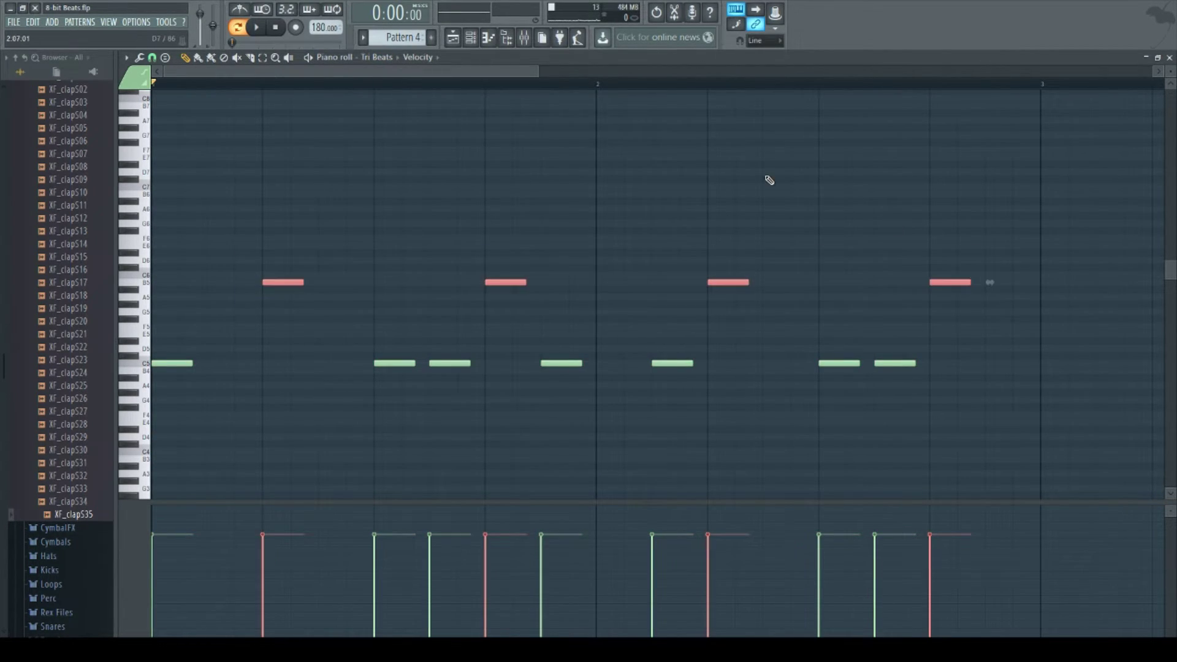
left_click(1169, 57)
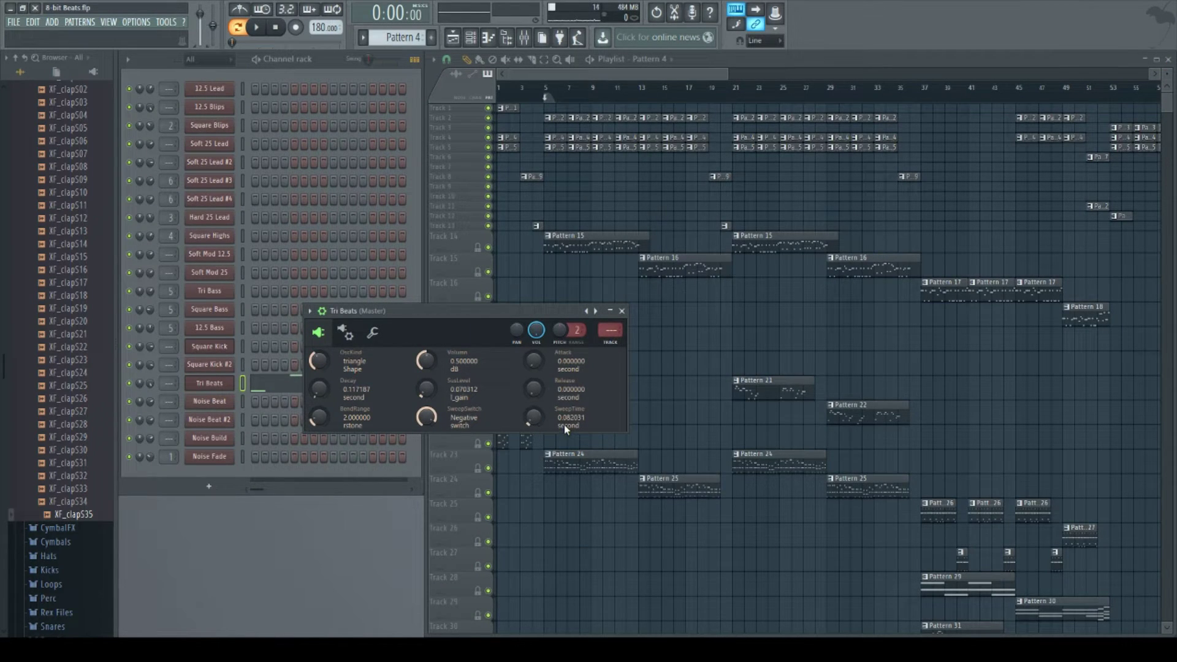
Step: Compare the synth settings of Square Kick #2 with those of Tri Beats and close the plugin window
left_click(215, 366)
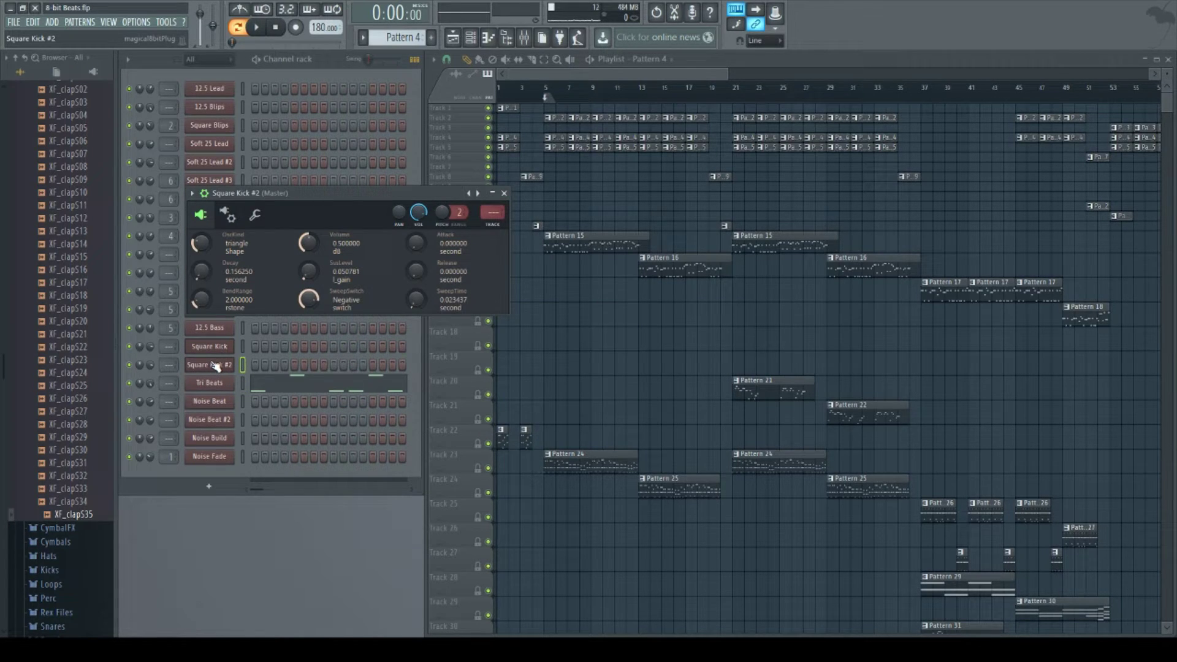
left_click(215, 366)
left_click(216, 383)
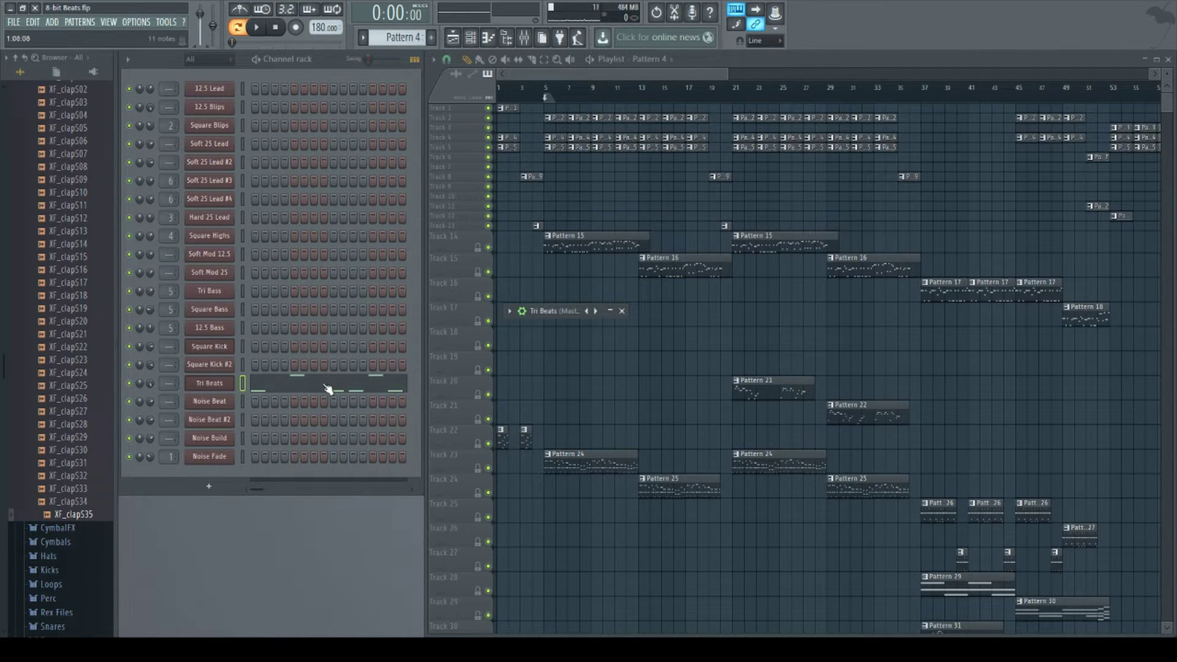
left_click(611, 311)
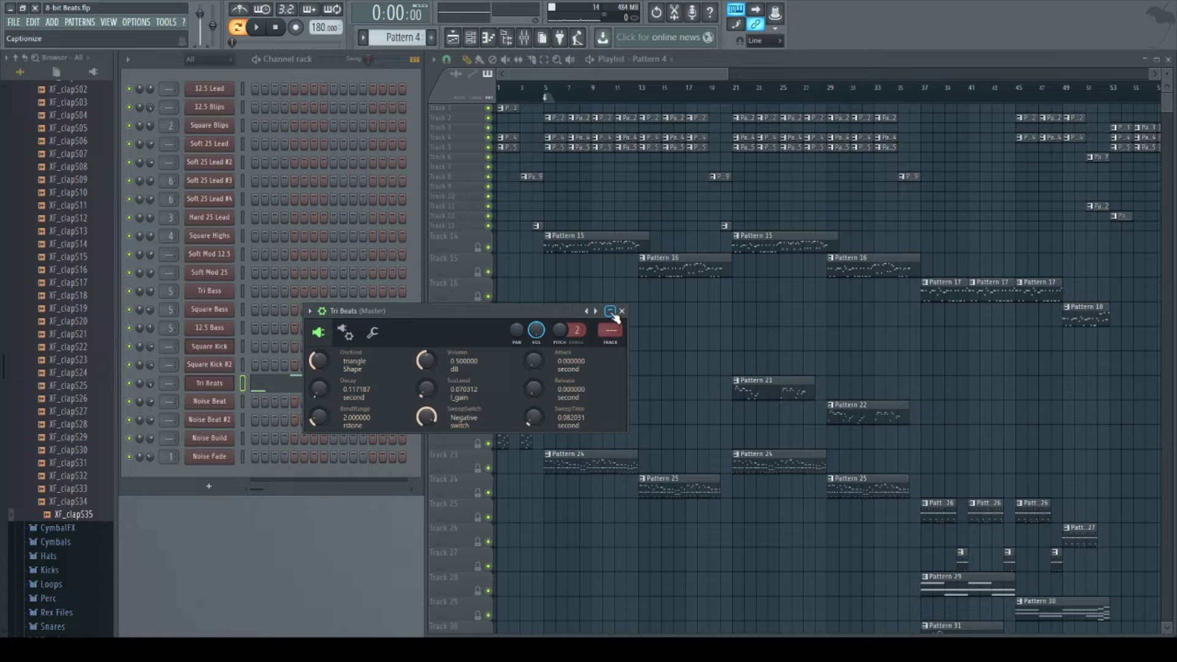
left_click(622, 310)
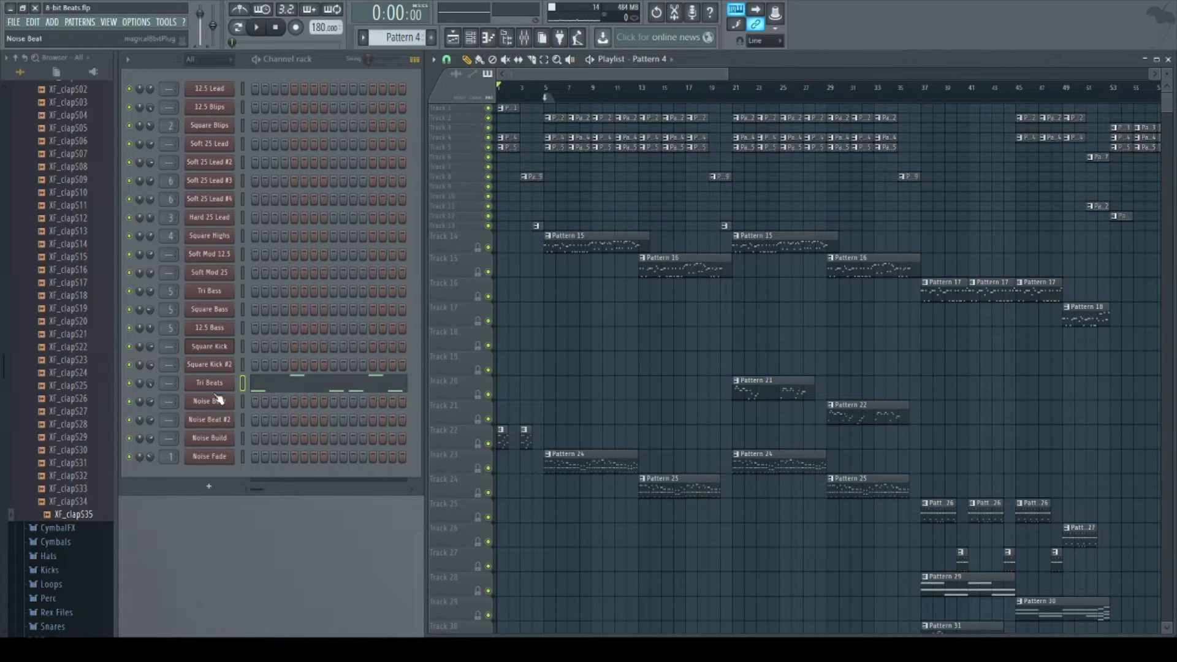
Step: Audition the percussion in the playlist by soloing Track 4 and adding Tracks 5, 2 and 8 during playback
right_click(489, 147)
right_click(488, 137)
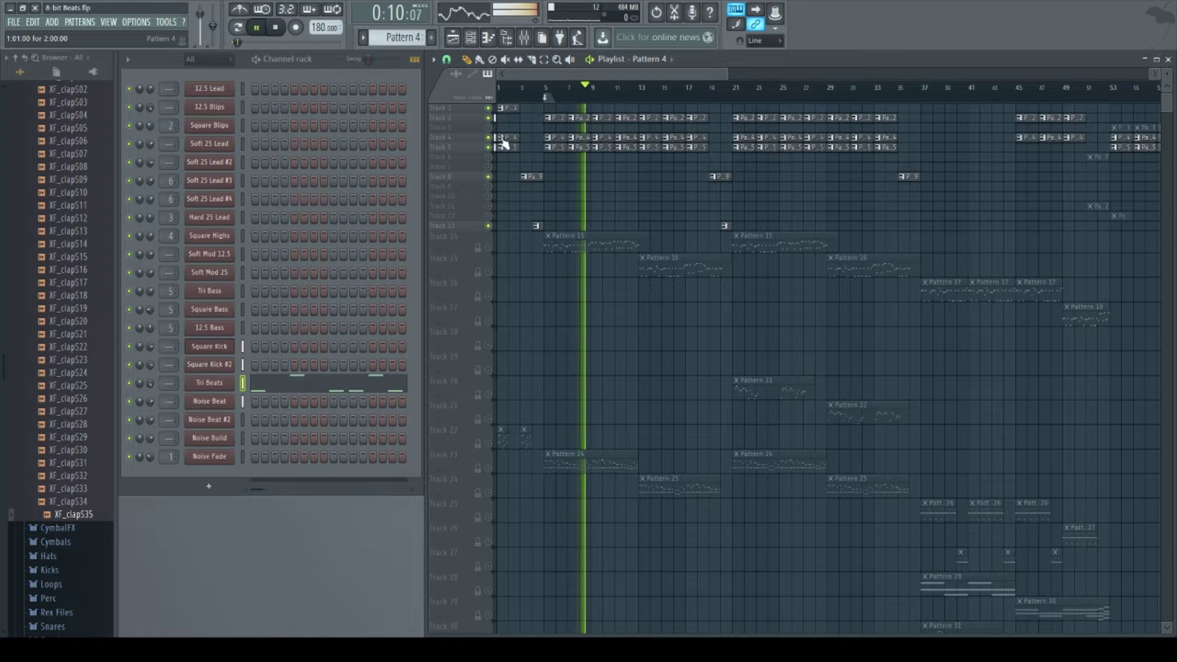
right_click(491, 118)
right_click(488, 137)
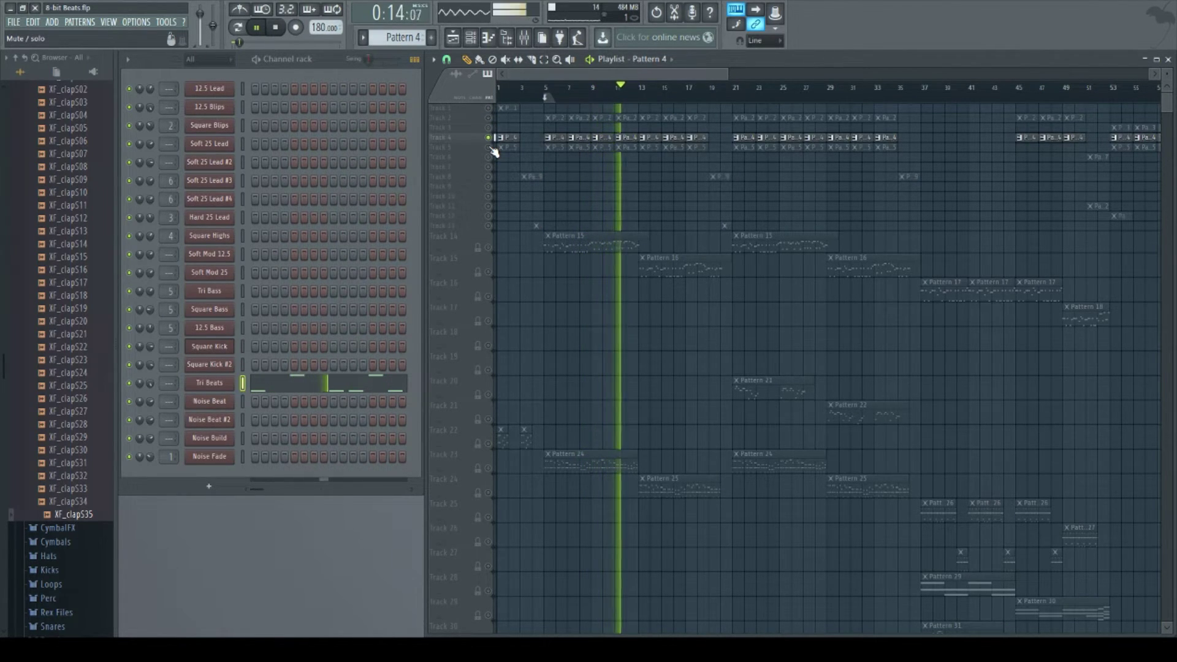
left_click(489, 147)
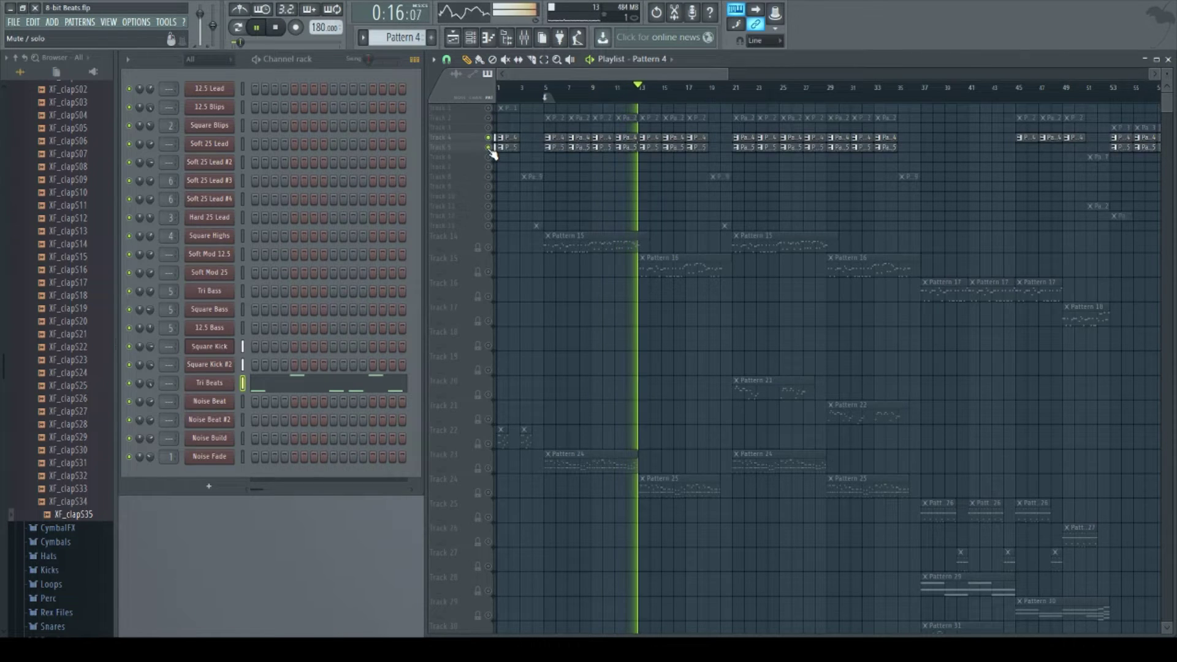
left_click(489, 118)
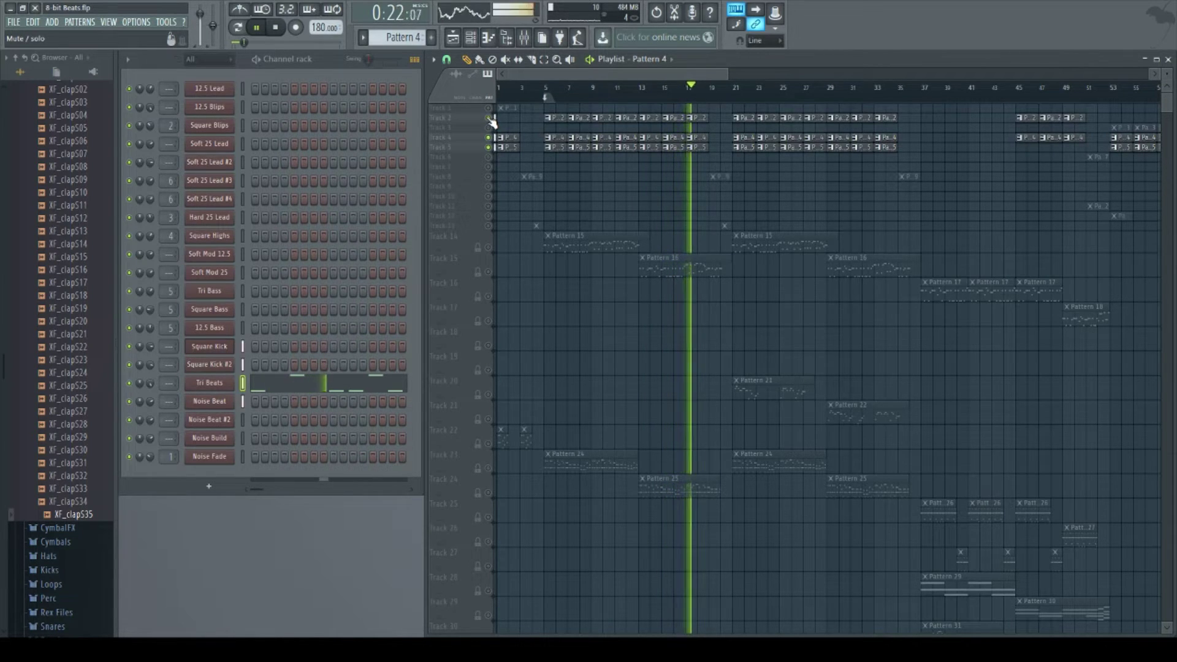
left_click(489, 177)
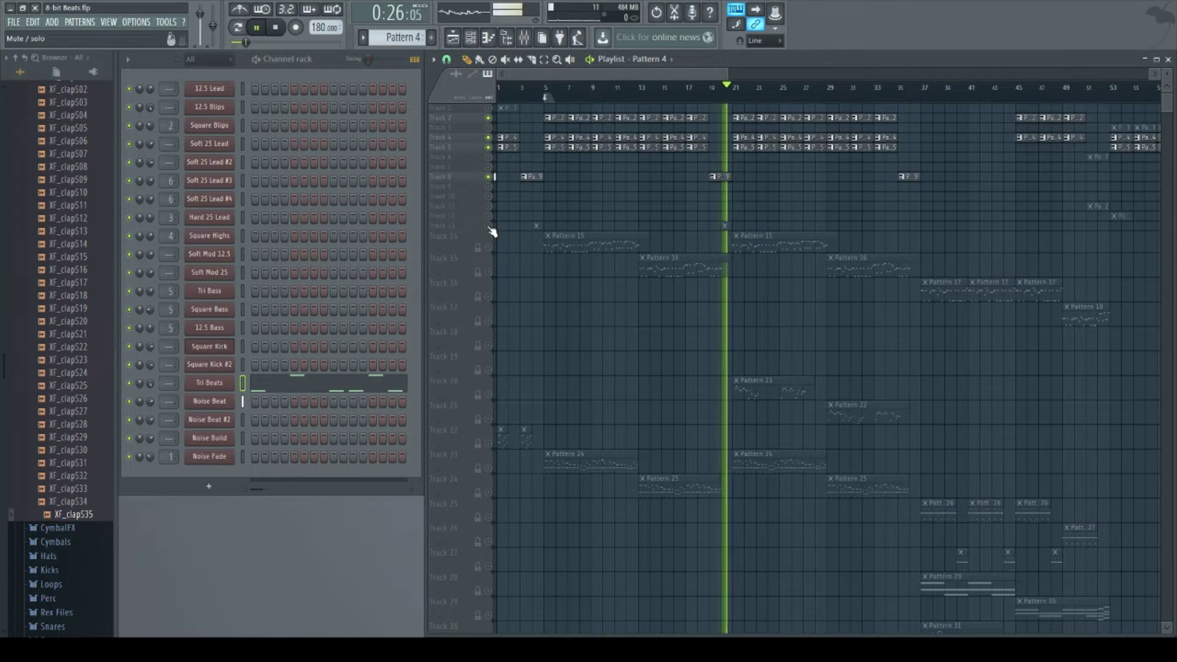
key("space")
Step: Reactivate all playlist tracks and play the full song from bar 29
right_click(488, 109)
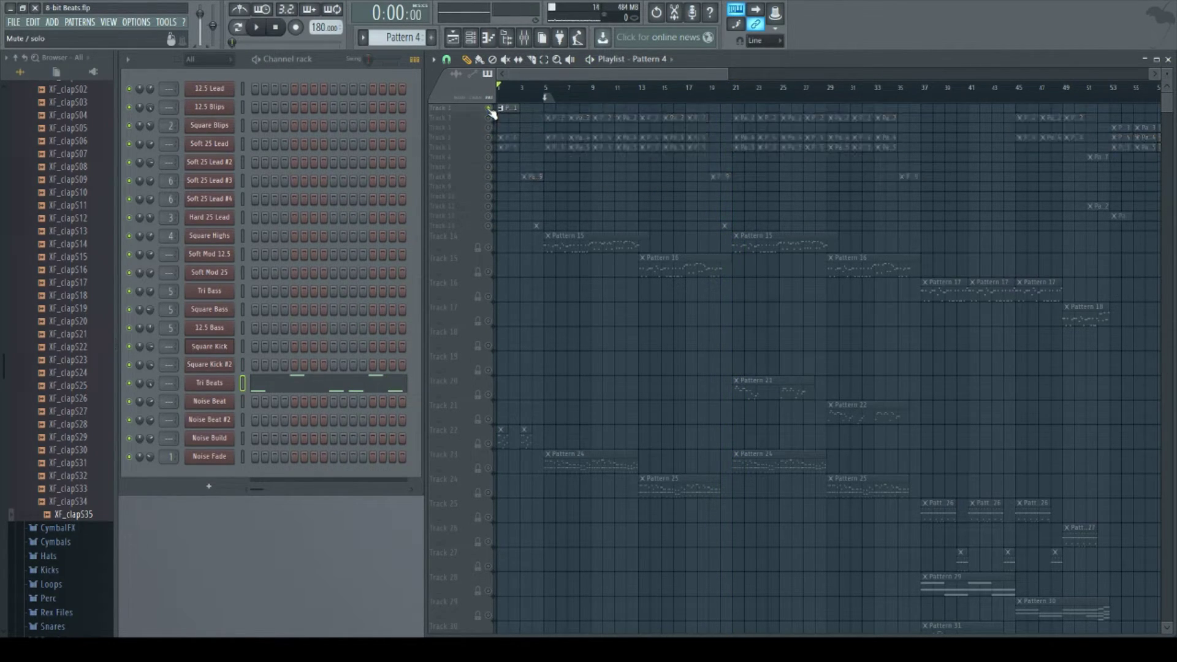
right_click(490, 109)
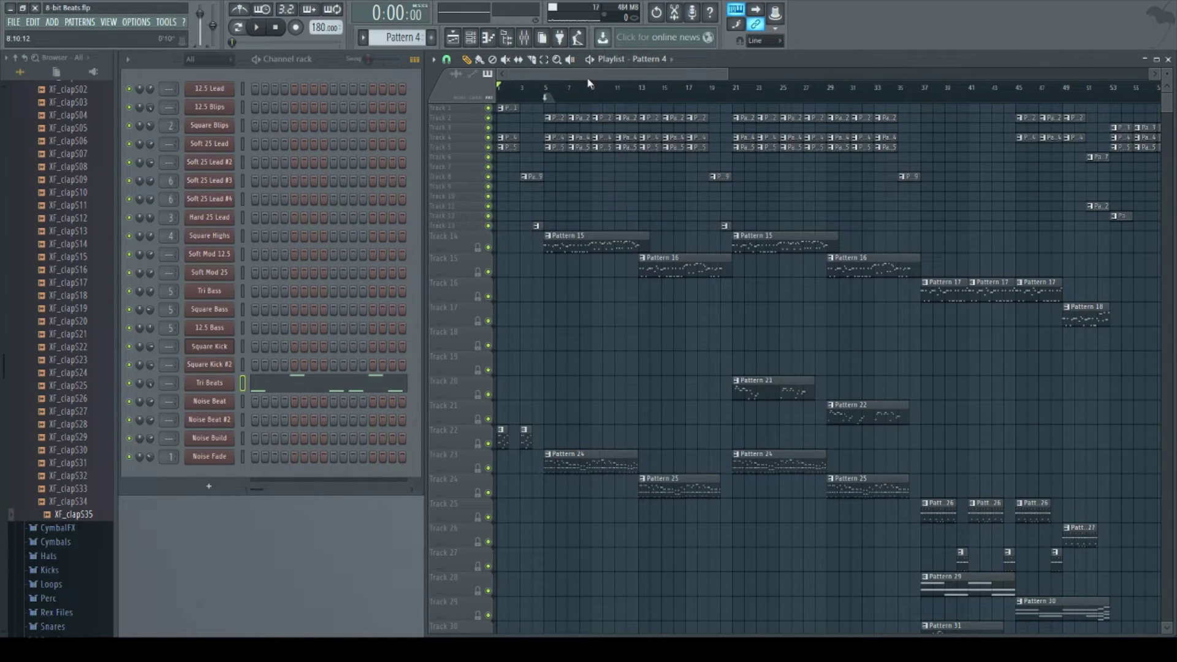
left_click_drag(589, 75, 671, 87)
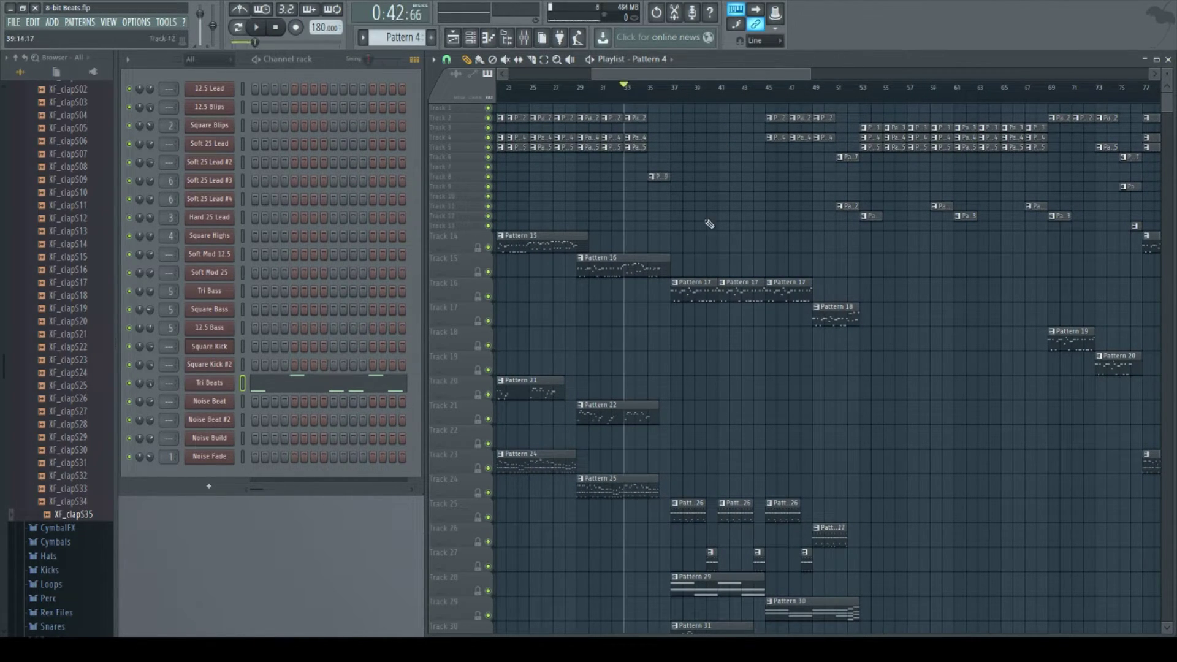
mouse_move(647, 74)
left_mouse_down()
mouse_move(614, 77)
mouse_move(645, 75)
left_mouse_up()
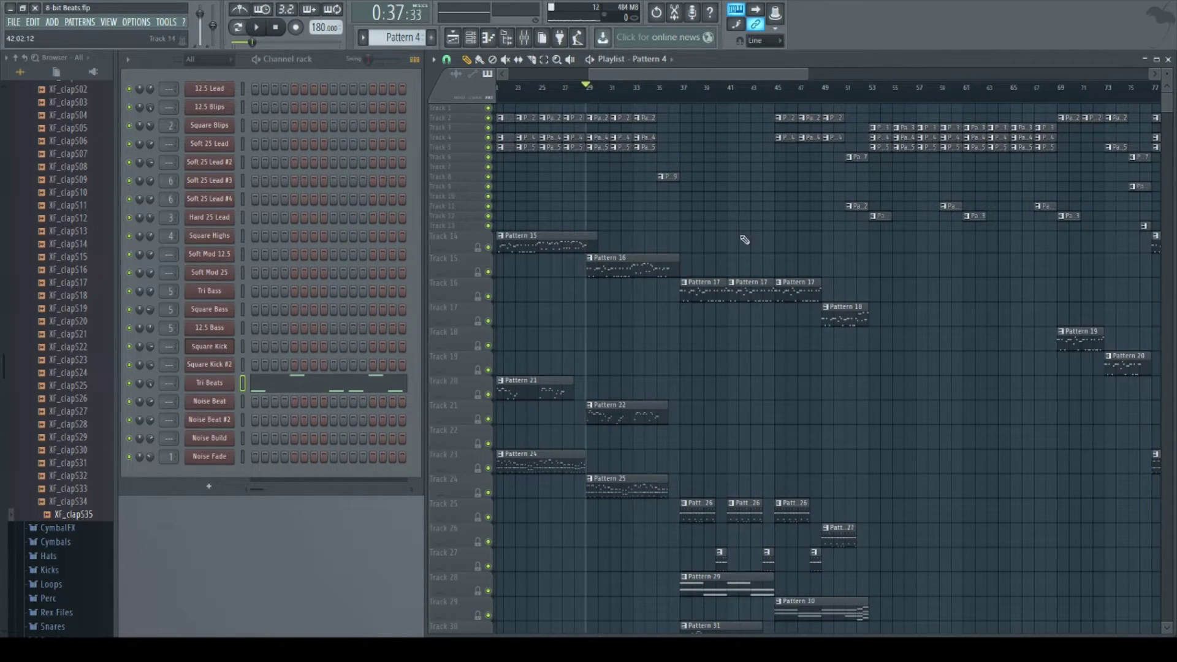
key("space")
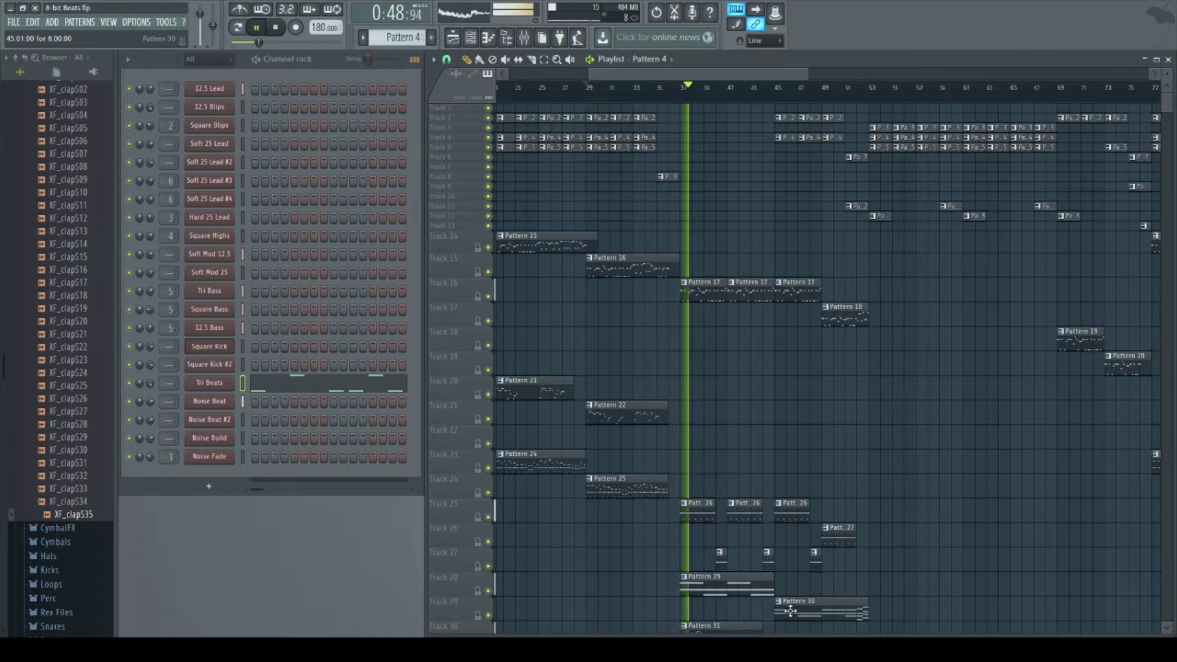
Step: Select Pattern 26, stop playback, examine its Square Kick notes and close the piano roll
left_click(698, 515)
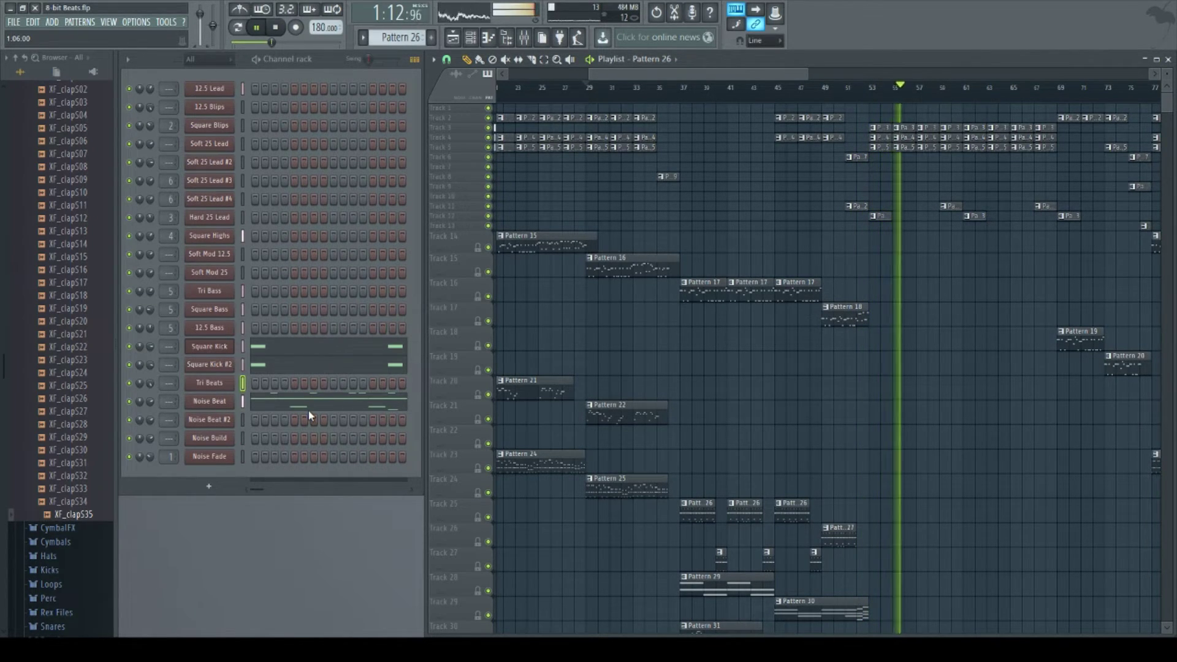
key("space")
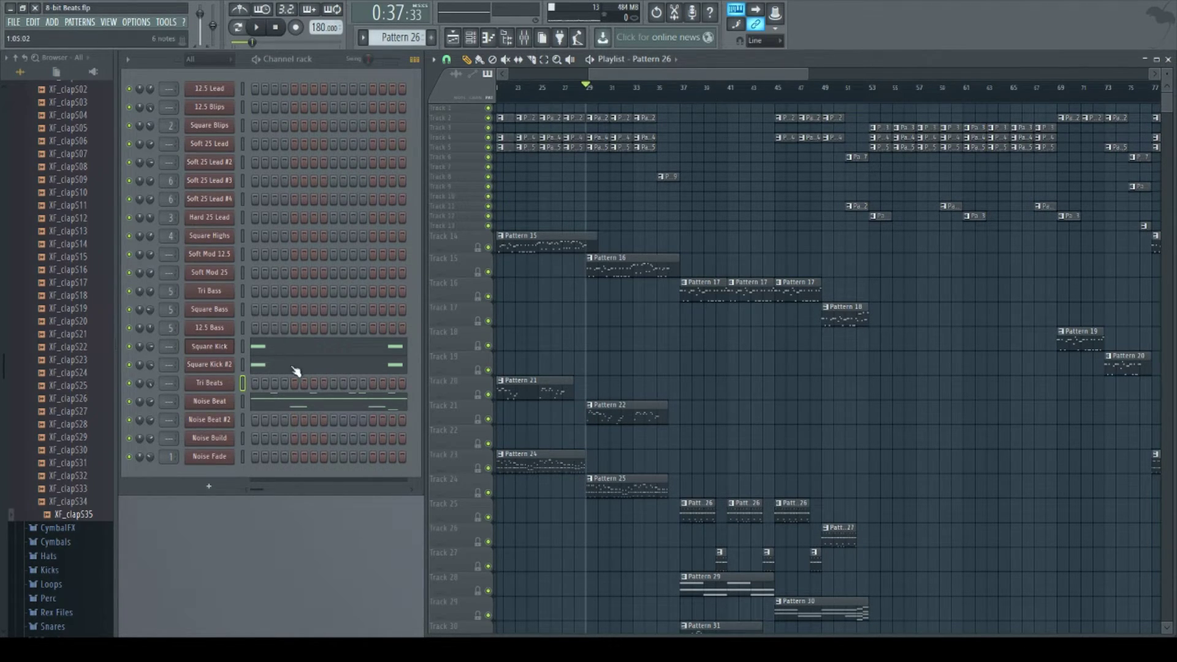
left_click(330, 358)
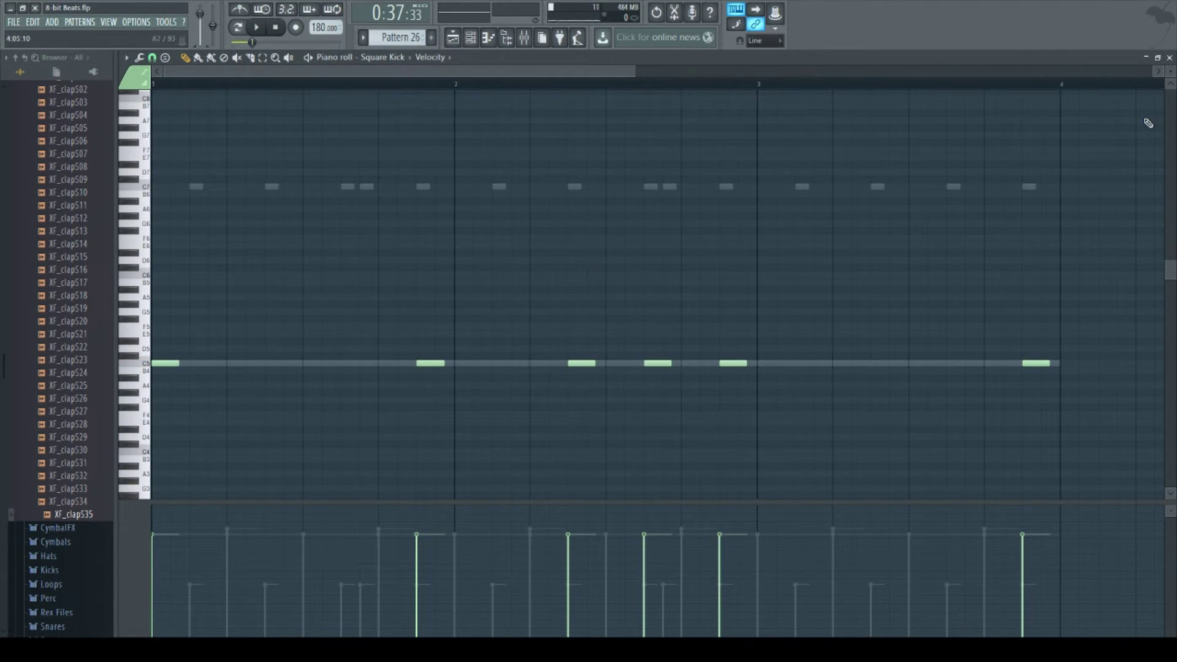
left_click(1169, 58)
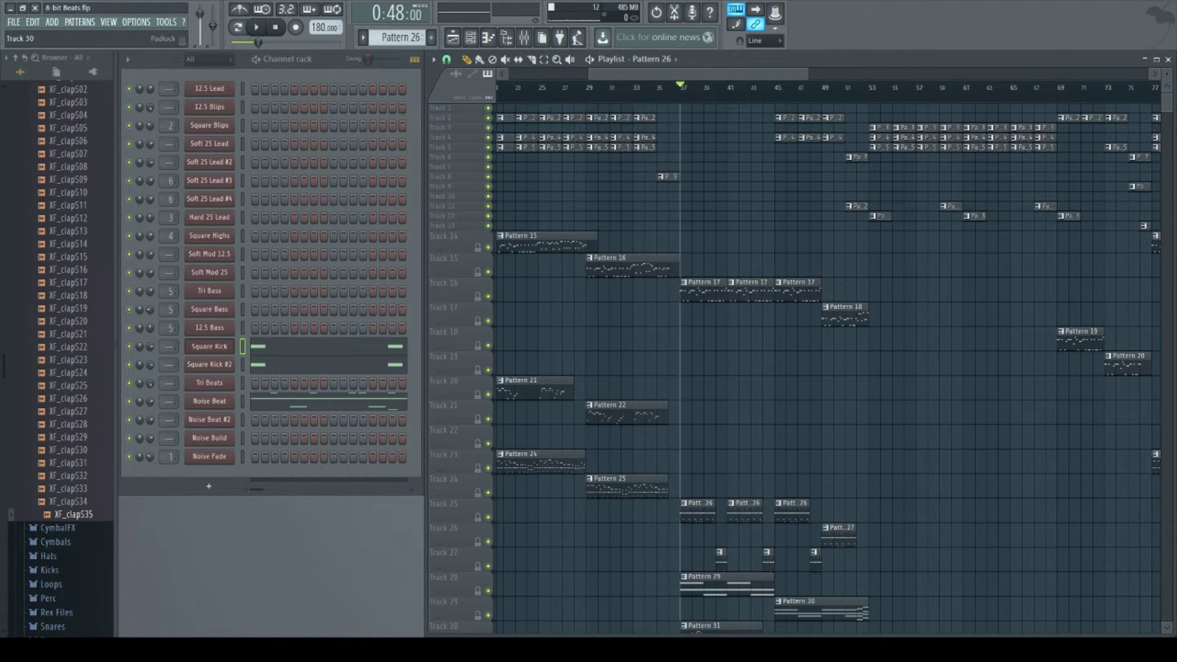
Step: Solo Track 25 together with Track 27 and play the Pattern 26 percussion from bar 37
scroll(727, 389, "down", 2)
right_click(489, 419)
scroll(552, 466, "up", 2)
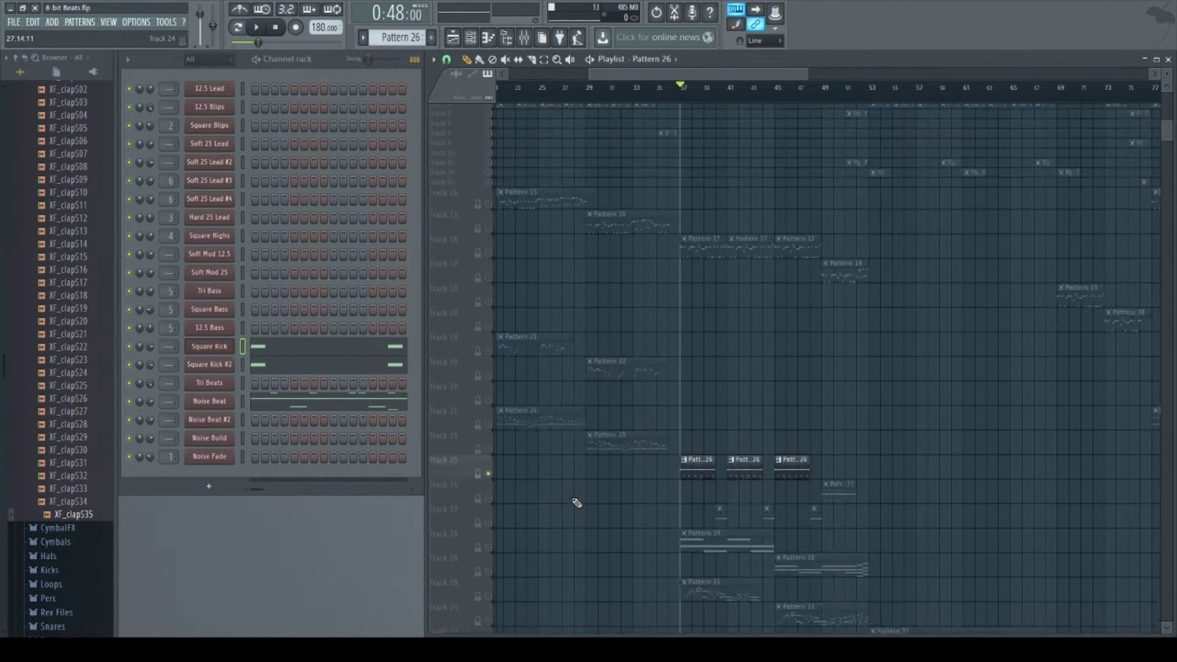
scroll(576, 503, "down", 3)
key("space")
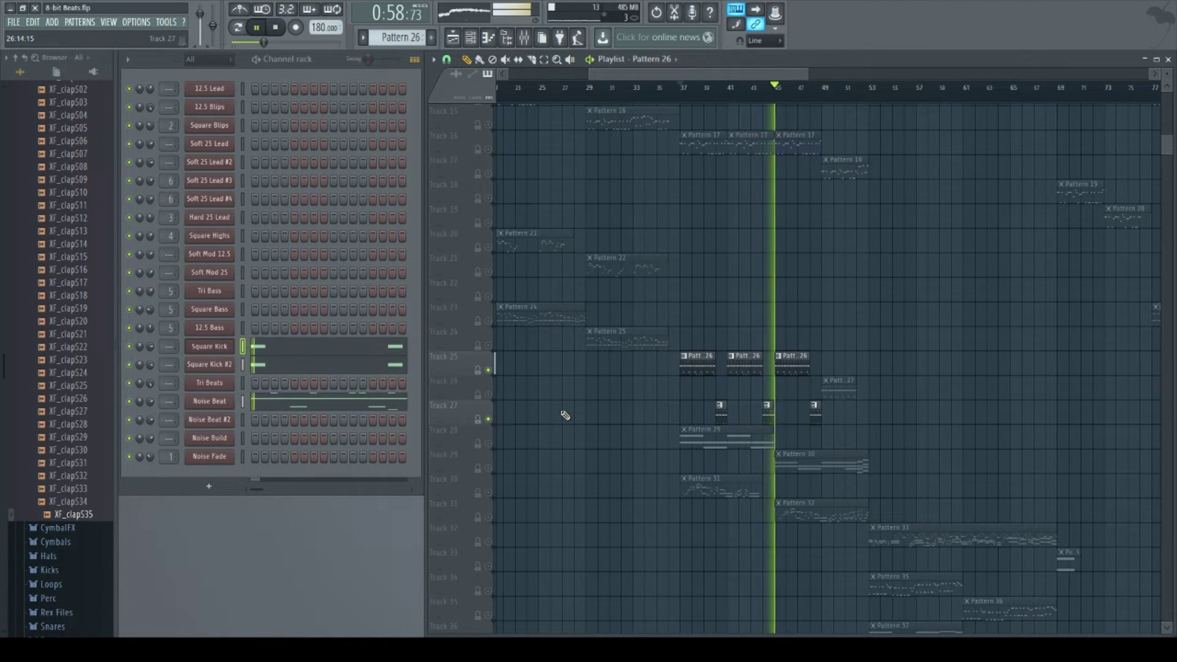
key("space")
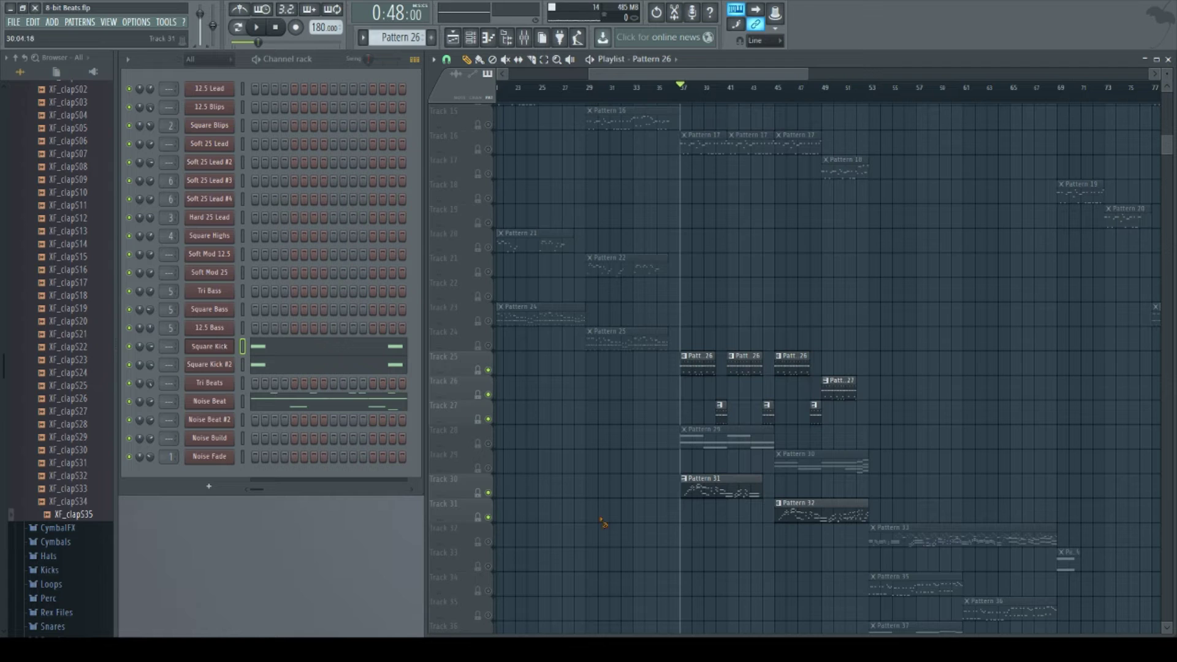
Step: Play the Pattern 26 percussion with Tracks 26, 30 and 31 active, and enable Tracks 2 and 4 for comparison
scroll(611, 525, "up", 5)
key("space")
scroll(780, 361, "down", 3)
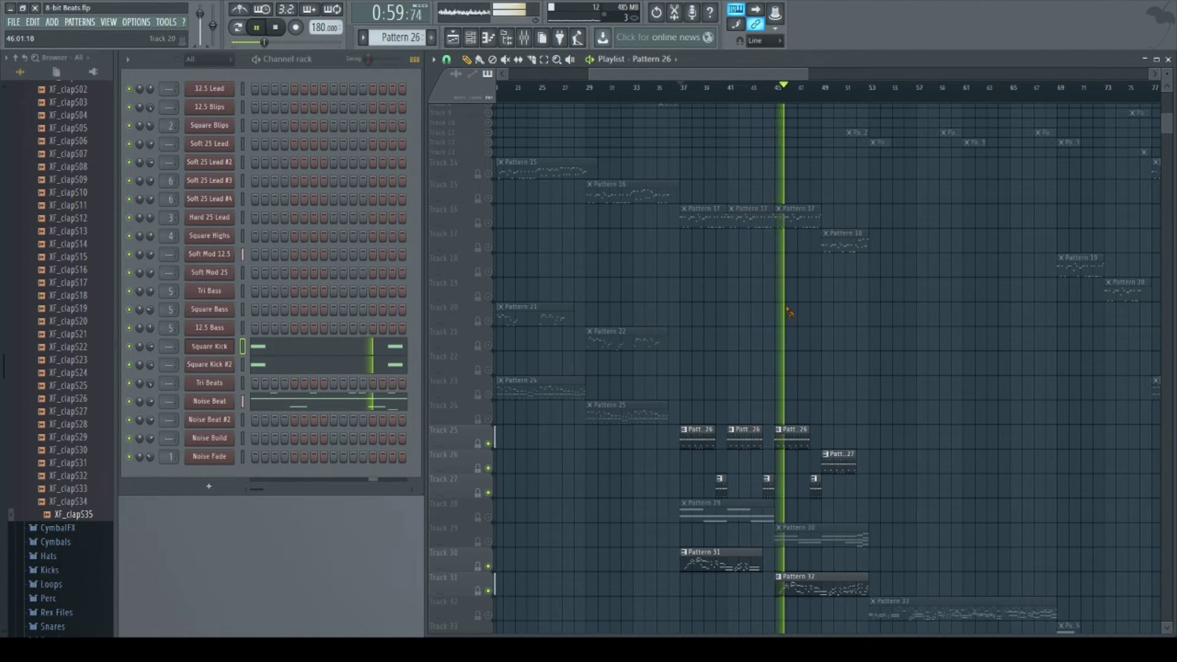
scroll(789, 311, "up", 3)
key("space")
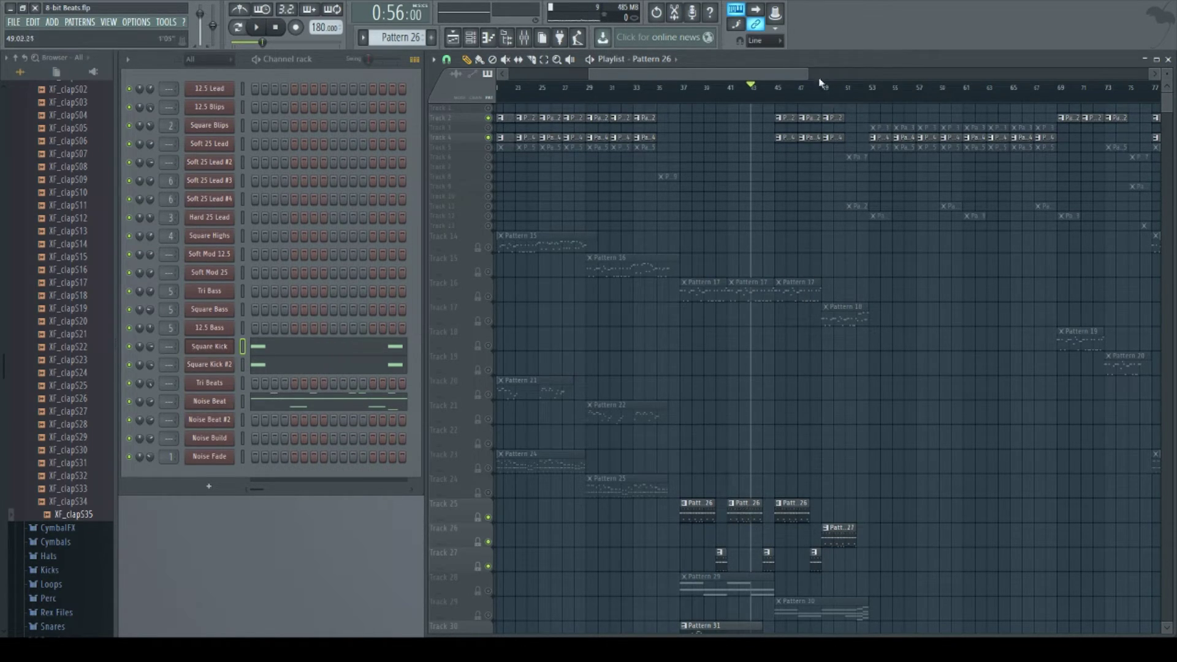
Step: Play the percussion from bar 43 with Tracks 2 and 4 active, stop playback, and mute Tracks 30 and 31
key("space")
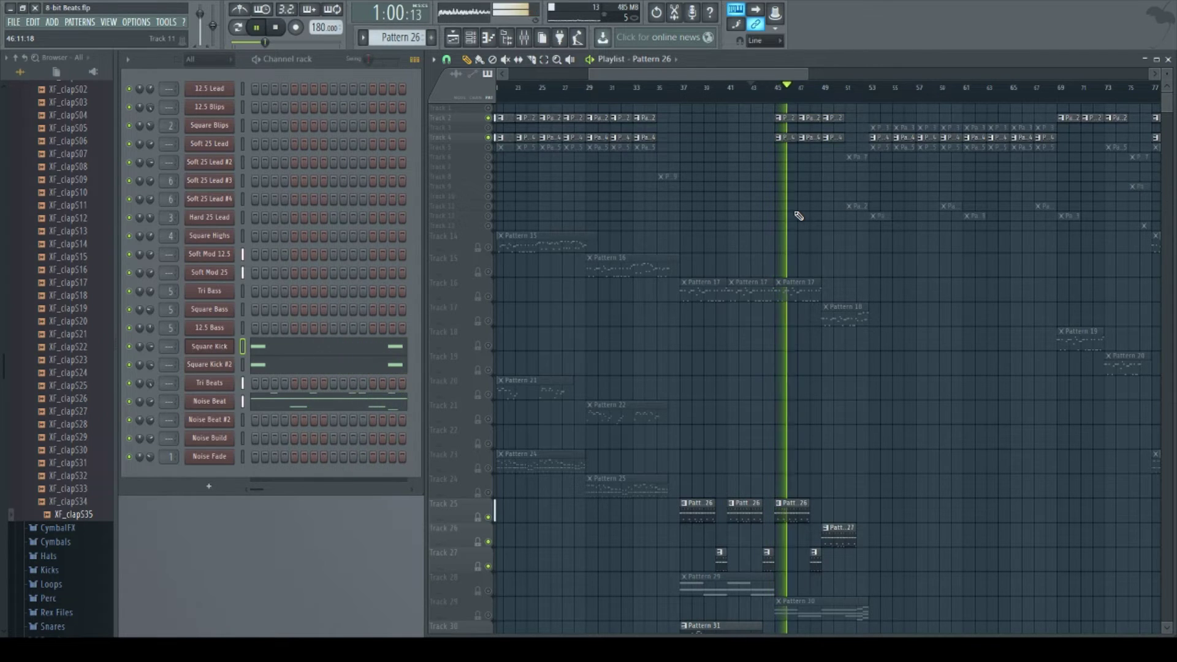
scroll(917, 409, "down", 3)
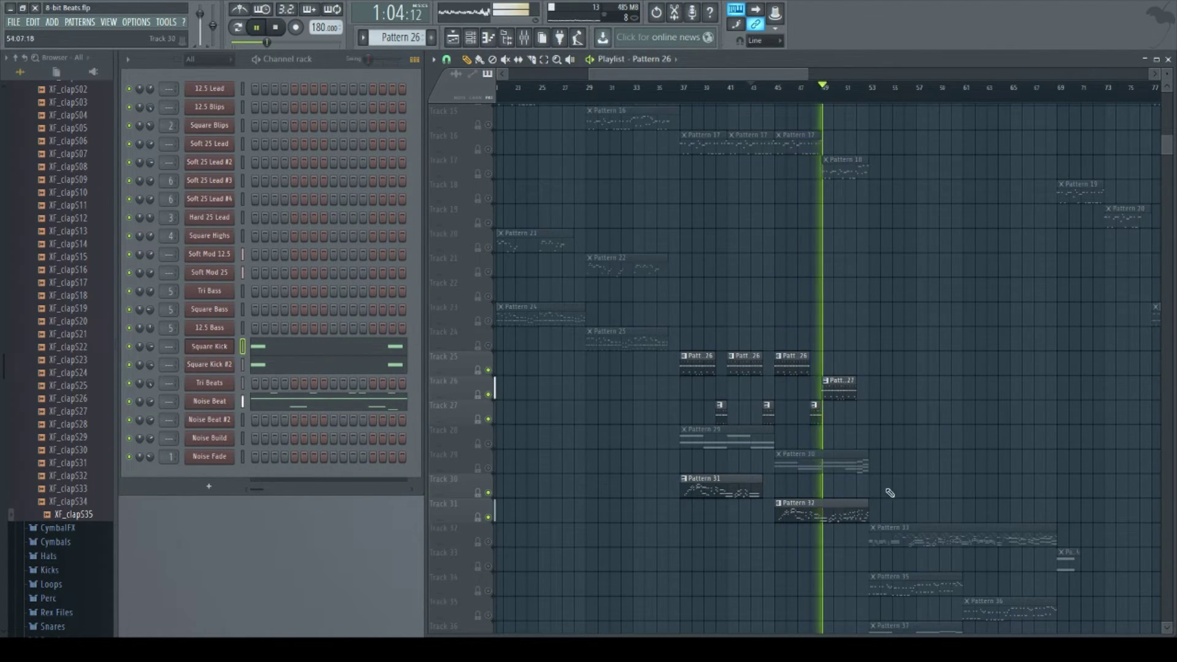
key("space")
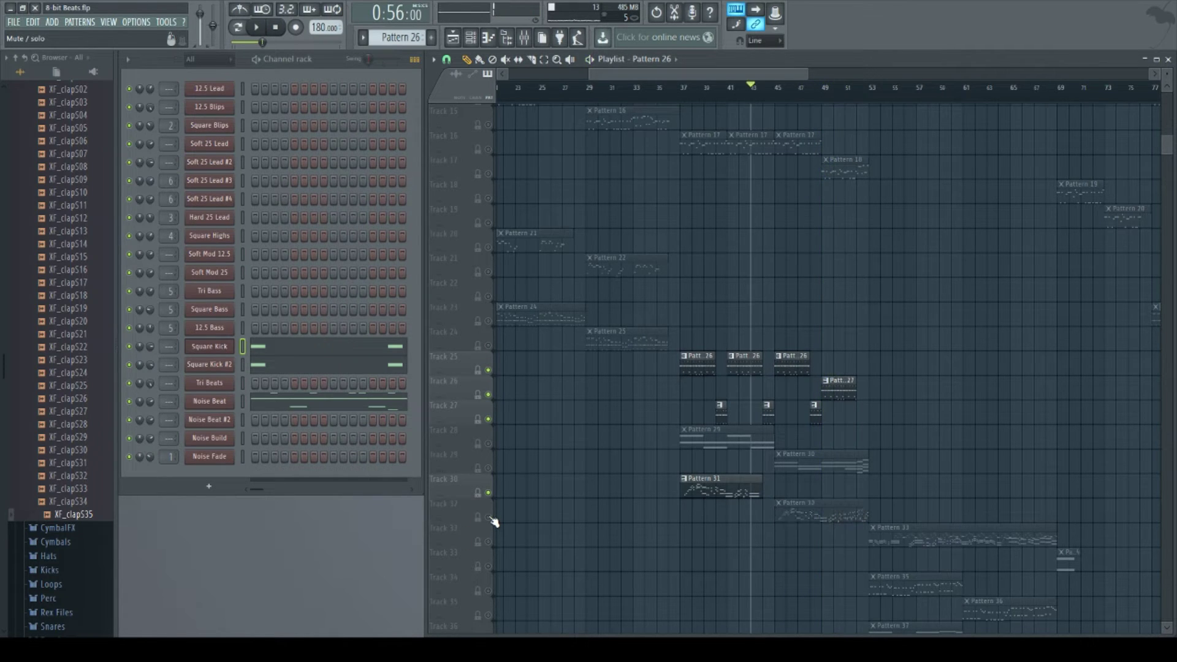
scroll(593, 537, "up", 4)
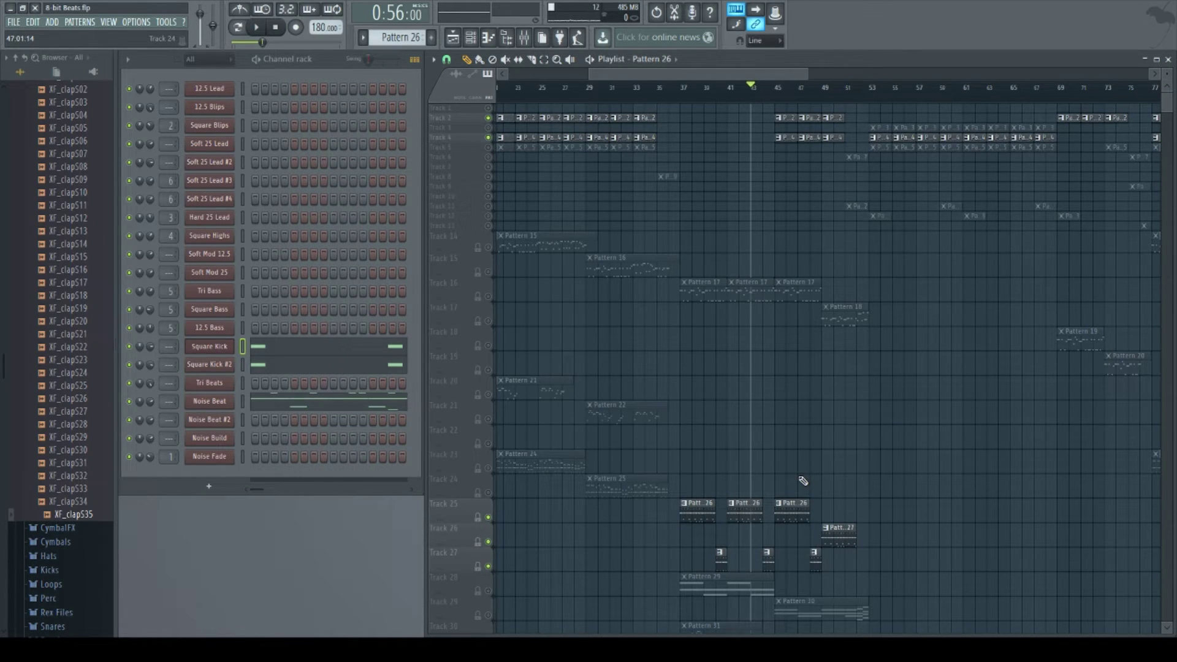
Step: Enable Tracks 3 and 5 in the playlist
left_click(882, 126)
left_click(489, 128)
left_click(489, 148)
Step: Select Pattern 2, open its Noise Beat piano roll and select the row of short C7 notes
left_click(647, 117)
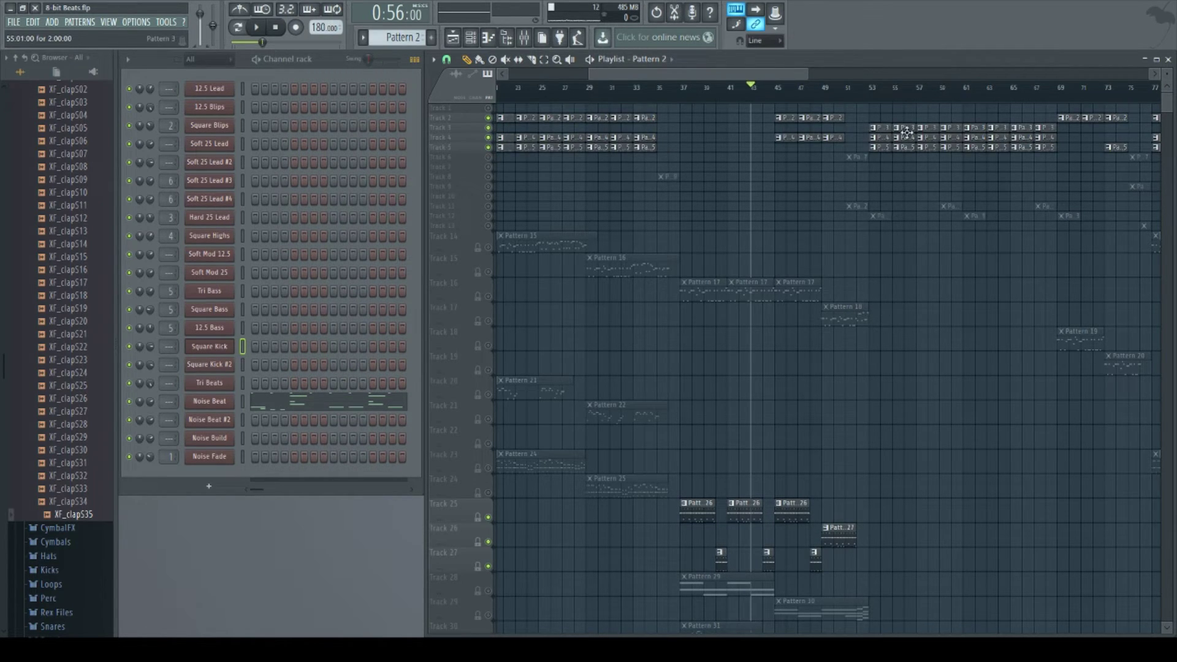
left_click(647, 118)
left_click(351, 412)
scroll(333, 410, "down", 2)
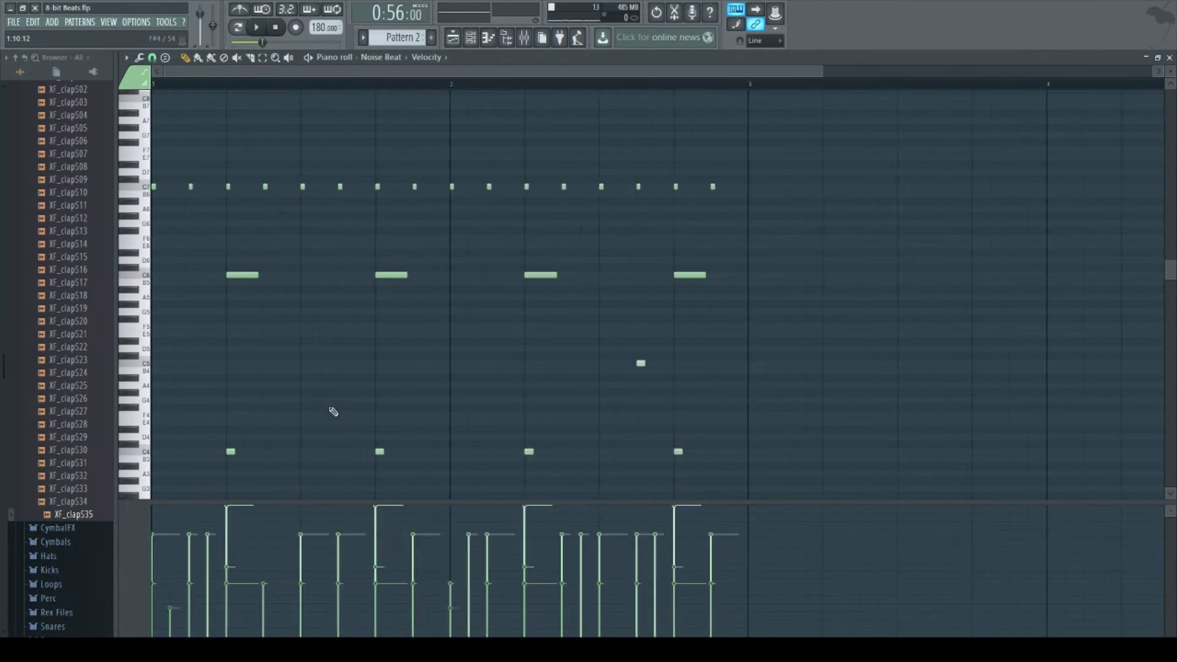
left_click_drag(720, 204, 125, 311)
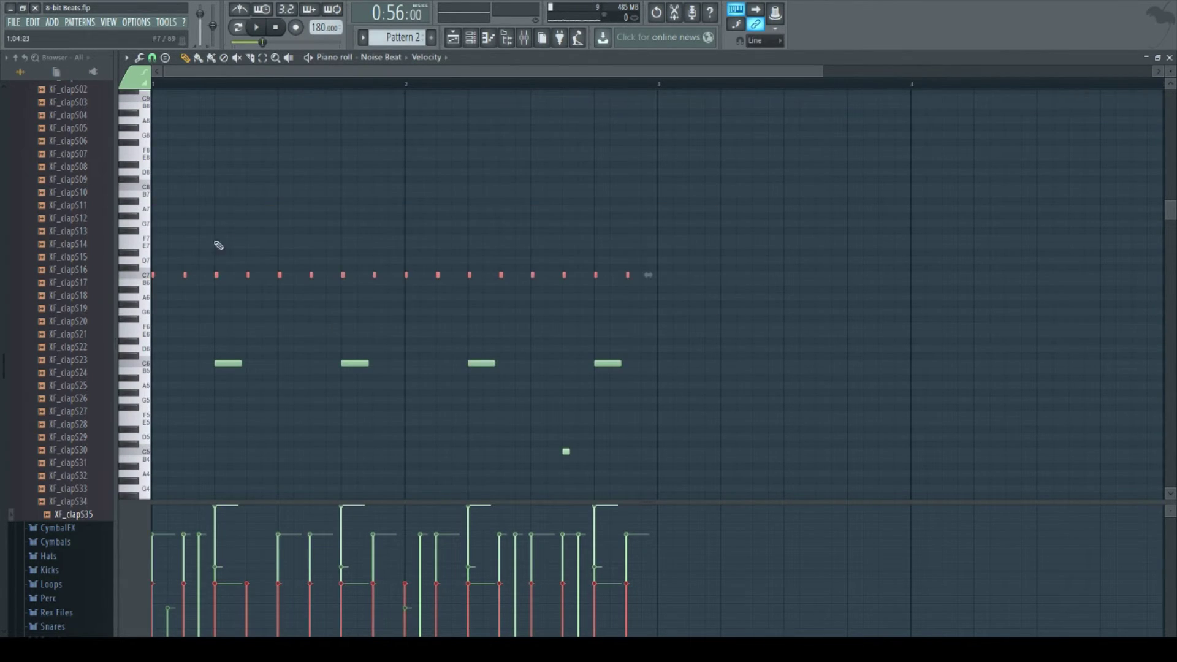
Step: Play the Noise Beat of Pattern 2 and Pattern 3 in turn to compare the spacing of their C7 notes
scroll(404, 35, "down", 1)
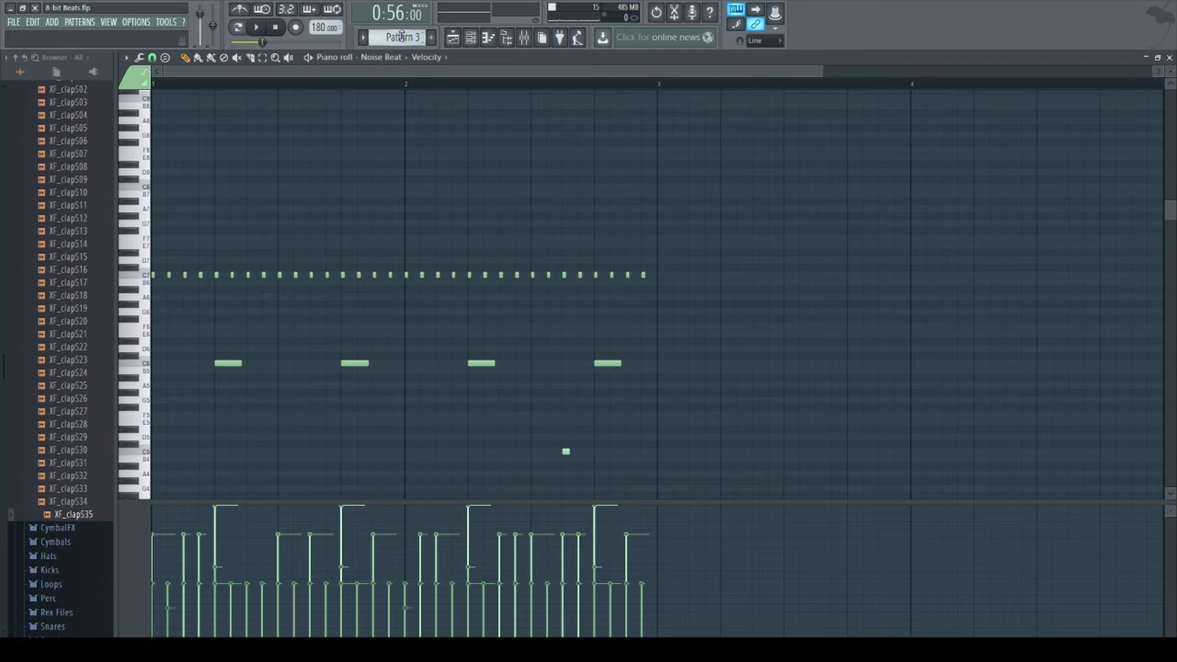
scroll(402, 35, "up", 1)
key("space")
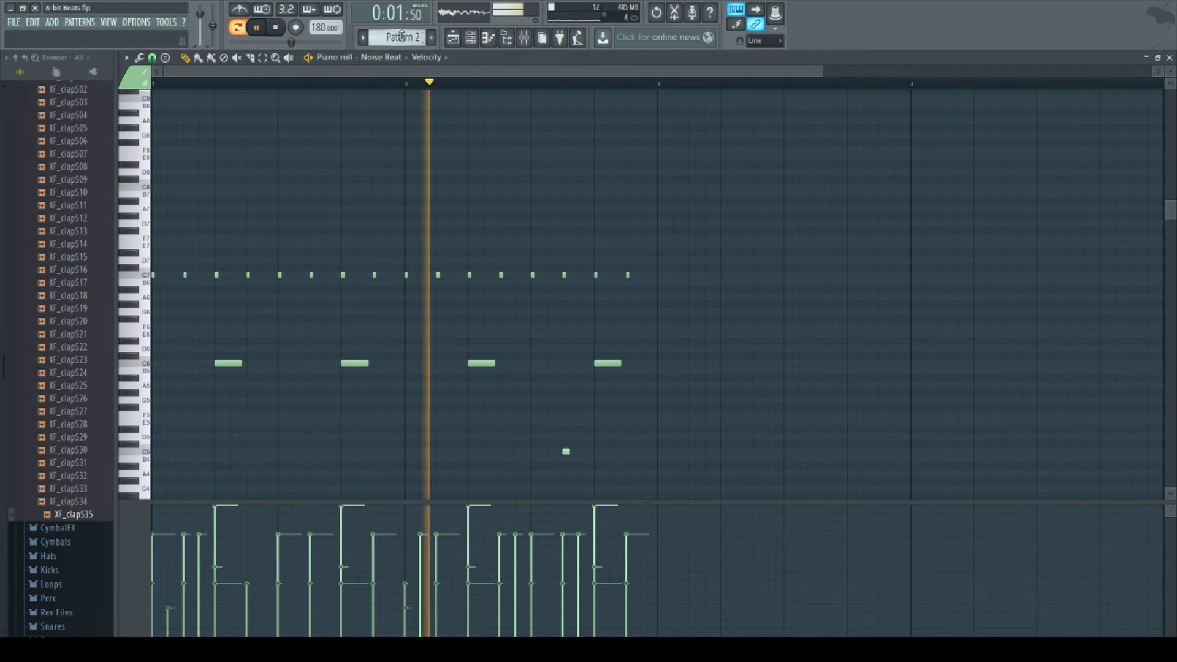
key("space")
scroll(402, 35, "down", 1)
key("space")
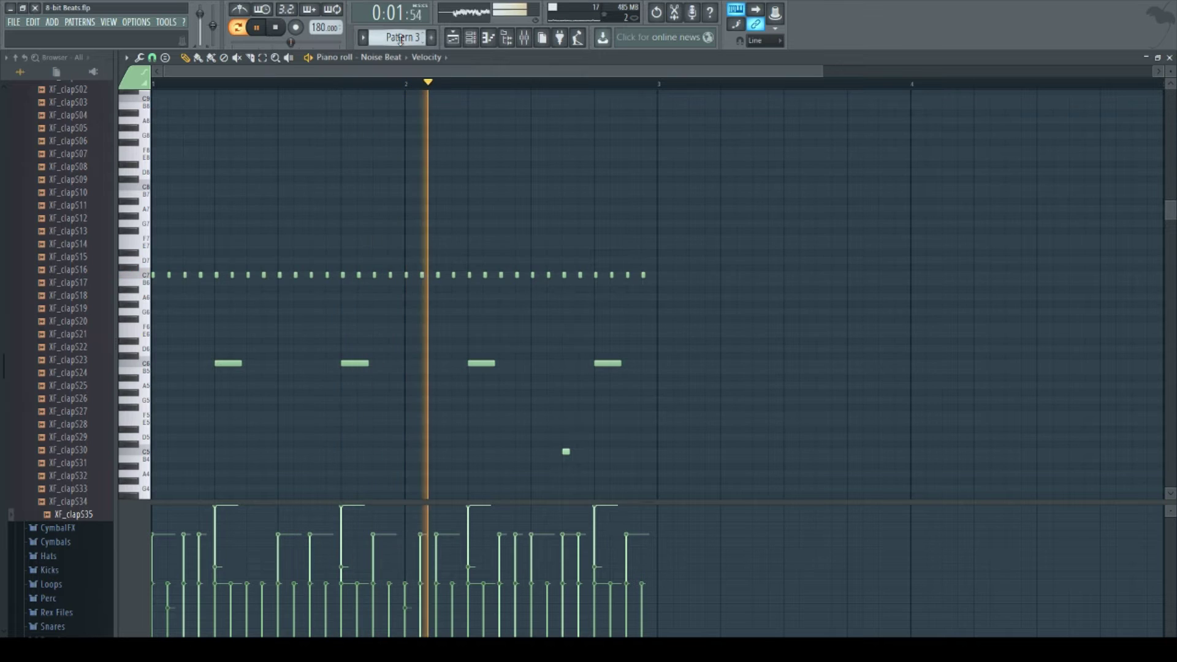
key("space")
Step: Examine the C7 notes of Pattern 3's Noise Beat up close and close the piano roll
scroll(315, 197, "up", 3, "ctrl")
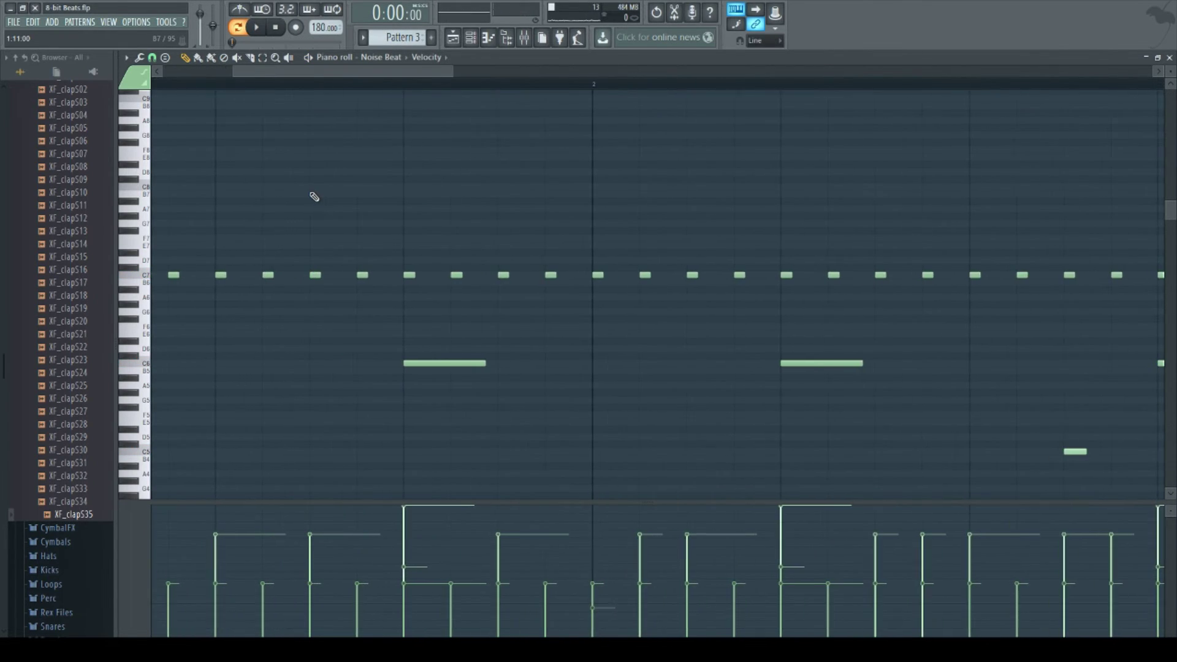
scroll(311, 86, "up", 3)
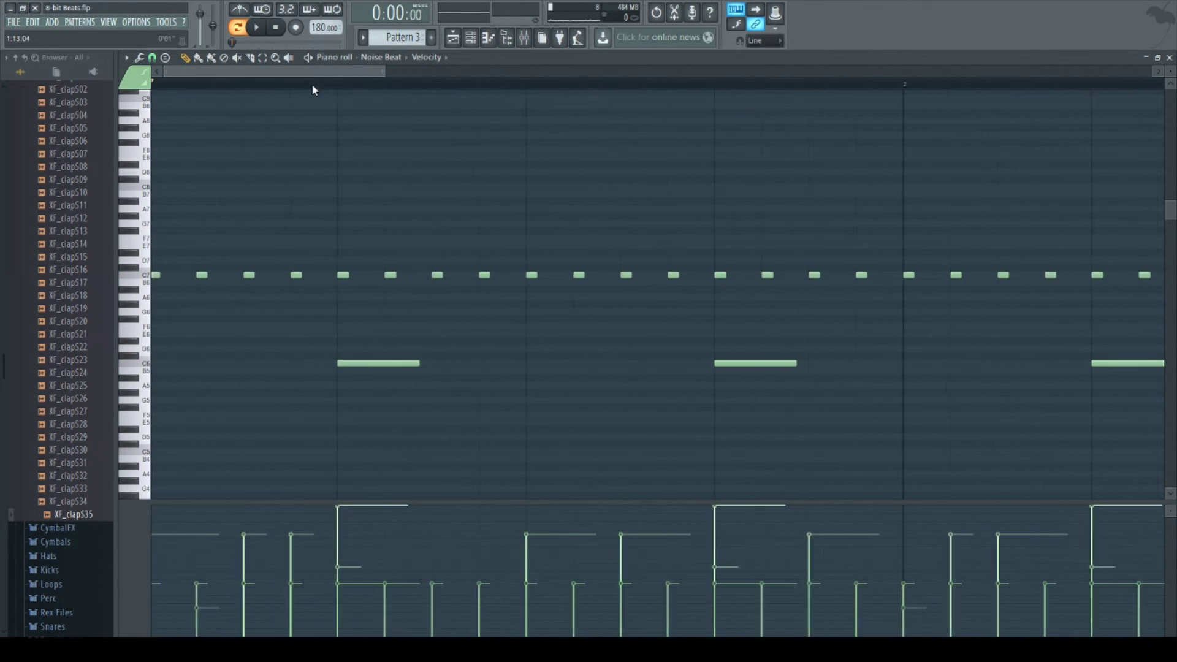
scroll(380, 96, "down", 3)
left_click_drag(319, 219, 736, 334)
left_click(545, 155)
scroll(439, 178, "down", 3, "ctrl")
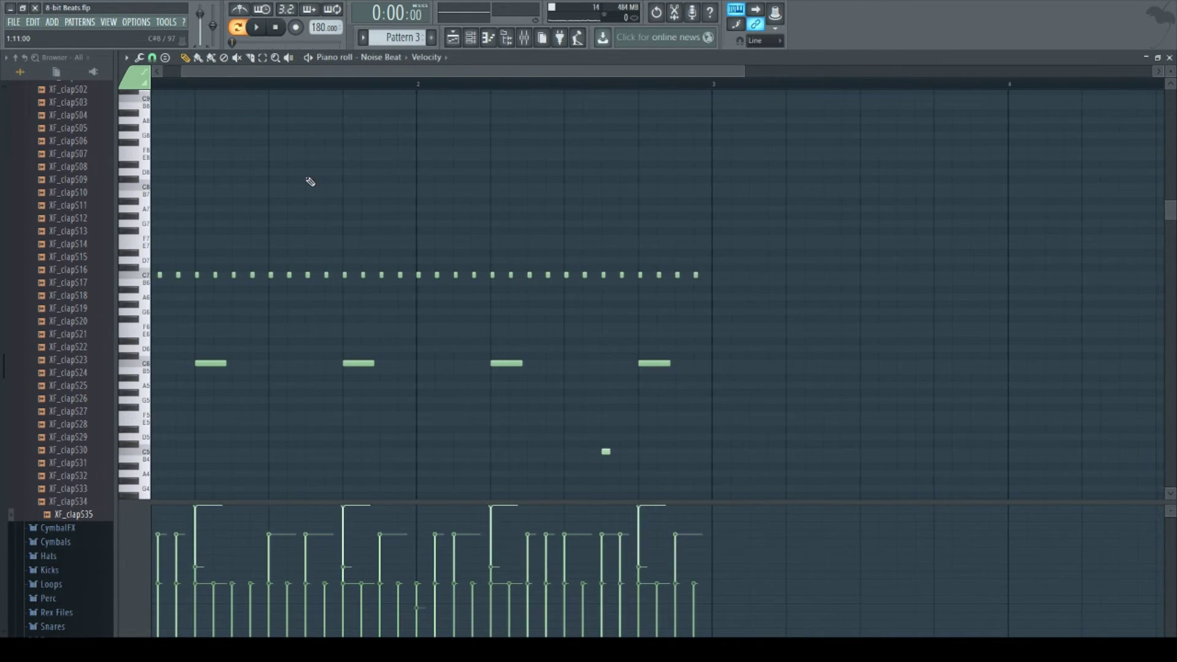
scroll(350, 73, "up", 1)
left_click(1169, 57)
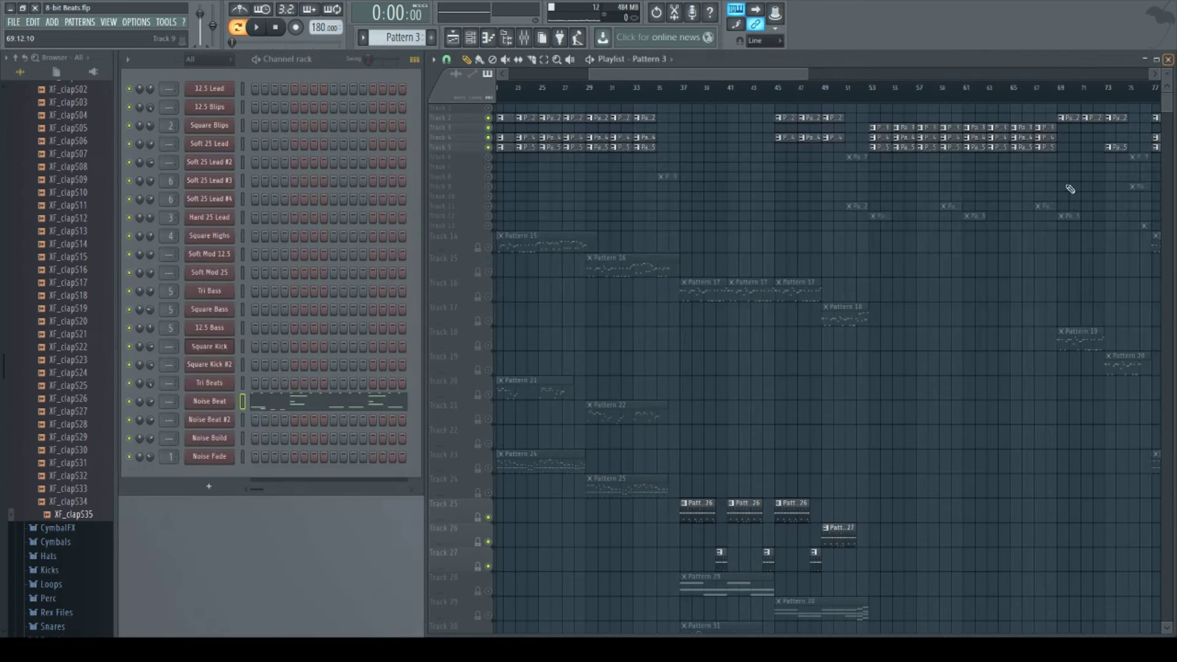
Step: Reactivate all playlist tracks and play the full song from bar 49
scroll(978, 353, "down", 5)
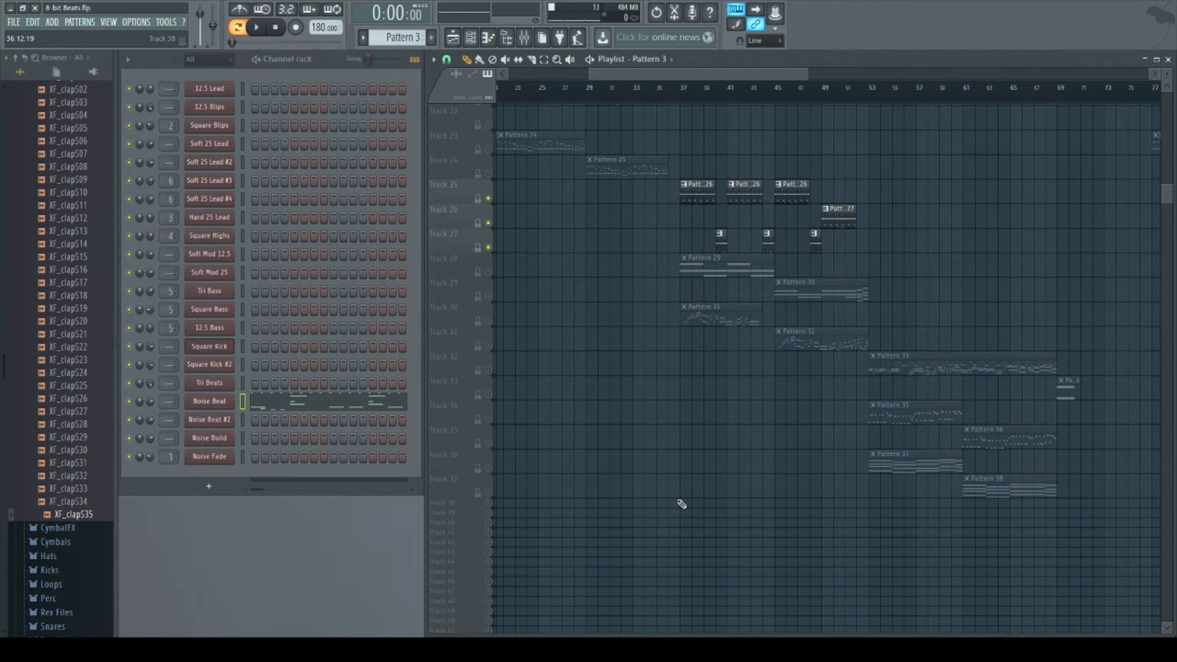
scroll(690, 475, "up", 3)
scroll(778, 429, "down", 3)
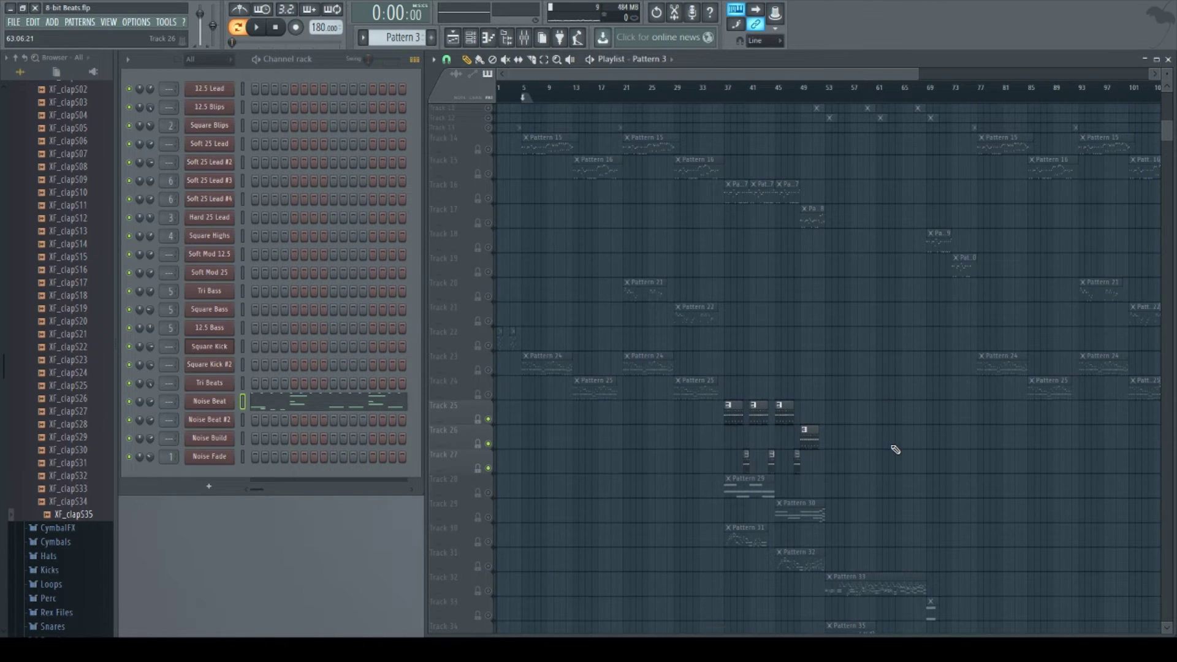
scroll(895, 449, "up", 3)
left_click(492, 127)
right_click(491, 119)
left_click(806, 87)
key("space")
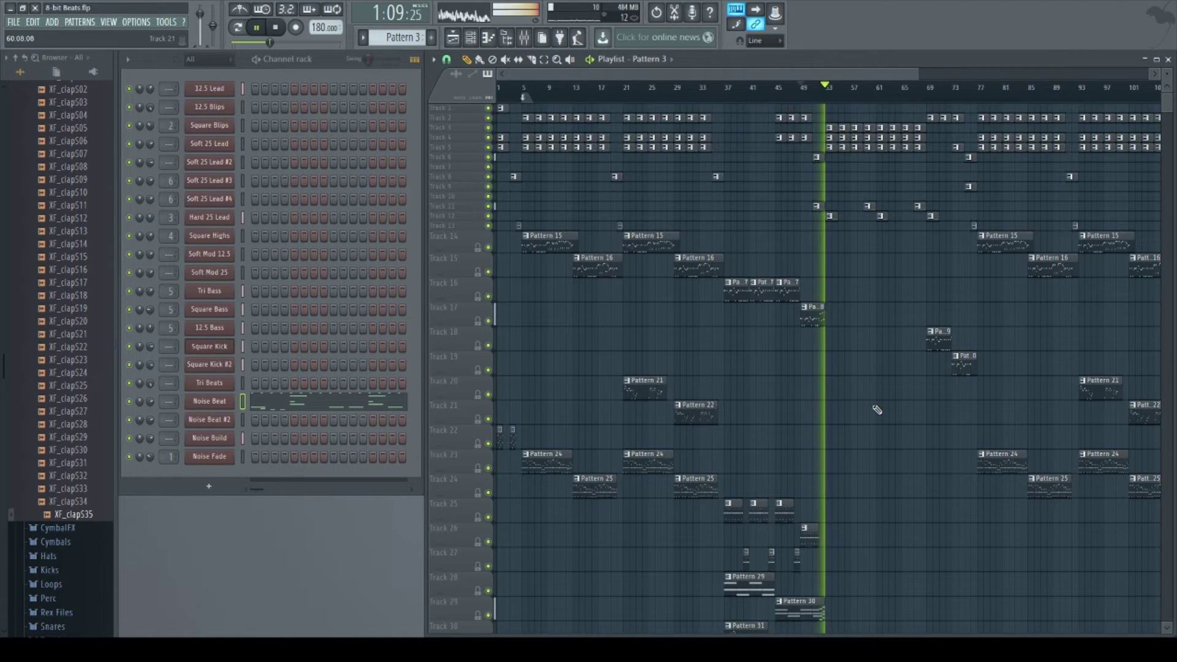
Step: Follow the Pattern 3 section of the full song across the playlist tracks up to bar 77 and stop playback
scroll(913, 292, "up", 3)
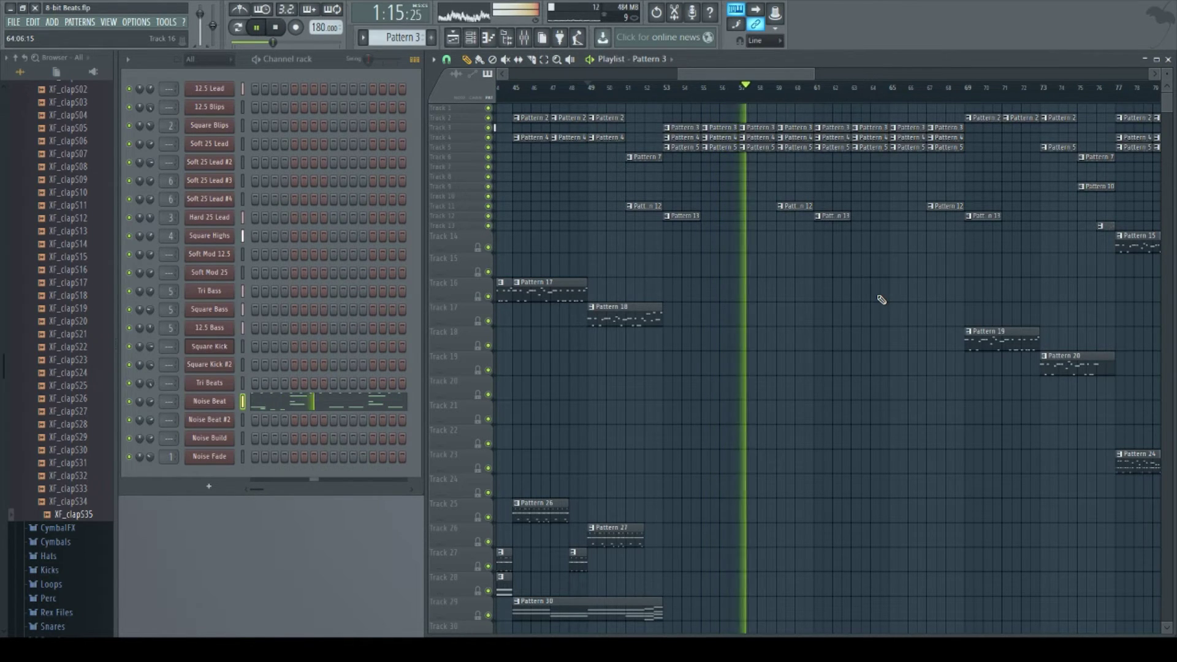
scroll(881, 304, "down", 4)
scroll(881, 304, "down", 2)
scroll(878, 309, "down", 6)
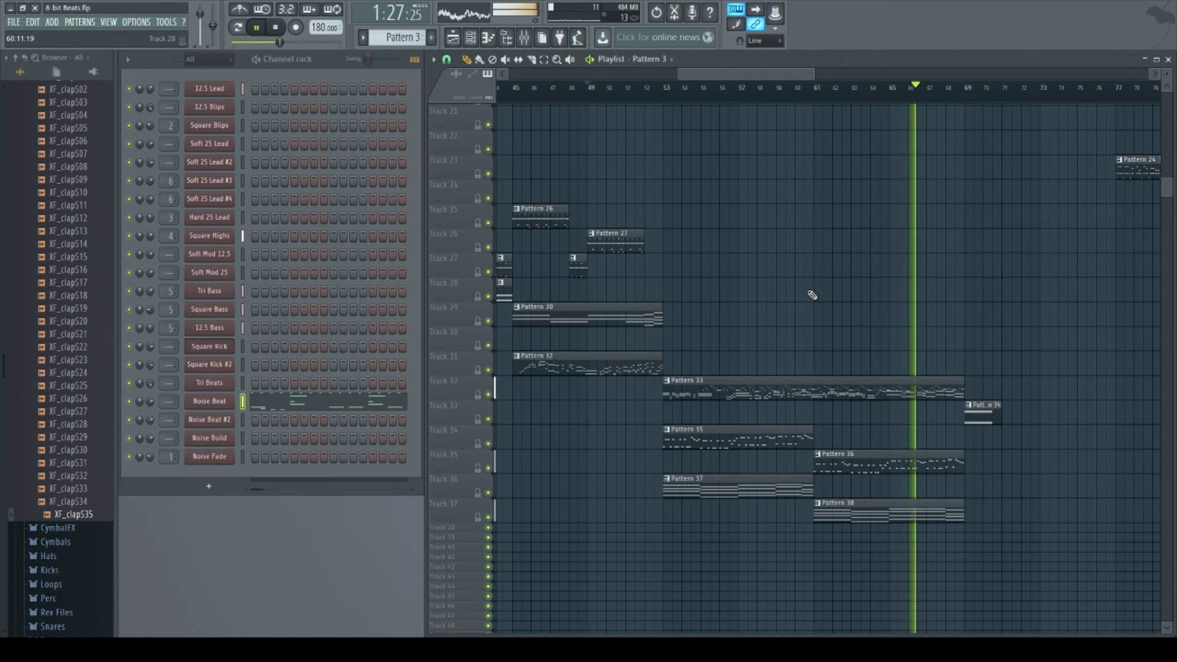
scroll(812, 295, "up", 5)
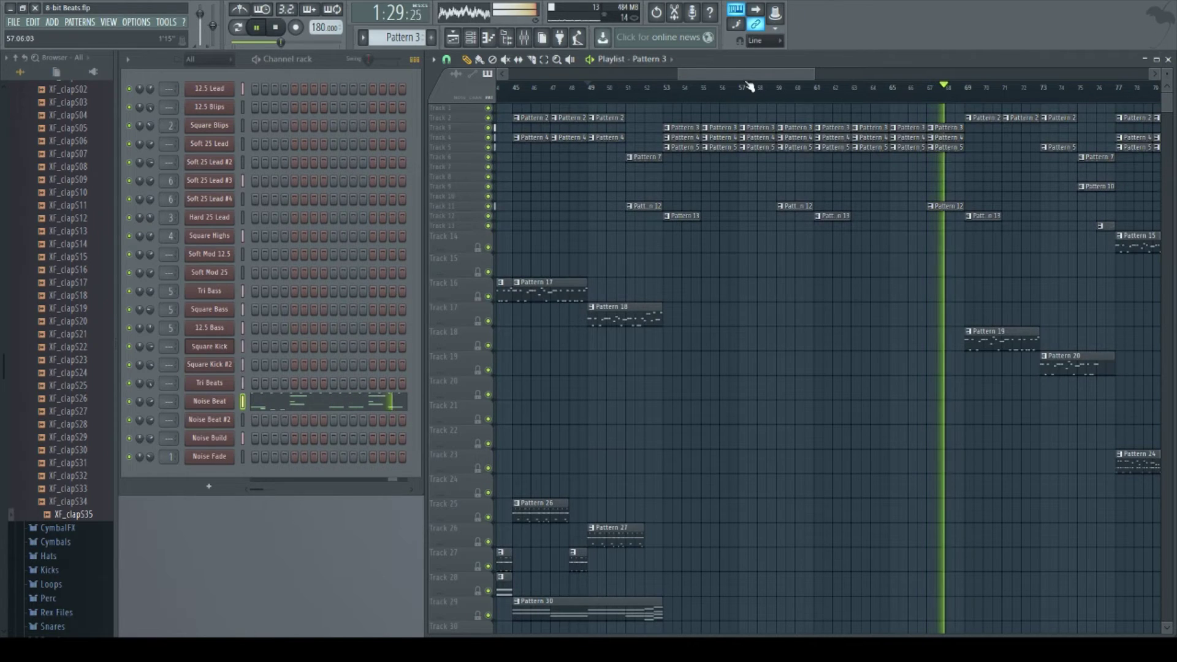
scroll(785, 86, "right", 3)
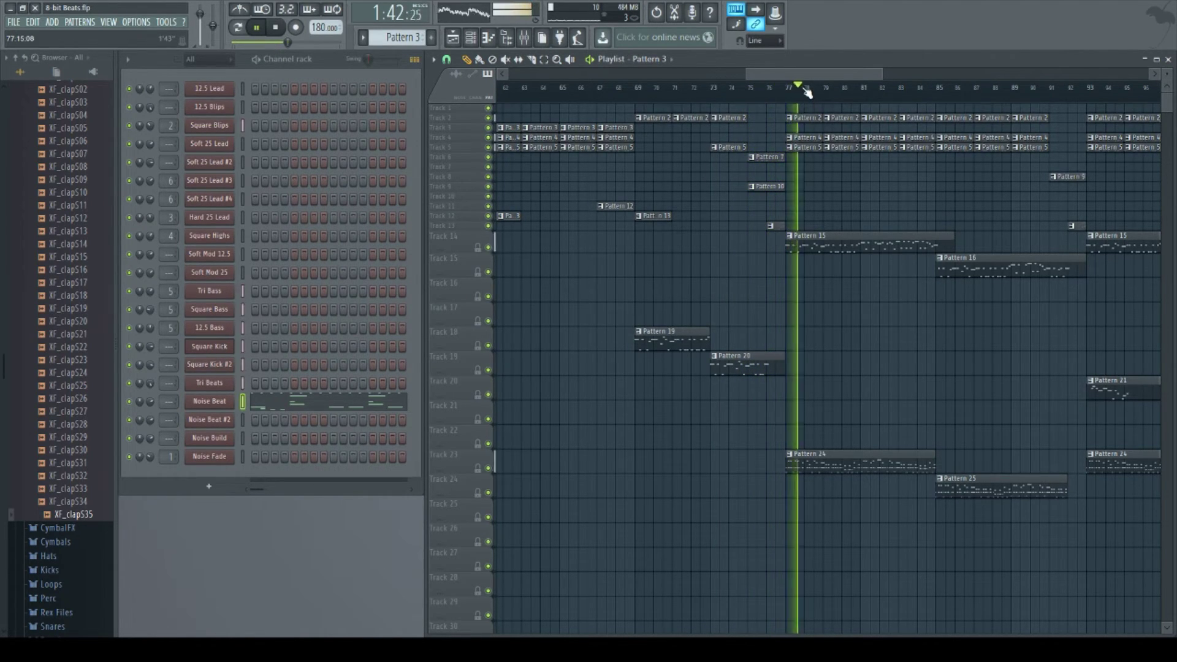
key("space")
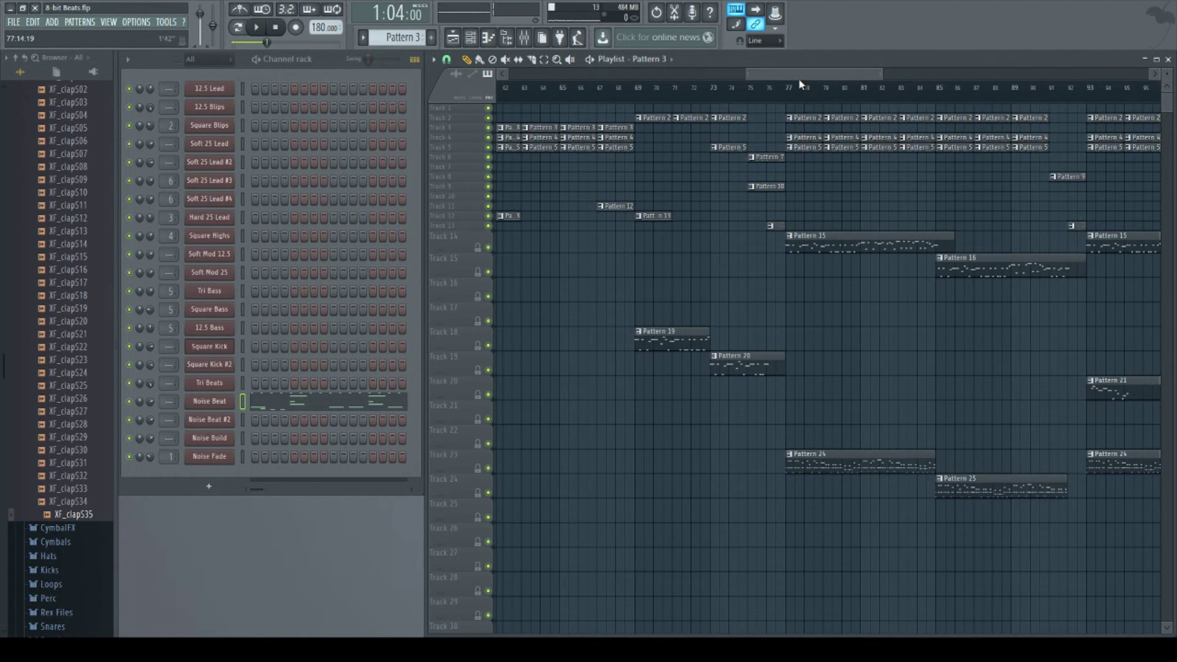
Step: Open Pattern 3's Noise Beat piano roll, examine its low, middle and high notes, and close it
scroll(798, 79, "up", 5)
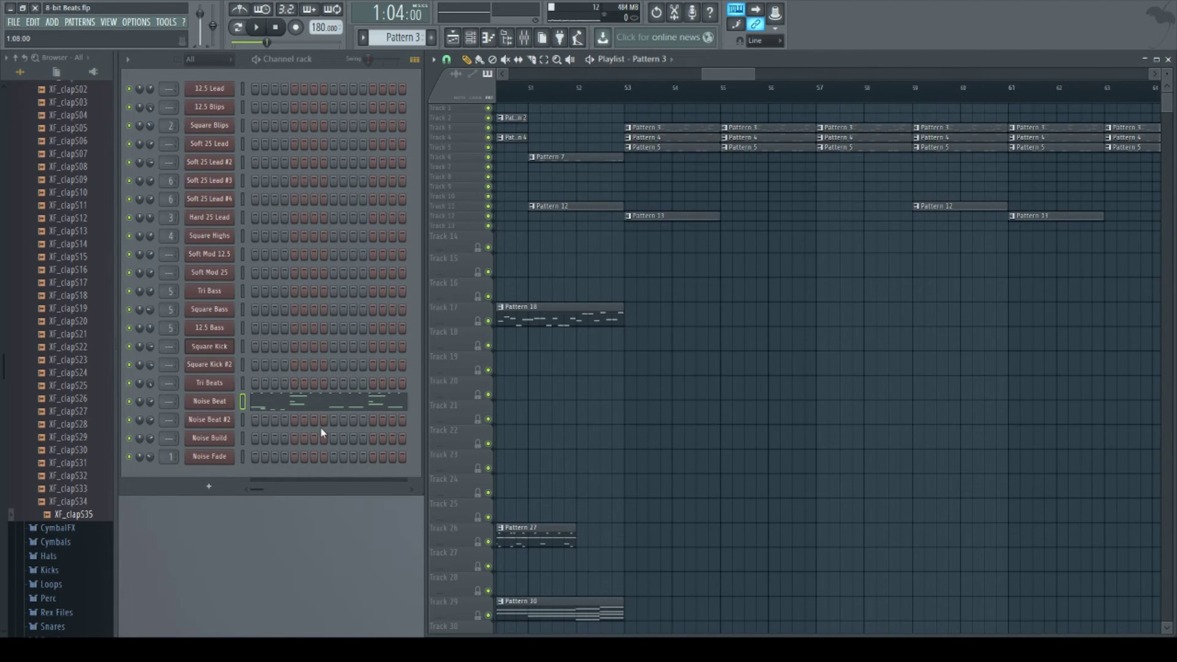
left_click(316, 407)
scroll(402, 404, "down", 2, "ctrl")
scroll(386, 403, "down", 10)
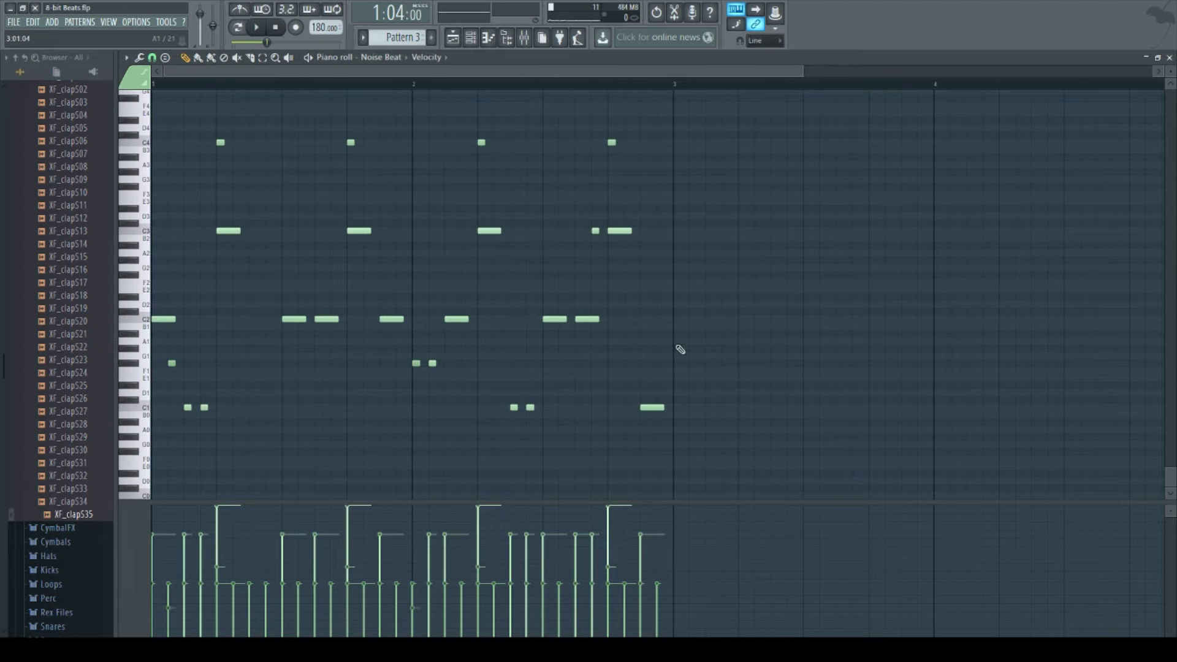
scroll(299, 412, "up", 6)
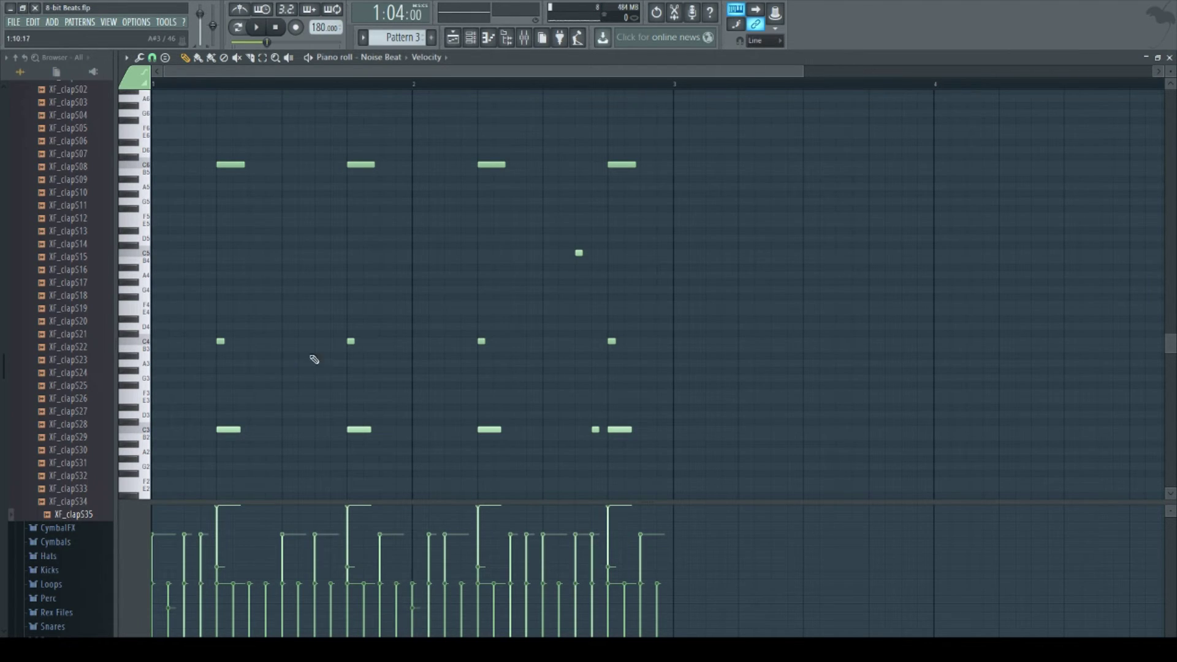
scroll(726, 322, "down", 4)
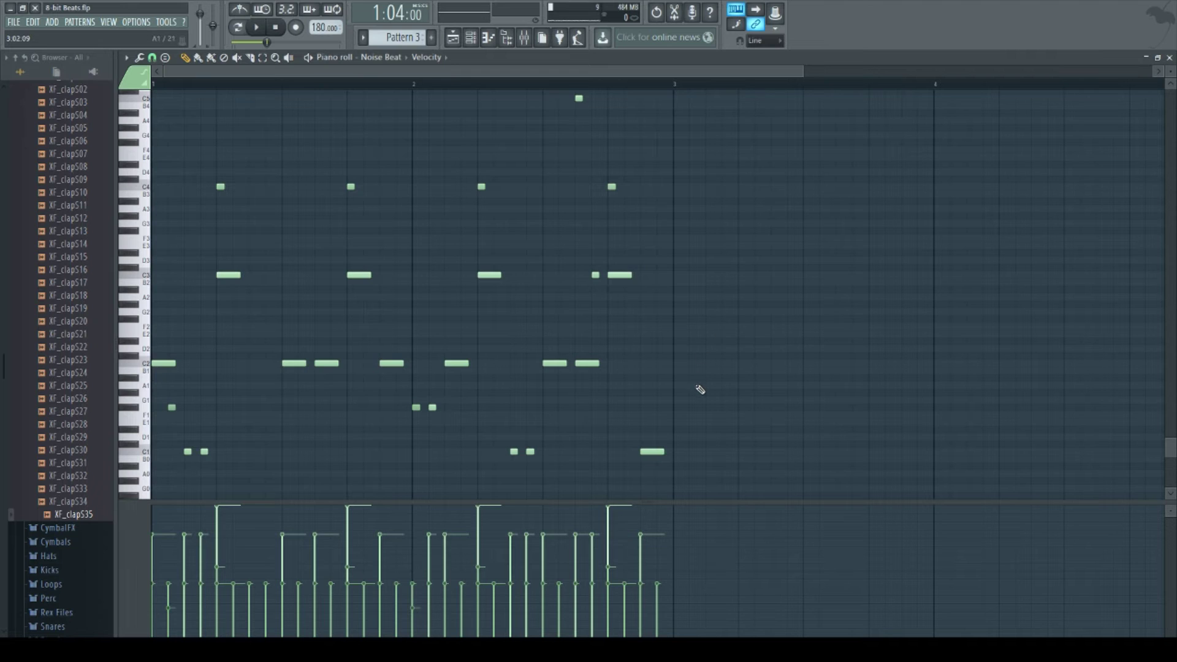
scroll(705, 396, "down", 1)
scroll(714, 403, "up", 9)
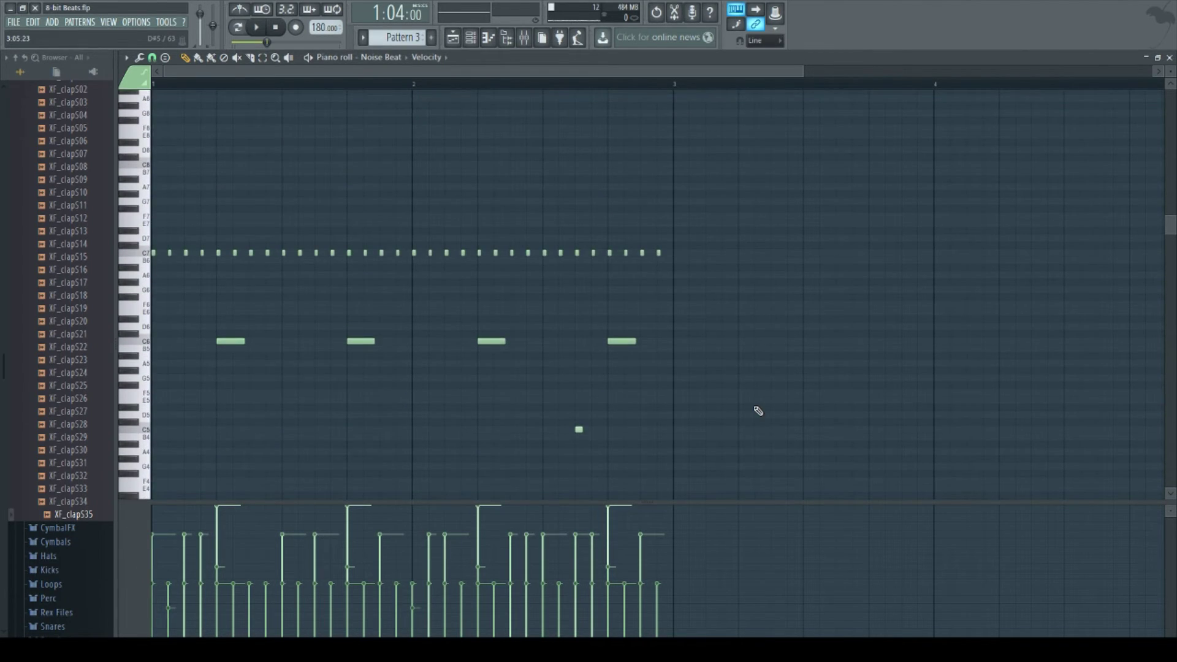
left_click(1169, 58)
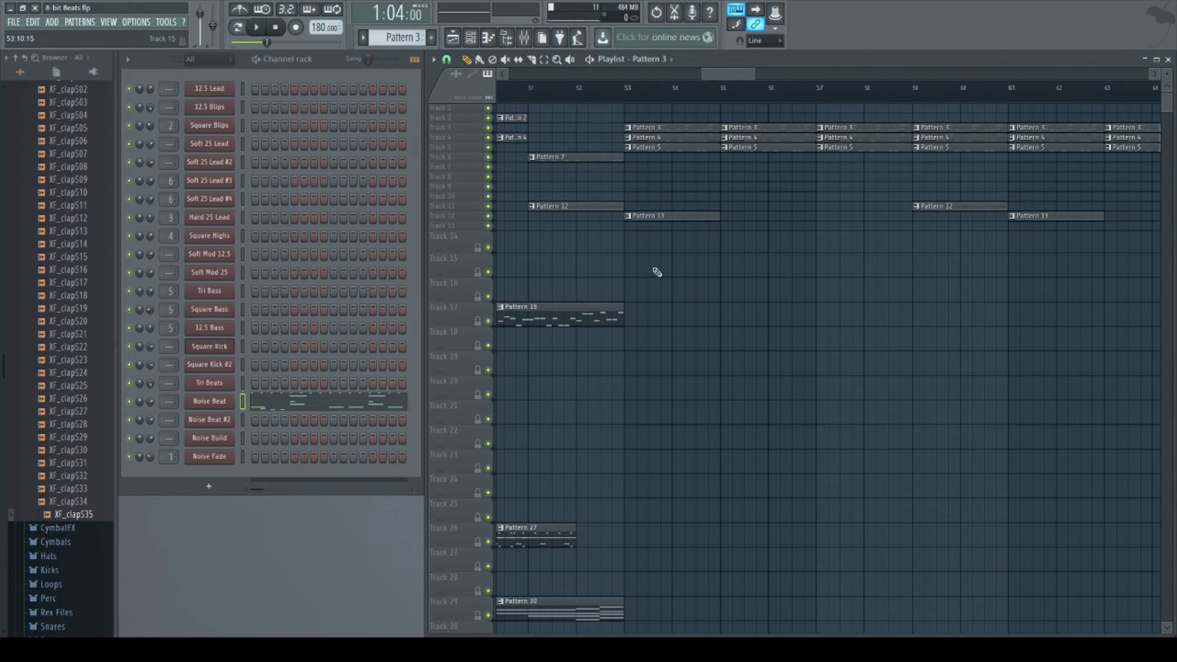
Step: Select Pattern 12, examine the Pattern 12 and 13 clips in the playlist, and check the Noise Build and Noise Fade channels
left_click(603, 205)
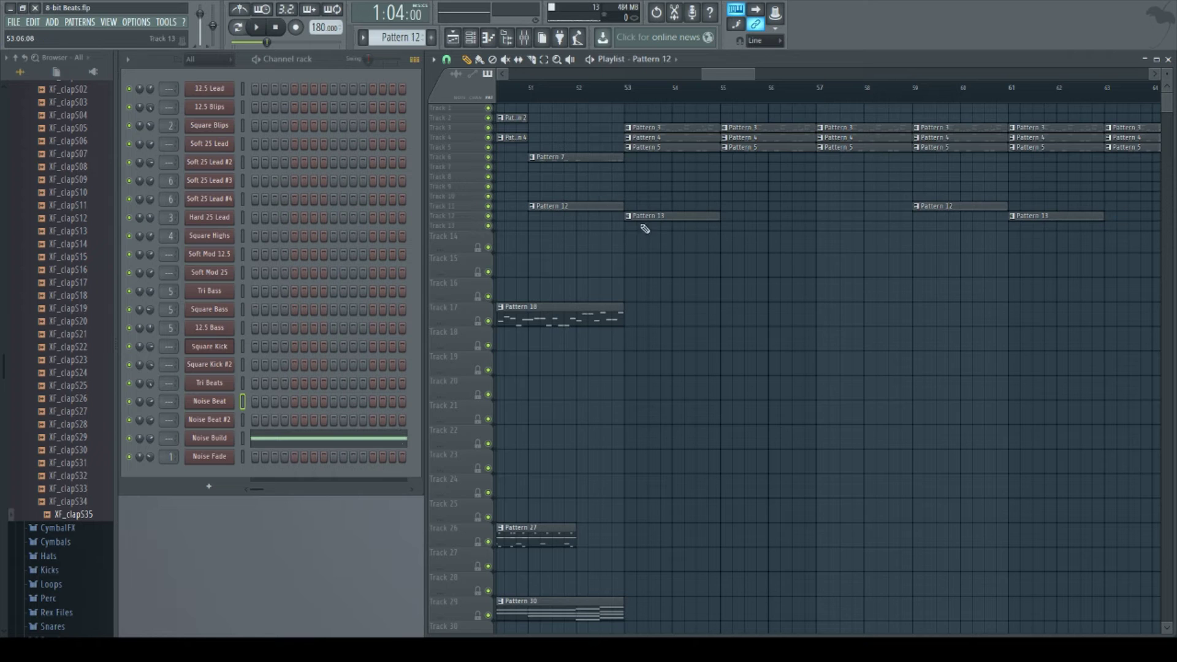
scroll(531, 231, "down", 3)
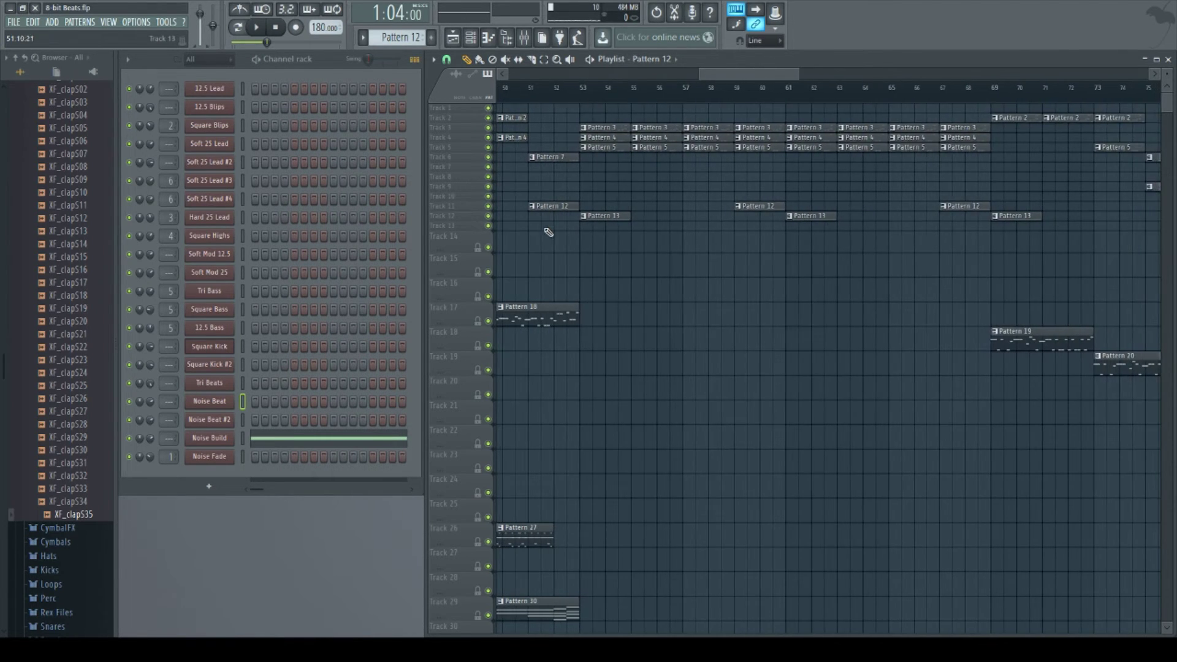
scroll(593, 76, "up", 2)
scroll(593, 76, "down", 2)
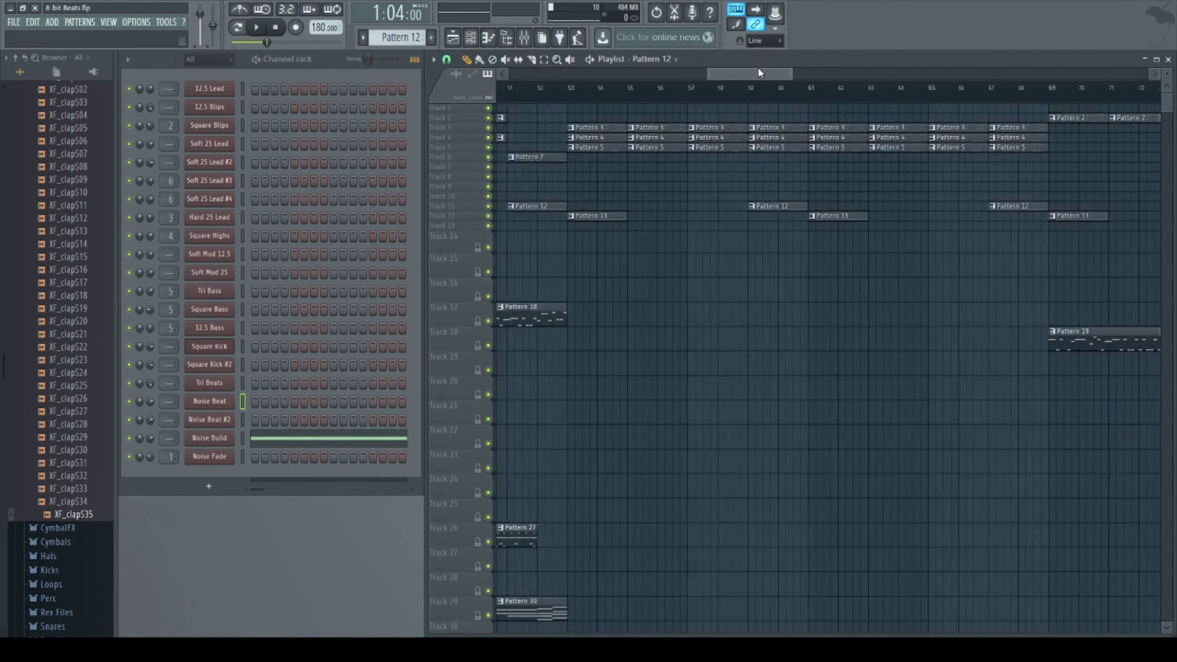
left_click(219, 439)
left_click(220, 444)
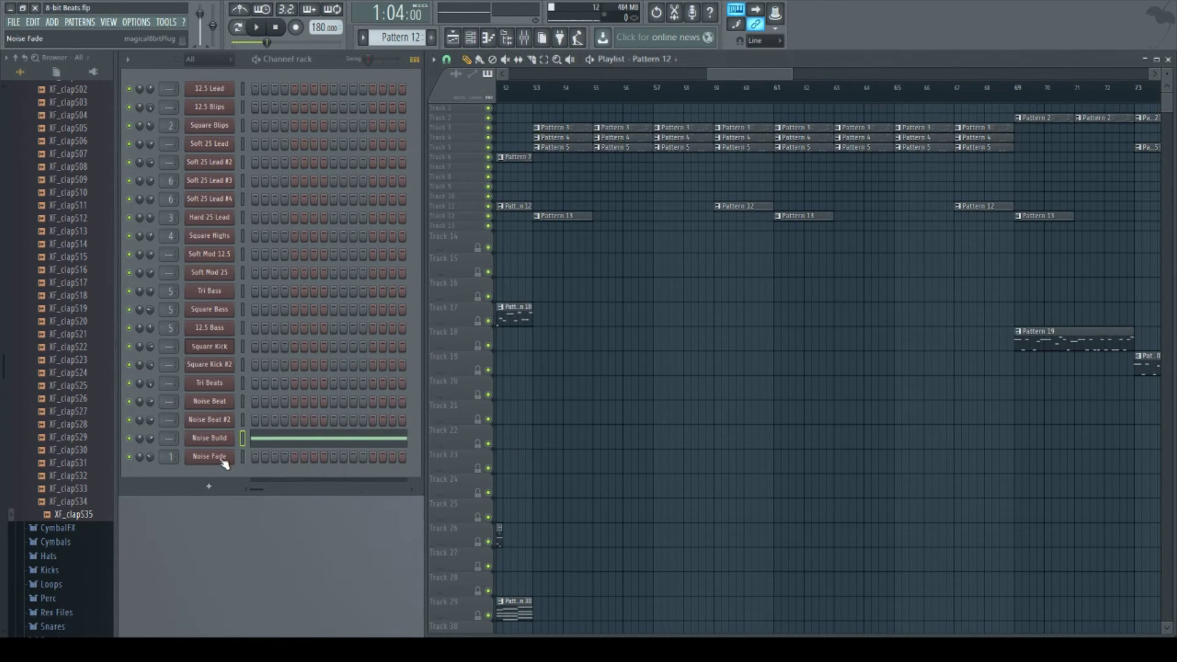
left_click(224, 461)
left_click(223, 461)
Step: Switch playback to pattern mode and play Pattern 12's Noise Build followed by Pattern 13's Noise Fade
key("l")
key("space")
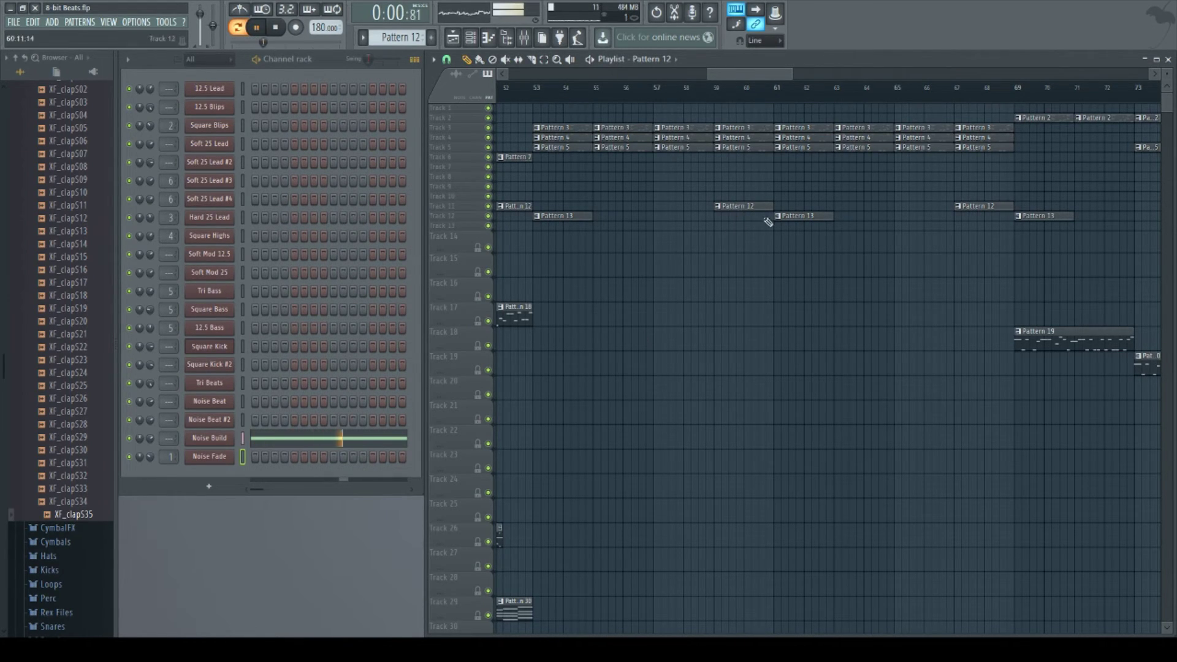
key("space")
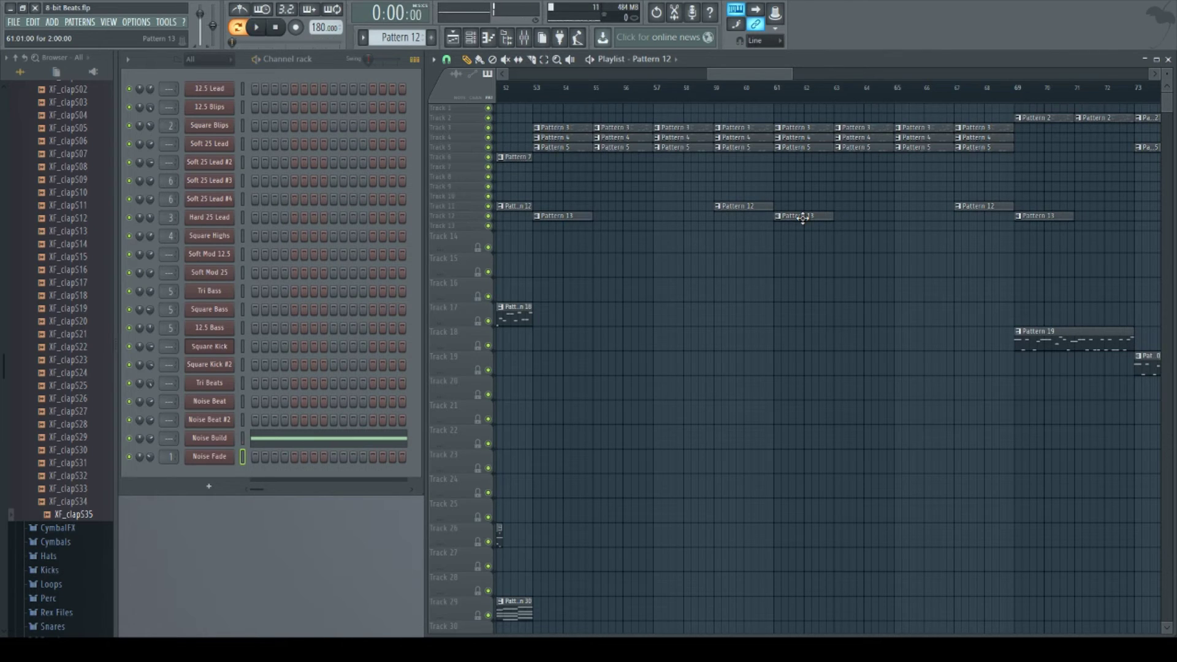
left_click(800, 217)
key("space")
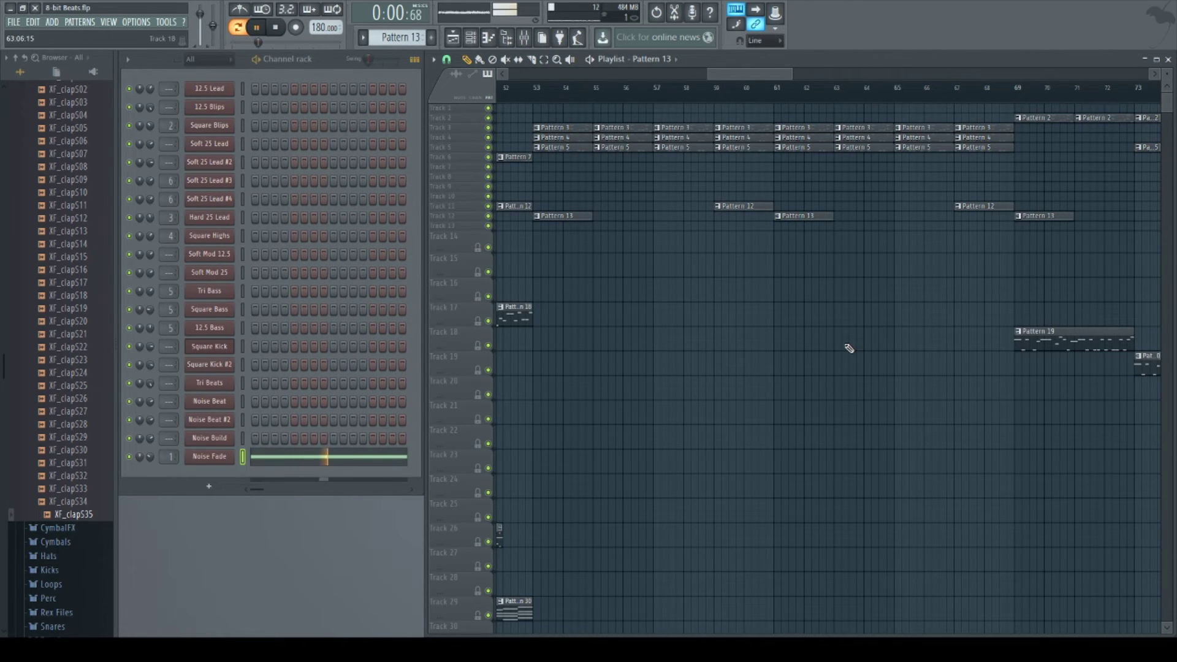
Step: Stop the pattern and play the song from bar 49 through the Pattern 12 build and Pattern 13 fade, selecting the Pattern 13 clip
key("space")
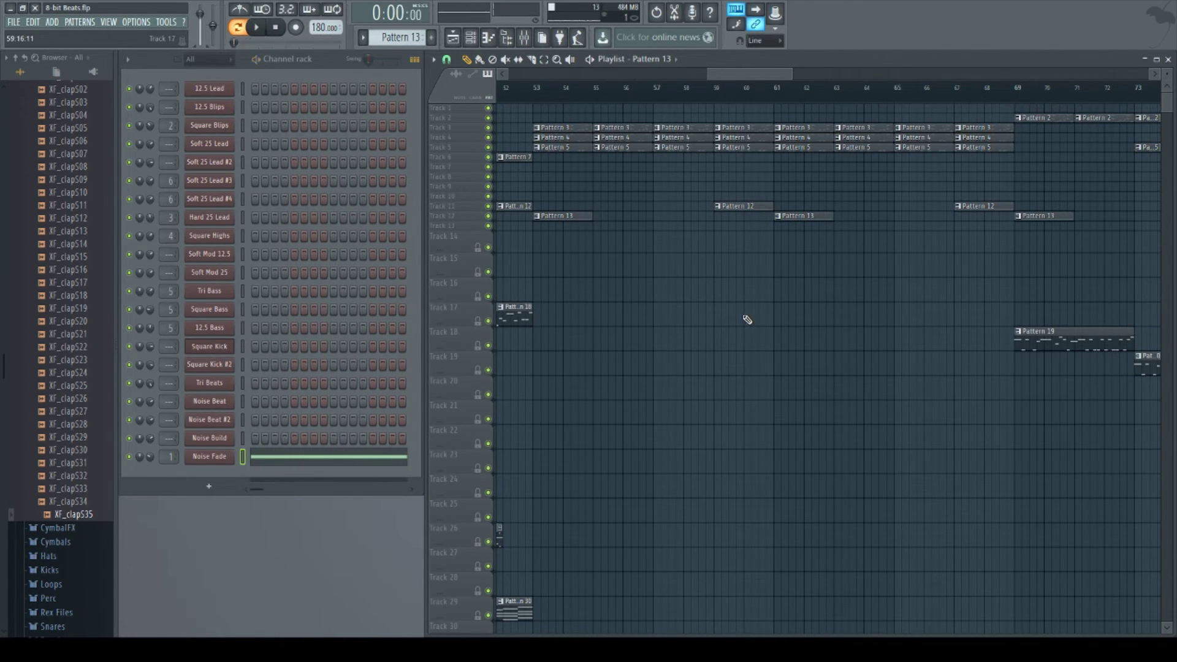
scroll(639, 317, "down", 3)
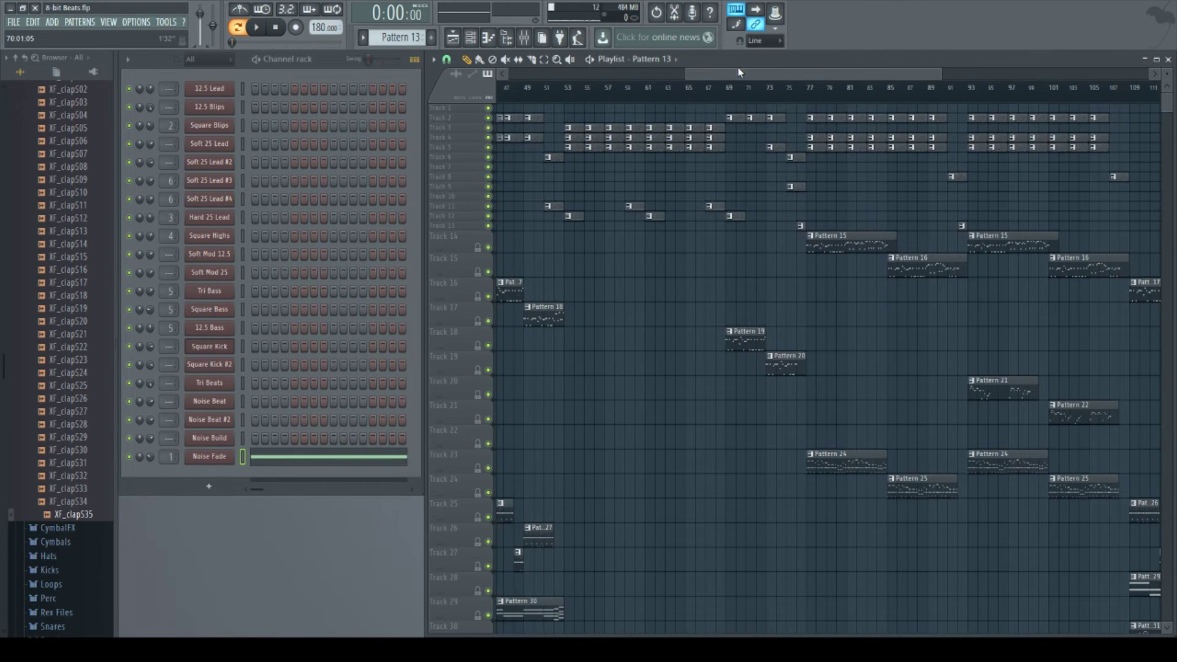
scroll(560, 82, "down", 3)
scroll(722, 329, "down", 4)
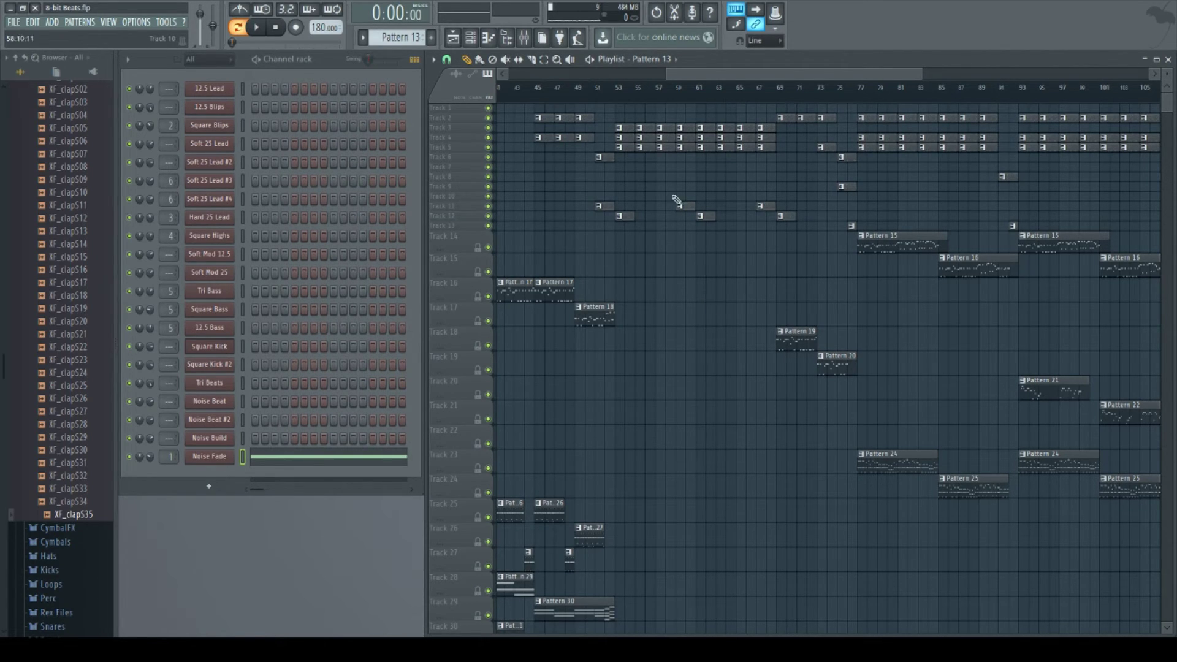
left_click(575, 87)
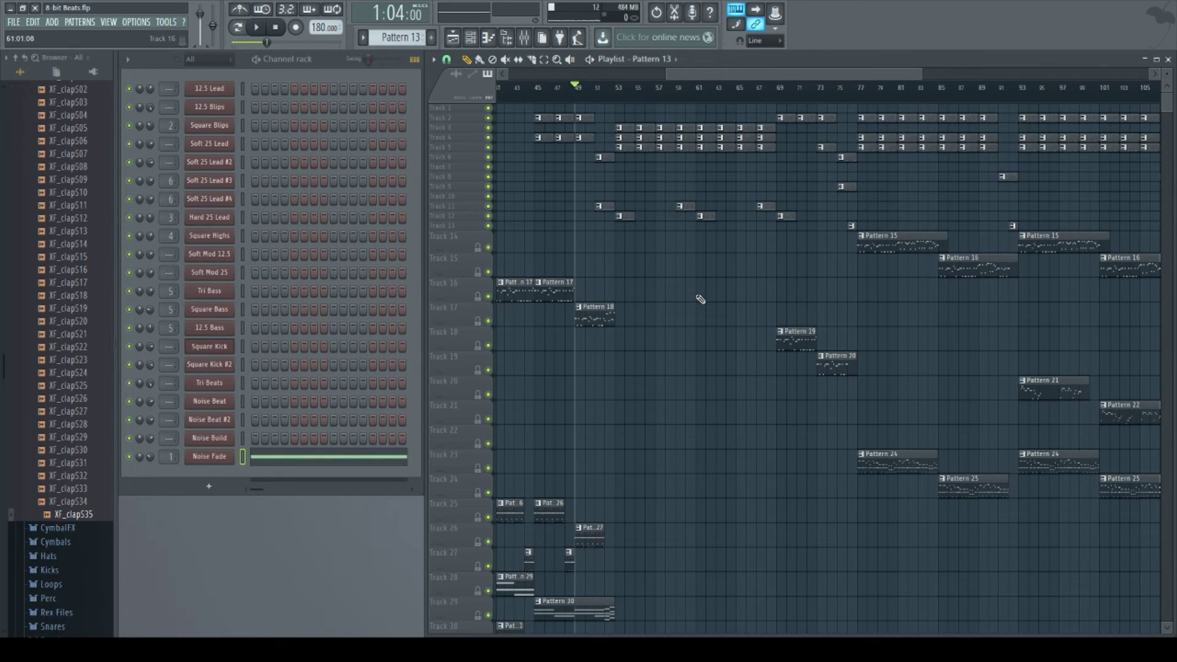
key("space")
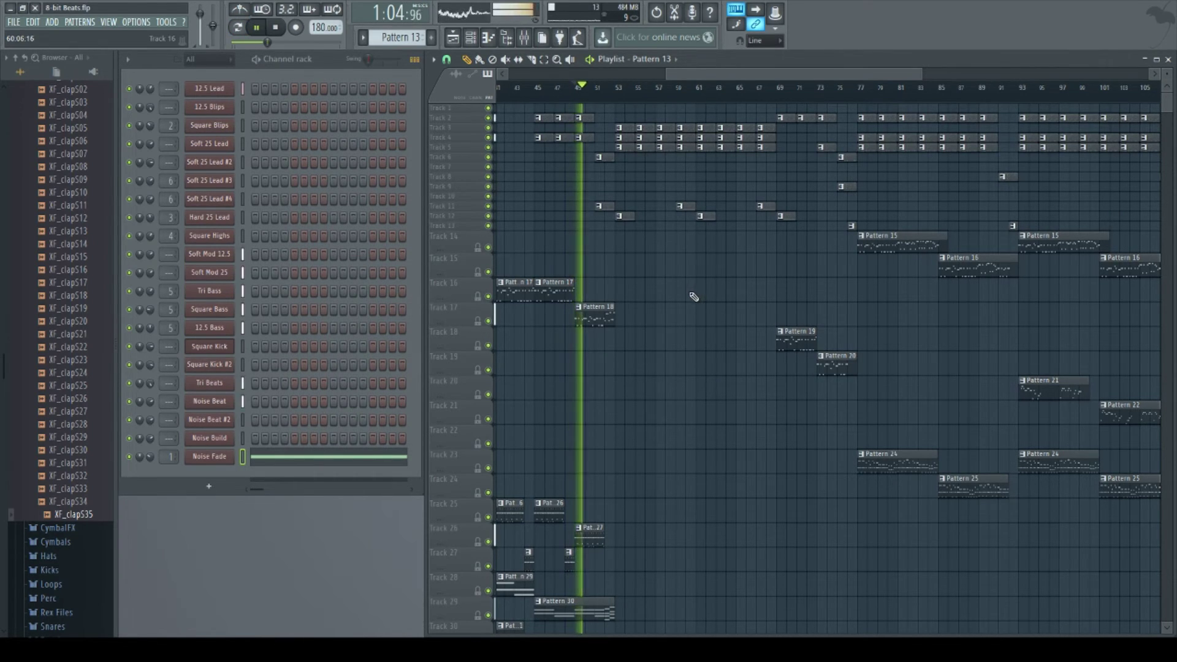
left_click(627, 220)
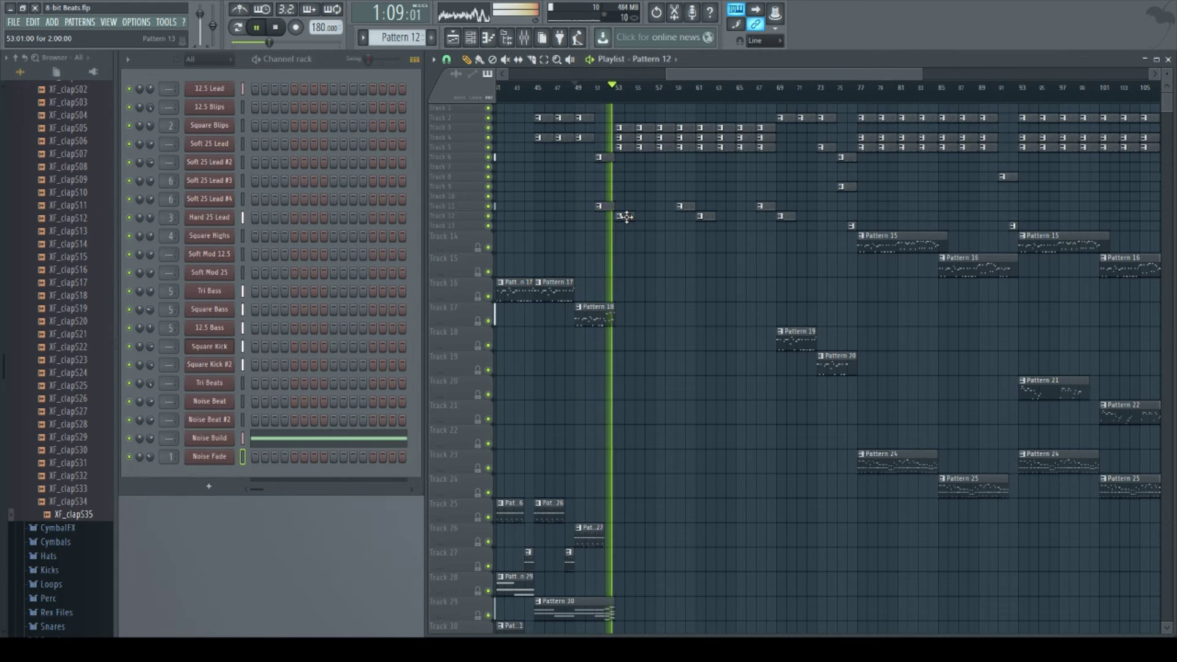
left_click(626, 217)
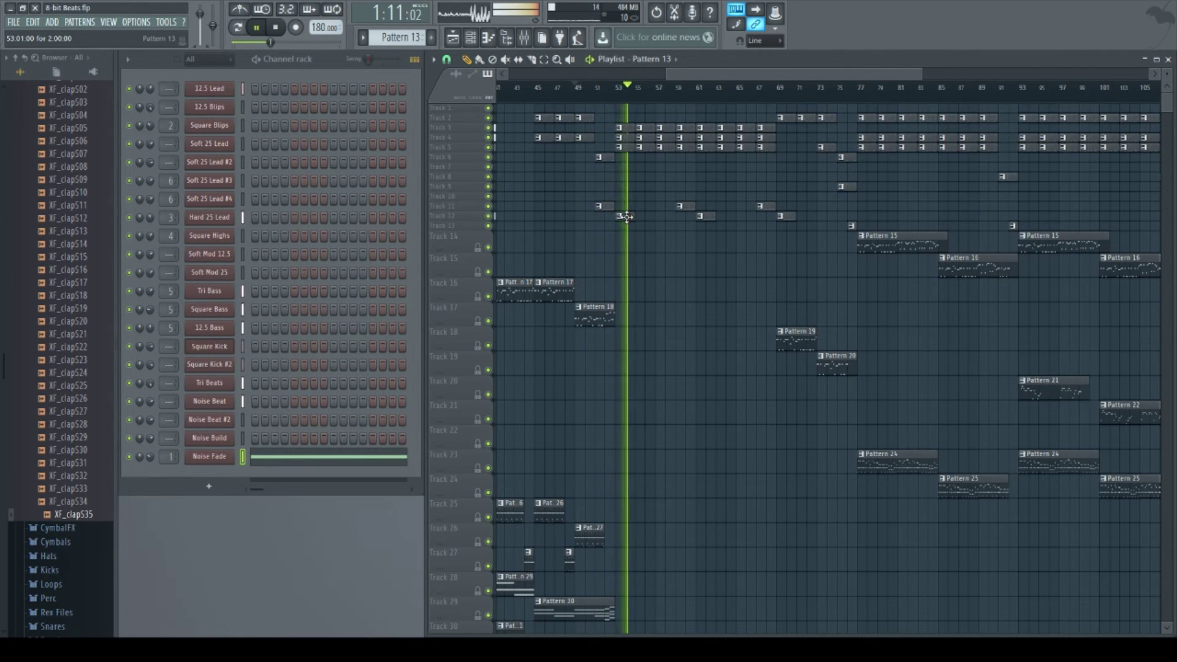
key("space")
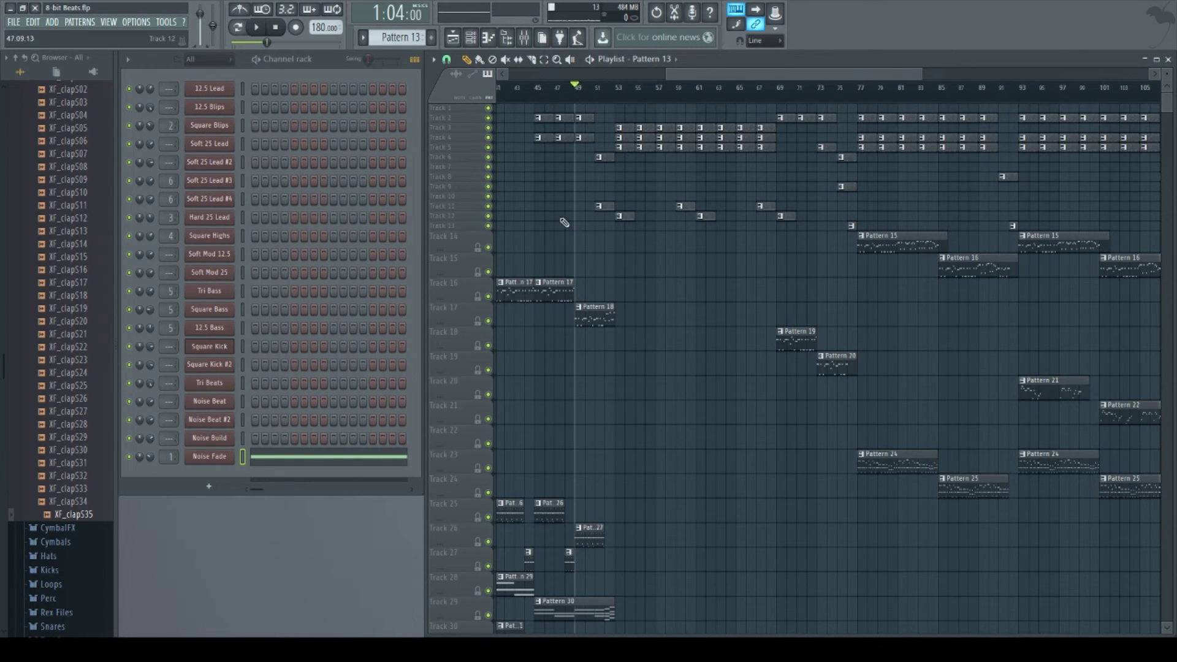
Step: Select Pattern 12, examine the Noise Build channel's oscillator and sweep settings, and audition its sound
left_click(599, 206)
left_click(219, 443)
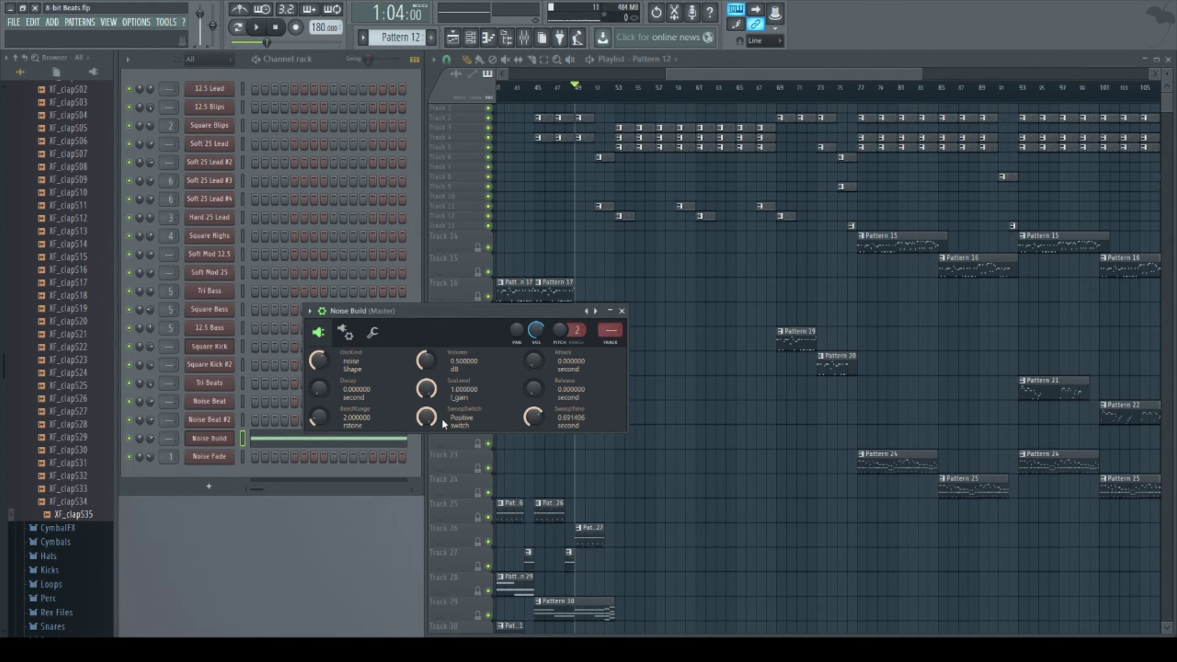
key("z")
left_click(610, 312)
Step: Compare the Noise Fade channel's sweep direction and sweep time with those of Noise Build
left_click(211, 456)
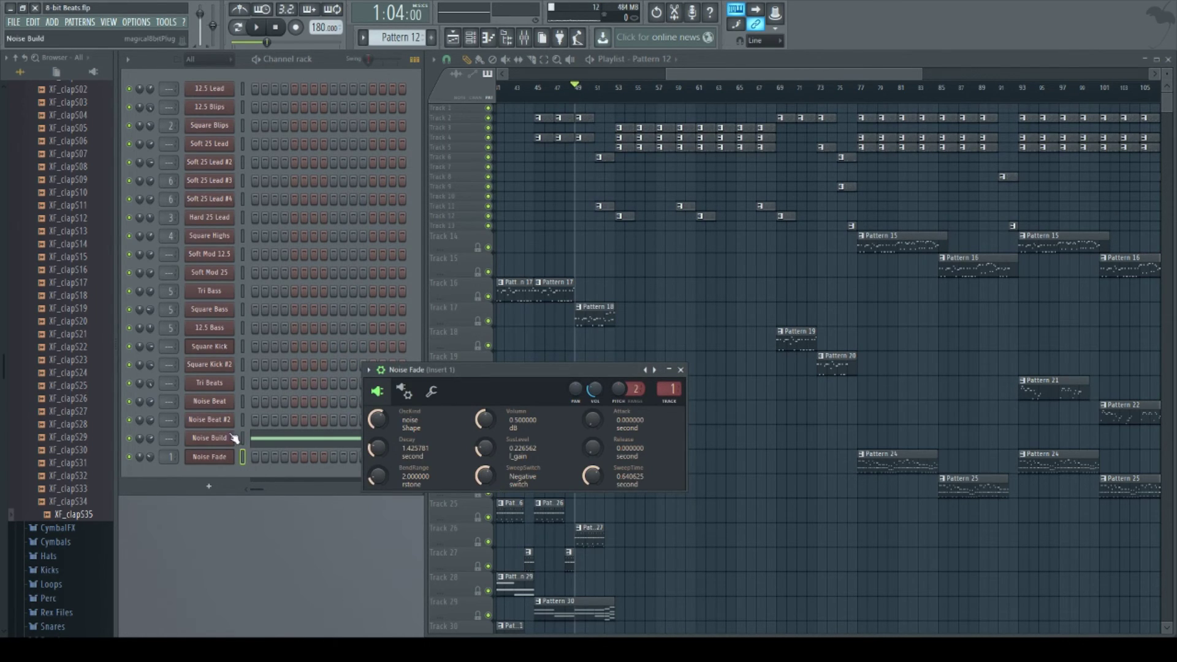
left_click(235, 438)
left_click(228, 441)
left_click(228, 441)
left_click(610, 311)
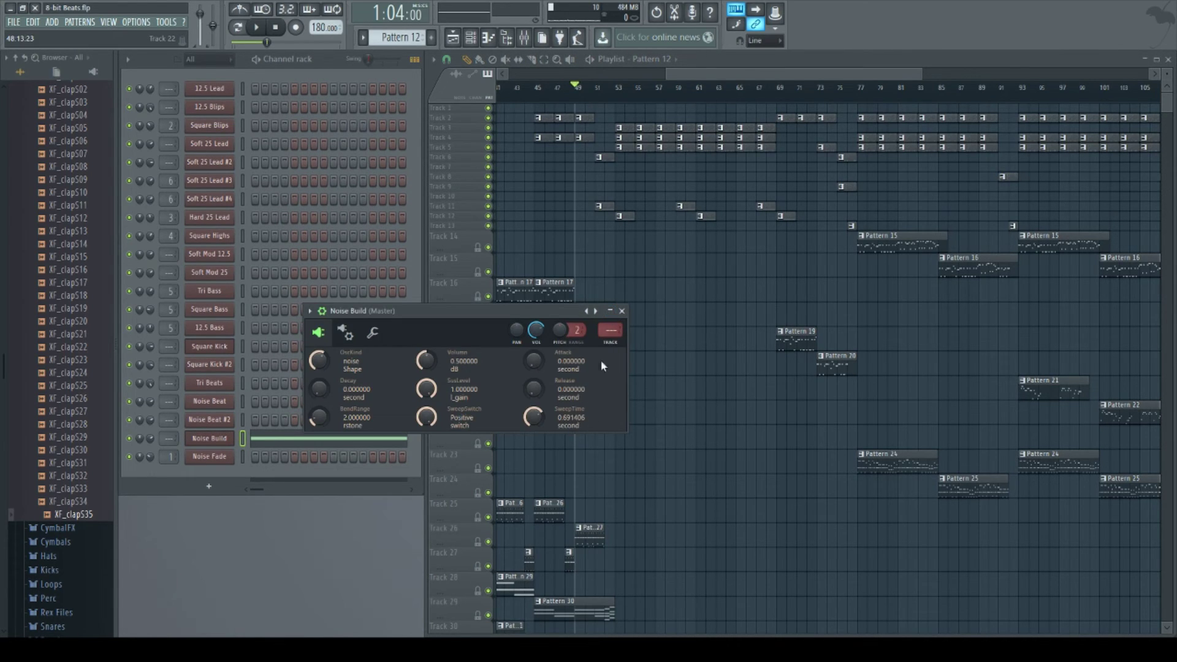
left_click(612, 313)
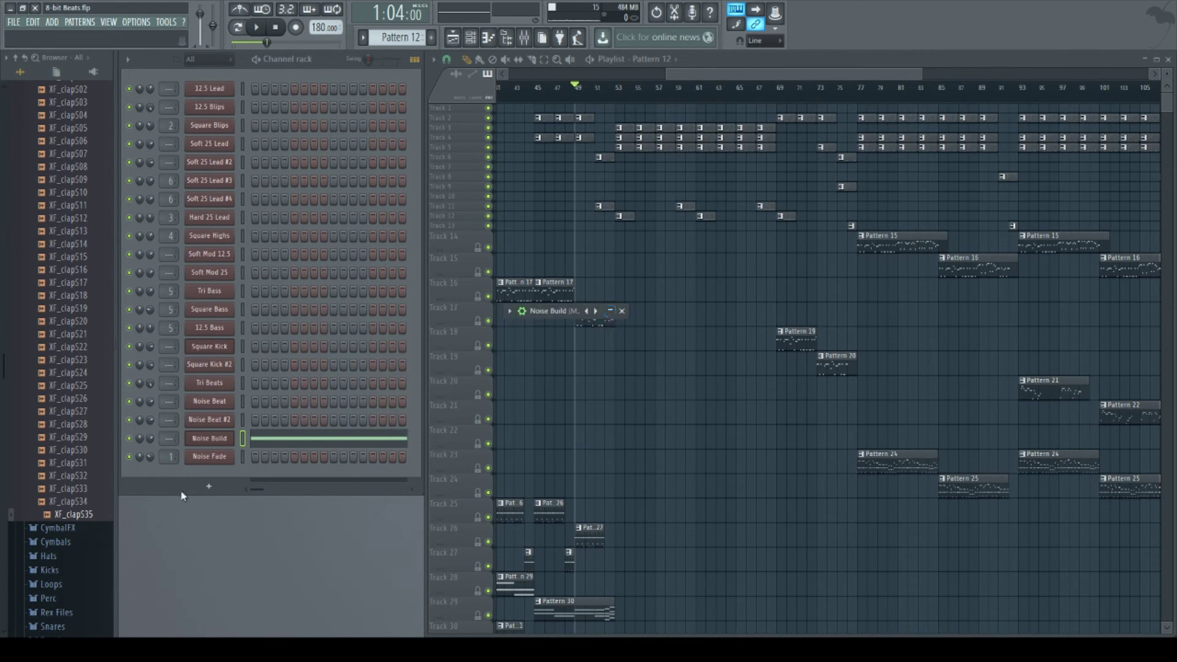
Step: Examine Noise Fade's mixer track assignment, decay and sustain level, and put its settings away
left_click(214, 456)
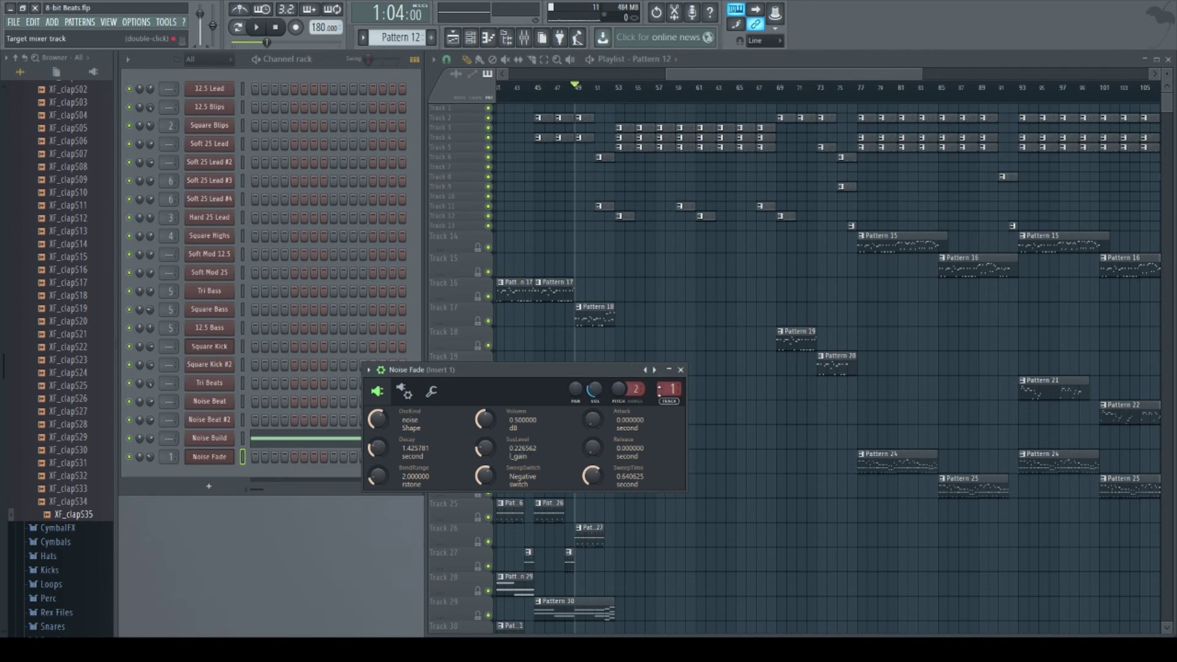
left_click(669, 370)
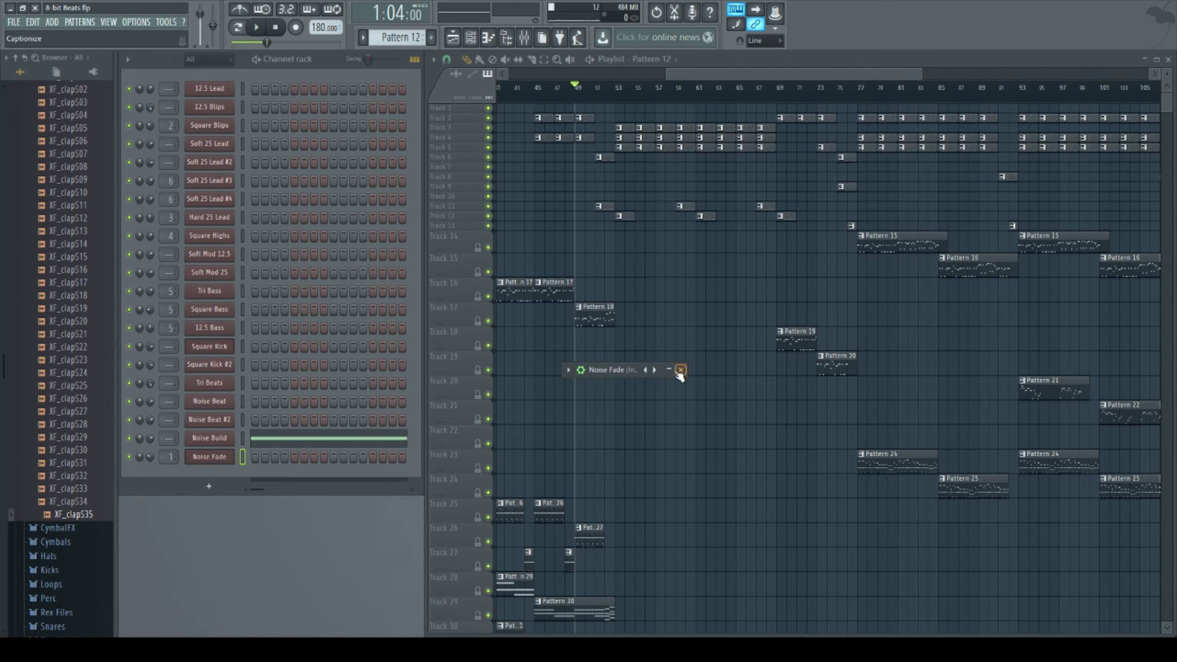
left_click(671, 370)
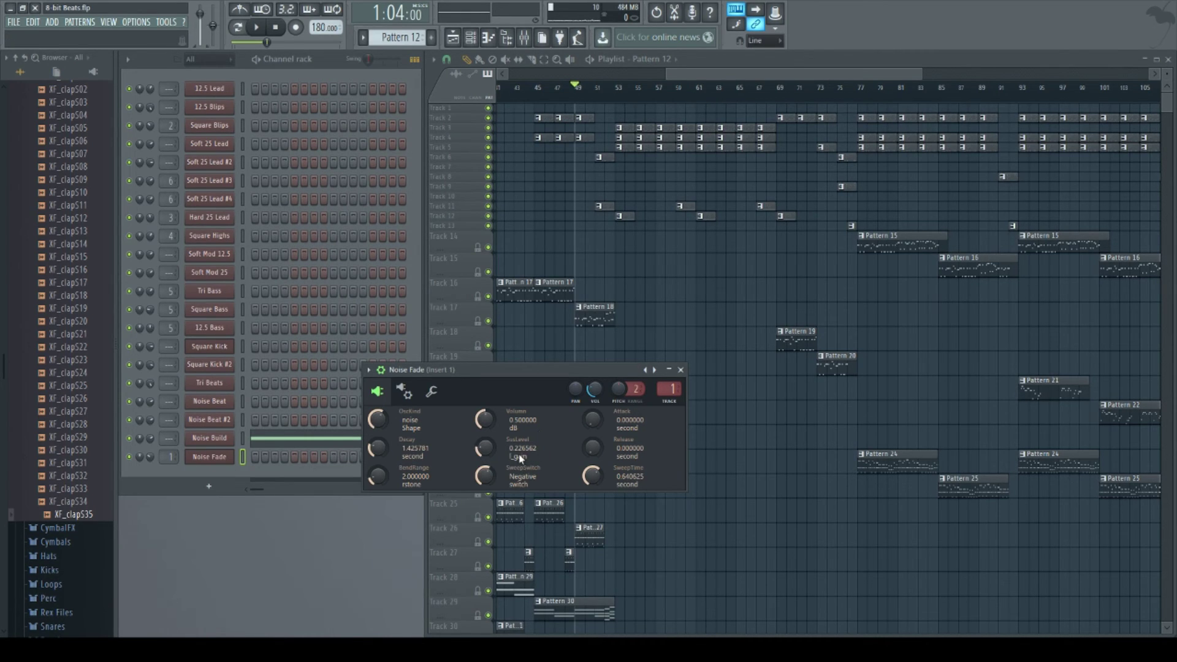
left_click(679, 370)
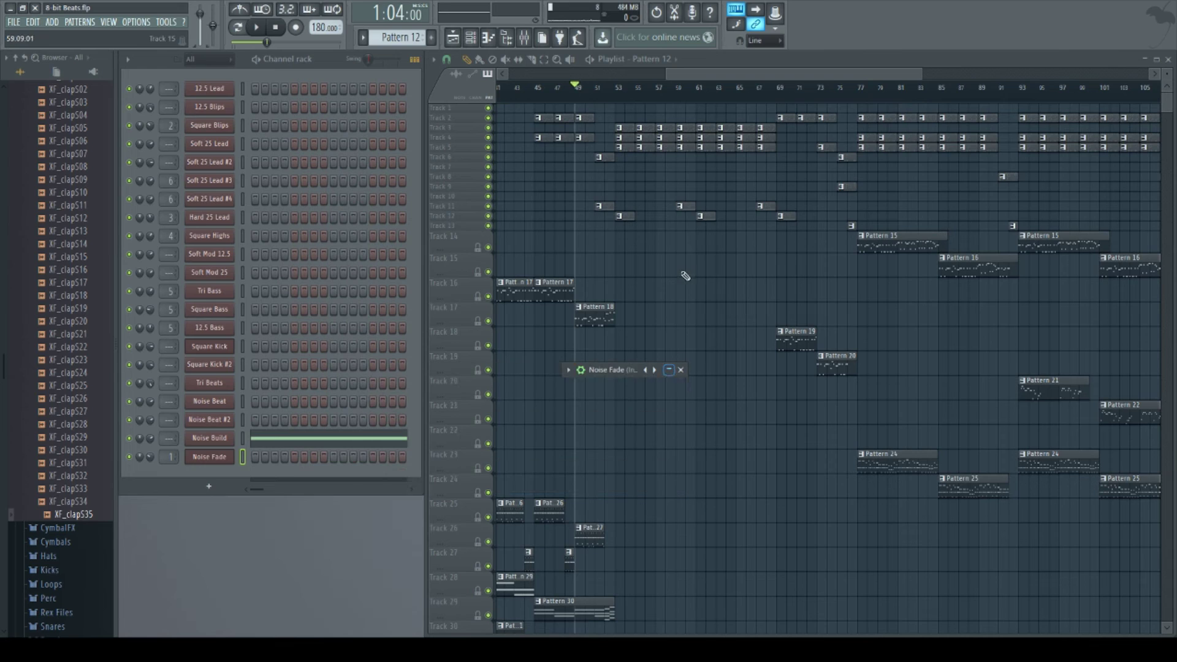
Step: Solo Track 16 in the playlist and re-enable Tracks 2 to 6, 11, 12, 17 and 25 to 27
left_click(488, 296, "ctrl")
left_click(487, 320)
left_click(489, 216)
left_click(489, 206)
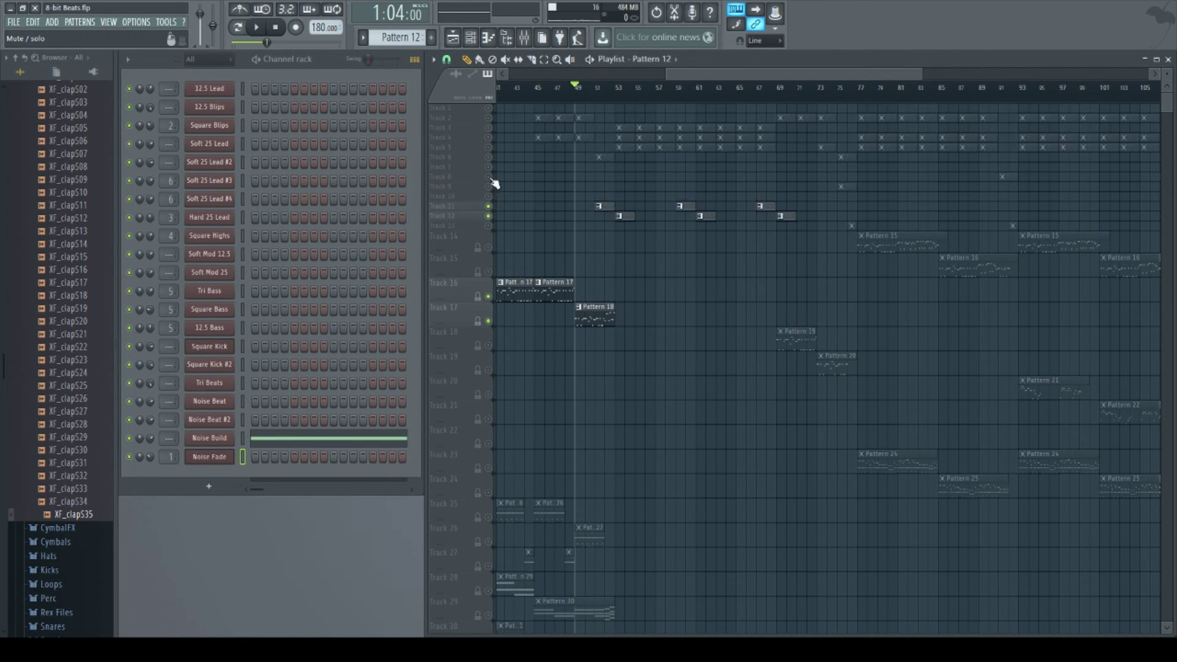
left_click(488, 157)
left_click(488, 137)
left_click(488, 118)
left_click(488, 127)
left_click(488, 147)
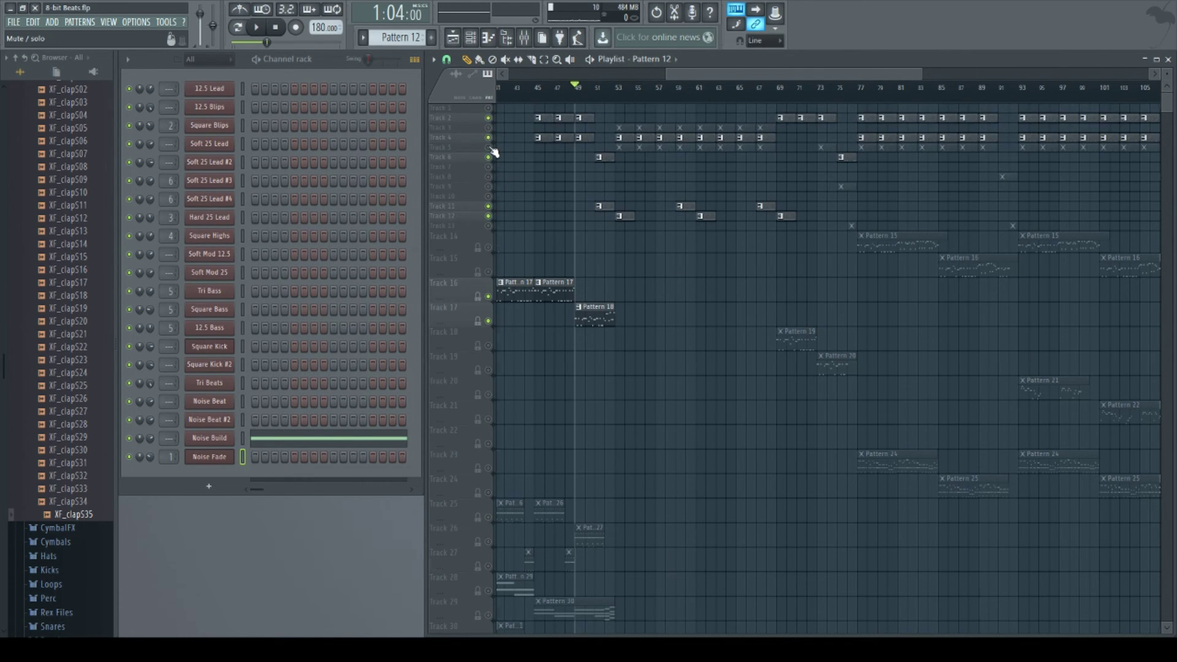
Step: Place the song position at bar 51, select Pattern 13, and review the Noise Build settings
scroll(793, 92, "left", 4)
left_click(766, 88)
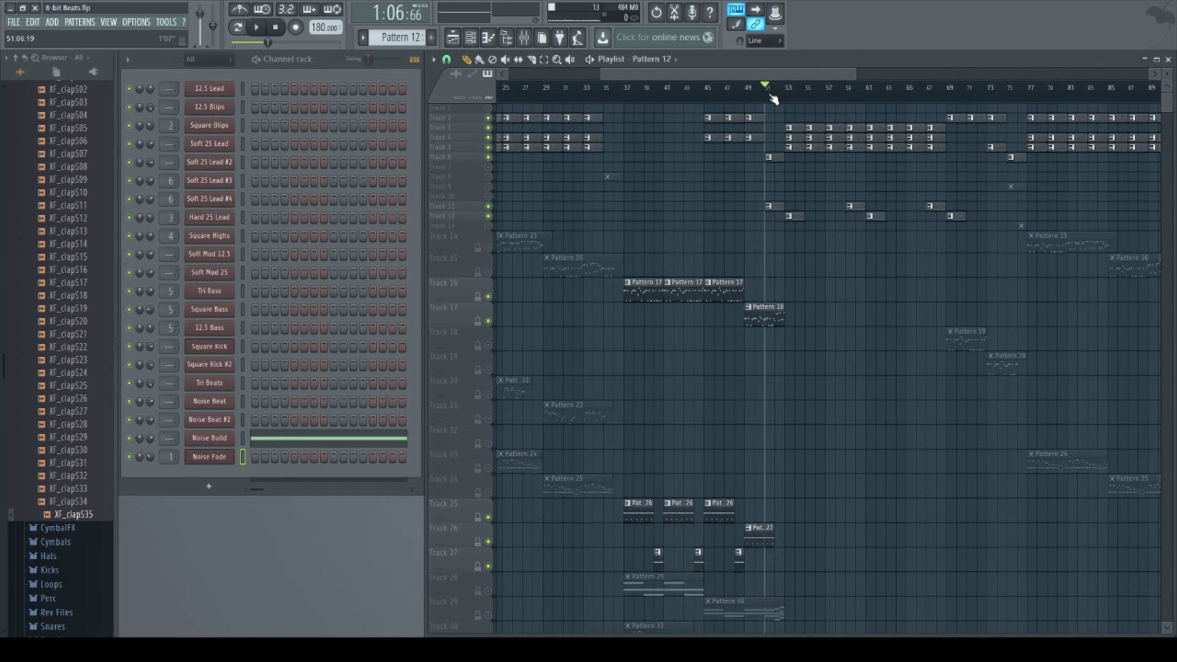
left_click(793, 216)
left_click_drag(209, 438, 621, 312)
left_click(621, 312)
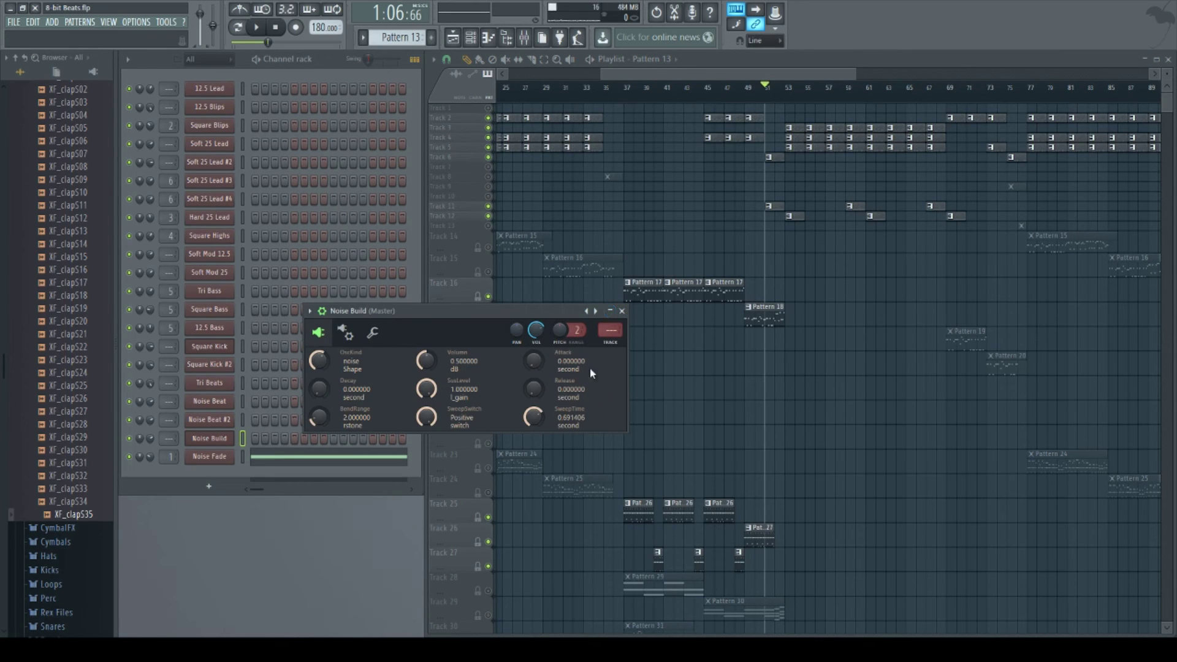
left_click(621, 312)
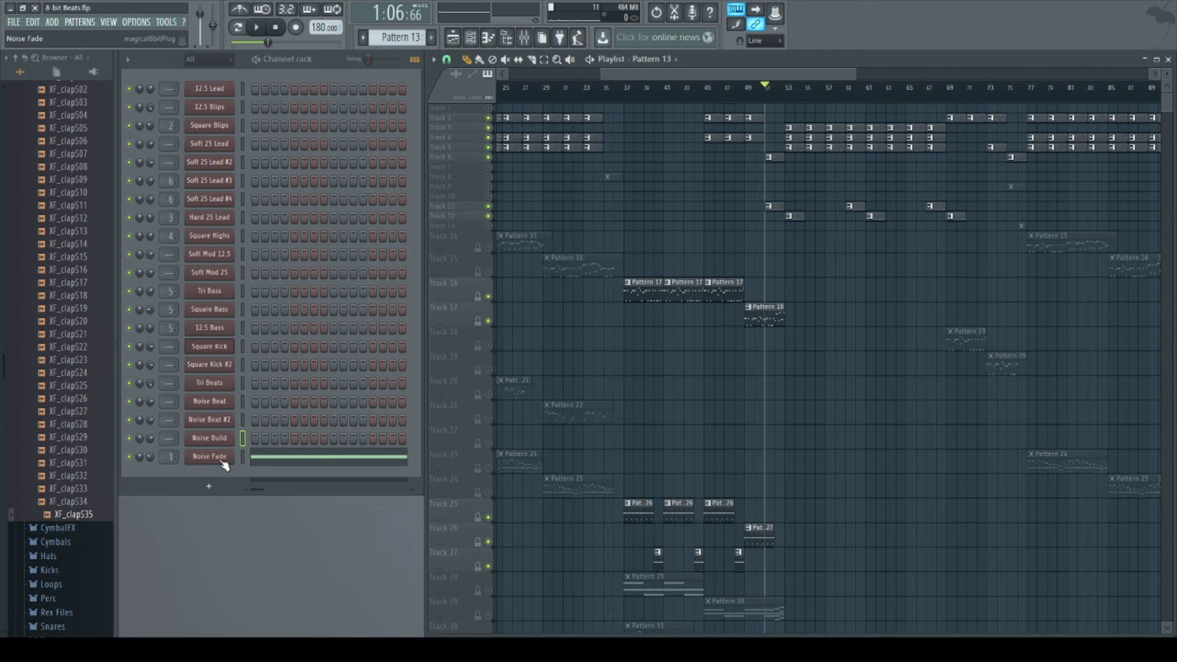
Step: Review the Noise Fade channel's settings once more and close them
left_click_drag(212, 457, 533, 407)
left_click(668, 370)
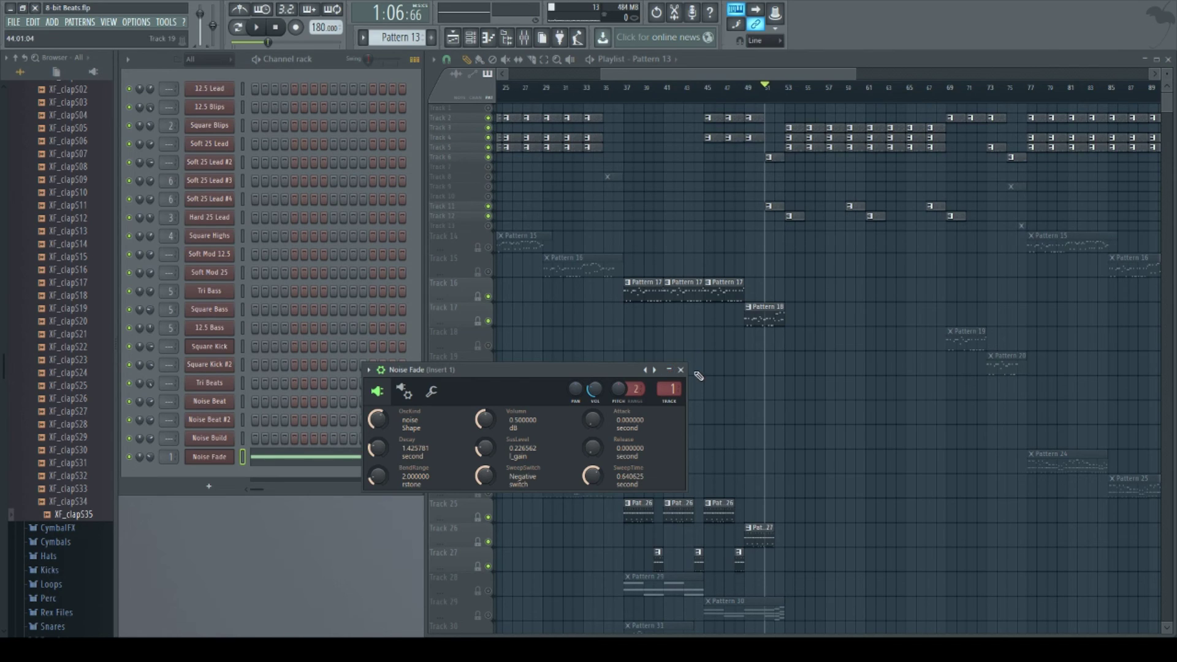
left_click(681, 369)
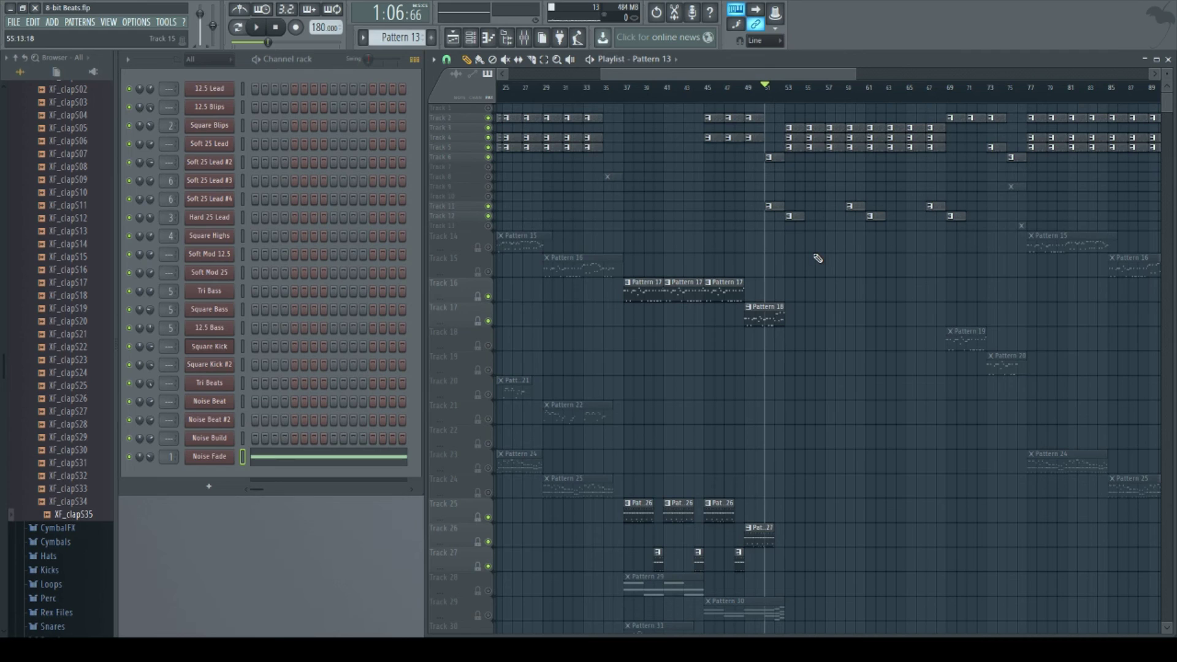
Step: Play the soloed tracks from the noise build at bar 51 and again from the noise fade at bar 53, and stop
key("space")
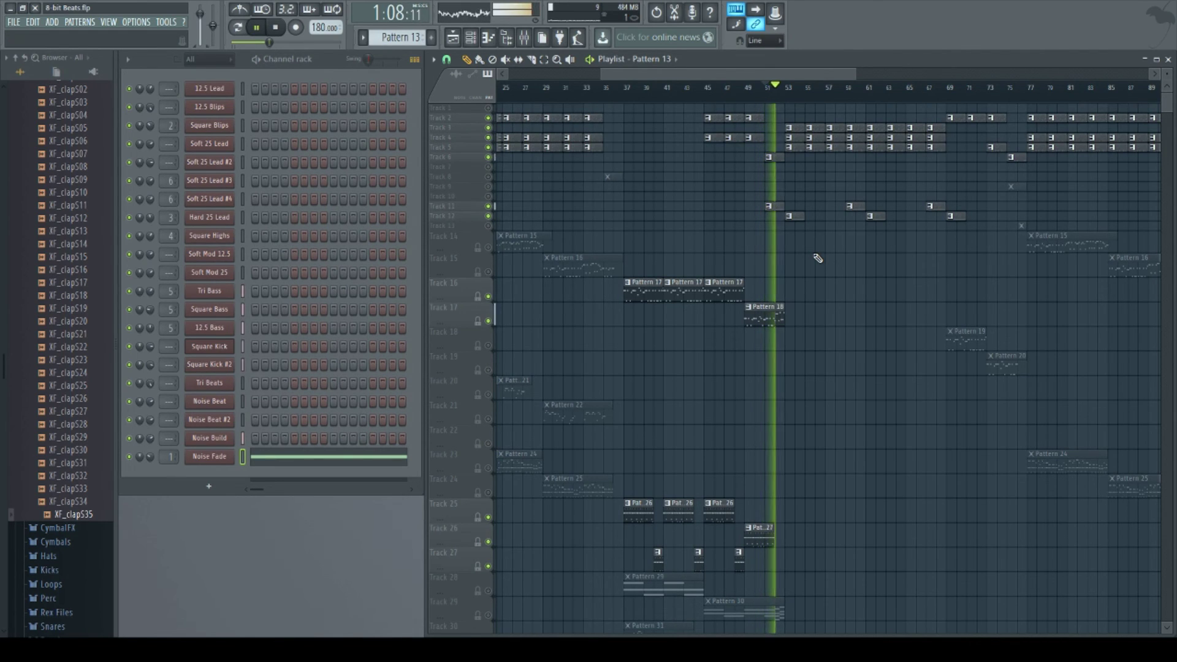
key("space")
left_click(791, 93)
key("space")
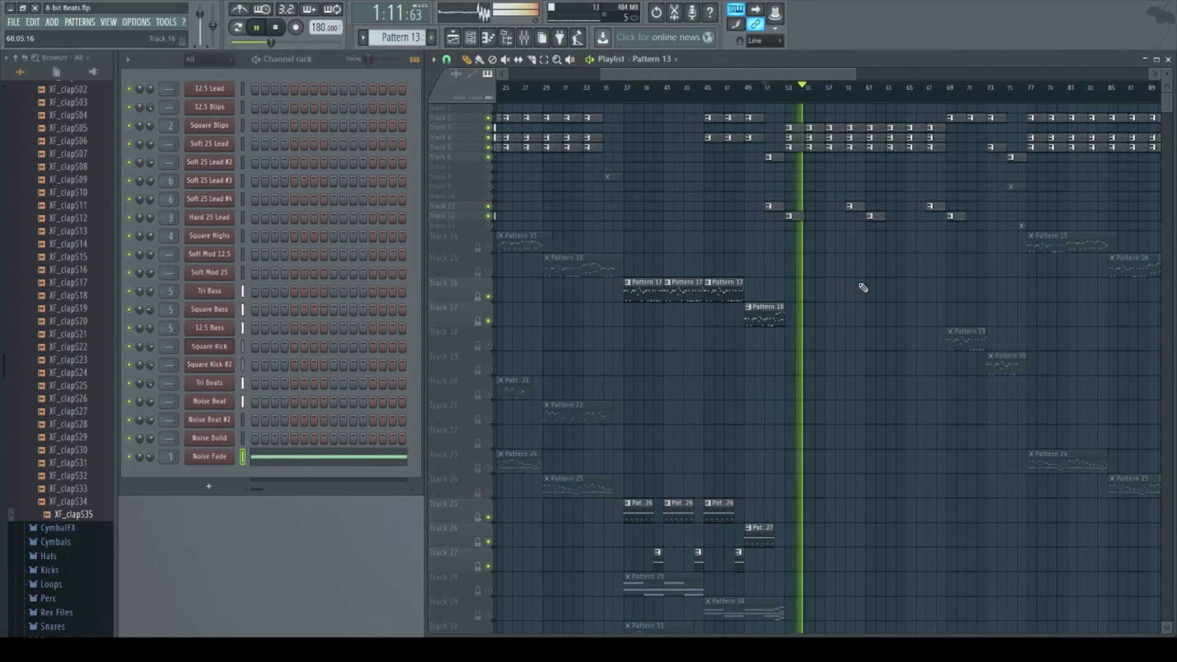
key("space")
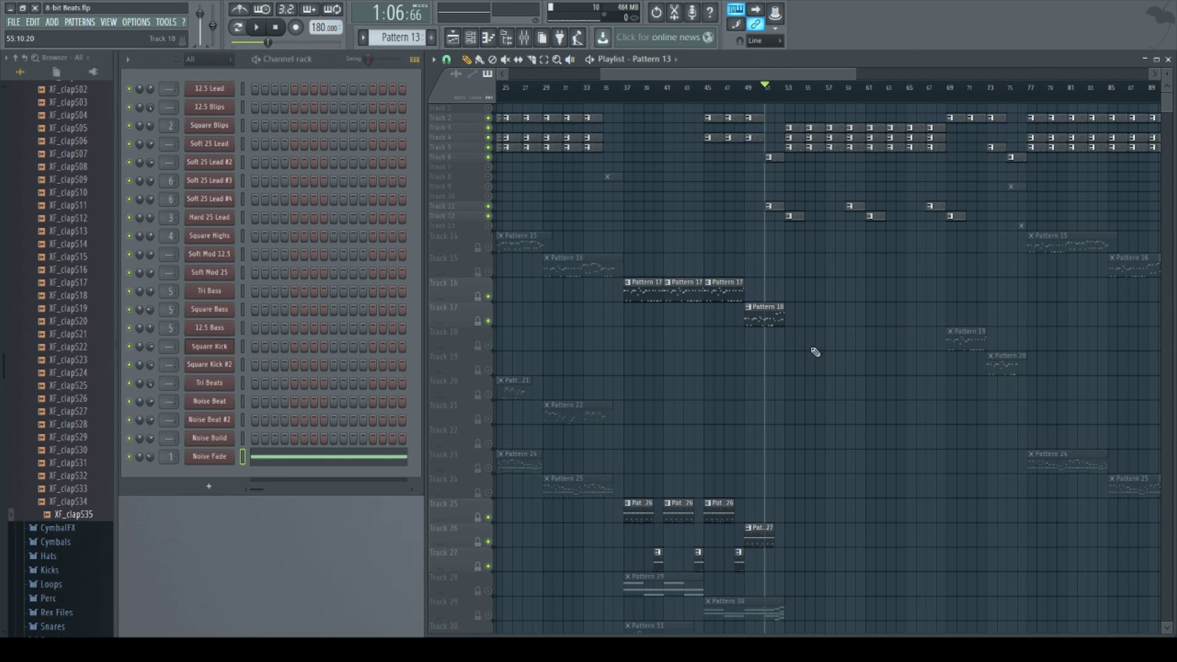
scroll(625, 338, "down", 3)
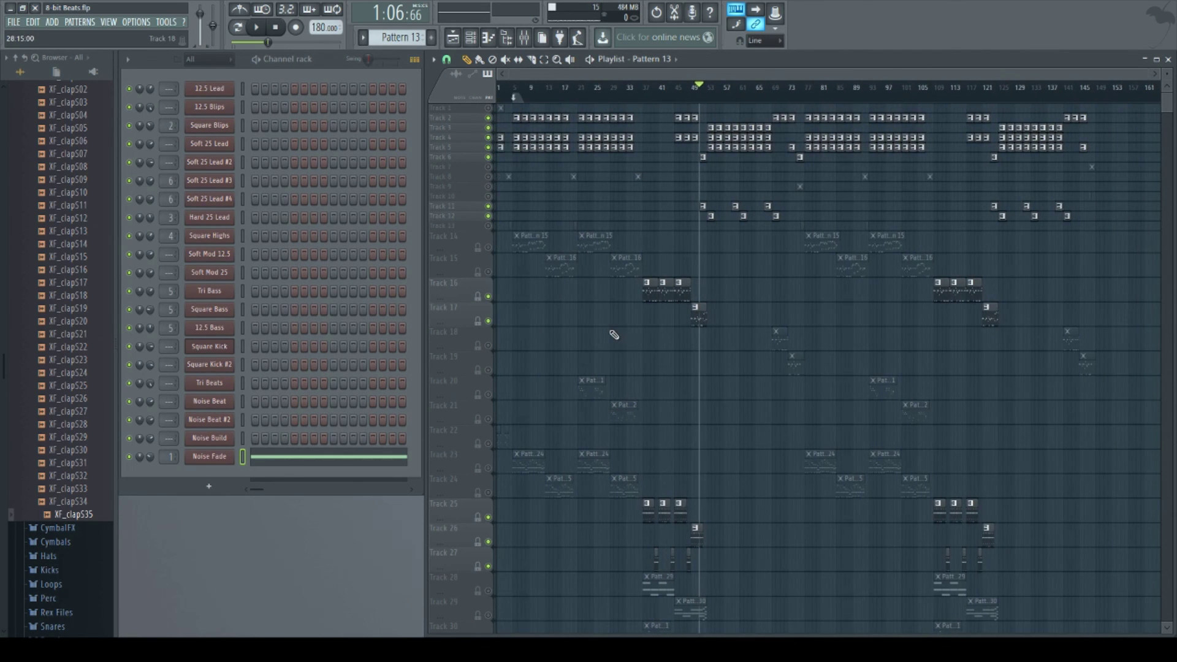